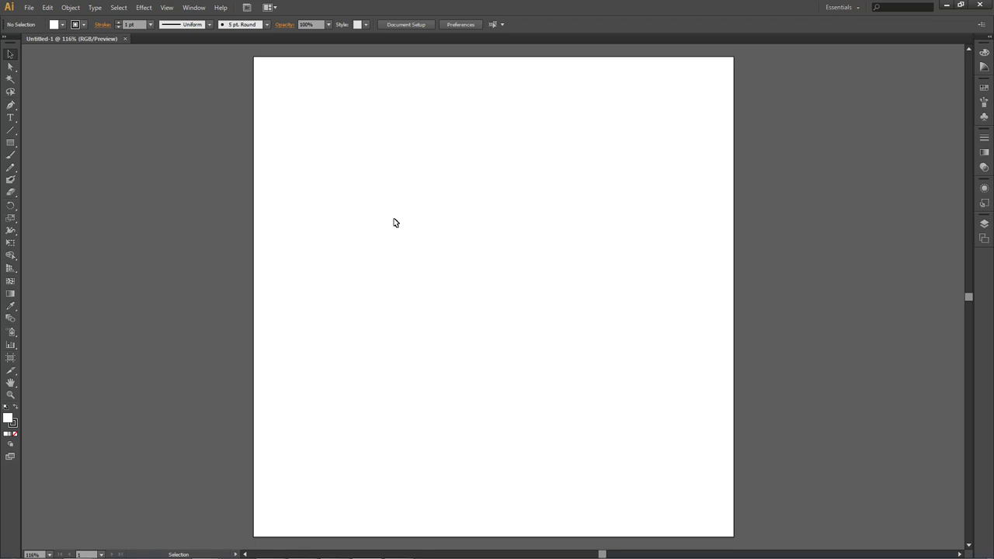
Tear the Pen tool group off into a floating panel and place it beside the artboard
key(p)
key(v)
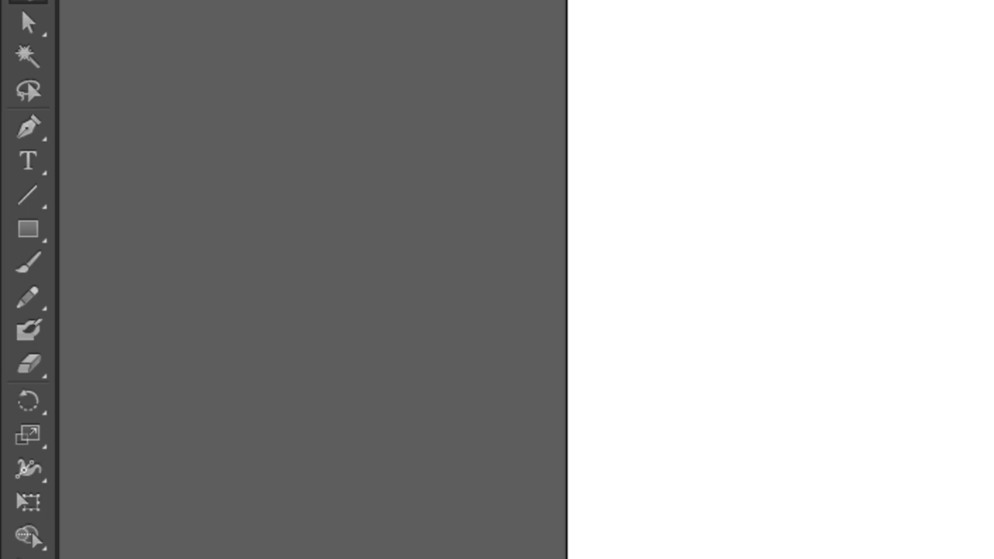
key(p)
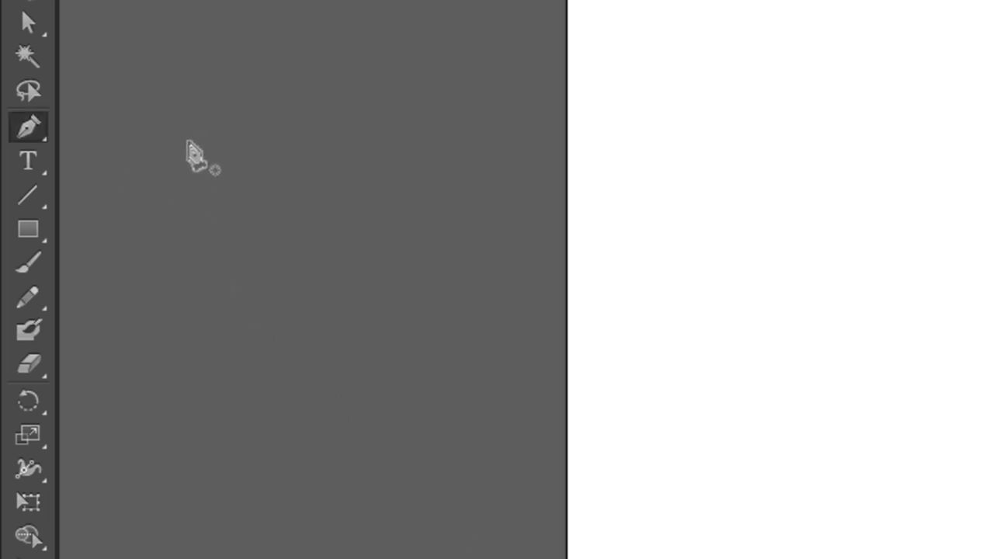
click(34, 128)
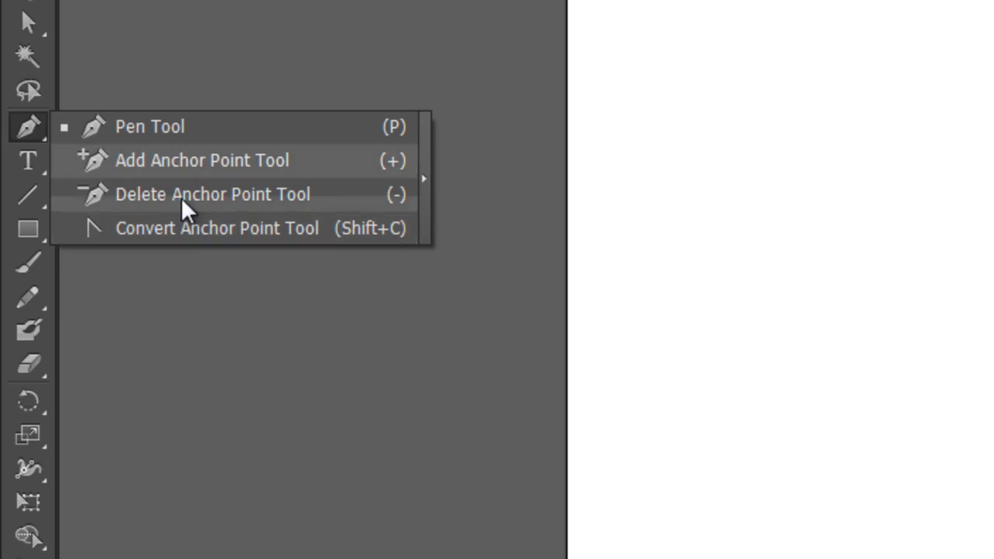
click(425, 191)
mouse_move(129, 148)
mouse_down()
mouse_move(938, 295)
mouse_move(637, 378)
mouse_move(812, 186)
mouse_up()
mouse_move(963, 174)
mouse_down()
mouse_move(526, 179)
mouse_move(422, 128)
mouse_move(430, 97)
mouse_up()
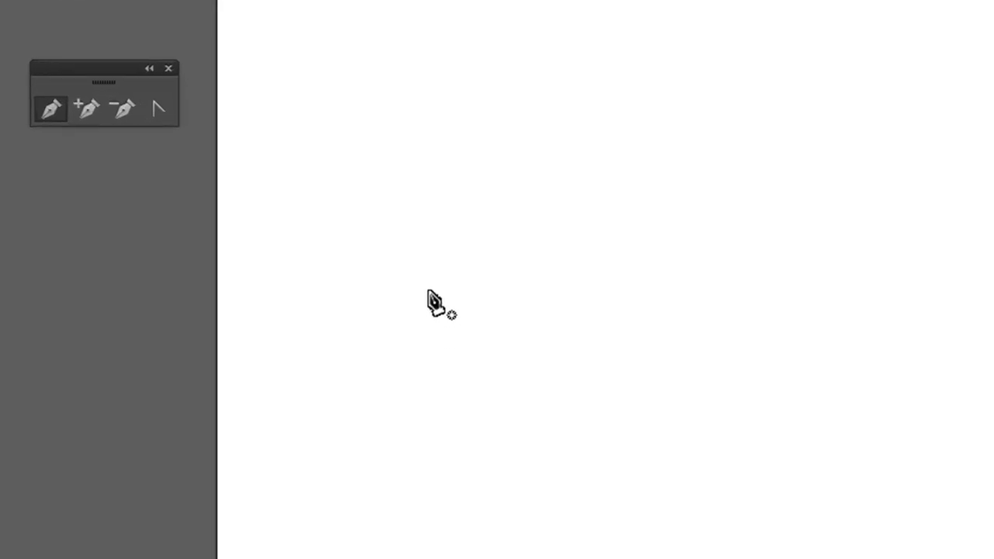
Draw a three-anchor open path rising to a corner and dropping right, then zoom in
click(434, 291)
click(699, 234)
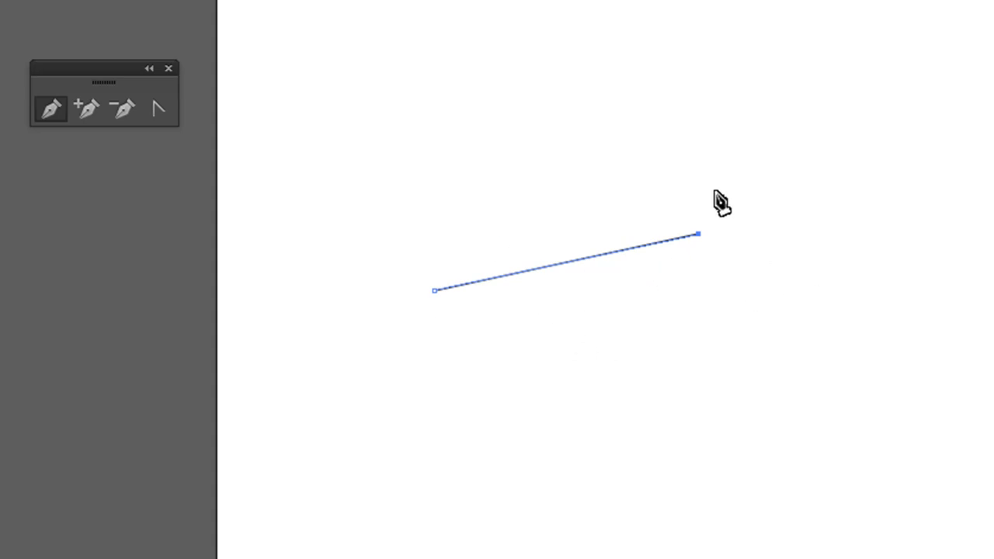
click(912, 479)
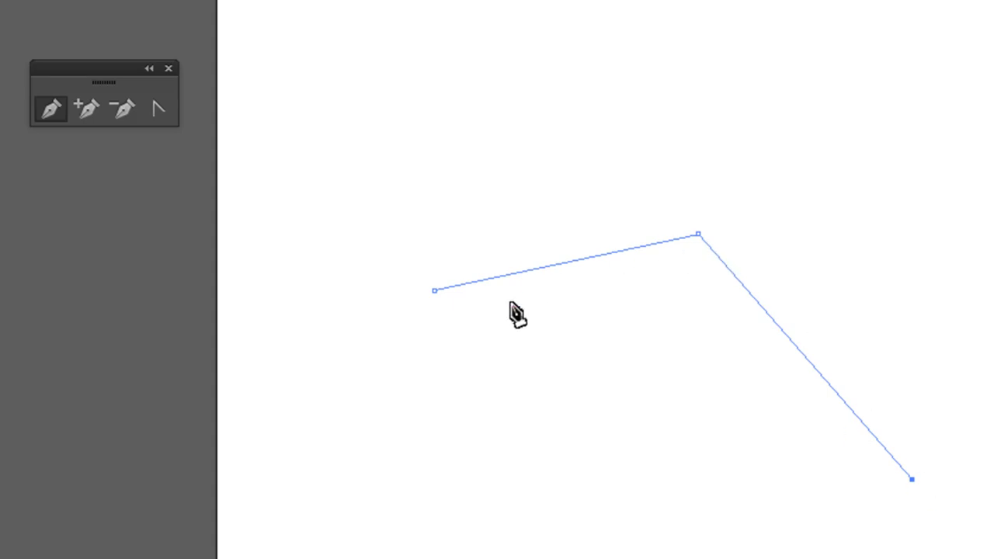
key(ctrl+plus)
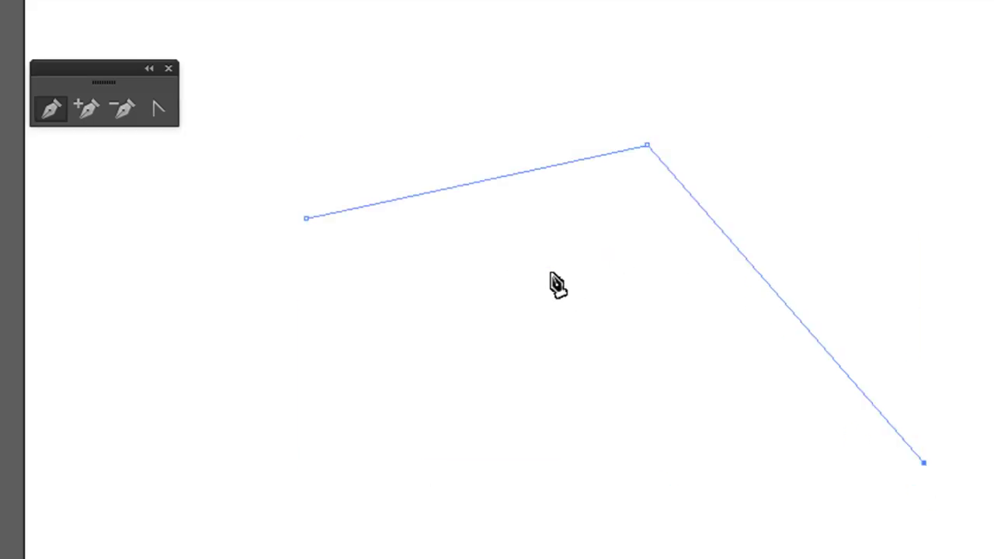
drag(555, 282, 710, 408)
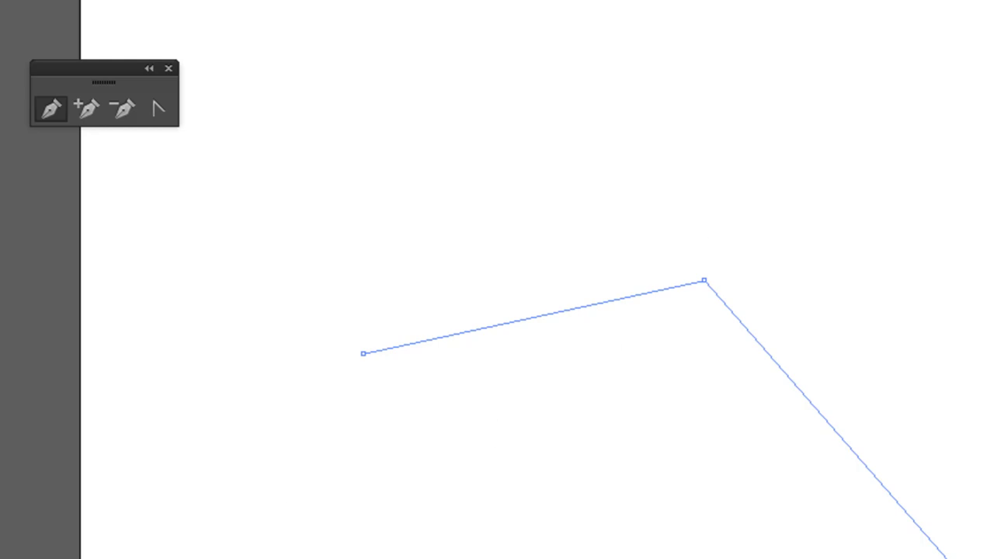
Extend the path down-left and up to a tall top-left spike, then join the ends to close it
click(294, 482)
click(292, 132)
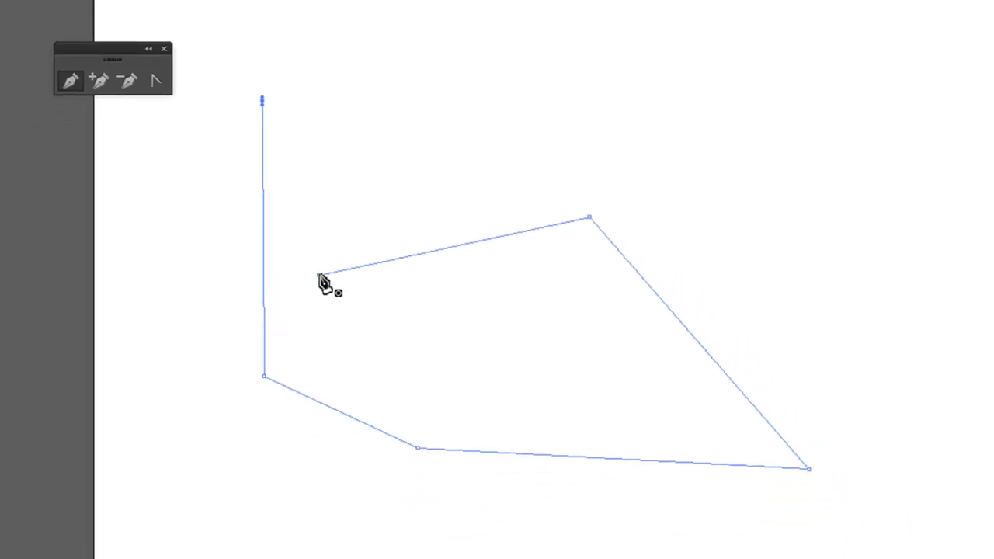
key(ctrl+z)
click(261, 101)
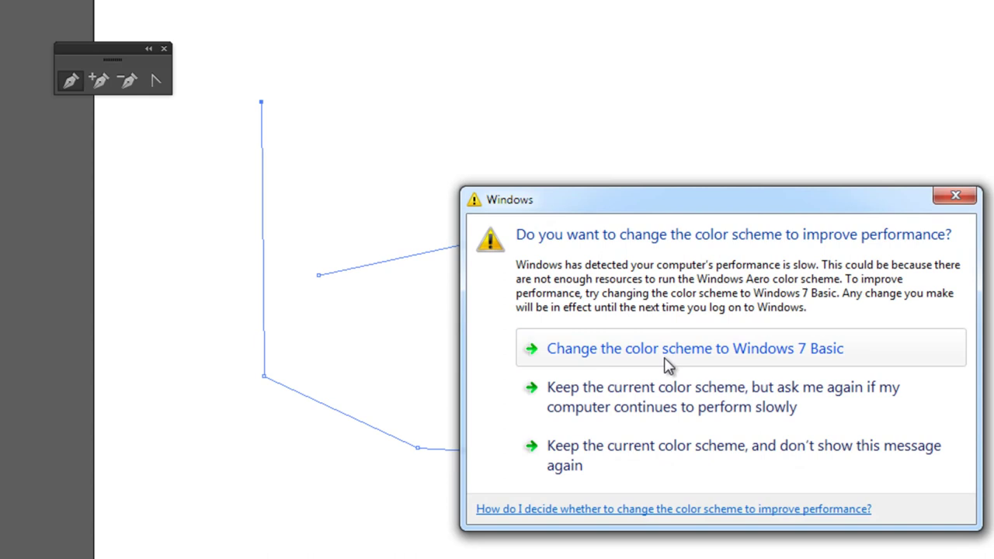
click(678, 349)
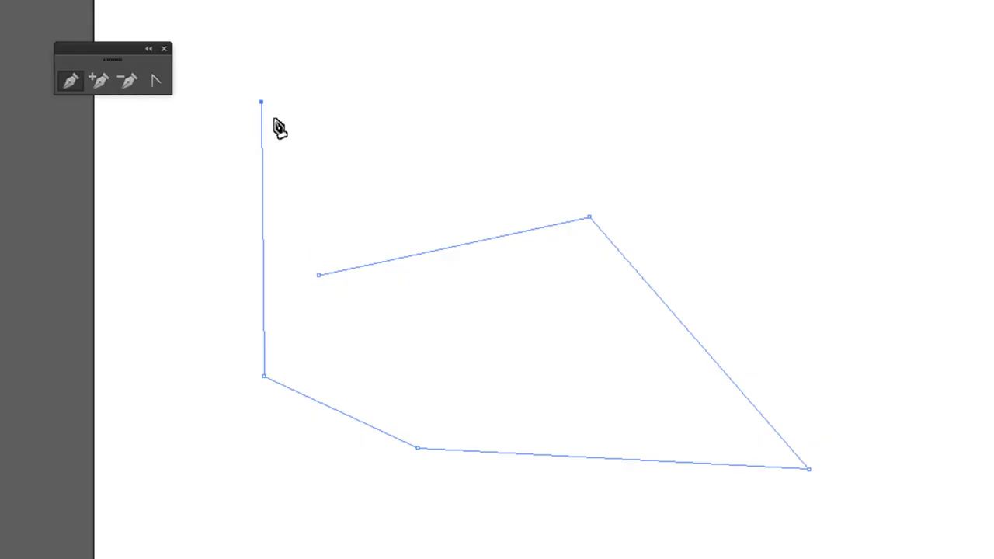
click(261, 103)
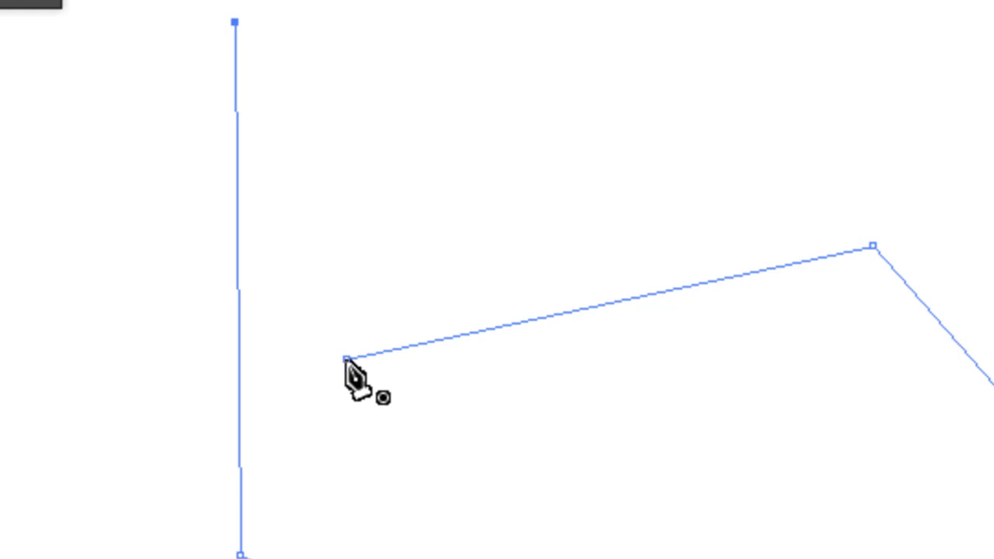
key(ctrl+j)
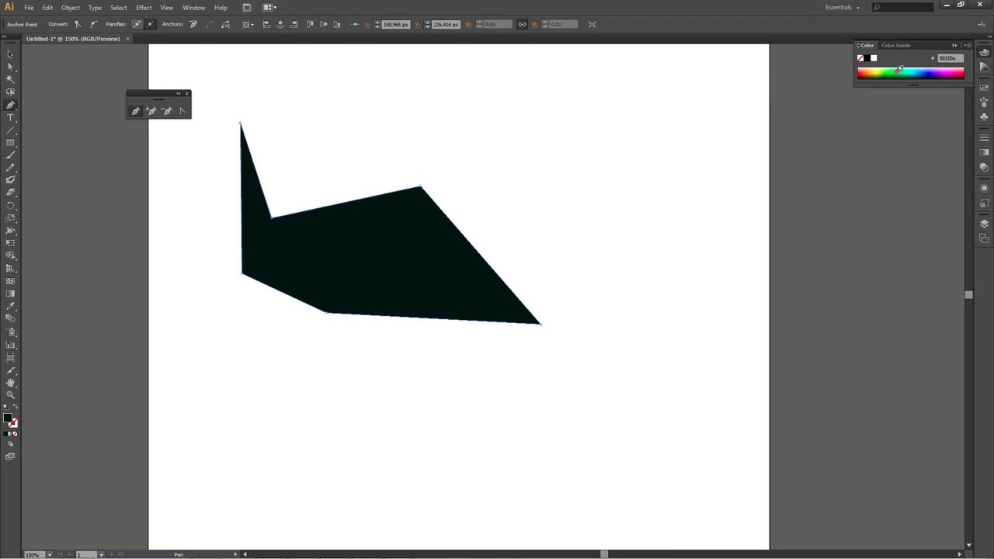
Set the fill to dark blue and the stroke to aqua in the Color panel
drag(893, 76, 929, 72)
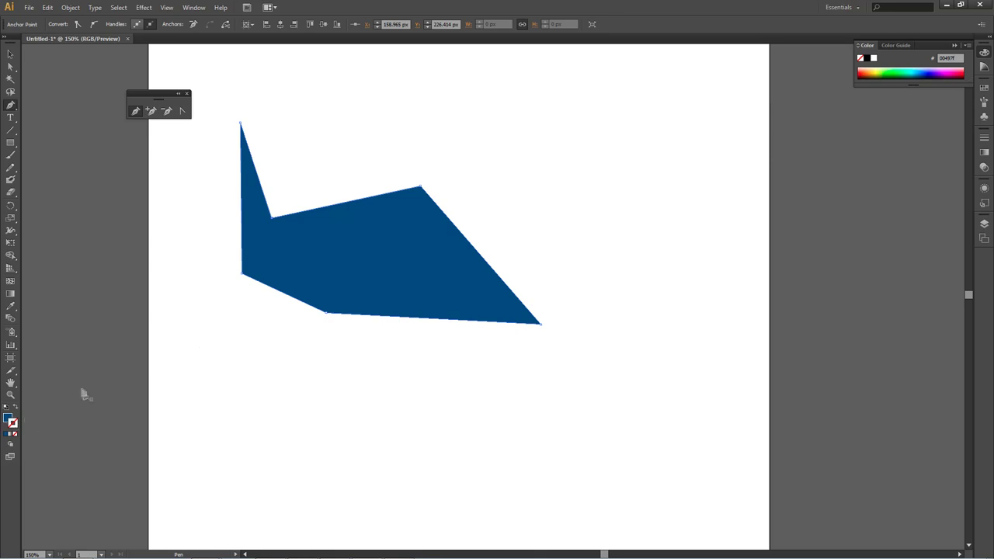
click(903, 74)
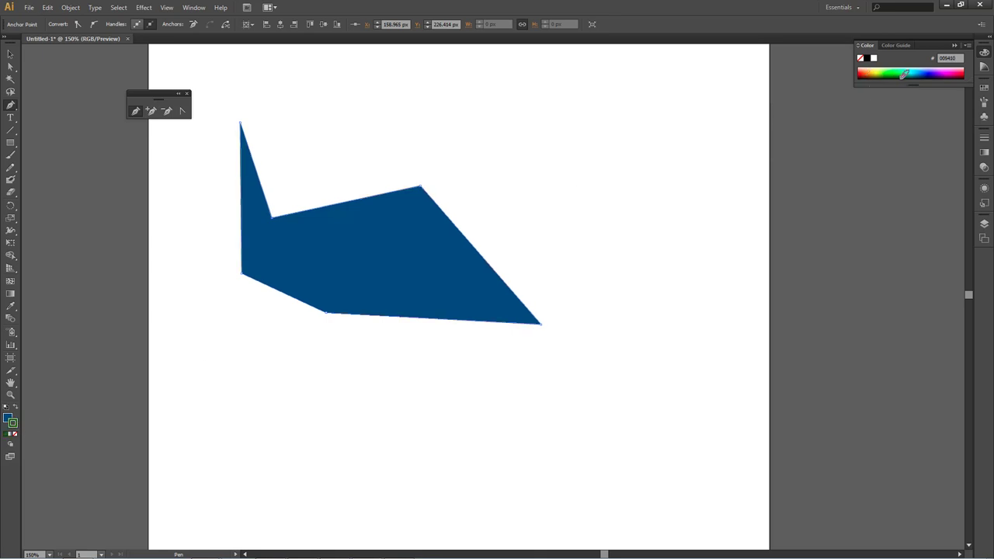
click(910, 72)
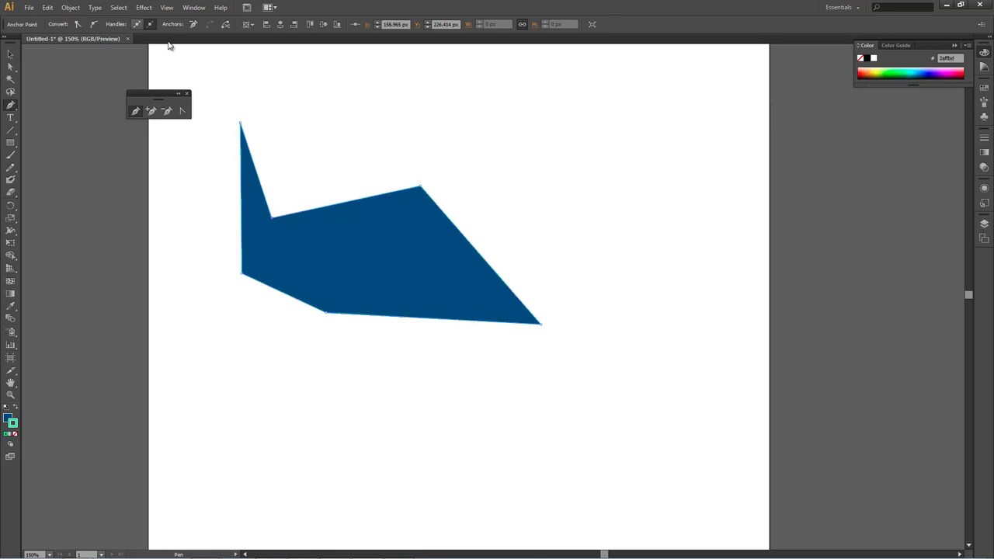
drag(984, 138, 884, 134)
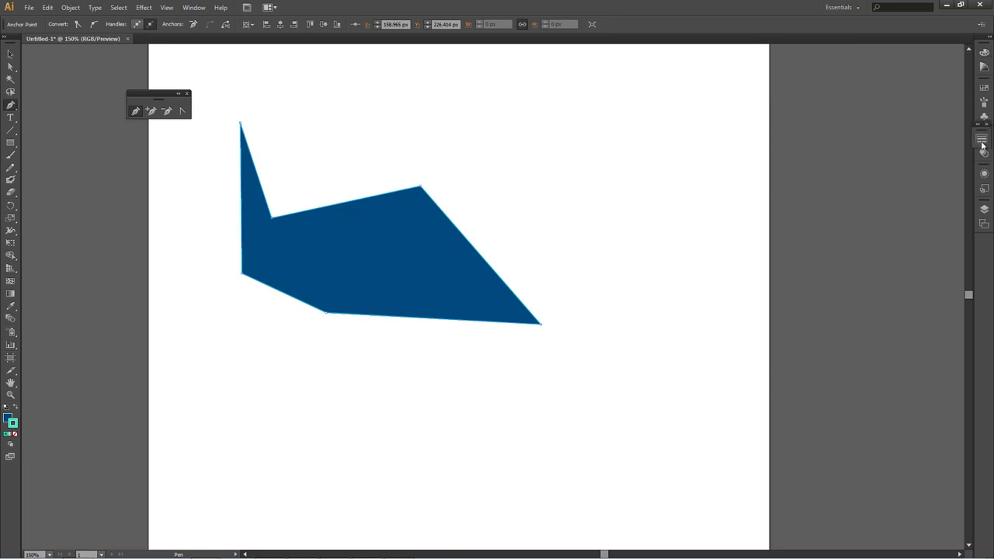
Set the stroke weight to 10 pt and deselect the polygon
click(983, 140)
click(914, 146)
click(926, 285)
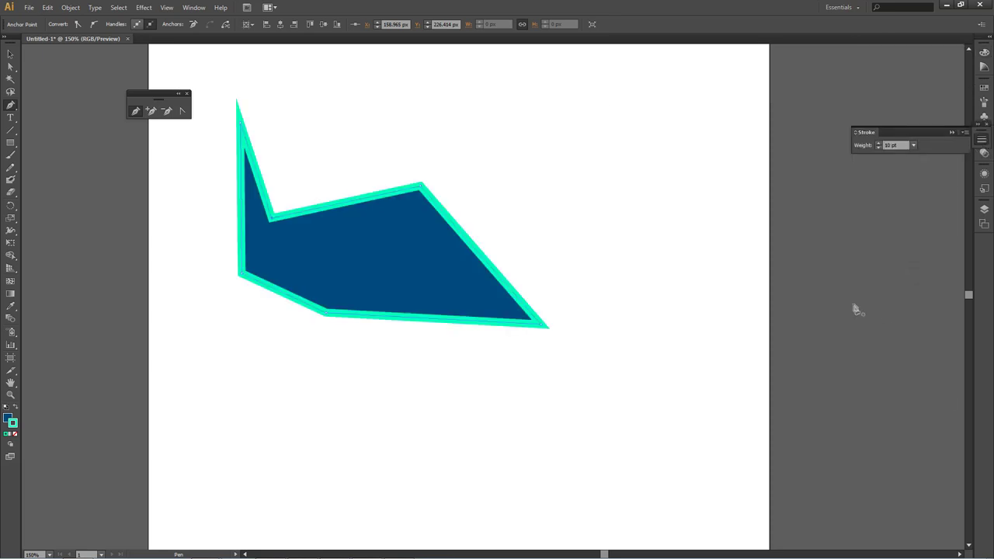
click(10, 55)
click(566, 247)
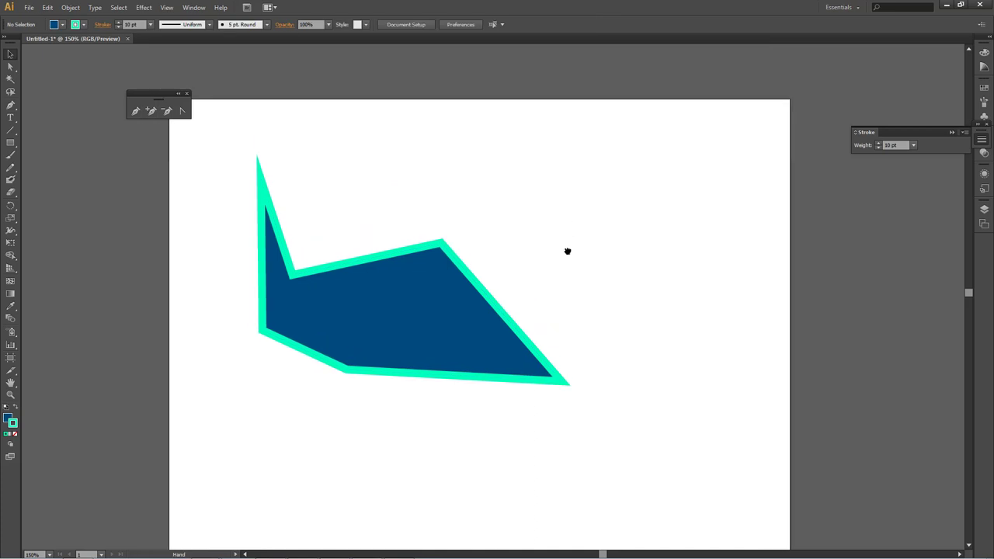
Delete the blue polygon
click(448, 257)
key(Delete)
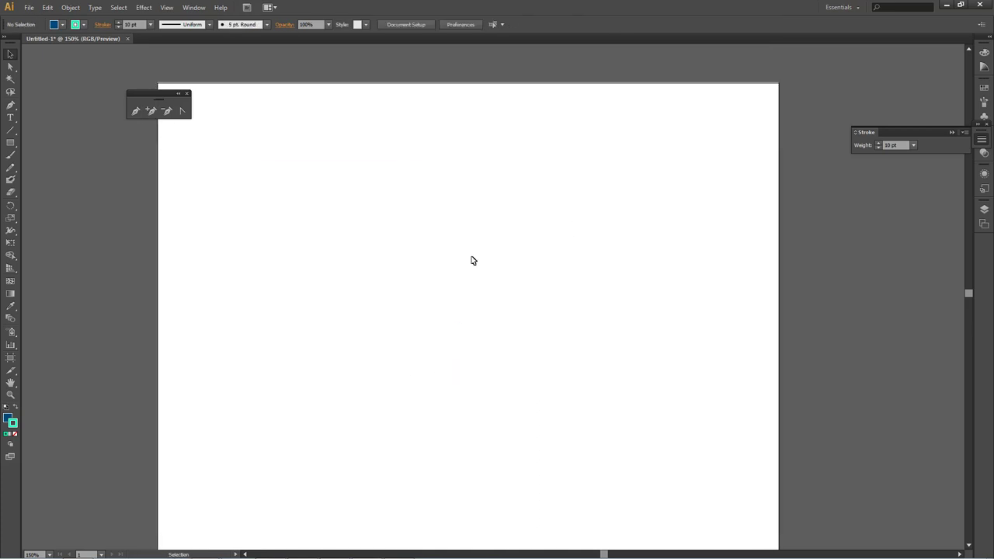
drag(513, 292, 511, 268)
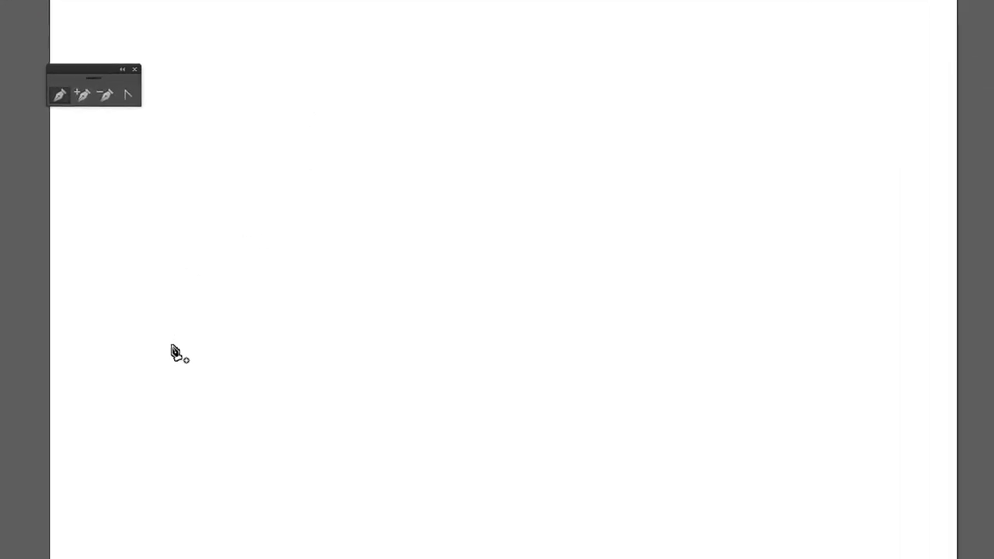
Start a new path with a straight four-anchor top line and a vertical drop on the right
click(208, 302)
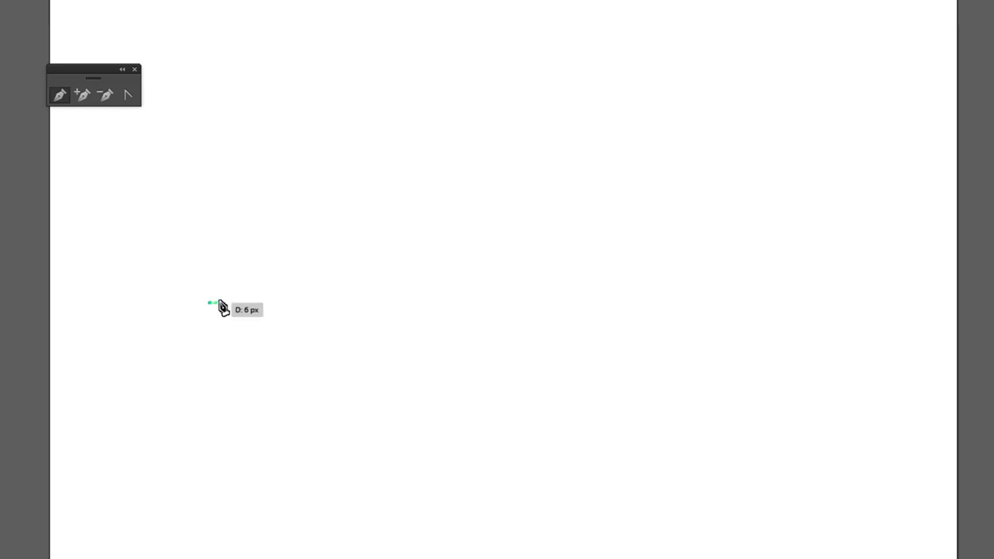
click(374, 302)
click(519, 302)
click(652, 300)
key(ctrl+z)
click(650, 305)
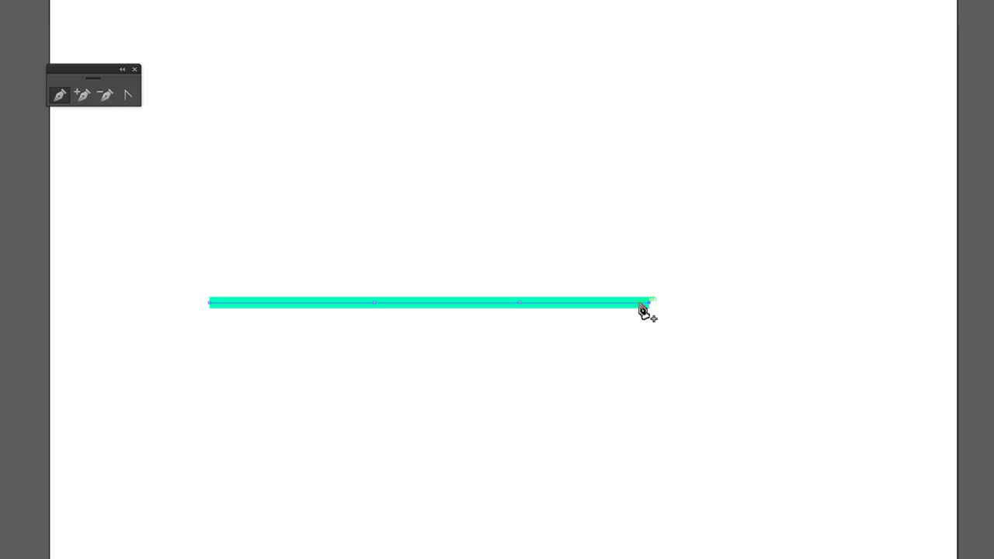
shift+click(633, 479)
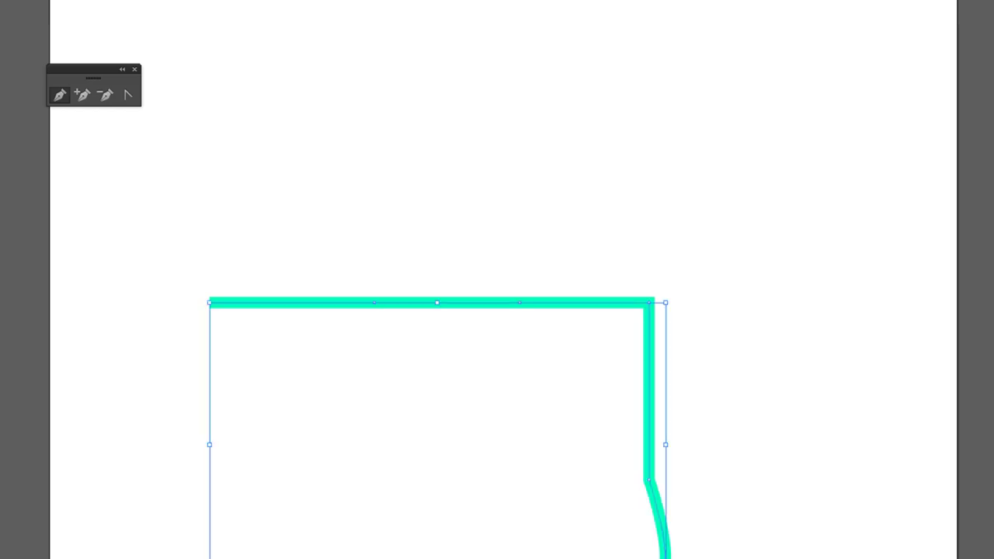
drag(567, 393, 569, 241)
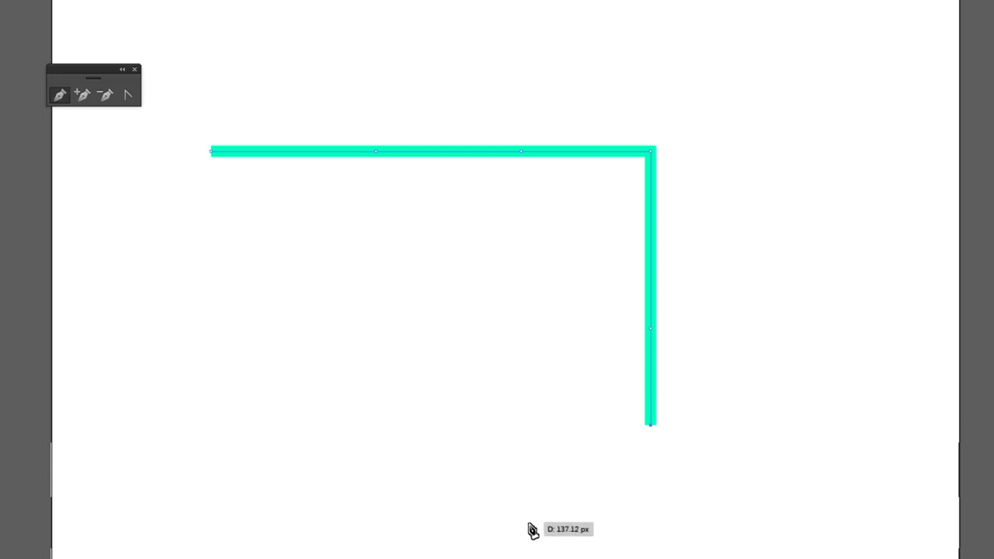
Continue the outline with diagonal, horizontal and vertical segments, closing it at the starting point
click(534, 541)
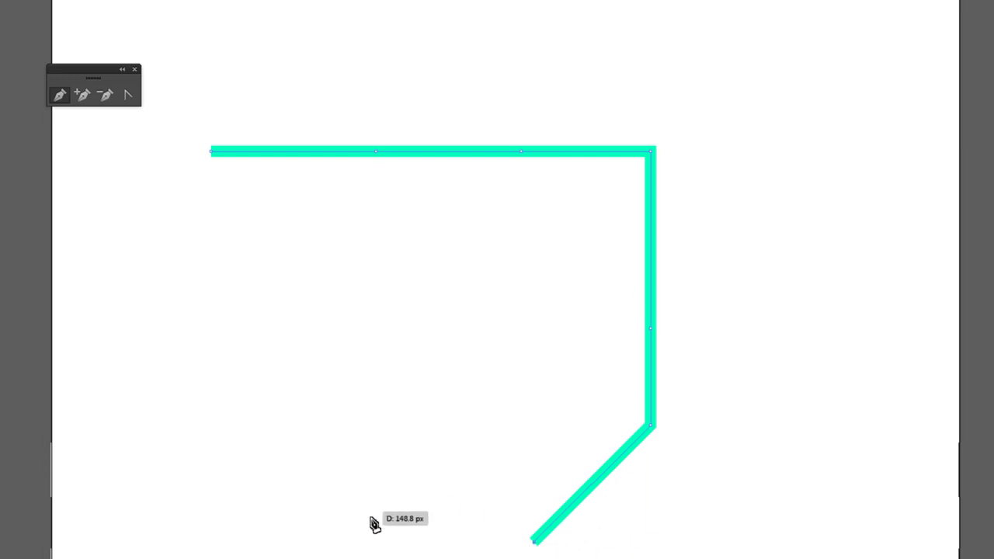
click(371, 541)
click(370, 400)
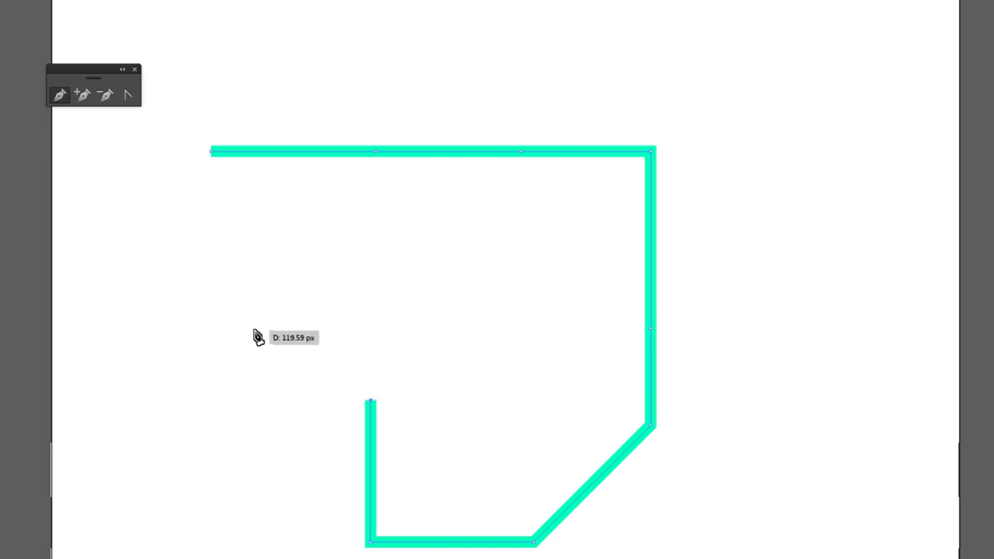
click(275, 304)
click(274, 216)
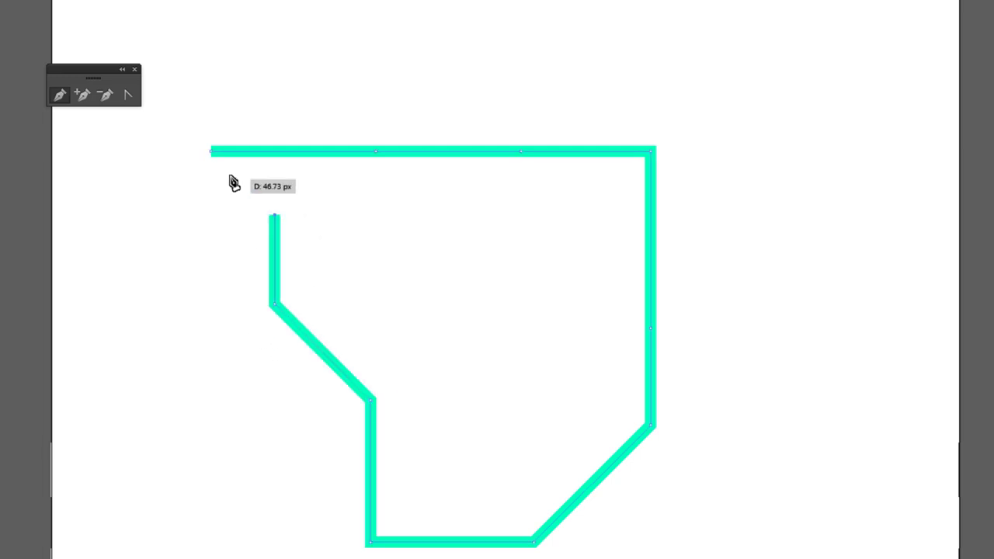
click(214, 156)
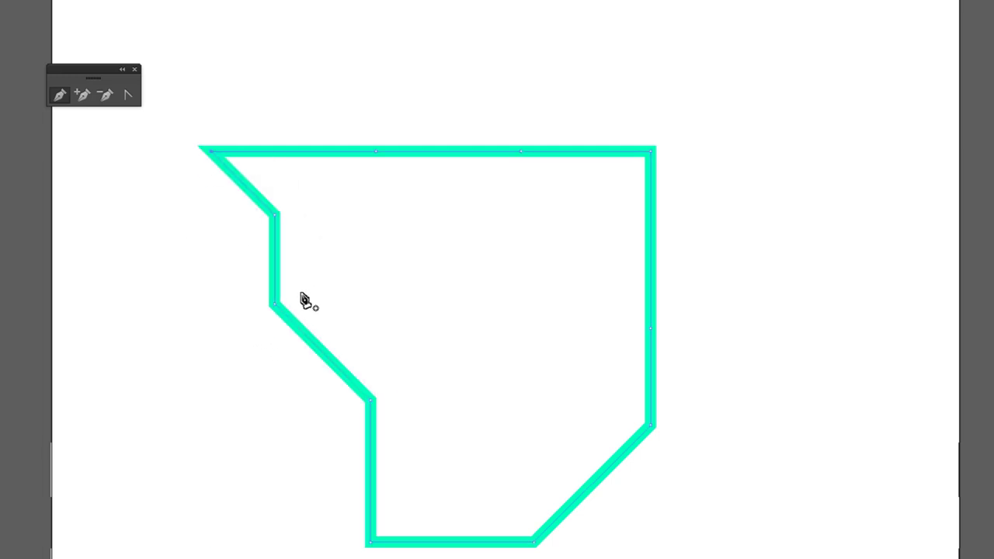
drag(605, 219, 619, 224)
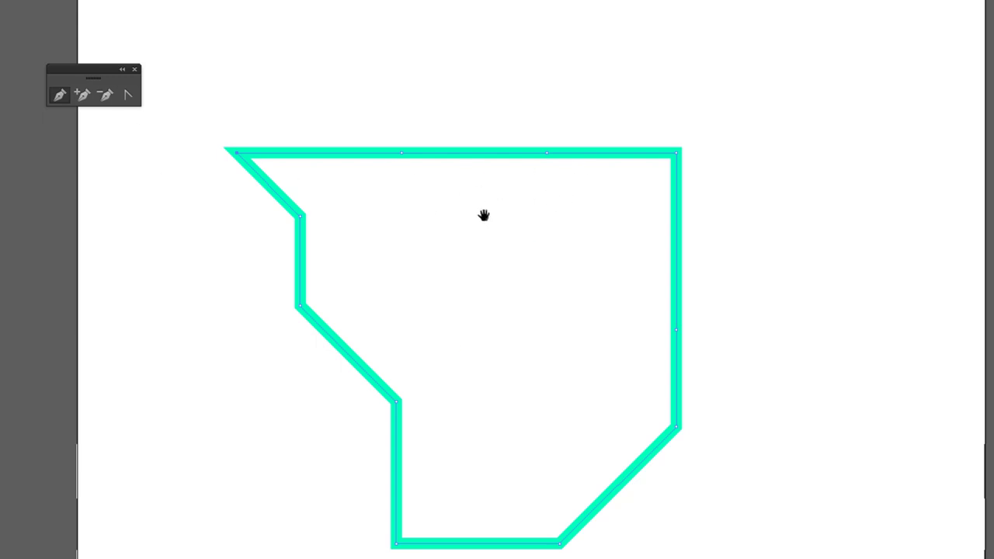
Add two anchor points on the top edge and one on the lower diagonal edge
drag(475, 222, 388, 222)
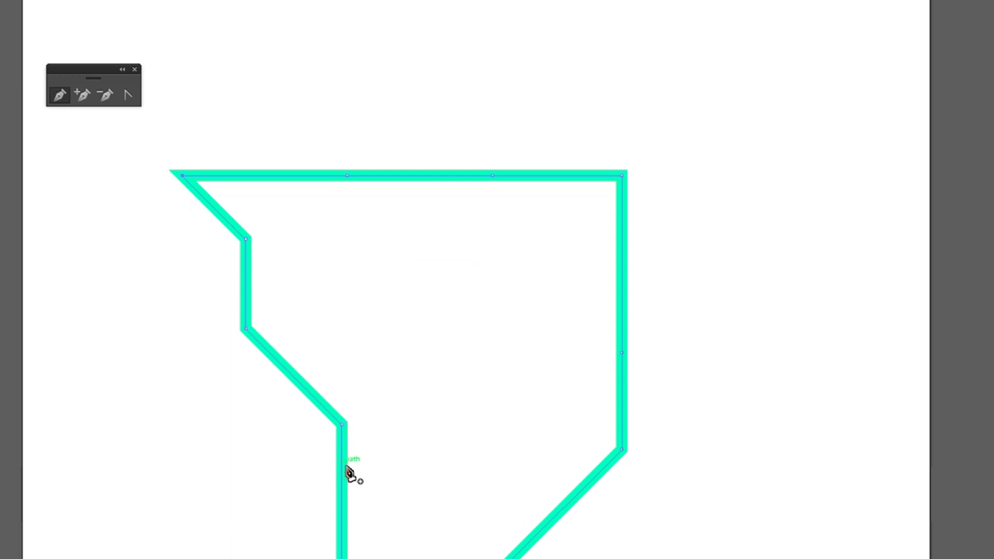
click(83, 96)
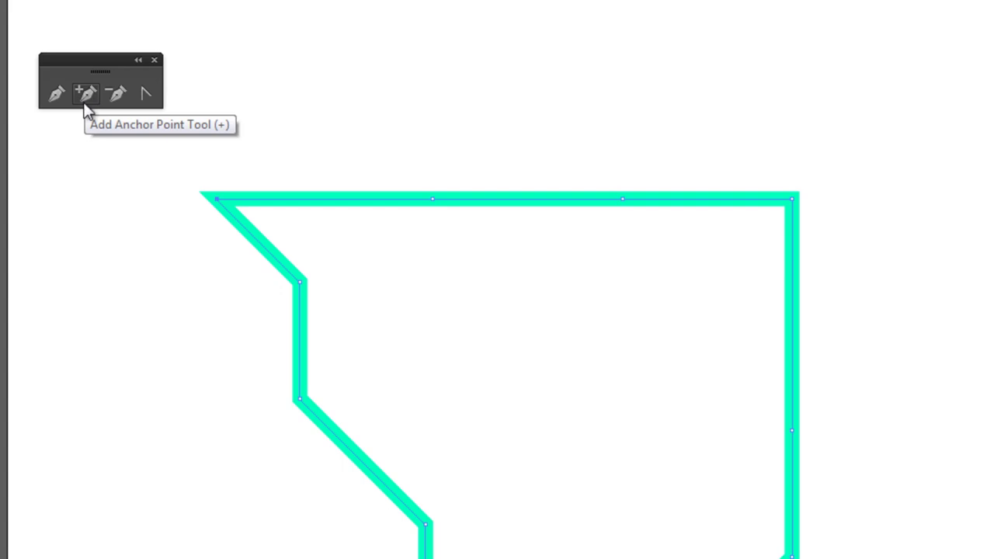
click(336, 199)
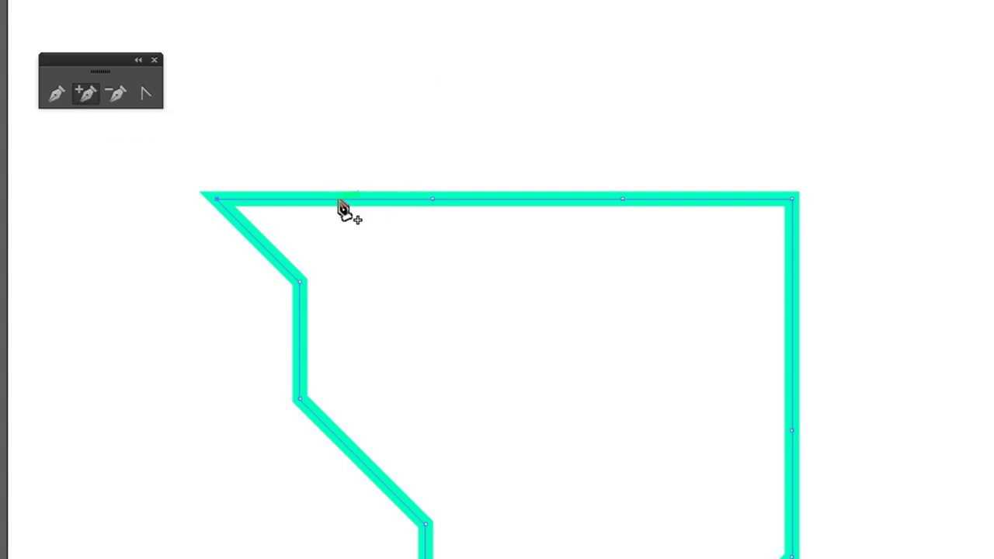
click(536, 199)
click(366, 469)
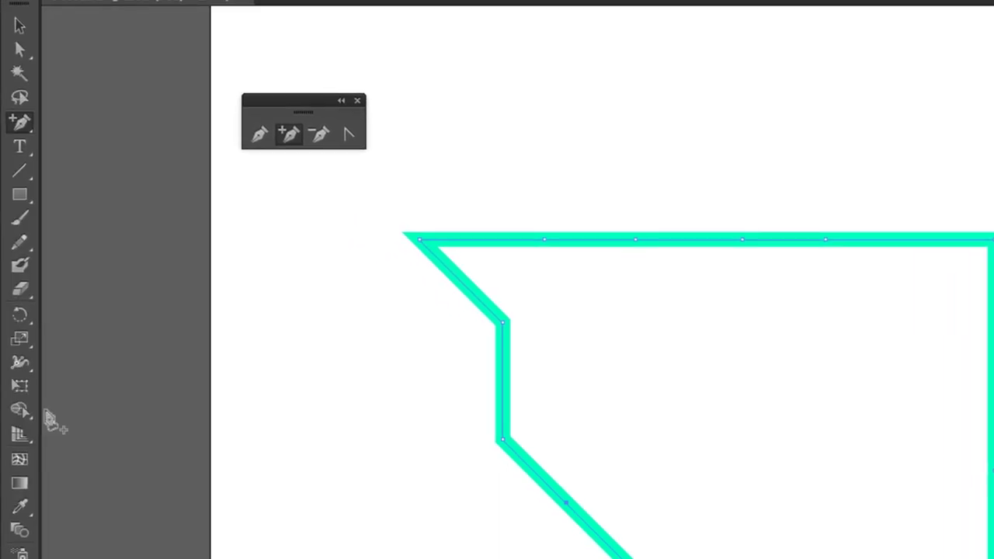
Drag the new top-edge anchors with Direct Selection to form a peak and a notch
click(19, 50)
drag(514, 179, 599, 272)
drag(546, 240, 540, 178)
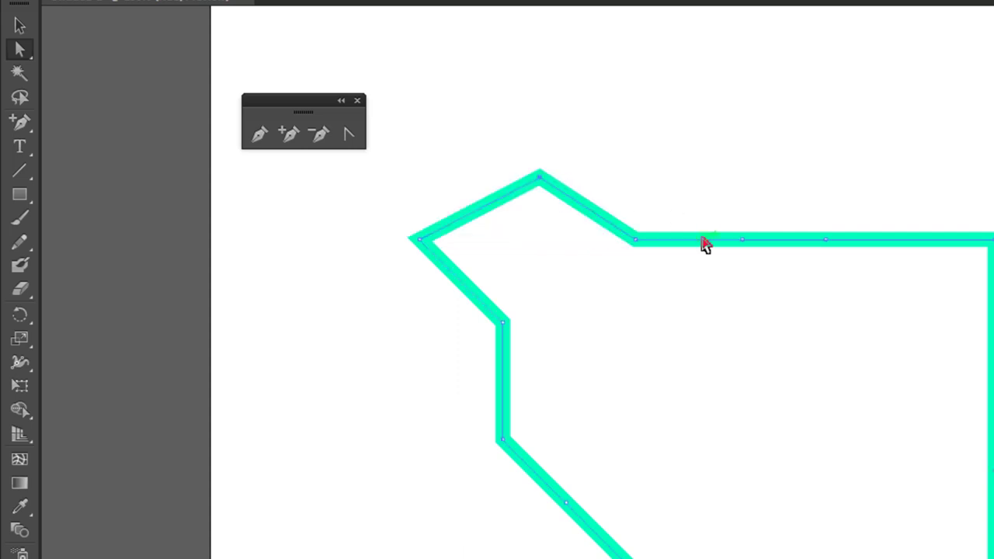
drag(747, 242, 750, 303)
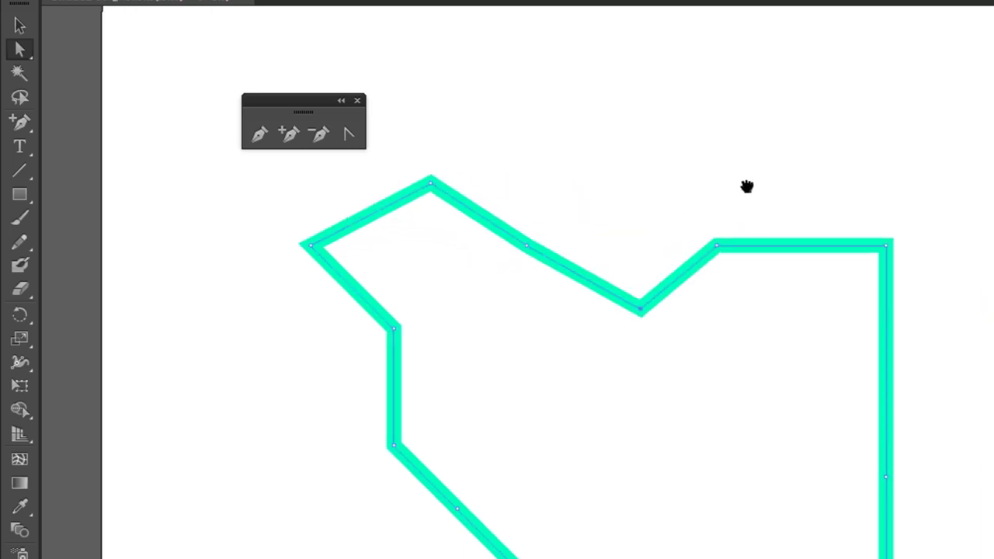
drag(542, 245, 507, 281)
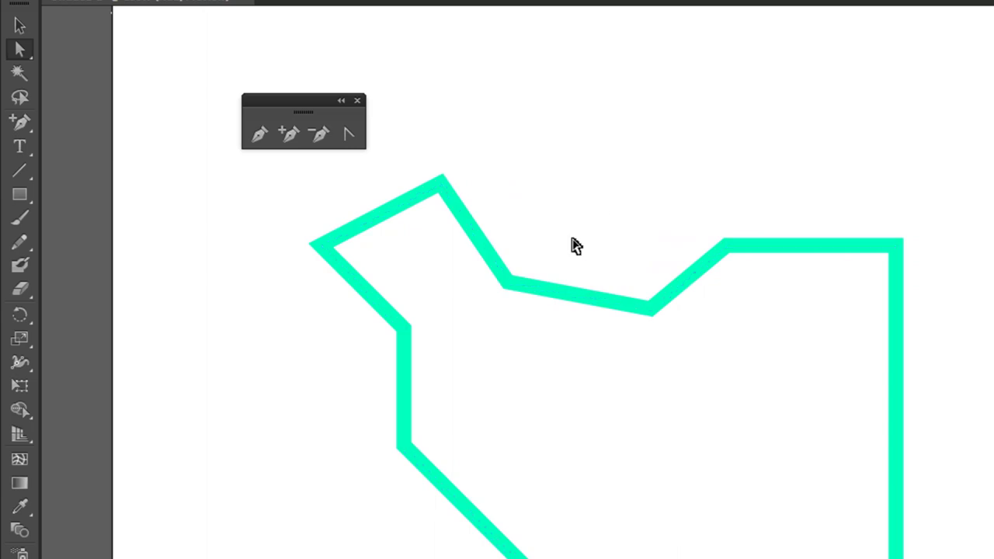
click(917, 256)
drag(916, 257, 825, 147)
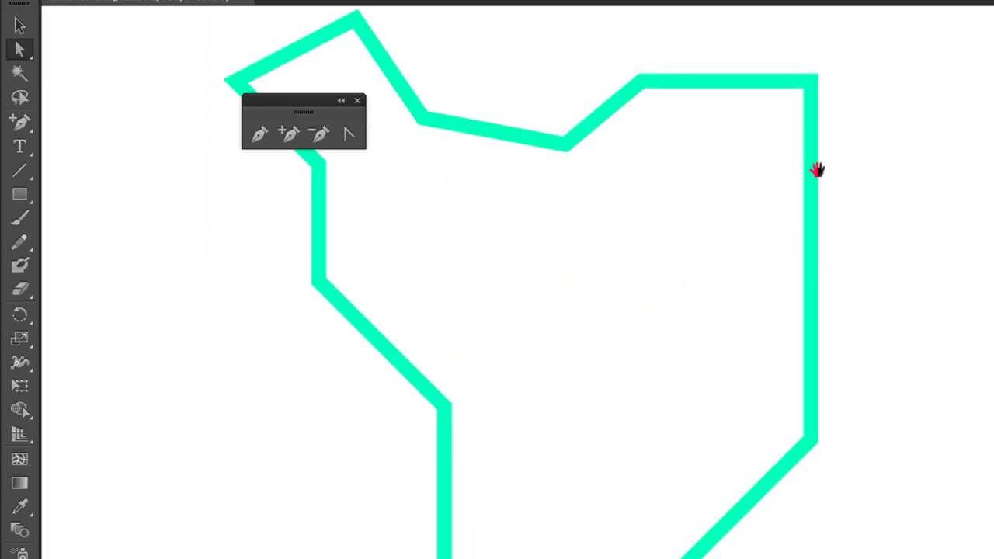
drag(748, 213, 899, 492)
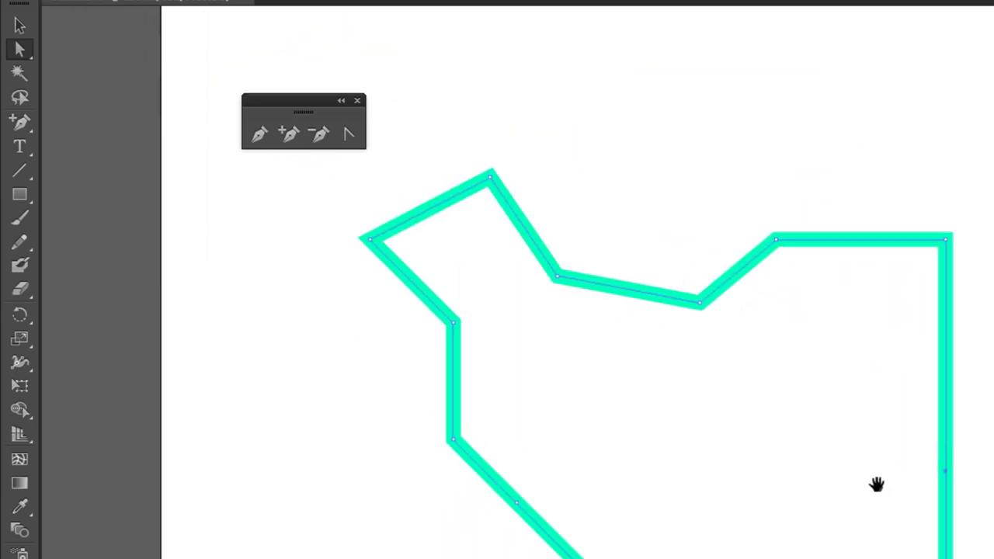
Add two anchors on the right edge and drag them inward into a zigzag
key(p)
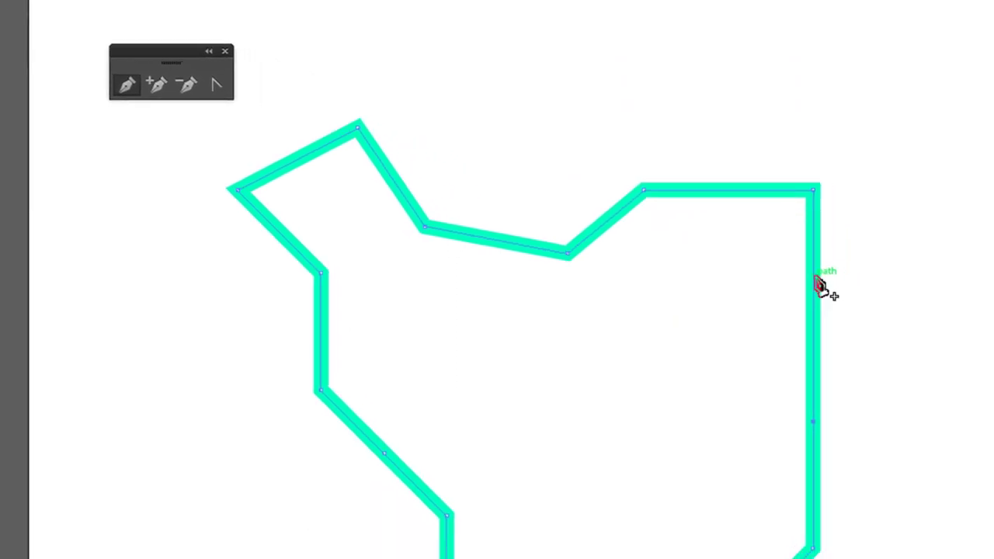
click(797, 269)
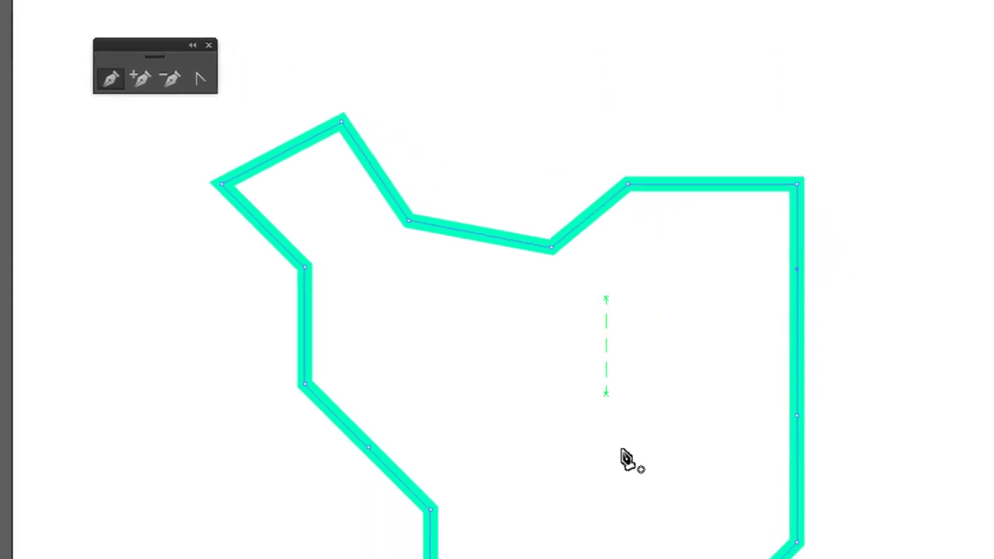
drag(787, 304, 694, 298)
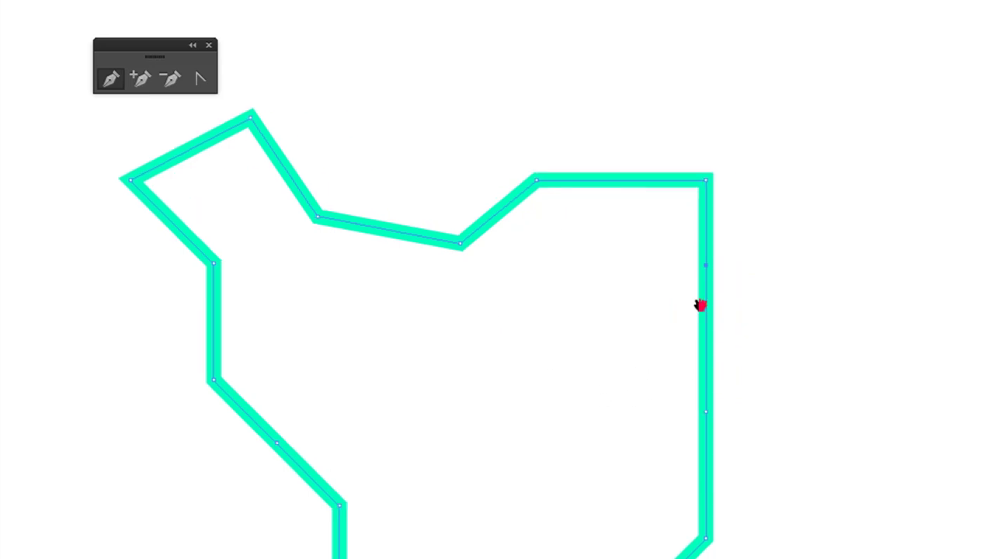
click(705, 349)
key(a)
mouse_move(665, 238)
mouse_down()
mouse_move(748, 282)
mouse_move(659, 266)
mouse_up()
drag(707, 415, 744, 425)
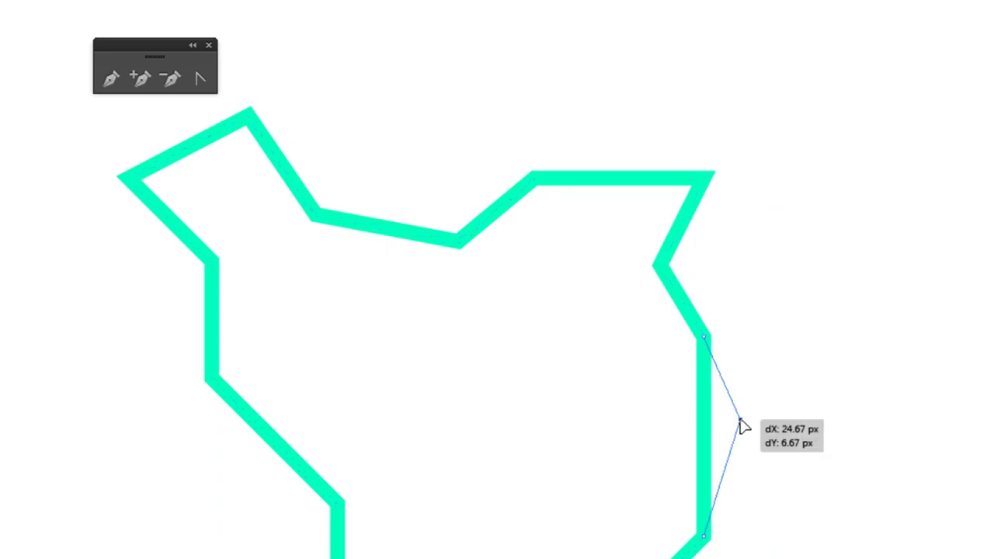
key(ctrl+z)
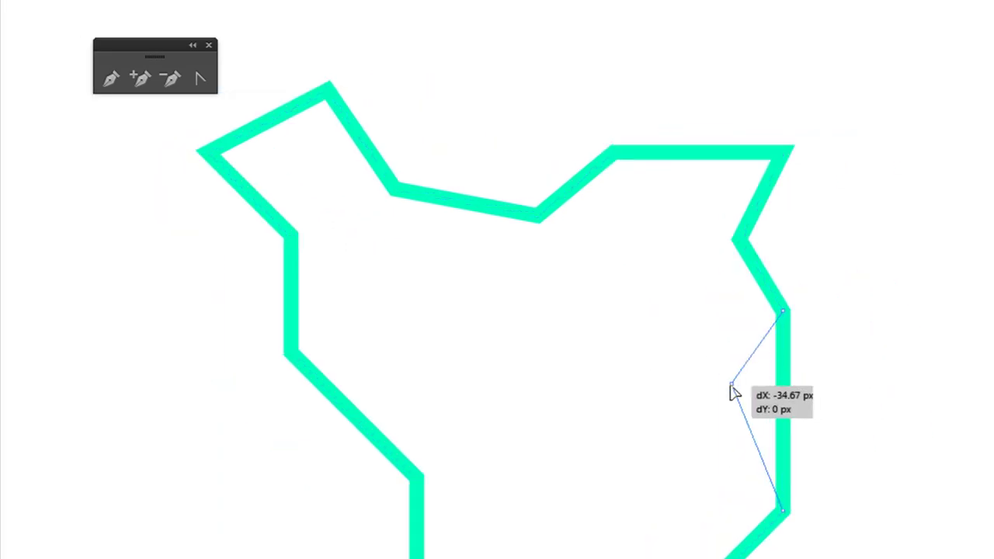
drag(792, 393, 734, 392)
drag(796, 298, 773, 260)
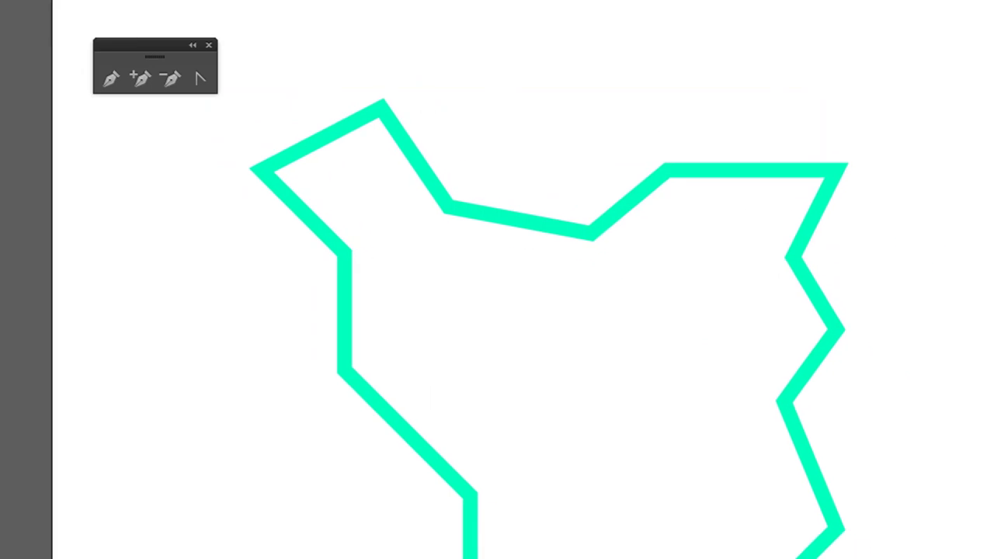
Remove two top-edge anchors, two left-side anchors and the upper right-edge notch anchor
drag(540, 132, 455, 321)
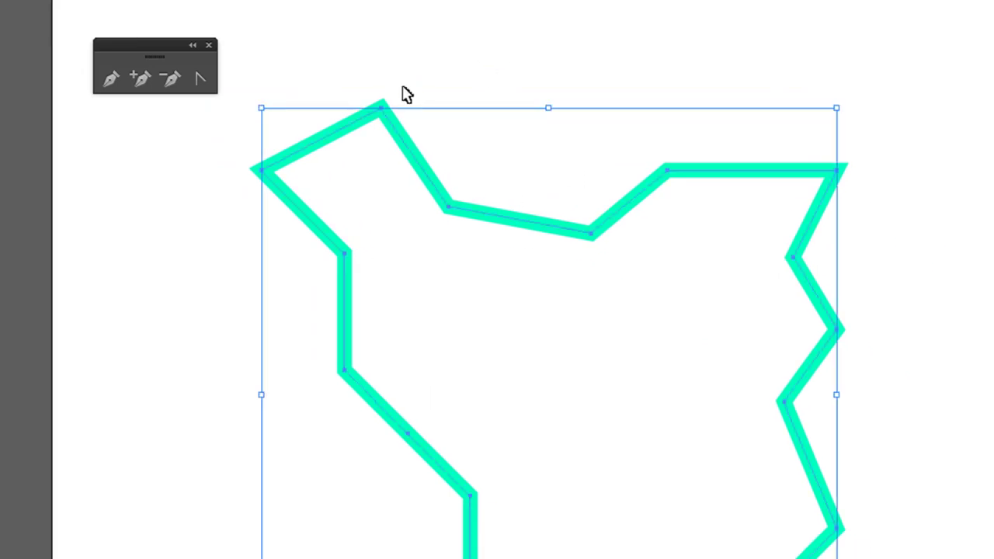
click(171, 78)
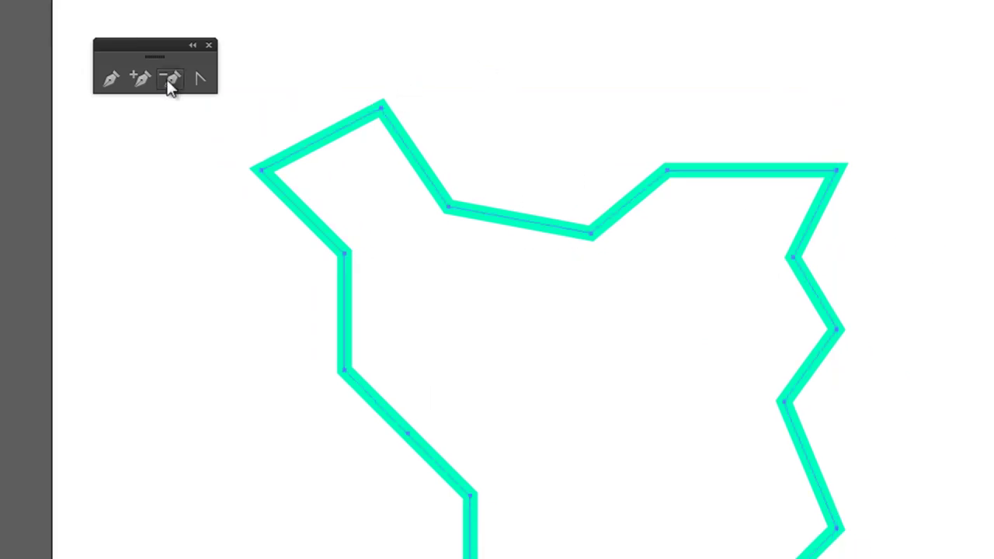
click(590, 233)
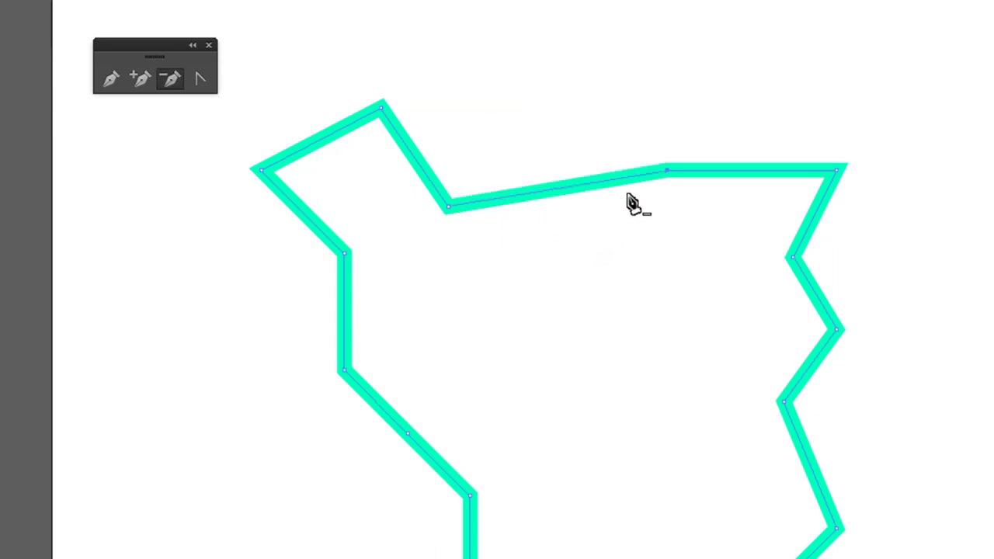
click(667, 170)
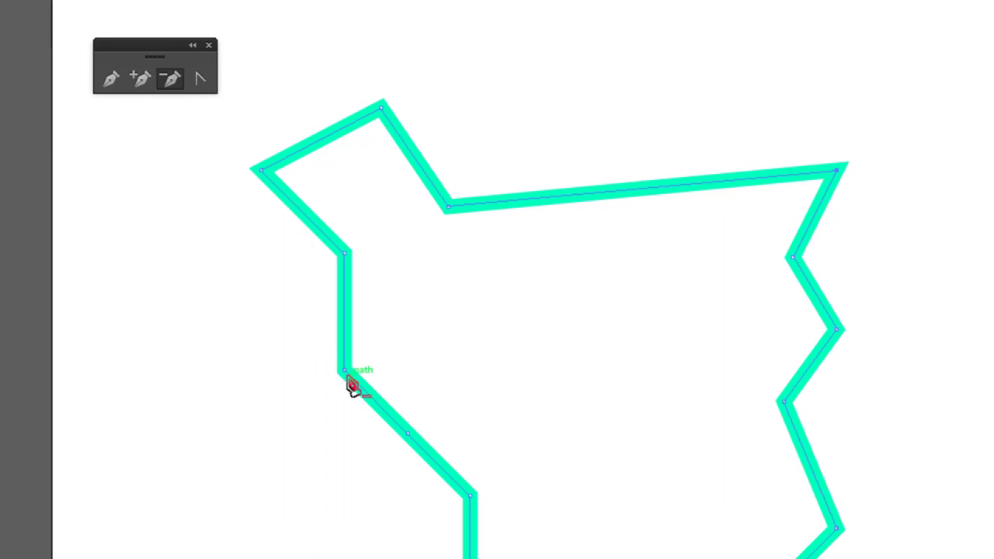
click(345, 370)
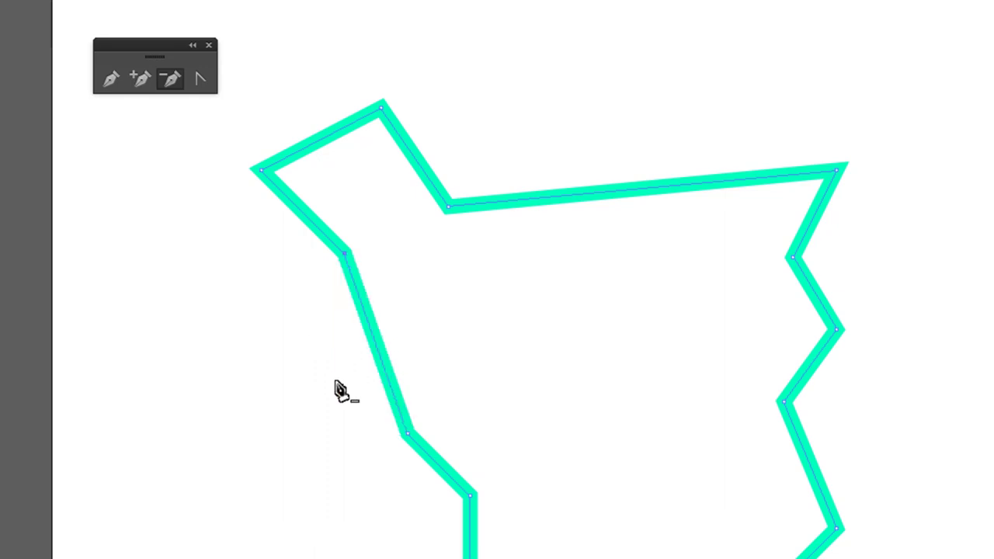
click(406, 433)
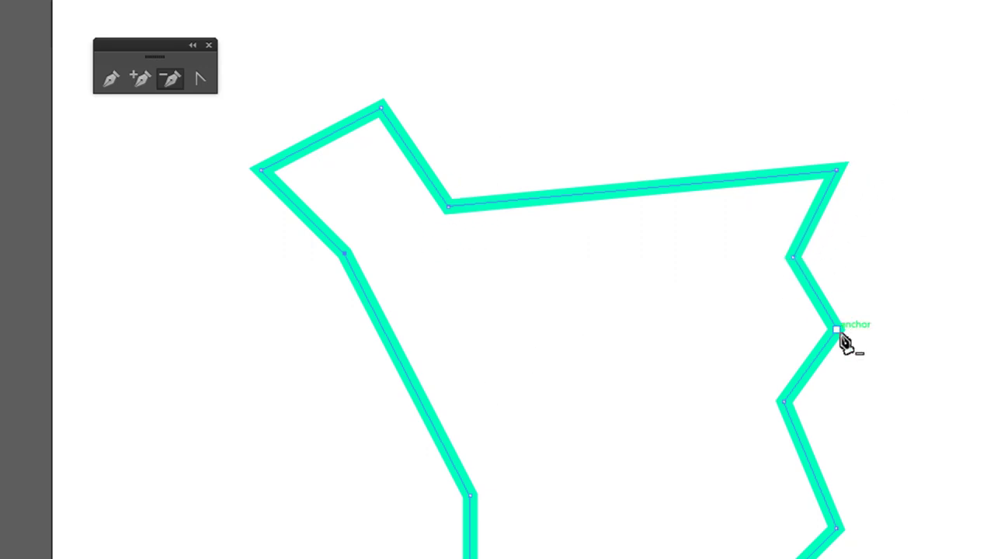
click(794, 259)
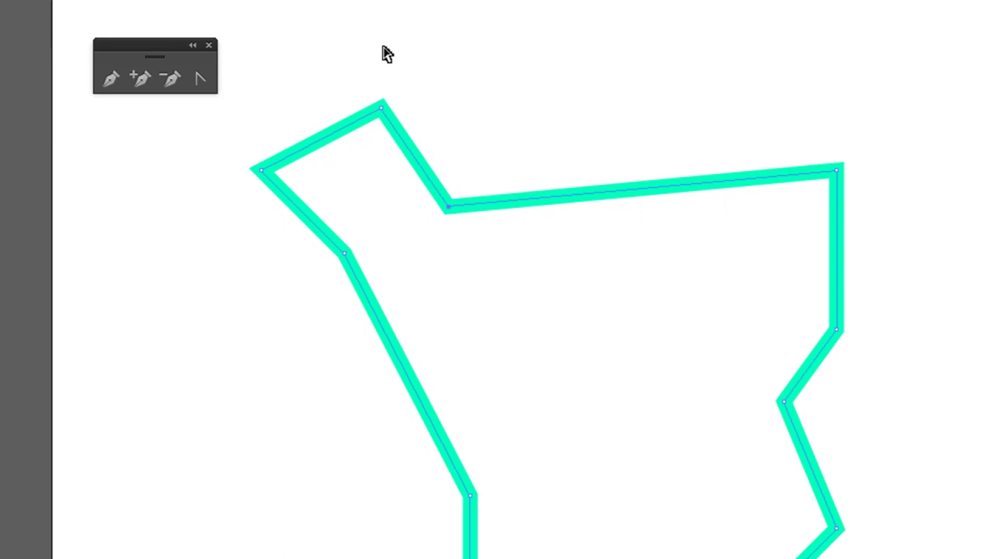
Zoom out to 150% and delete the teal polygon with the Selection tool
click(491, 248)
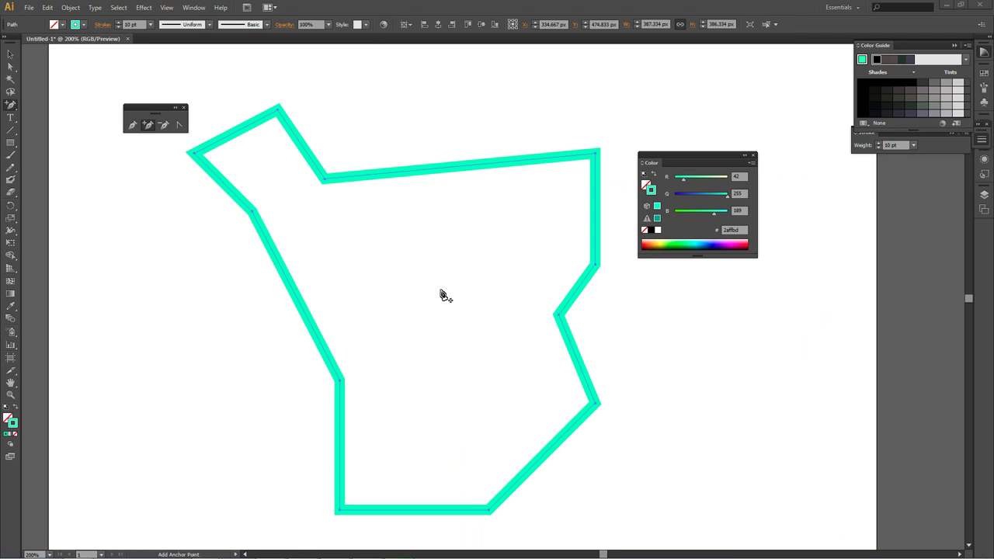
key(space)
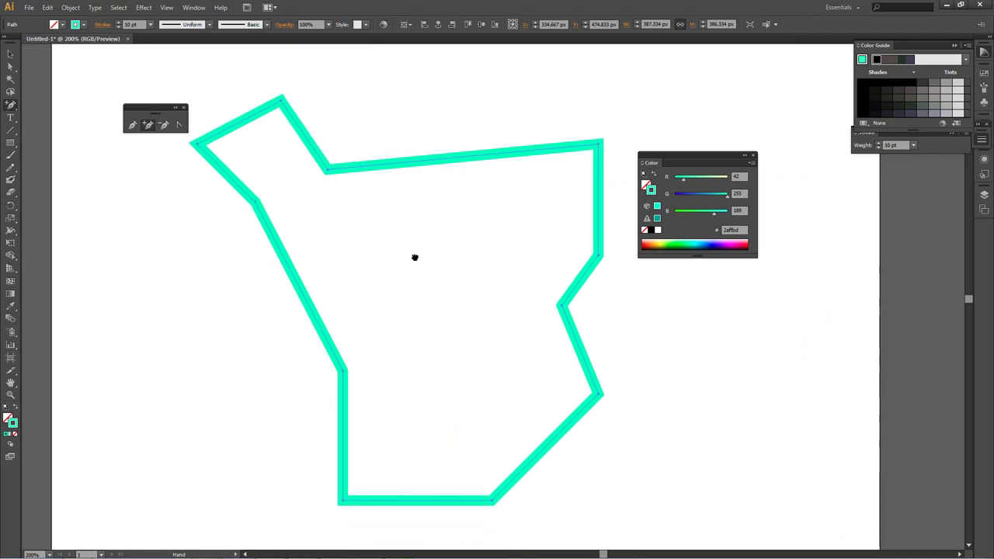
key(ctrl+minus)
mouse_move(423, 161)
mouse_down()
mouse_move(411, 157)
mouse_move(389, 178)
mouse_up()
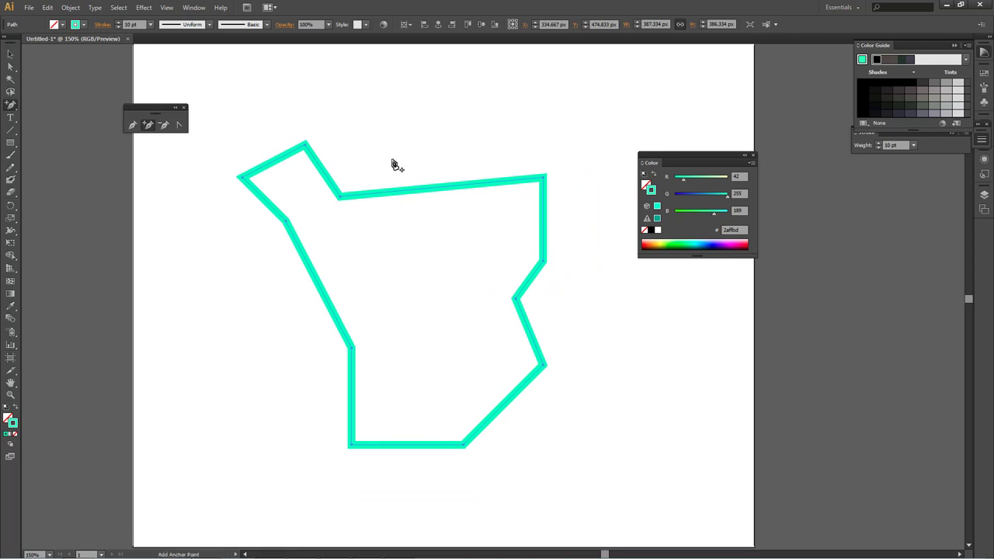
key(v)
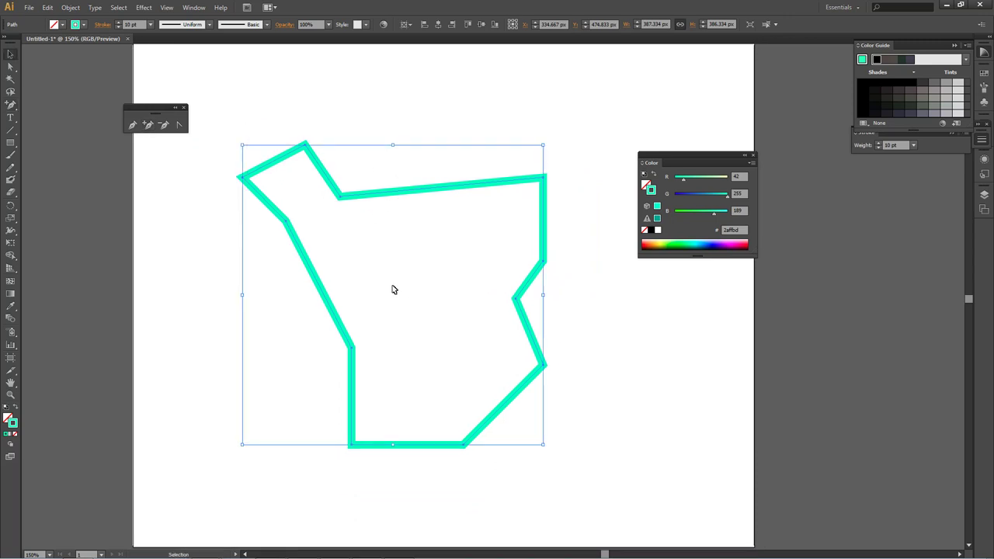
key(Delete)
drag(383, 286, 398, 287)
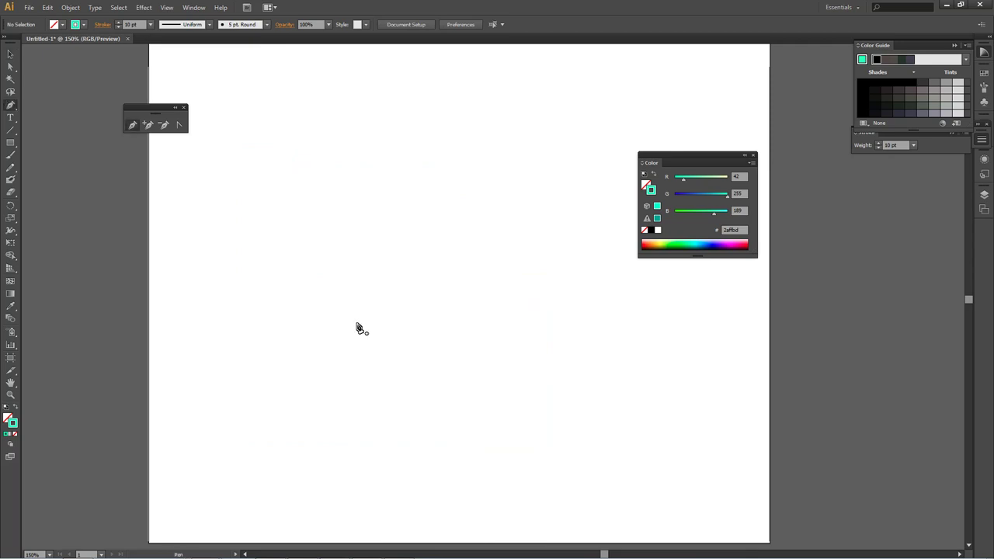
Change the stroke colour to black (000000) with the Color panel's black swatch
drag(359, 325, 346, 311)
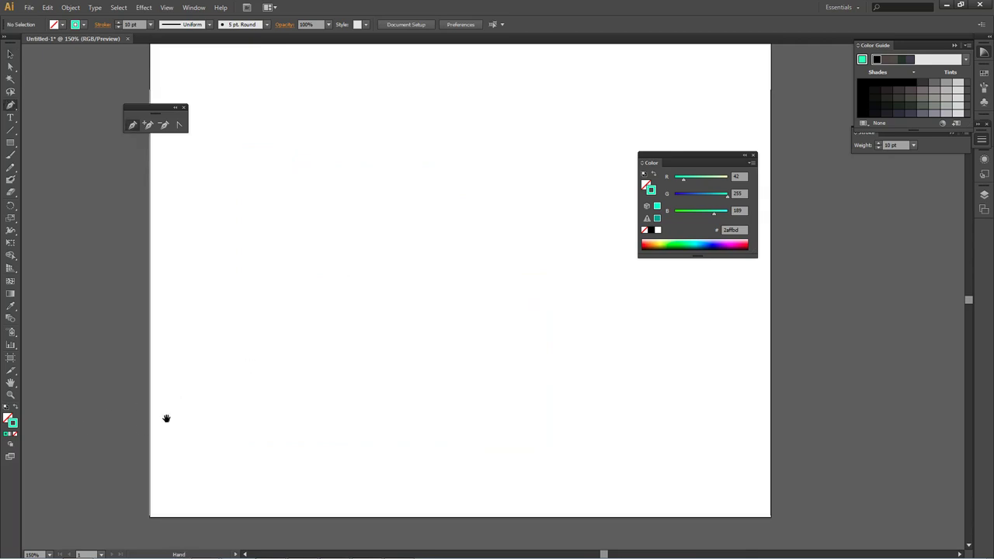
drag(170, 420, 148, 388)
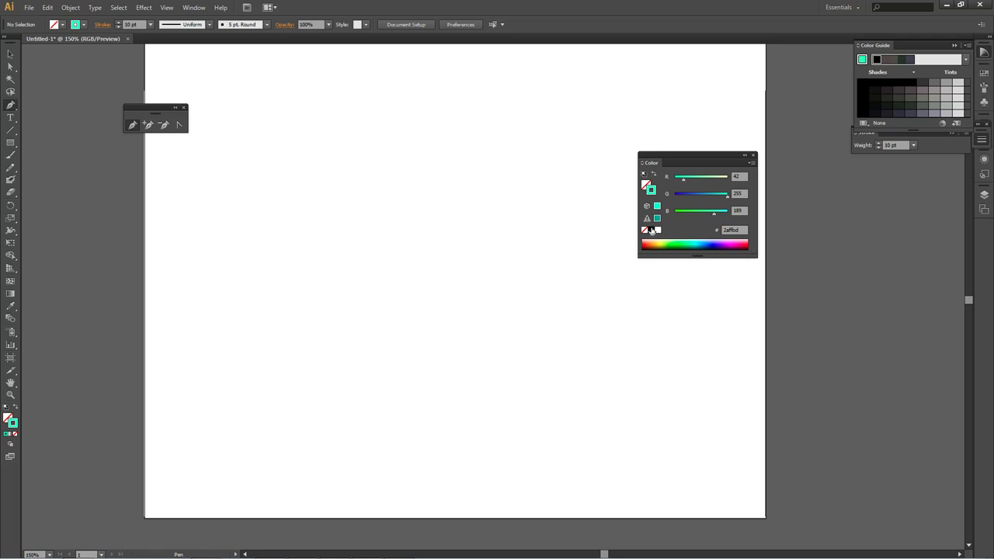
click(651, 230)
drag(205, 279, 200, 310)
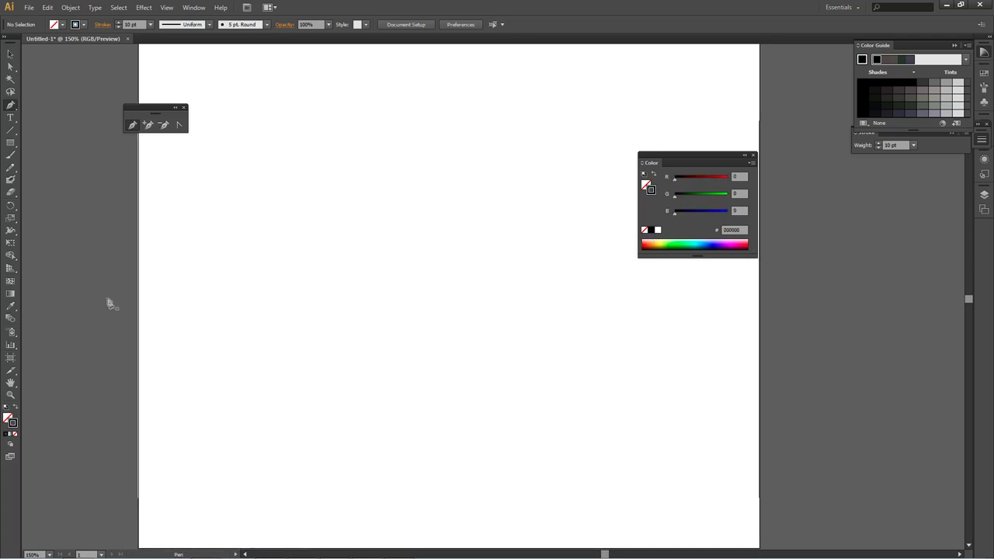
drag(164, 387, 184, 347)
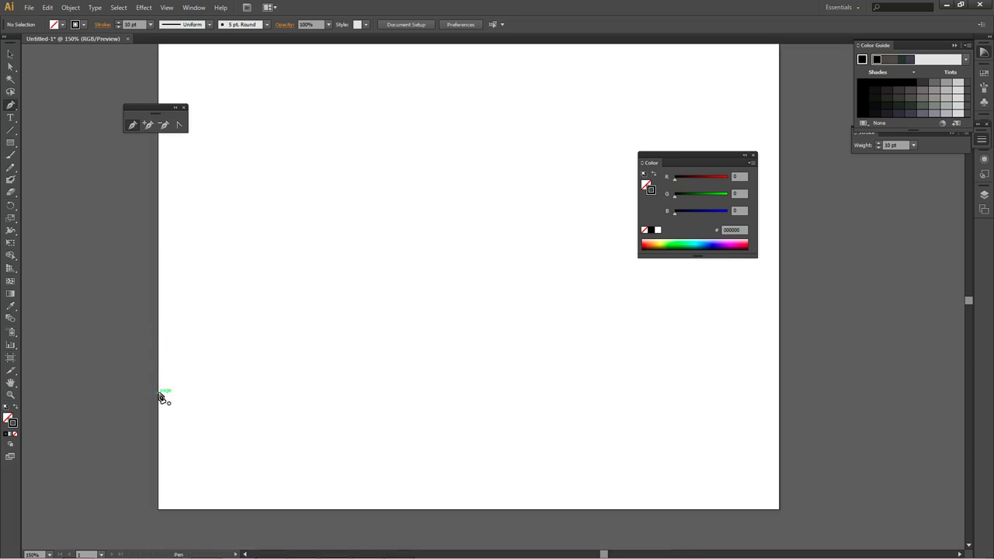
drag(162, 397, 156, 379)
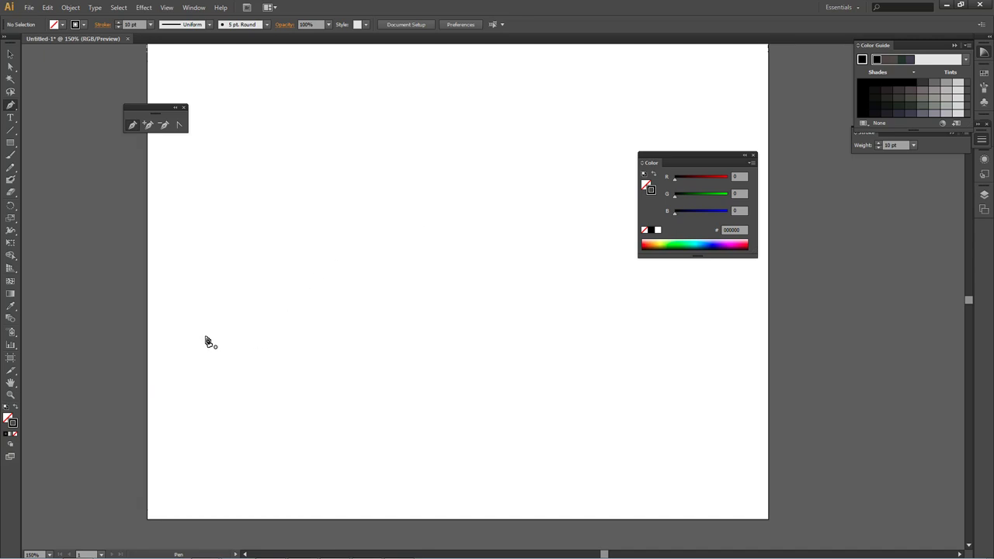
drag(182, 328, 167, 397)
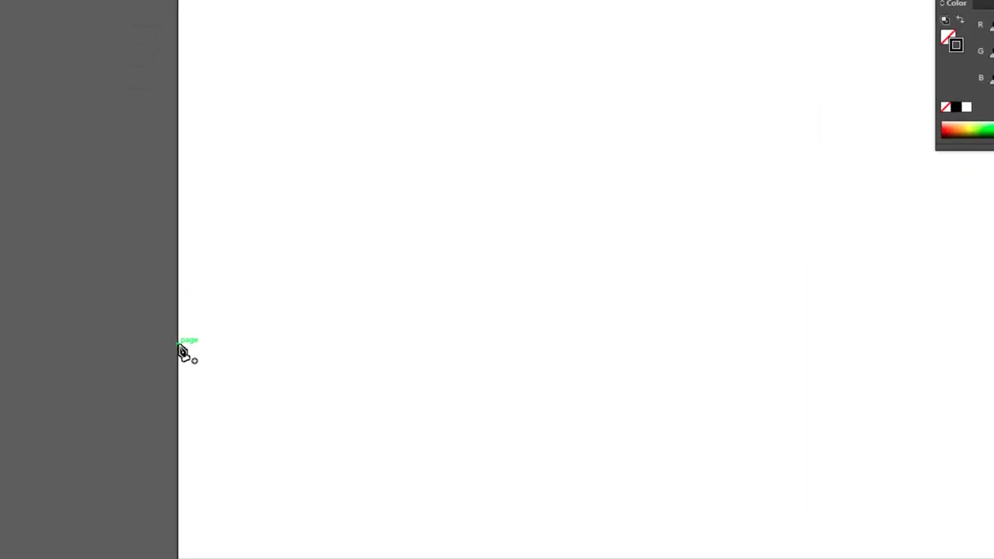
Start the skyline path with a long baseline from the artboard's left edge
click(179, 352)
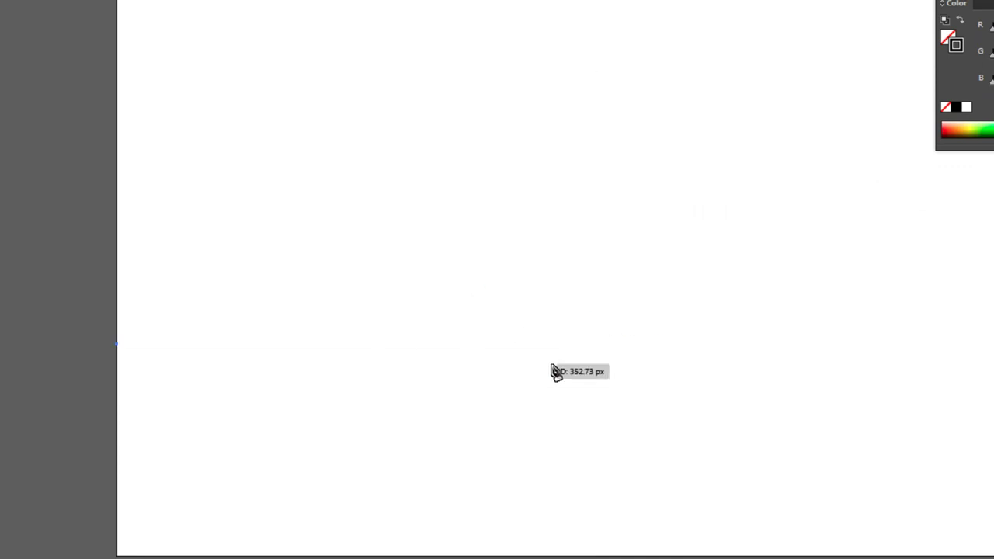
click(605, 344)
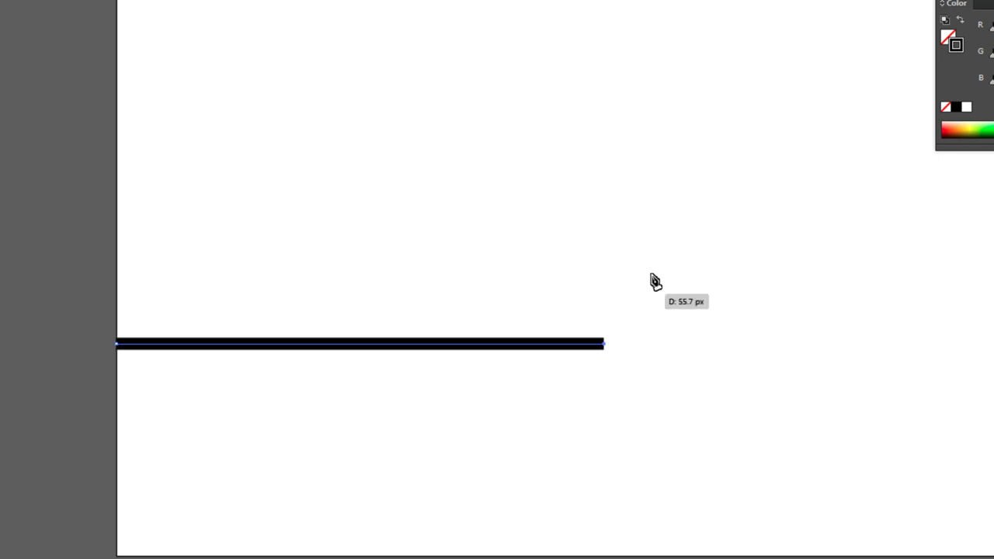
scroll(530, 237, down, 2)
drag(528, 232, 459, 271)
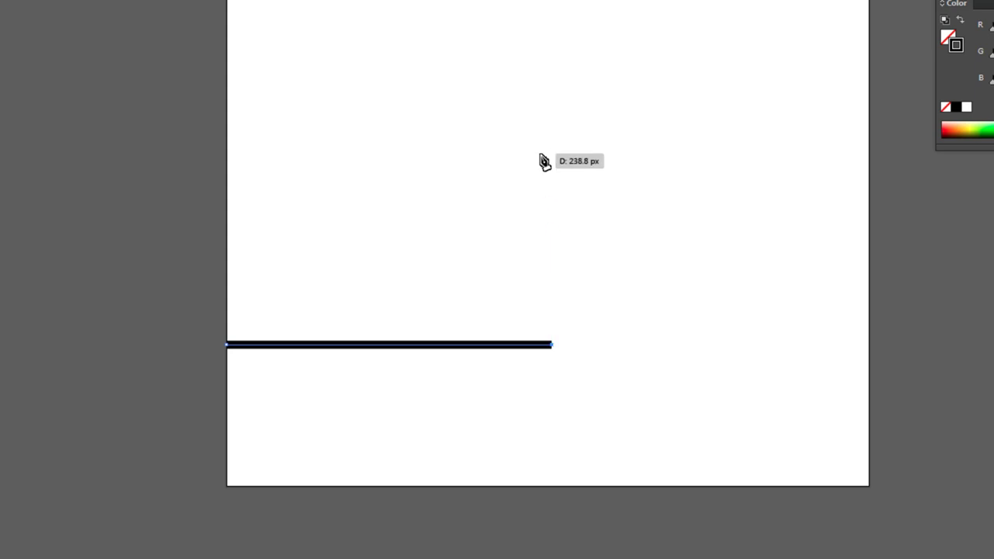
Draw a stepped building with a slanted roof and a tall slanted-top tower
click(551, 247)
click(581, 245)
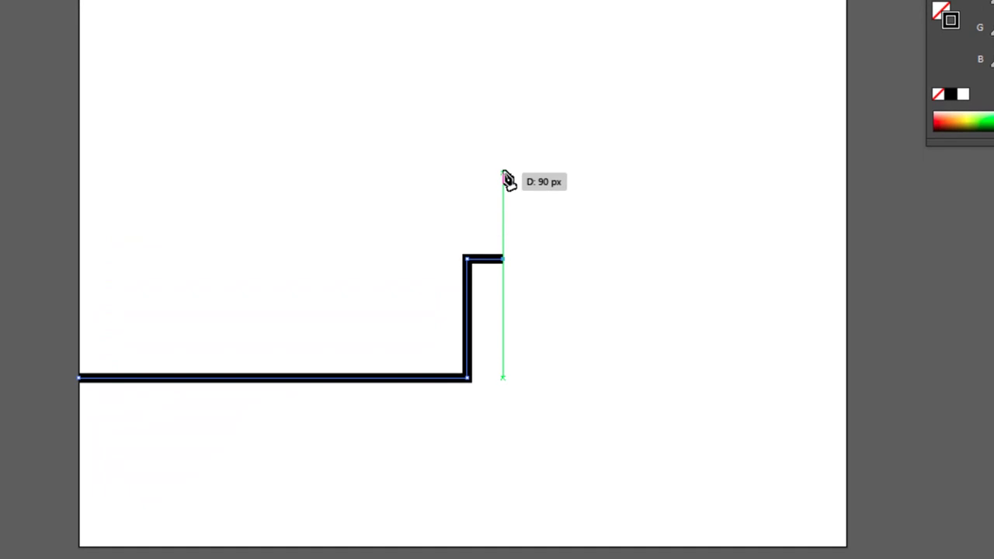
click(501, 145)
click(554, 95)
click(555, 378)
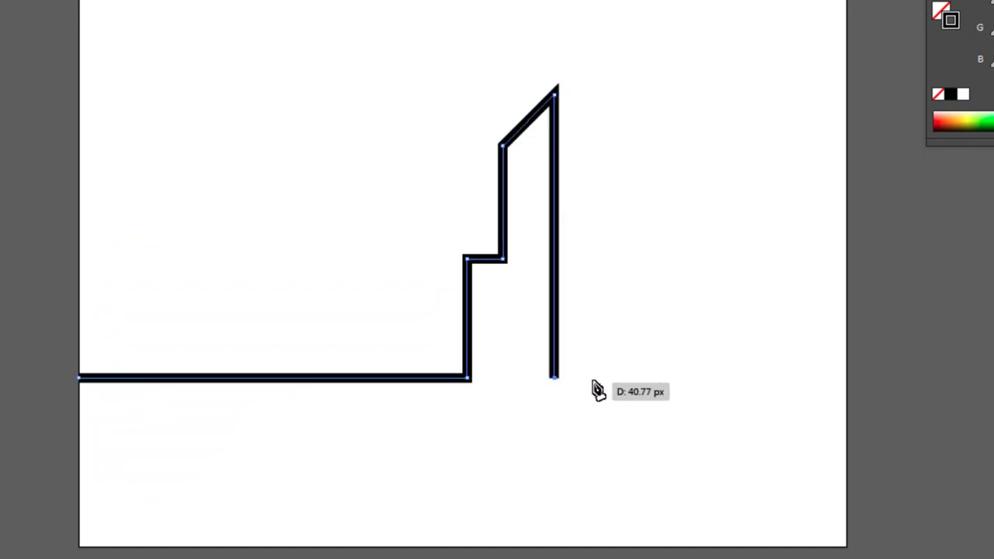
click(588, 379)
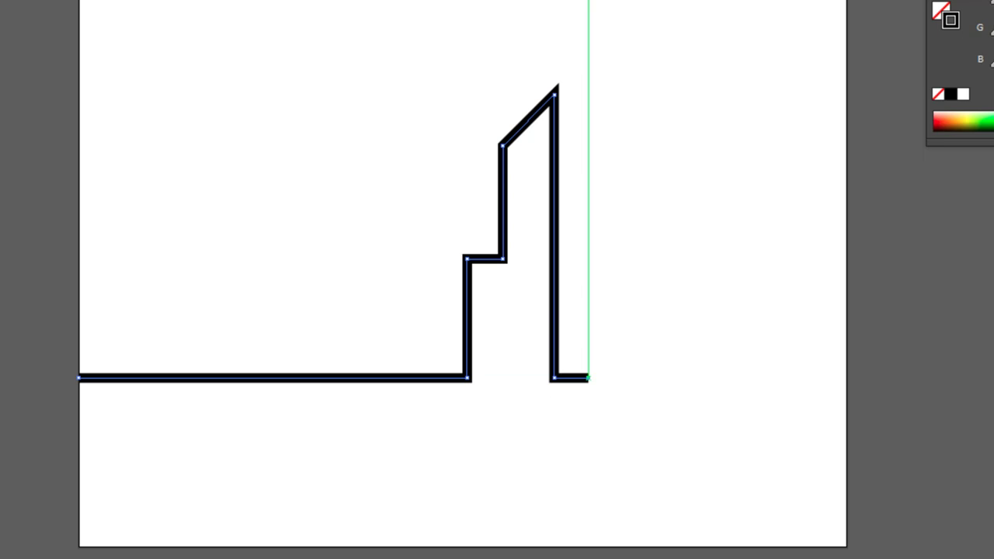
click(588, 0)
click(644, 5)
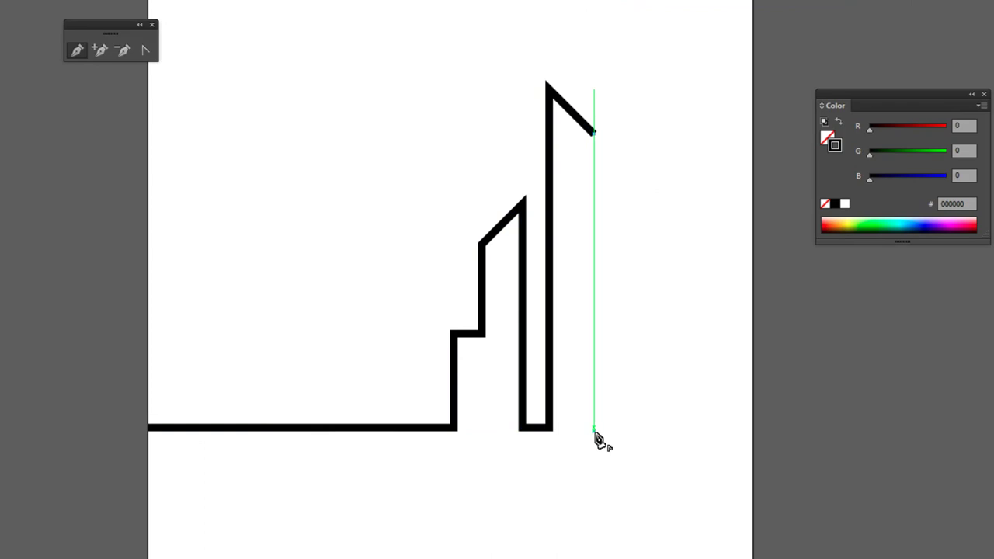
click(594, 428)
Add a two-level flat-roofed building and extend the baseline to the artboard edge
click(549, 379)
click(549, 251)
click(577, 251)
click(577, 208)
click(619, 206)
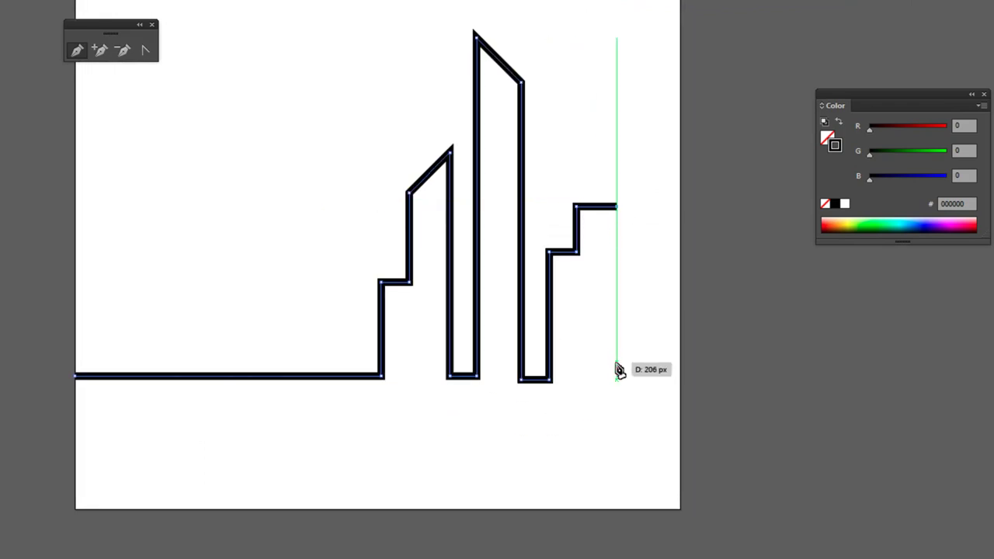
click(618, 379)
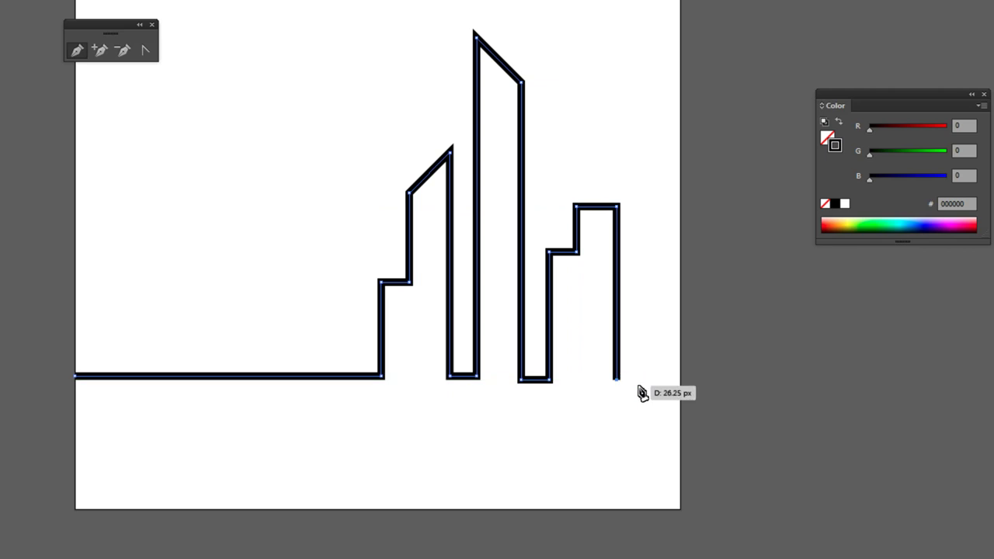
click(680, 379)
mouse_move(498, 257)
mouse_down()
mouse_move(568, 292)
mouse_move(584, 351)
mouse_move(506, 355)
mouse_up()
Replace the baseline run with a final tall building whose roof reaches the edge, then deselect
key(ctrl+z)
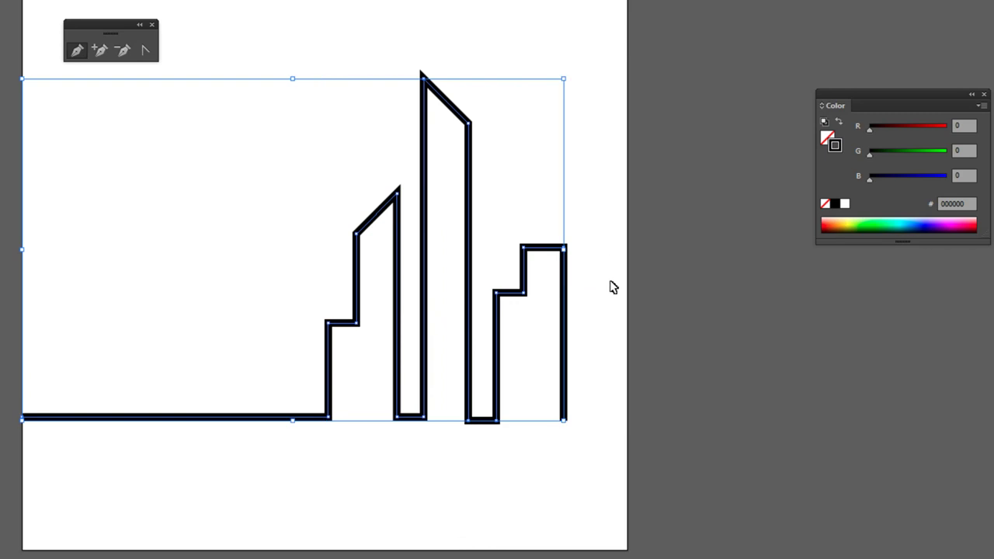
click(588, 422)
click(587, 202)
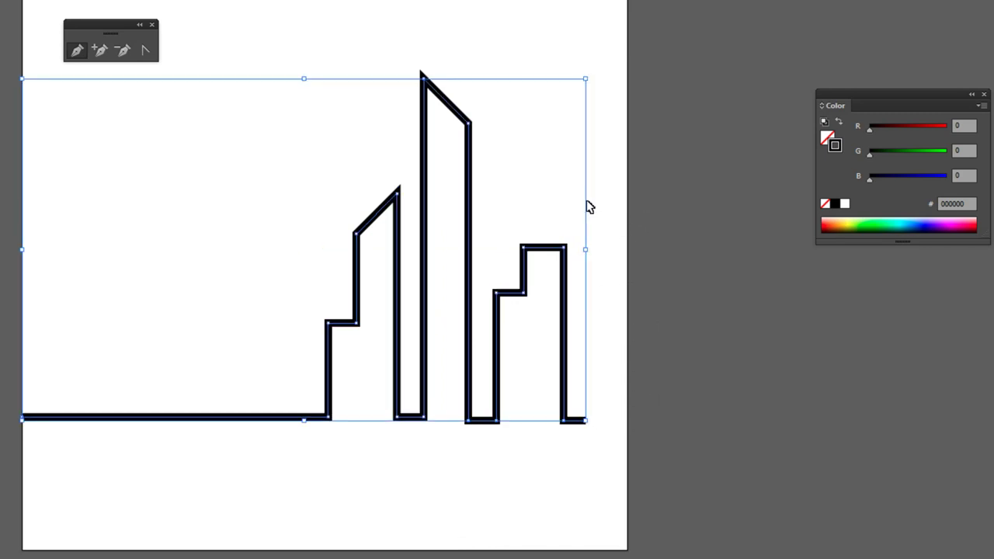
click(630, 202)
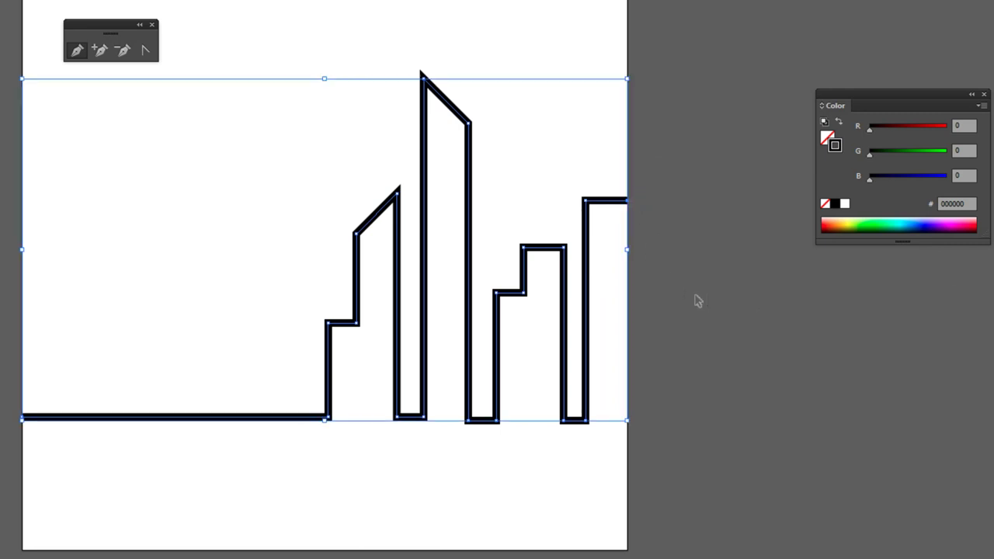
ctrl+click(695, 300)
Zoom in on the skyline and move the floating pen-tools palette aside
drag(569, 377, 665, 378)
drag(588, 252, 605, 354)
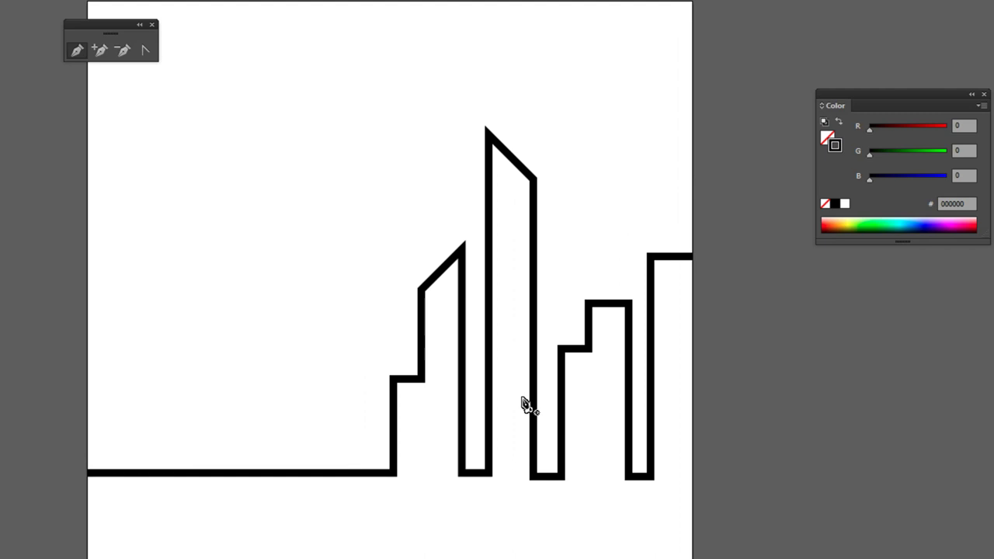
key(ctrl+plus)
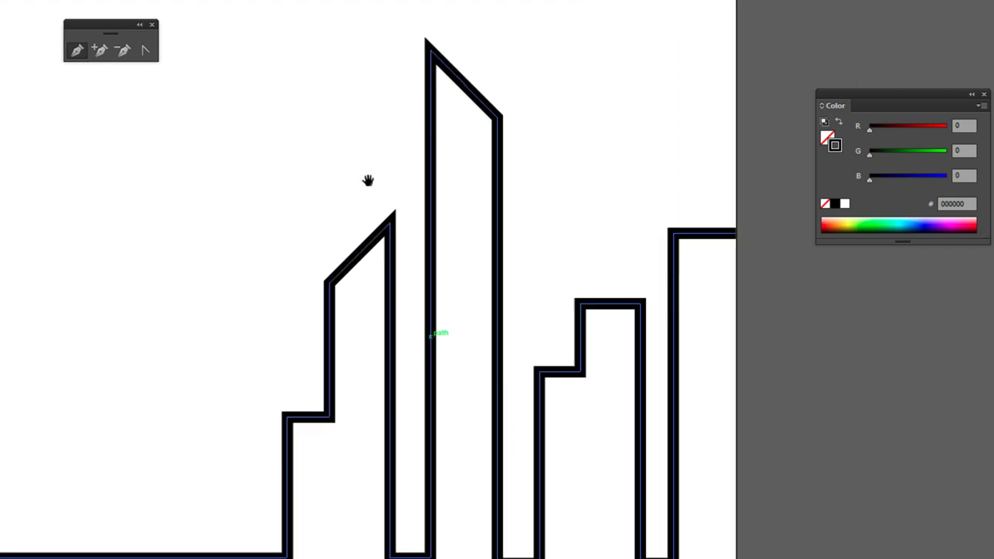
drag(368, 180, 464, 166)
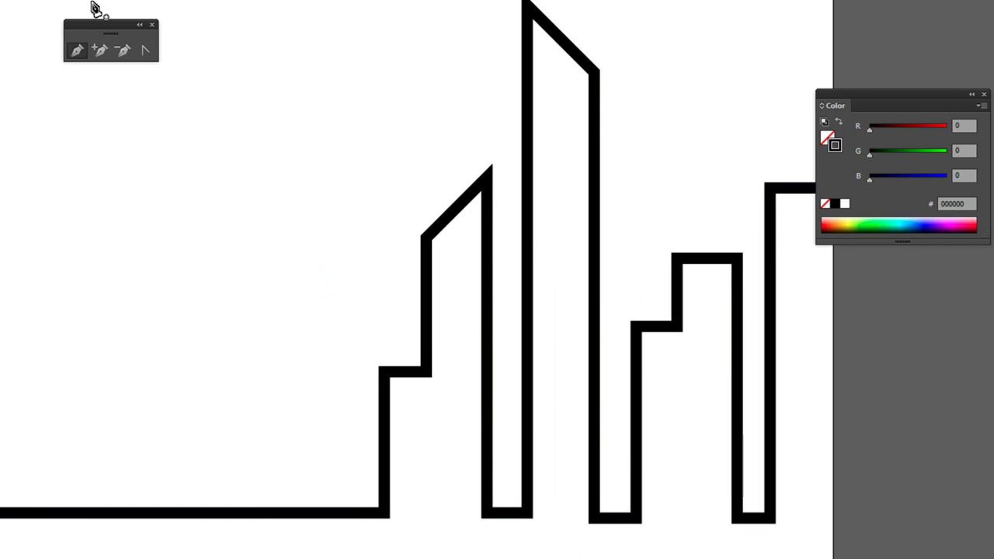
drag(112, 29, 285, 122)
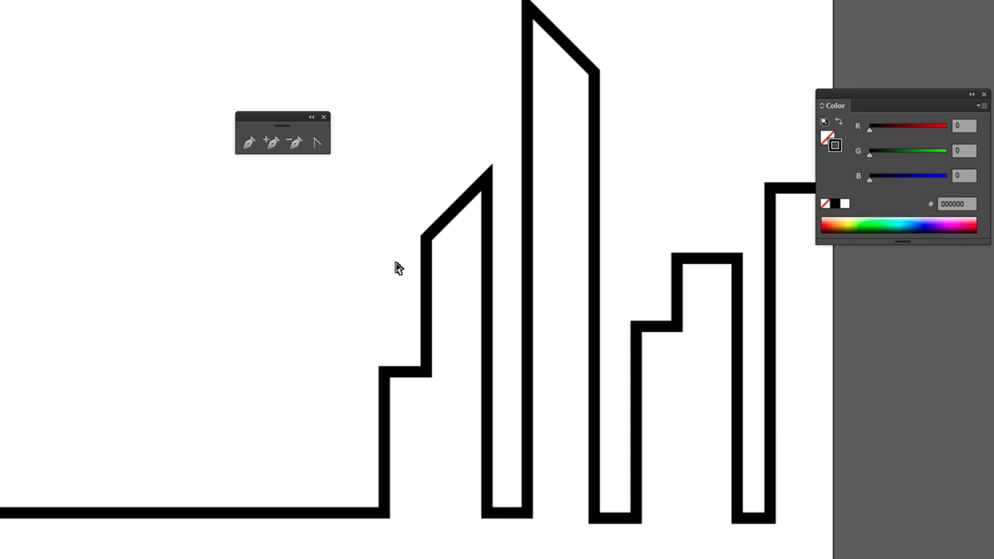
Select the skyline path for anchor editing and zoom in on the middle building's roof
mouse_move(381, 262)
mouse_down()
mouse_move(360, 213)
mouse_move(416, 270)
mouse_up()
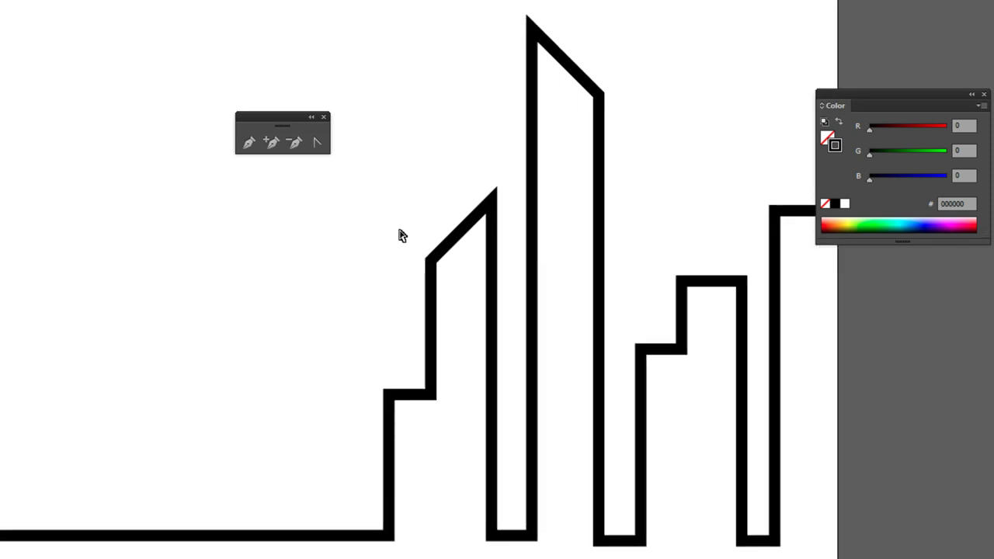
click(426, 262)
click(396, 217)
click(431, 259)
key(v)
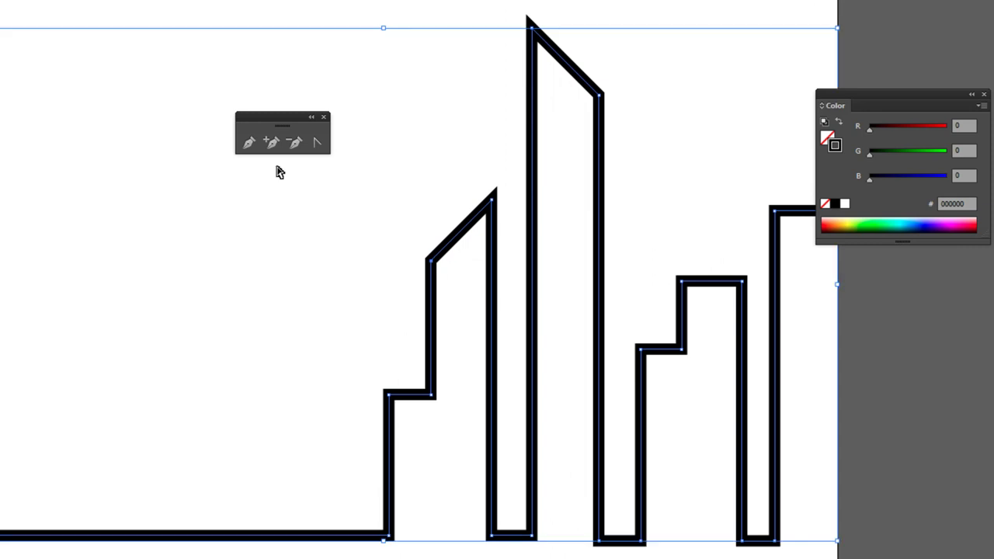
key(ctrl+shift+b)
key(ctrl+plus)
mouse_move(424, 290)
mouse_down()
mouse_move(556, 336)
mouse_move(476, 230)
mouse_move(476, 268)
mouse_up()
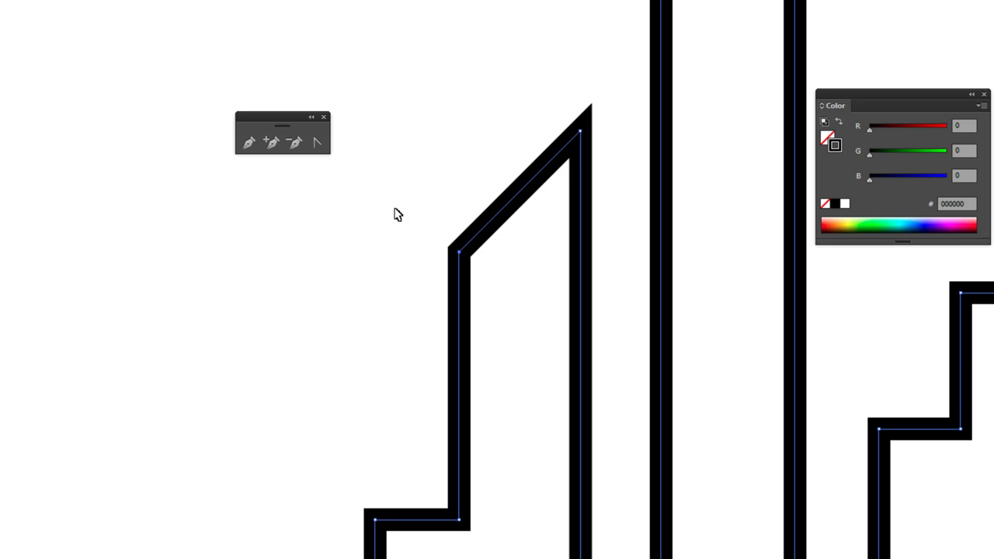
key(ctrl+plus)
drag(489, 125, 637, 116)
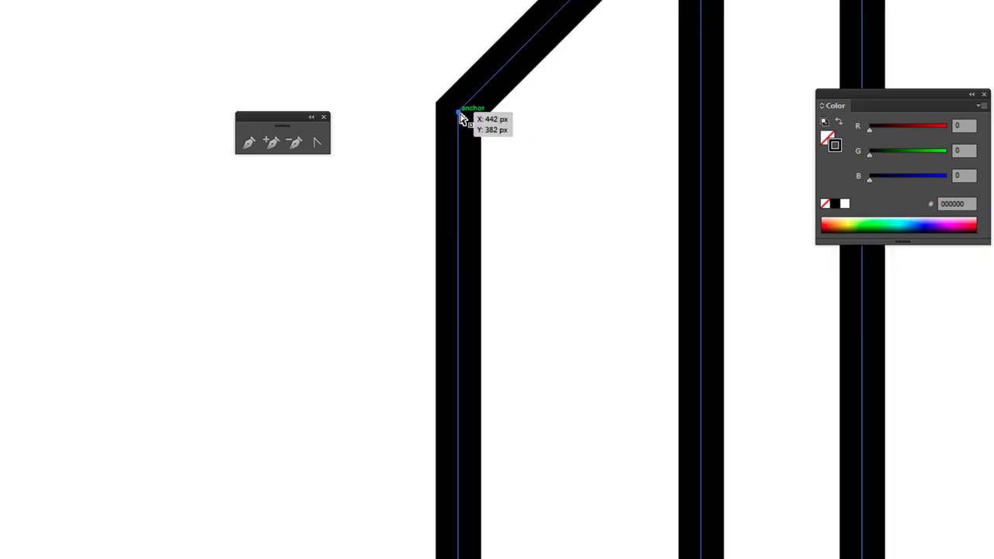
click(588, 262)
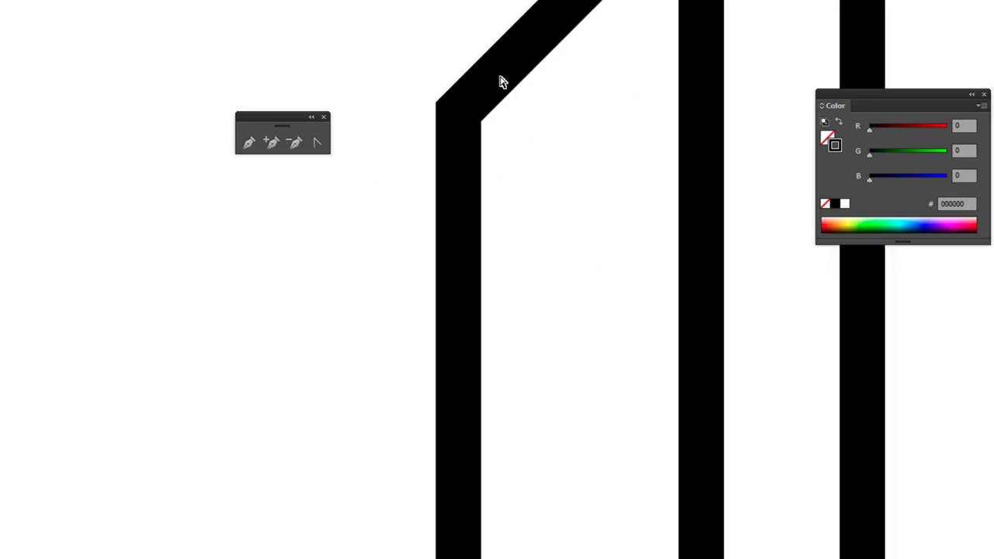
click(501, 82)
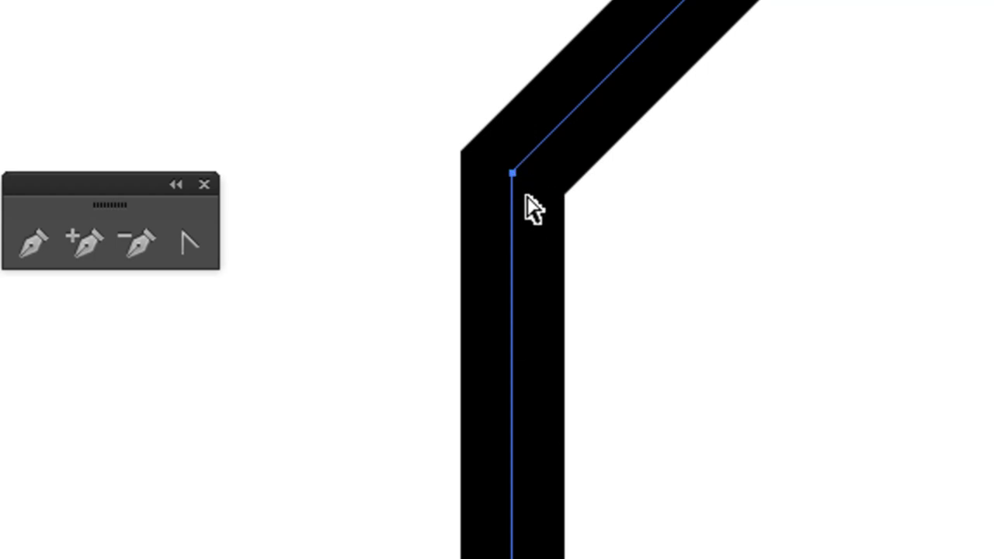
Drag the middle building's top-left anchor into a diagonal roof, then deselect and zoom out to 200%
drag(544, 264, 494, 351)
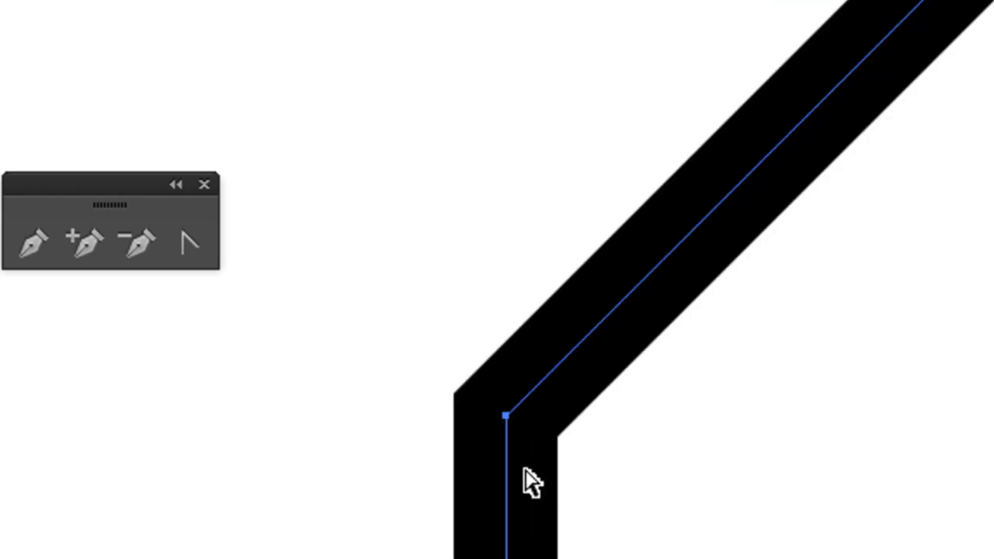
mouse_move(743, 473)
mouse_down()
mouse_move(701, 291)
mouse_move(710, 406)
mouse_move(688, 432)
mouse_up()
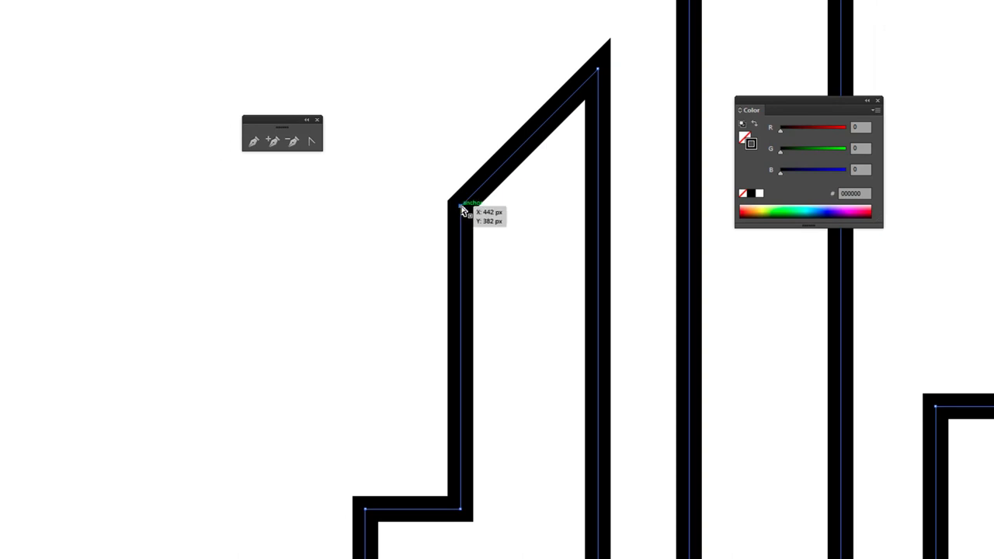
mouse_move(462, 206)
mouse_down()
mouse_move(452, 62)
mouse_move(453, 71)
mouse_up()
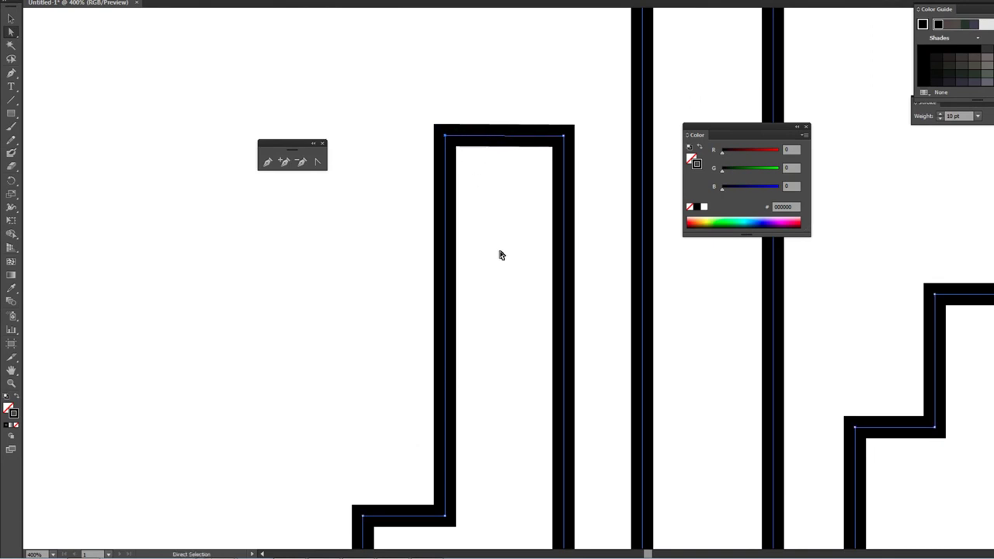
scroll(412, 169, down, 2)
key(ctrl+minus)
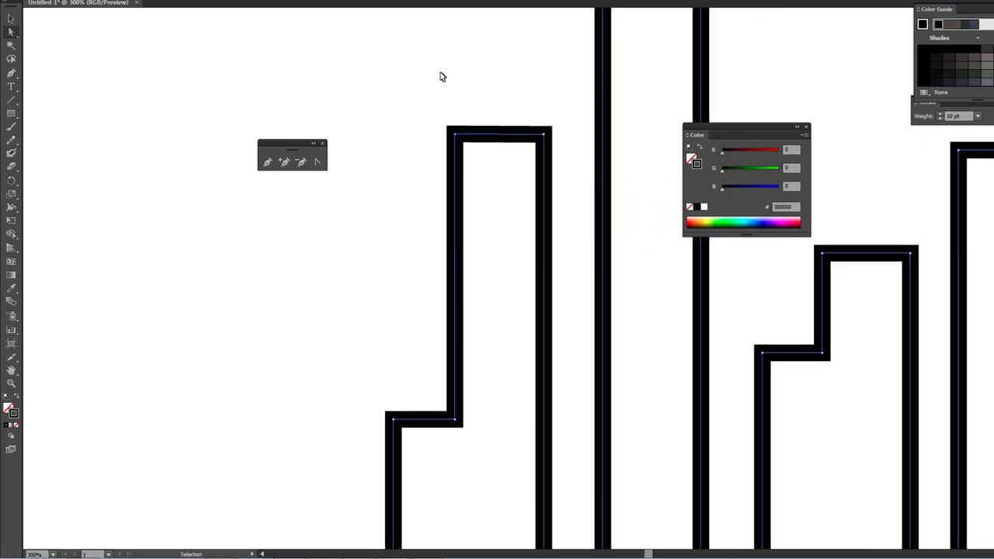
key(shift+Down)
key(shift+Down)
key(shift+Down)
click(472, 172)
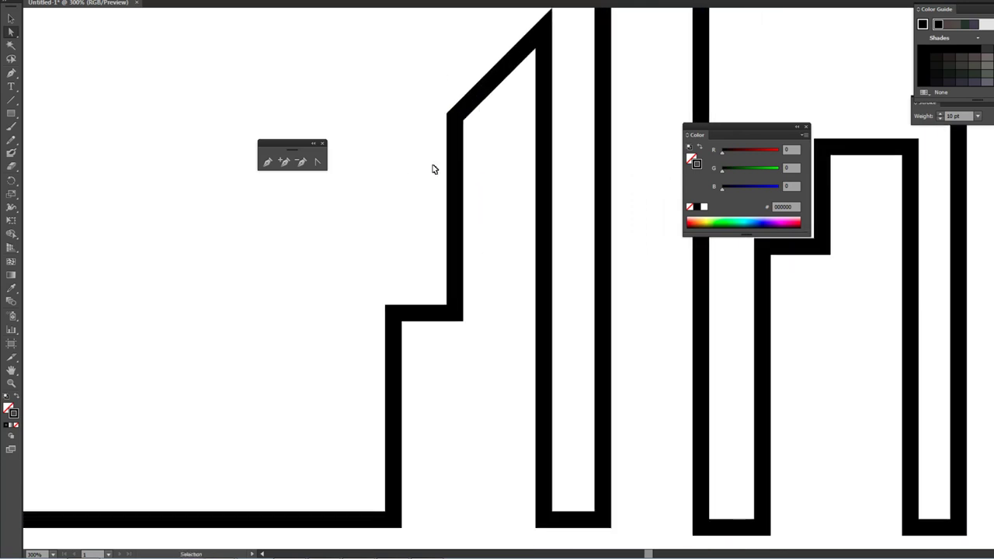
key(ctrl+minus)
scroll(455, 257, down, 1)
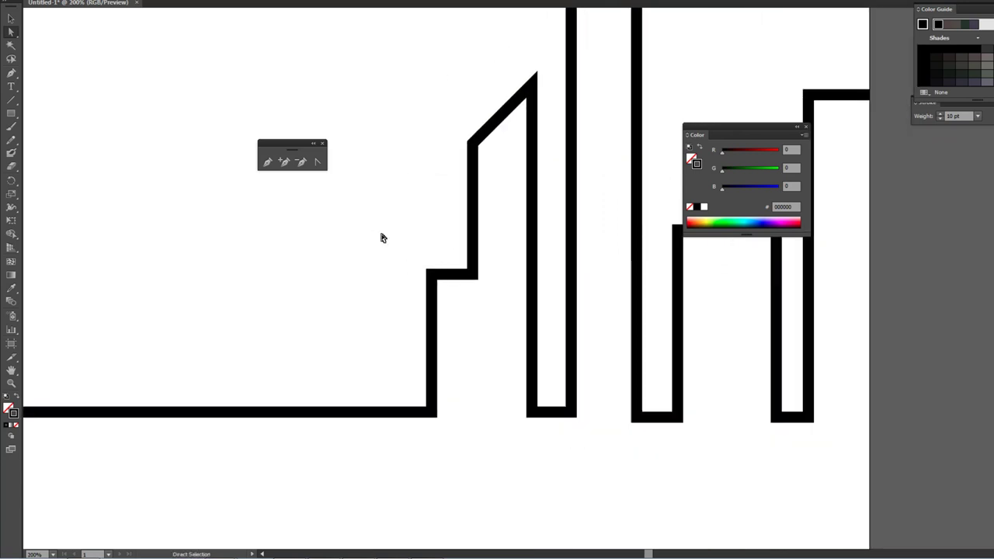
Marquee-select the stepped building's lower wall anchors and drag the bottom corner a few pixels right
drag(390, 228, 449, 425)
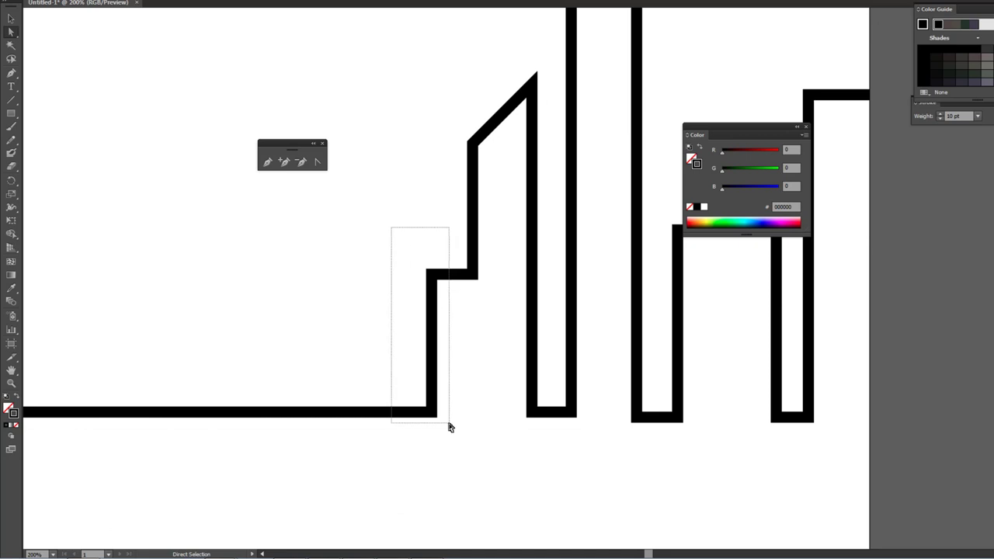
drag(358, 212, 471, 452)
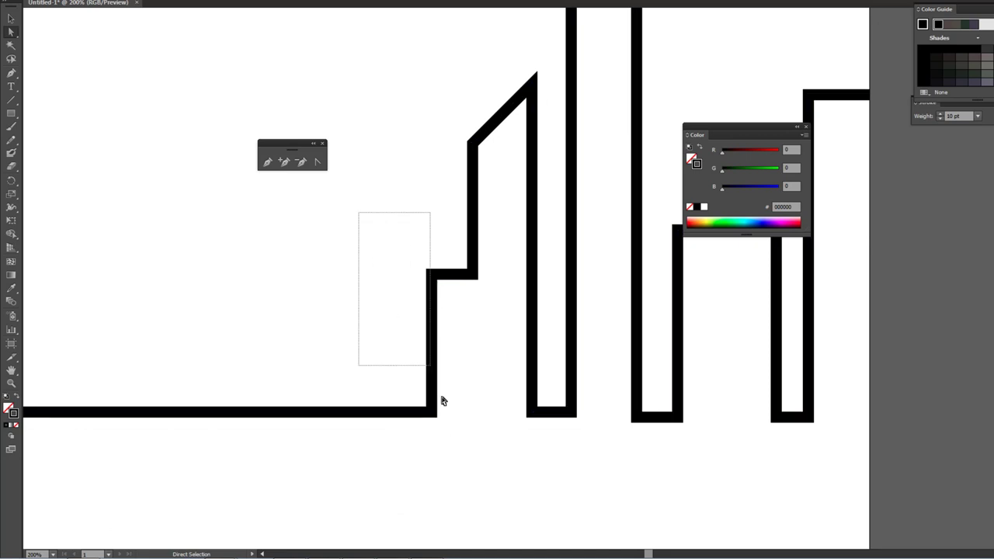
drag(368, 101, 531, 512)
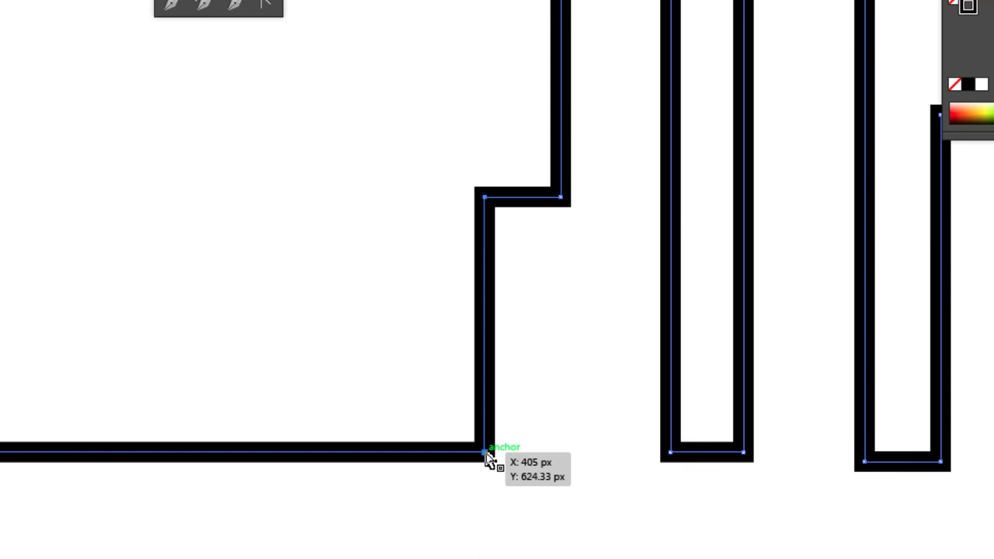
drag(484, 457, 432, 456)
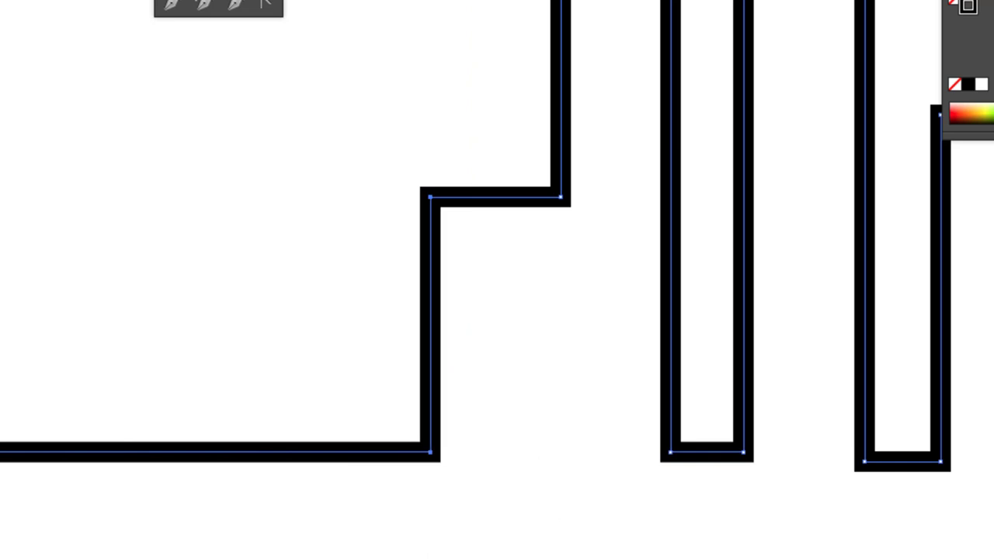
mouse_move(453, 453)
mouse_down()
mouse_move(503, 477)
mouse_move(428, 473)
mouse_move(459, 478)
mouse_move(391, 490)
mouse_move(456, 479)
mouse_move(525, 535)
mouse_move(475, 488)
mouse_move(512, 474)
mouse_up()
click(481, 476)
Undo the slanted wall change and shift the narrow tower's bottom anchors right
scroll(520, 194, up, 2)
scroll(520, 194, right, 3)
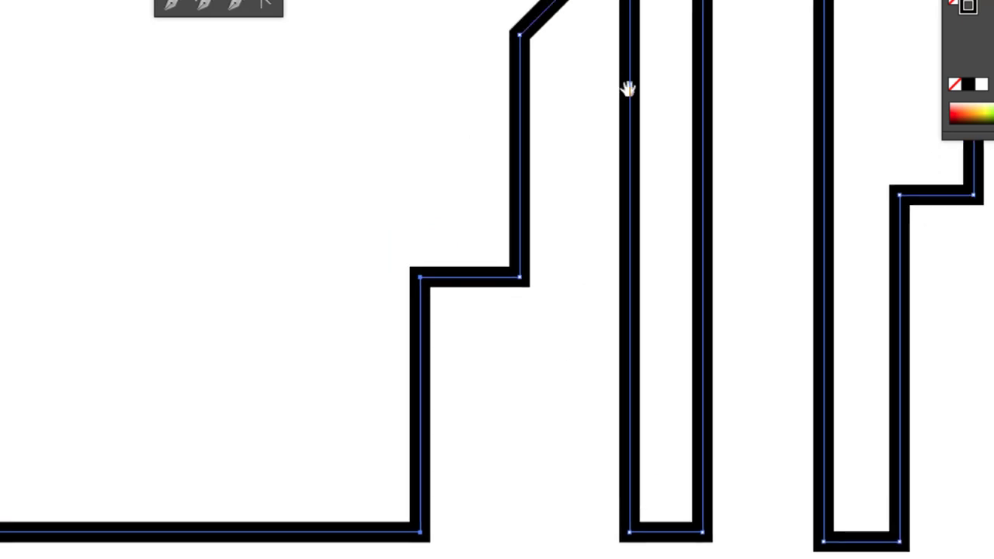
drag(628, 88, 528, 40)
mouse_move(522, 3)
mouse_down()
mouse_move(585, 304)
mouse_move(551, 528)
mouse_move(545, 493)
mouse_up()
key(ctrl+z)
drag(506, 0, 584, 534)
drag(533, 487, 559, 508)
Reselect anchors along the building walls and the small building's top corners
scroll(466, 355, up, 10)
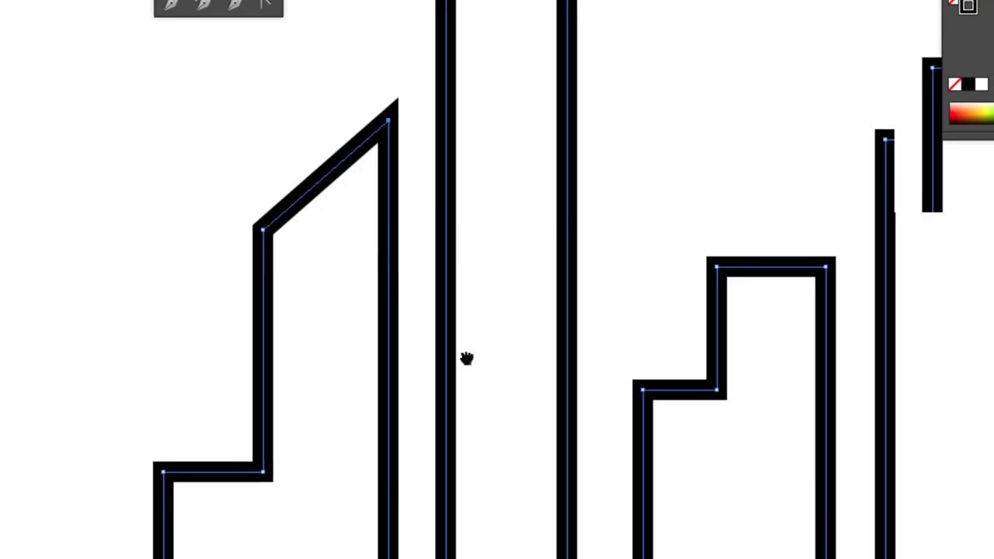
scroll(633, 146, right, 5)
scroll(633, 146, down, 2)
drag(401, 175, 603, 275)
scroll(443, 288, up, 3)
click(443, 287)
drag(407, 332, 601, 447)
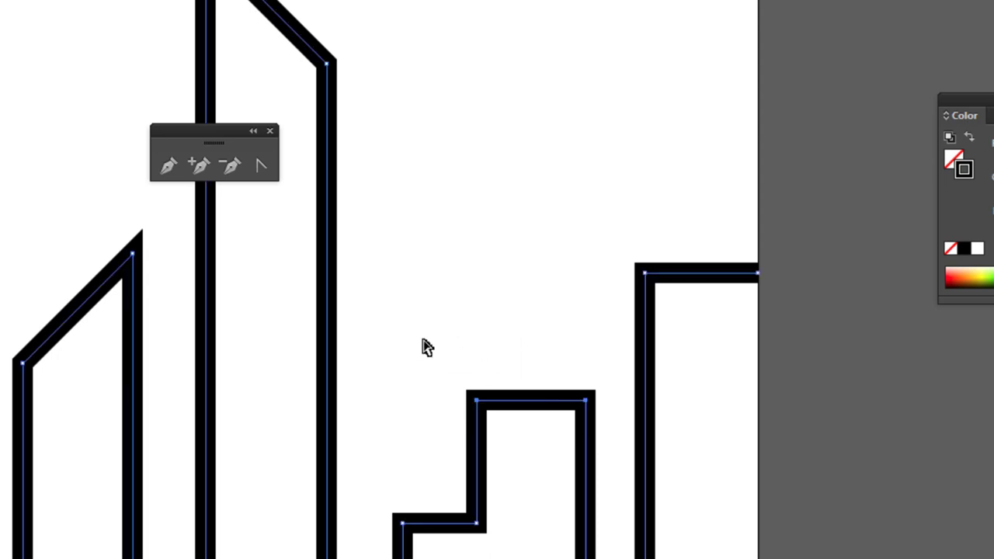
mouse_move(424, 344)
mouse_down()
mouse_move(501, 373)
mouse_move(604, 448)
mouse_move(604, 420)
mouse_up()
Deselect and pan the view to frame the whole skyline on the artboard
mouse_move(606, 373)
mouse_down()
mouse_move(577, 421)
mouse_move(559, 185)
mouse_move(599, 9)
mouse_up()
scroll(639, 150, down, 1)
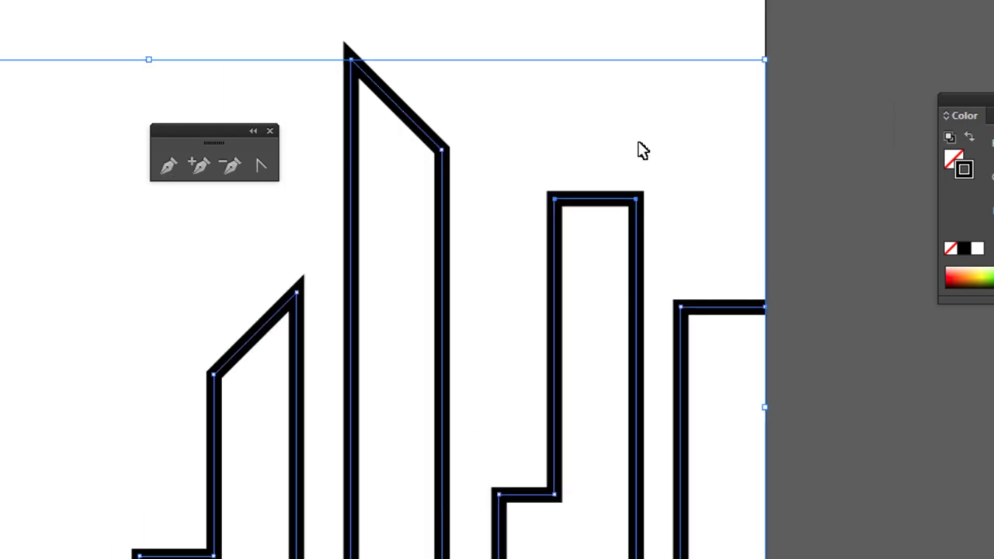
click(618, 155)
drag(592, 399, 637, 362)
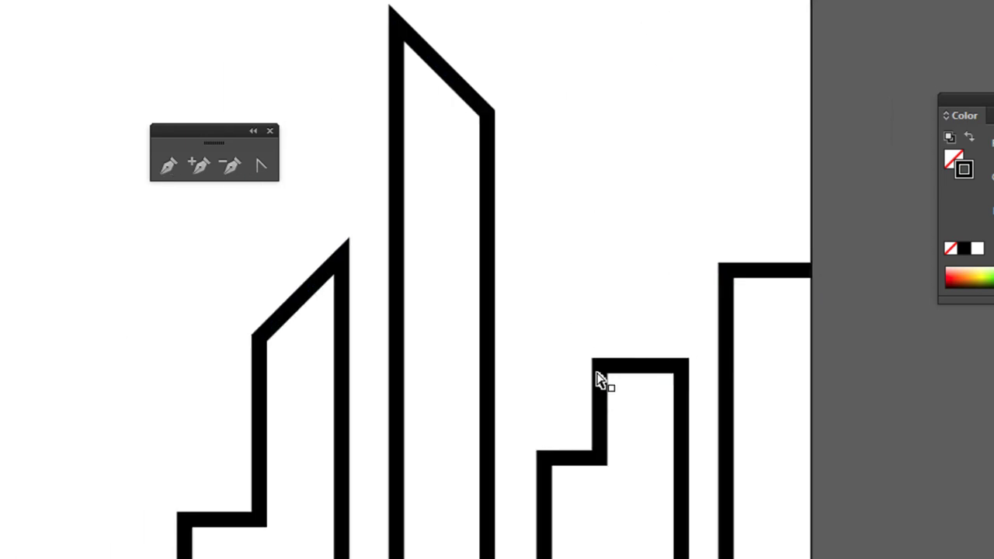
drag(507, 474, 668, 362)
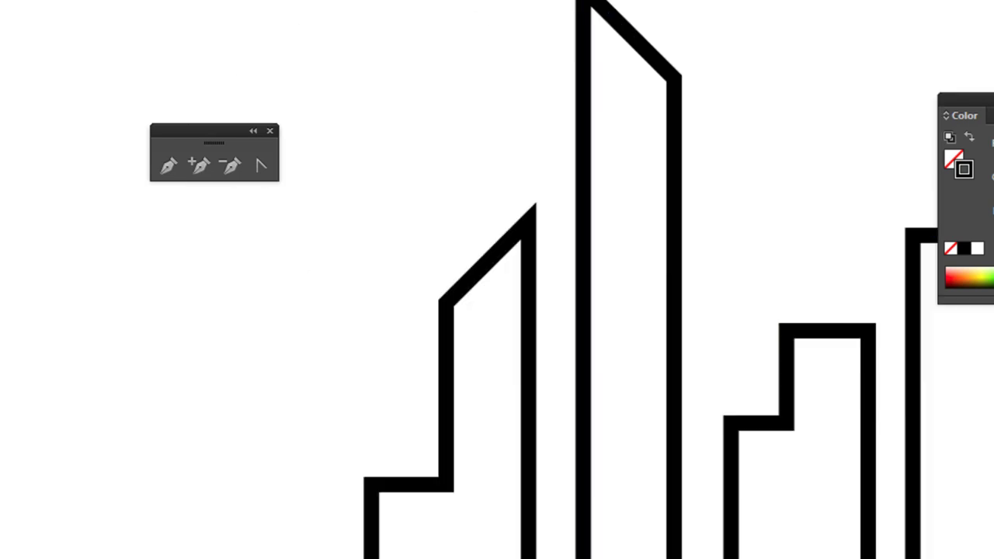
drag(614, 490, 584, 551)
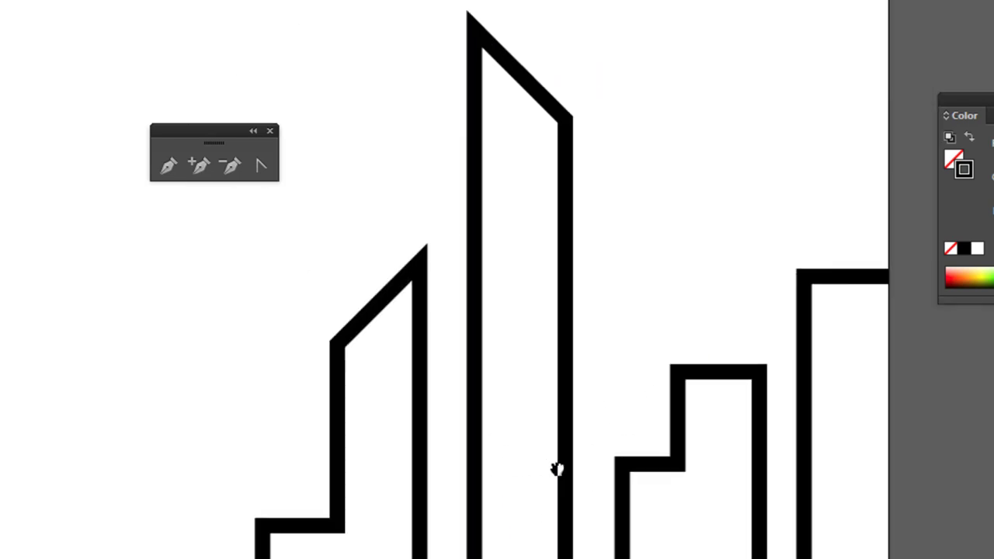
drag(386, 407, 422, 421)
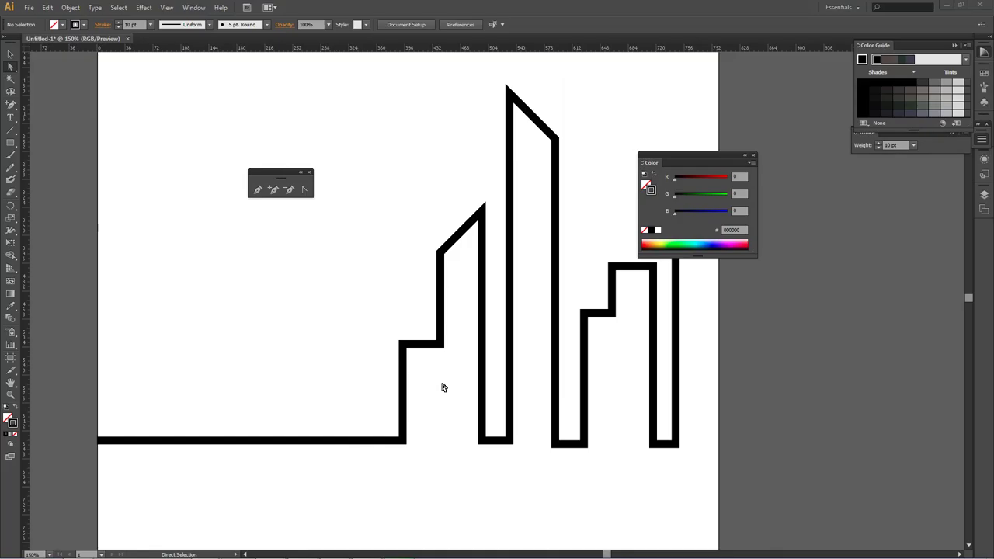
key(space)
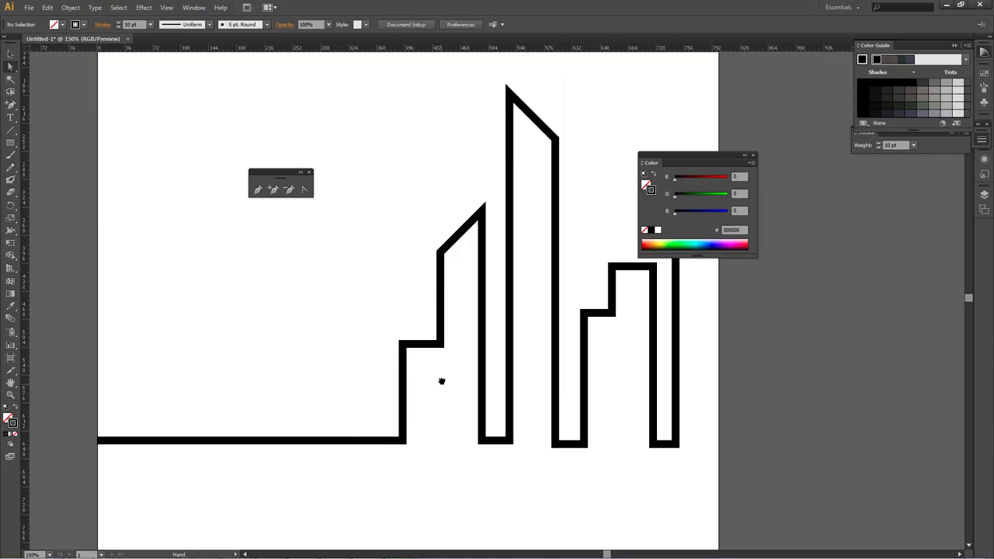
drag(441, 381, 447, 369)
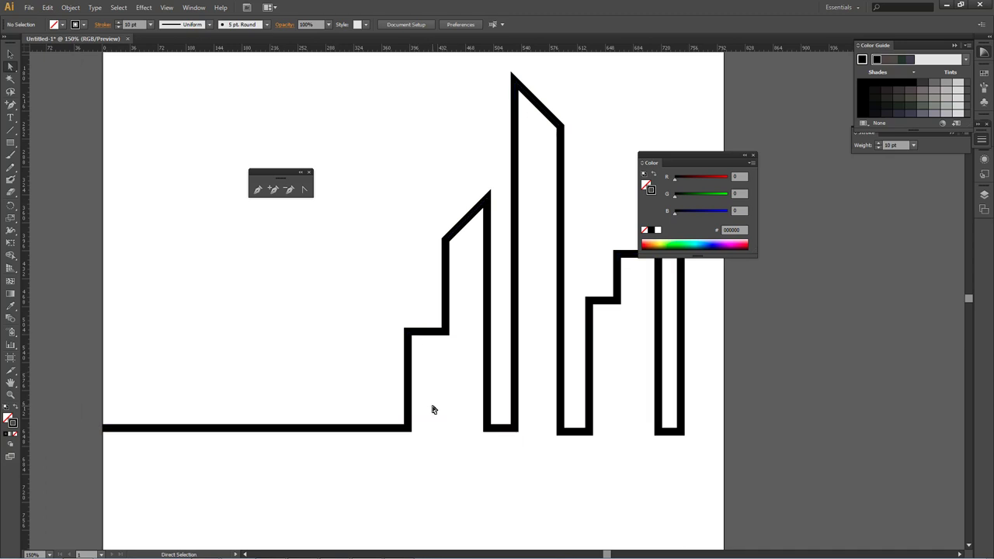
drag(436, 390, 417, 403)
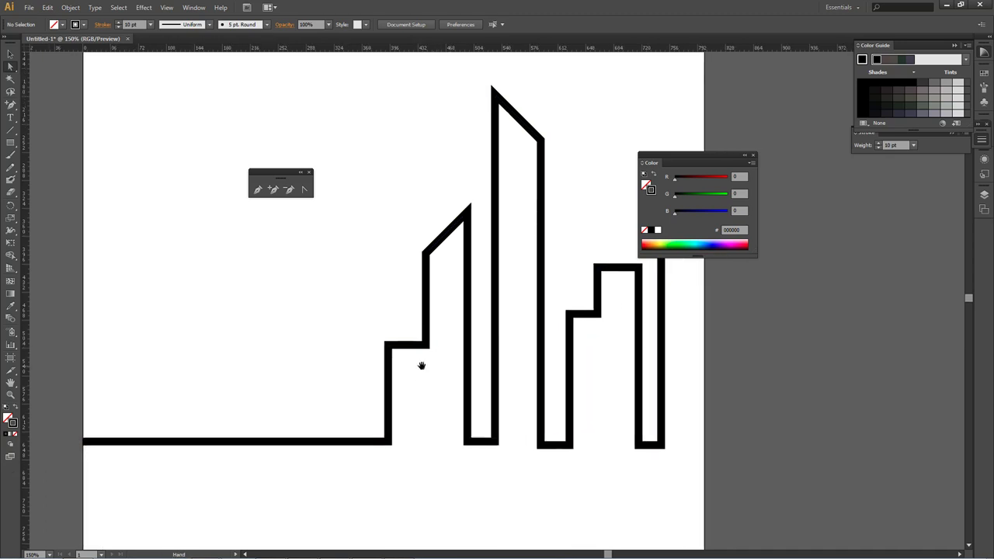
Zoom to 200% and switch to the Add Anchor Point Tool on the floating pen toolbar
key(ctrl+plus)
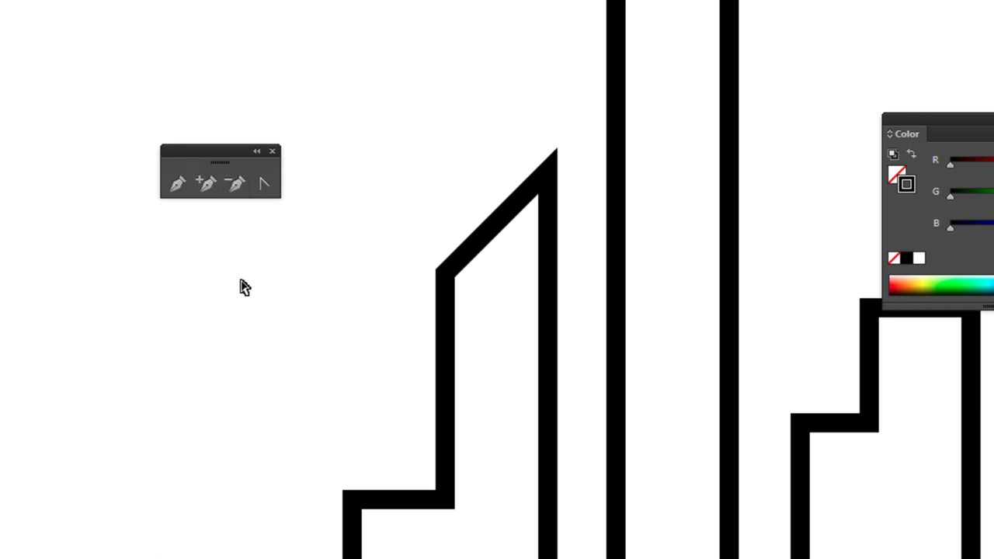
click(205, 186)
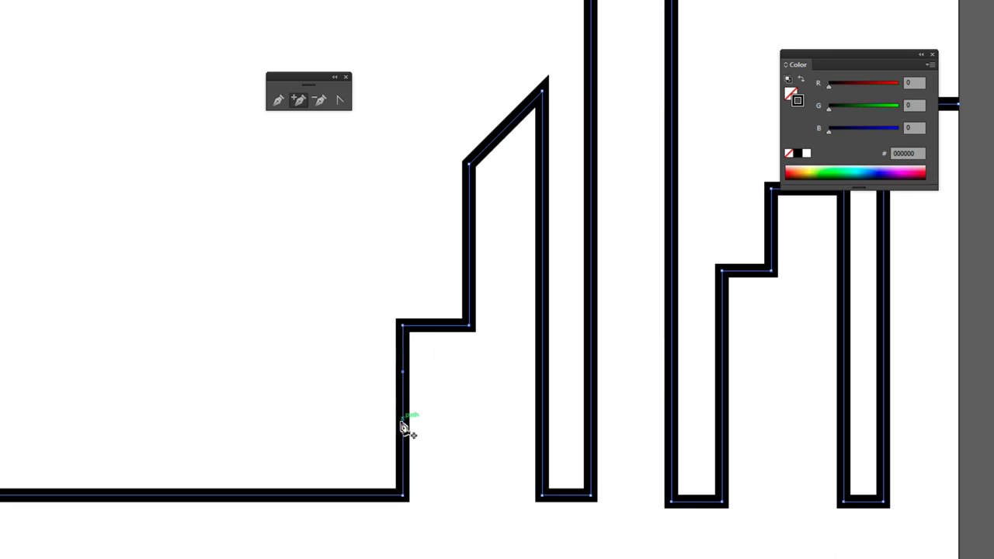
Add an anchor midway up the stepped building's left wall and pull it left
key(ctrl+shift+a)
key(v)
drag(362, 388, 427, 432)
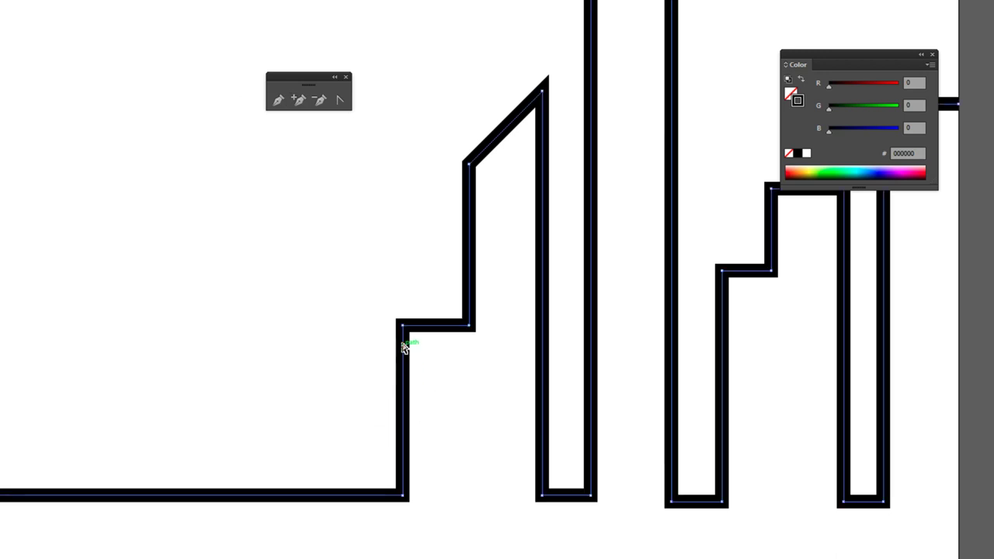
click(403, 498)
click(298, 104)
click(402, 369)
key(v)
drag(402, 368, 371, 370)
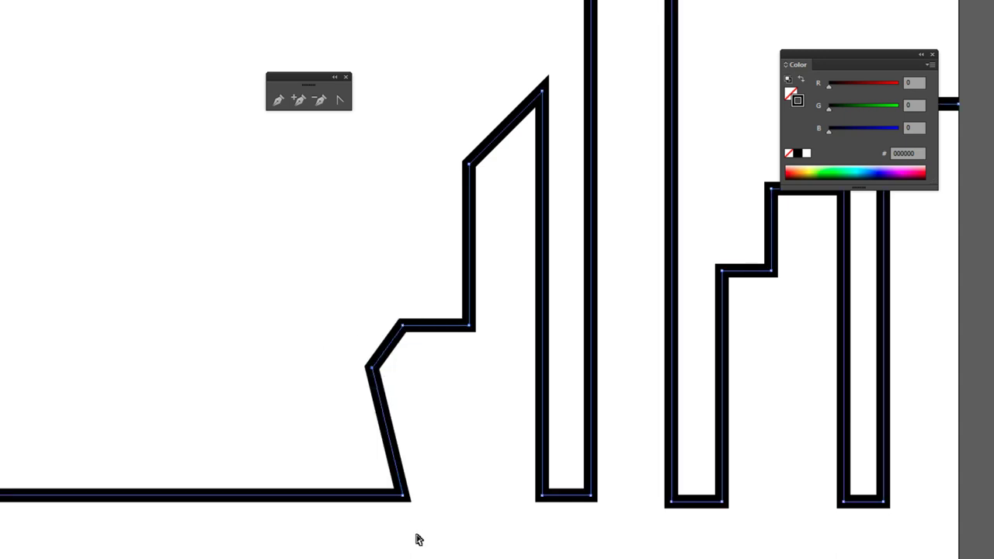
Try shifting the left wall's anchors left, then undo back to the straight wall
key(ctrl+z)
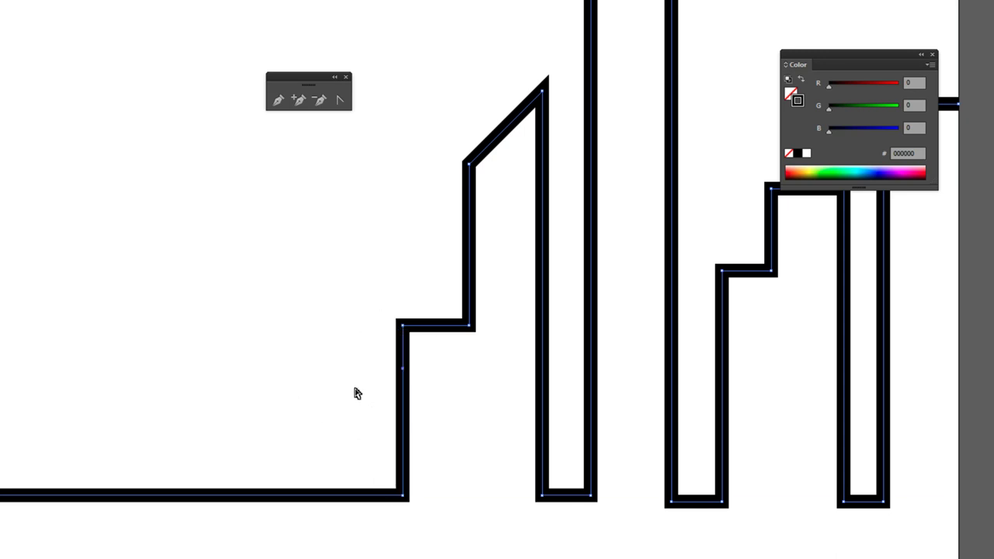
drag(439, 521, 383, 364)
drag(403, 497, 363, 498)
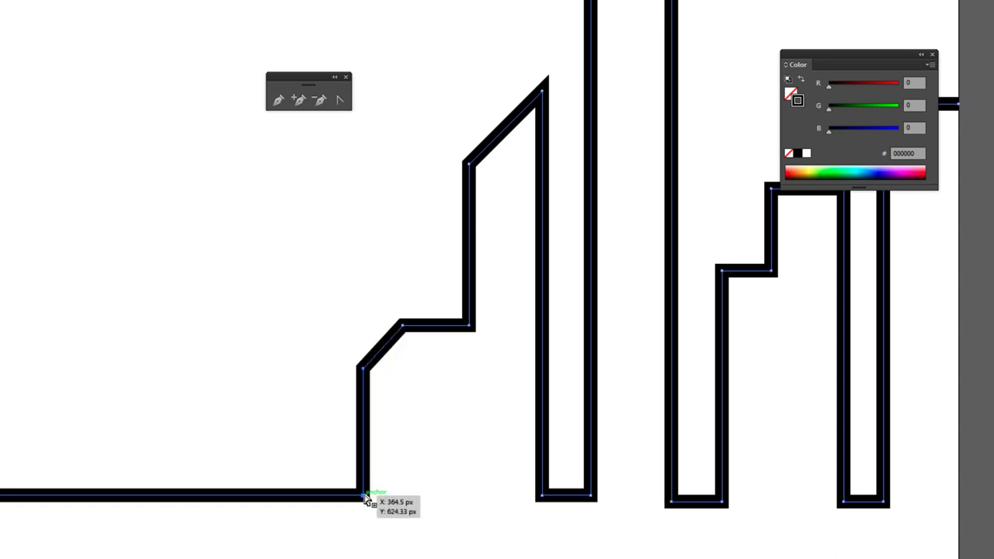
key(ctrl+z)
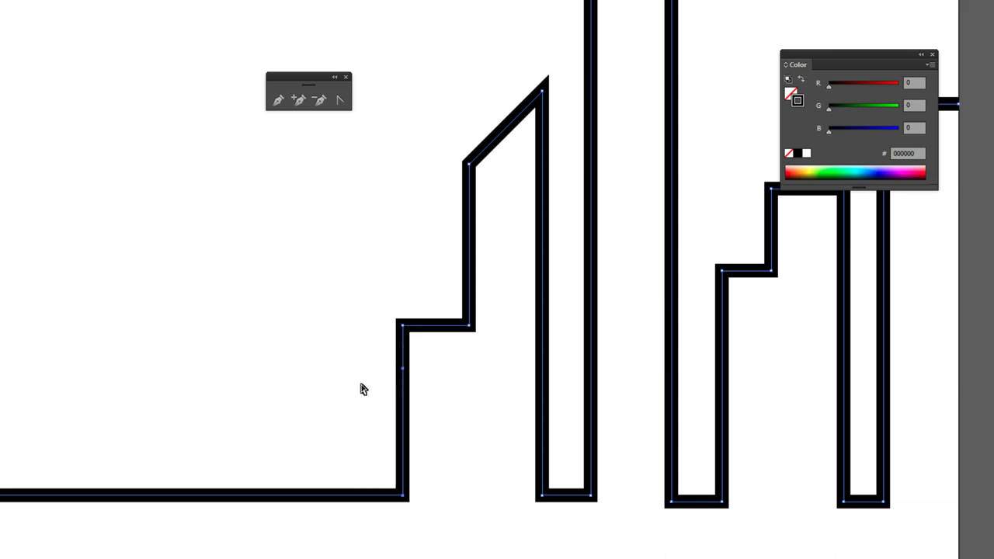
key(ctrl+z)
key(ctrl+z)
Drag the step's corner anchor down into a diagonal bevel, then select all paths
click(299, 101)
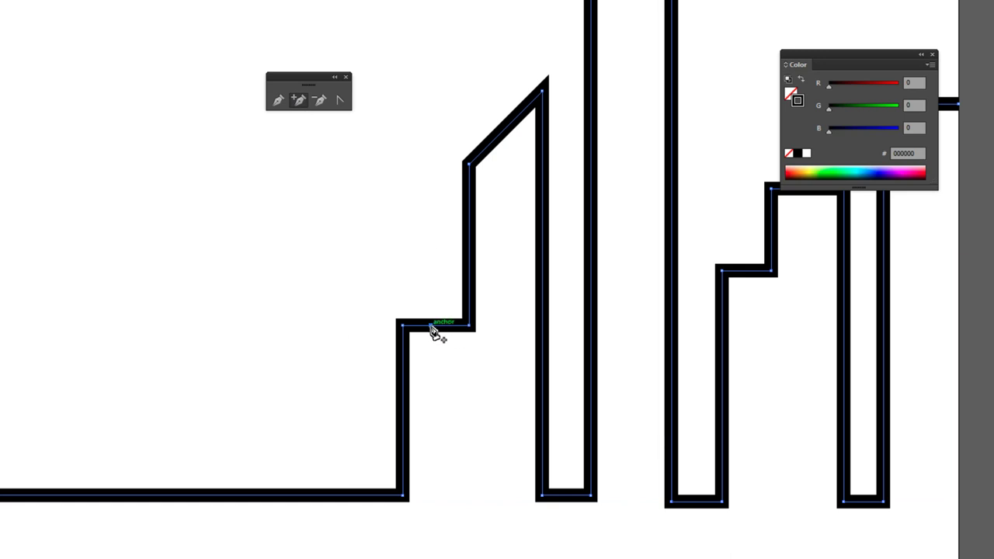
key(a)
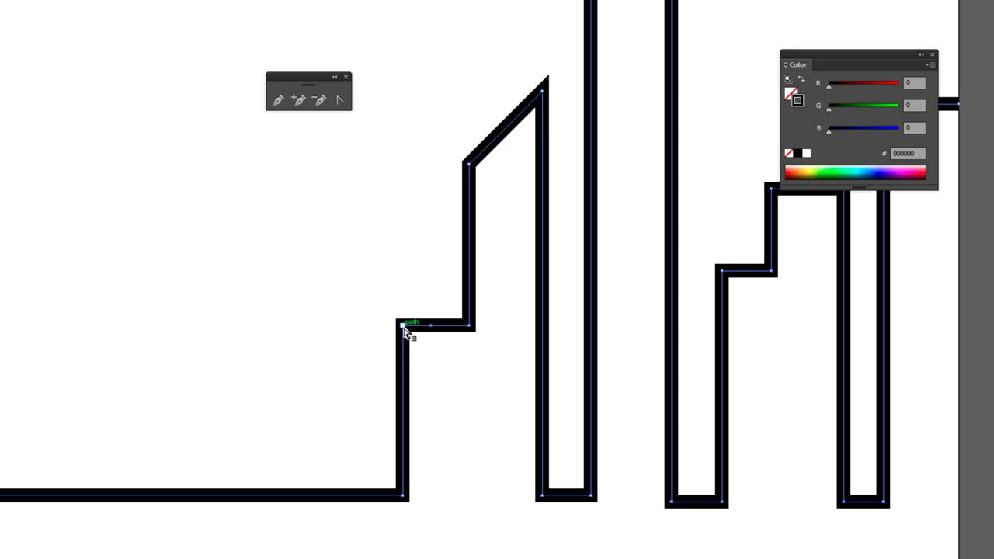
drag(404, 326, 411, 357)
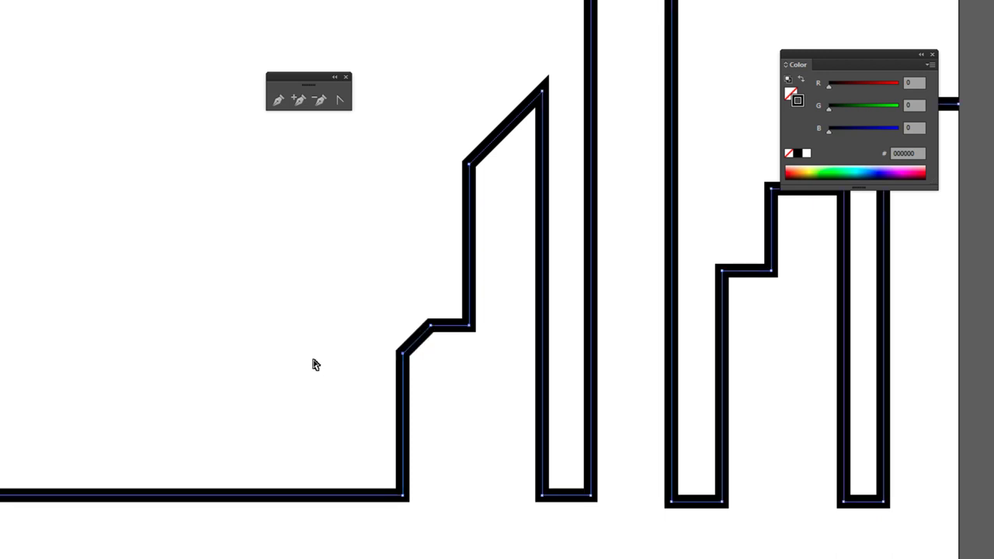
click(303, 301)
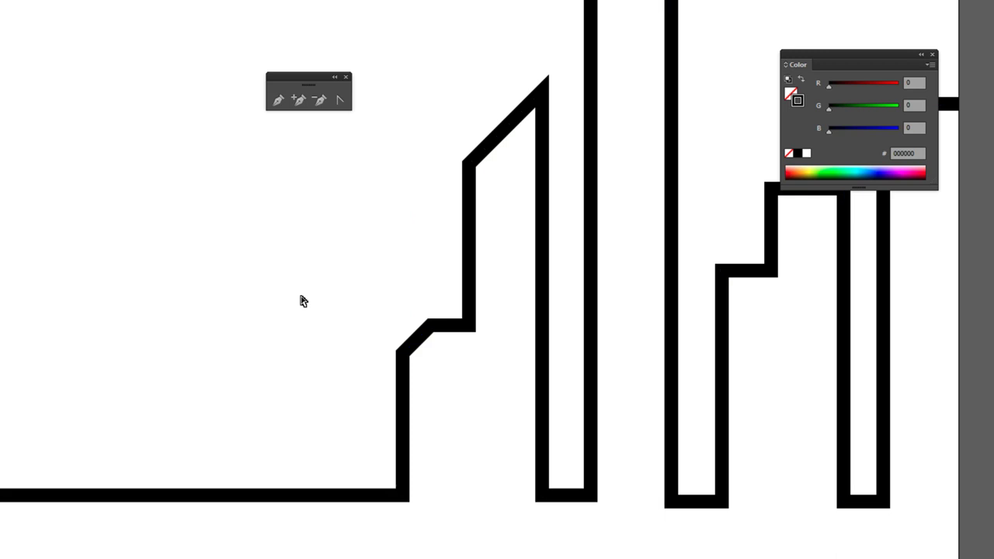
drag(463, 303, 439, 300)
key(ctrl+a)
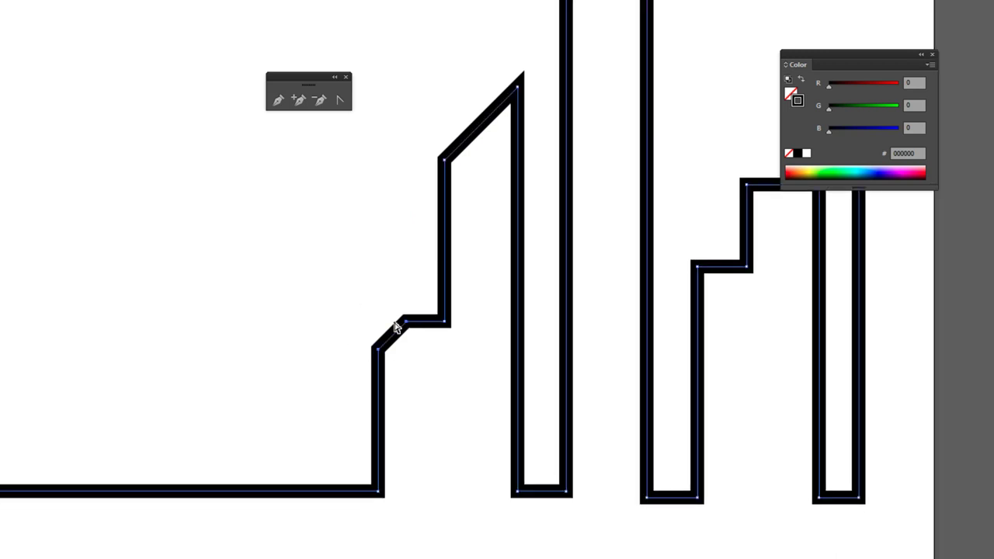
Delete the bevelled step's two corner anchors, turning them into one long slope
click(320, 101)
click(405, 320)
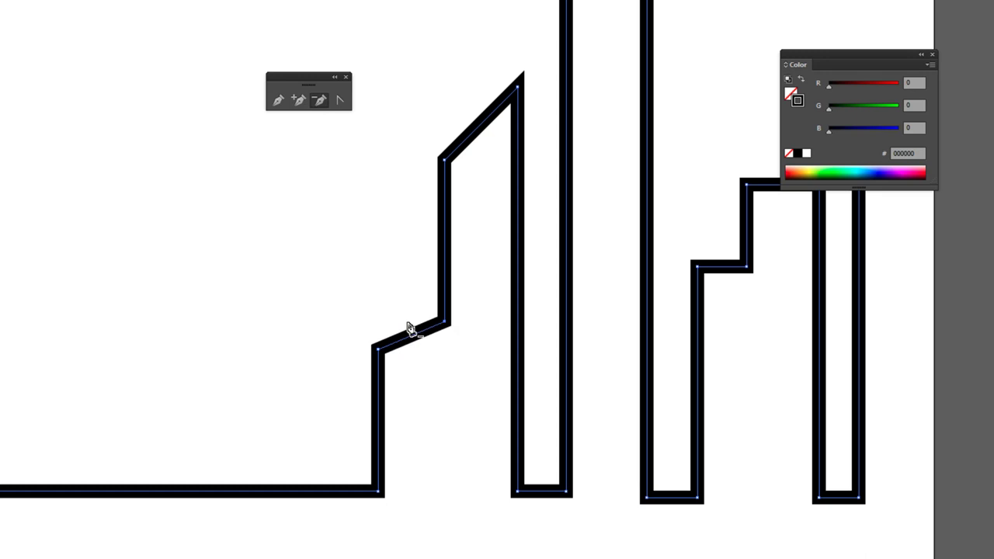
click(378, 350)
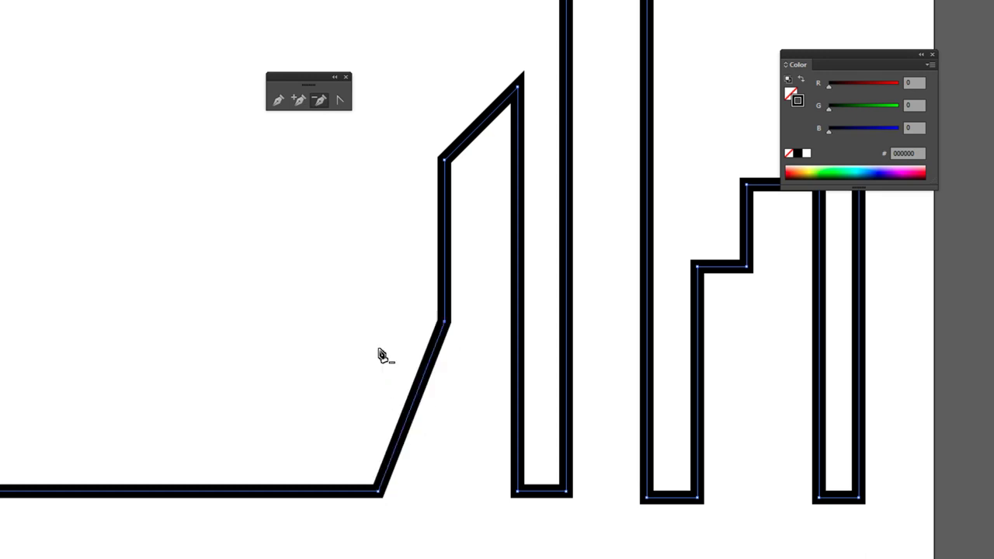
drag(590, 284, 474, 354)
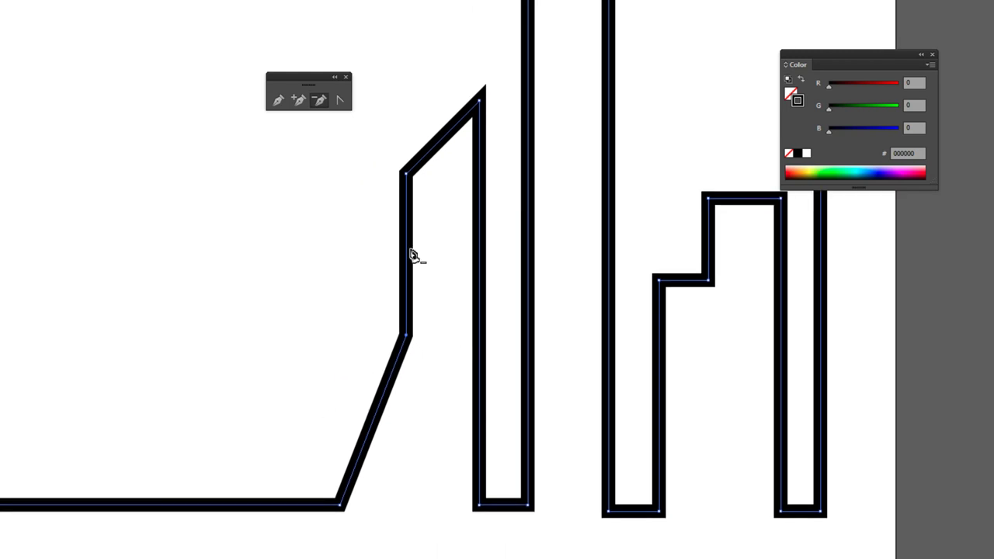
mouse_move(558, 358)
mouse_down()
mouse_move(564, 333)
mouse_move(508, 326)
mouse_up()
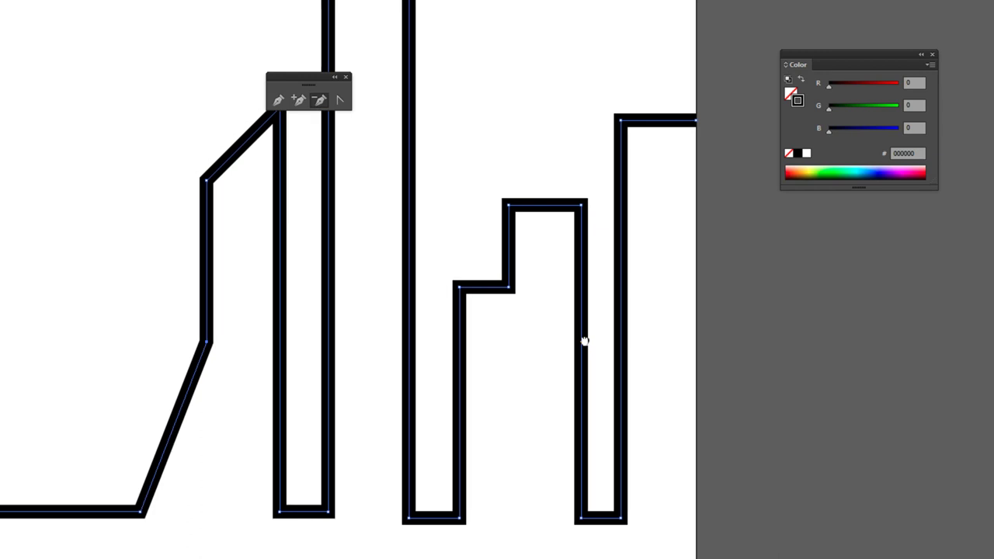
drag(328, 334, 560, 309)
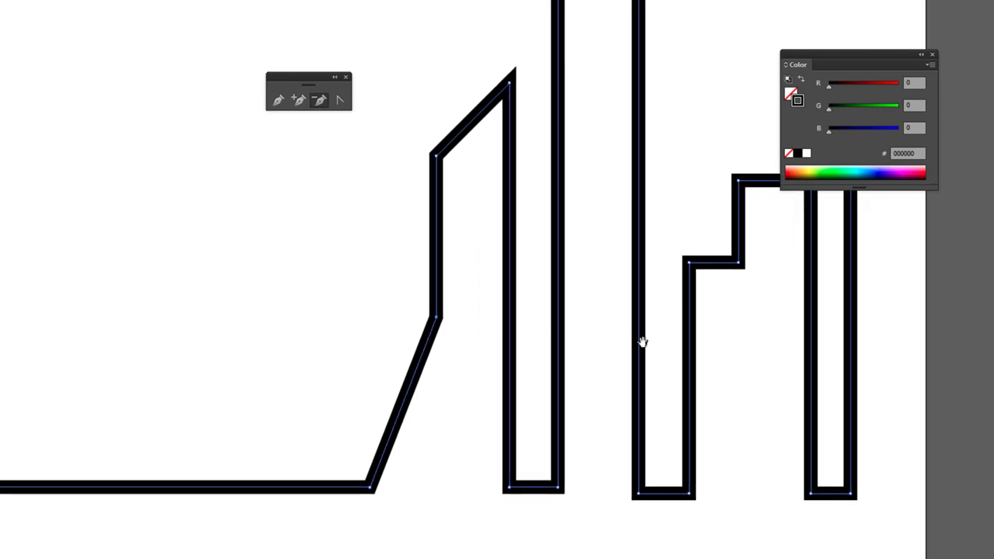
drag(643, 341, 386, 359)
Test-delete corner anchors on the right step, undoing each deletion
click(426, 285)
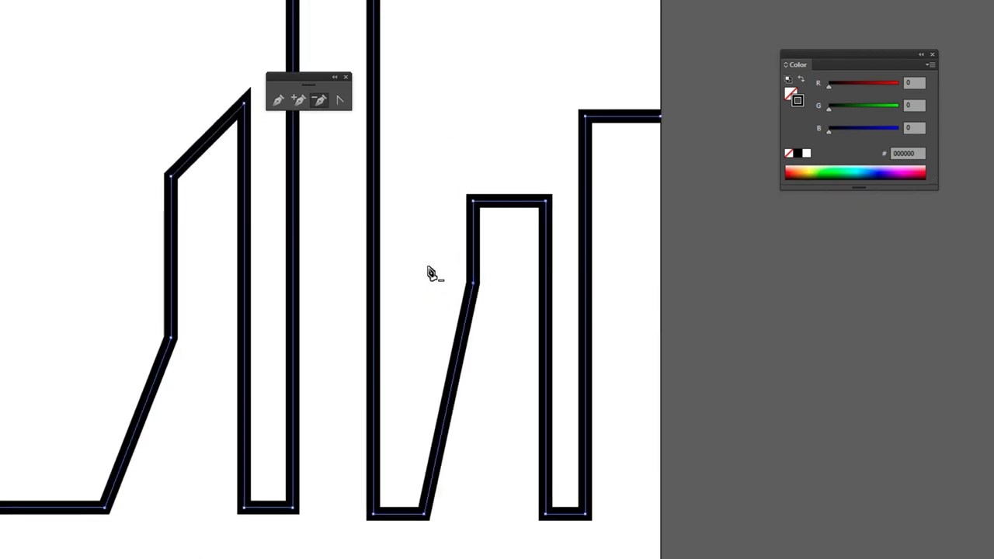
key(ctrl+z)
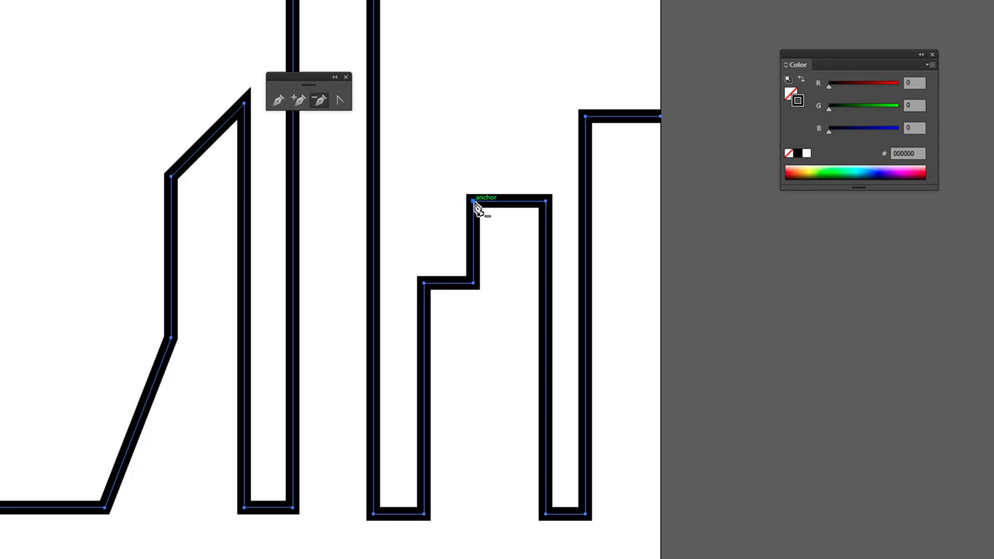
click(474, 204)
key(ctrl+z)
mouse_move(342, 282)
mouse_down()
mouse_move(515, 306)
mouse_move(431, 315)
mouse_move(415, 291)
mouse_up()
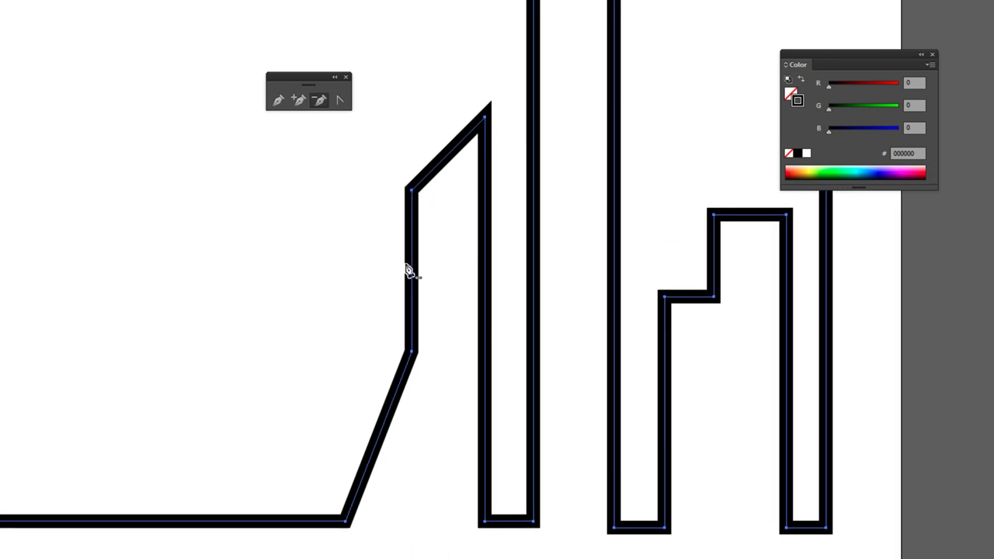
drag(441, 314, 440, 289)
scroll(440, 289, right, 2)
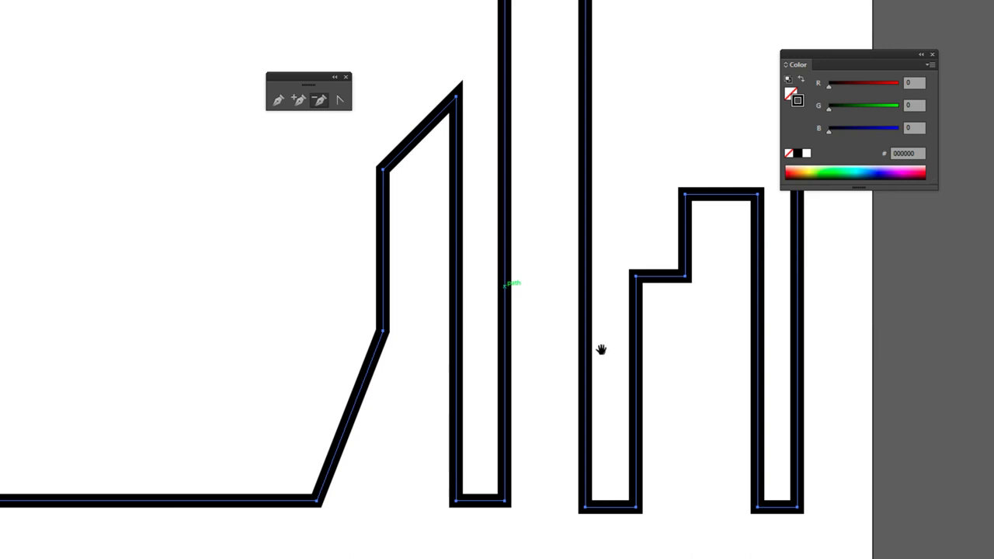
scroll(601, 349, right, 5)
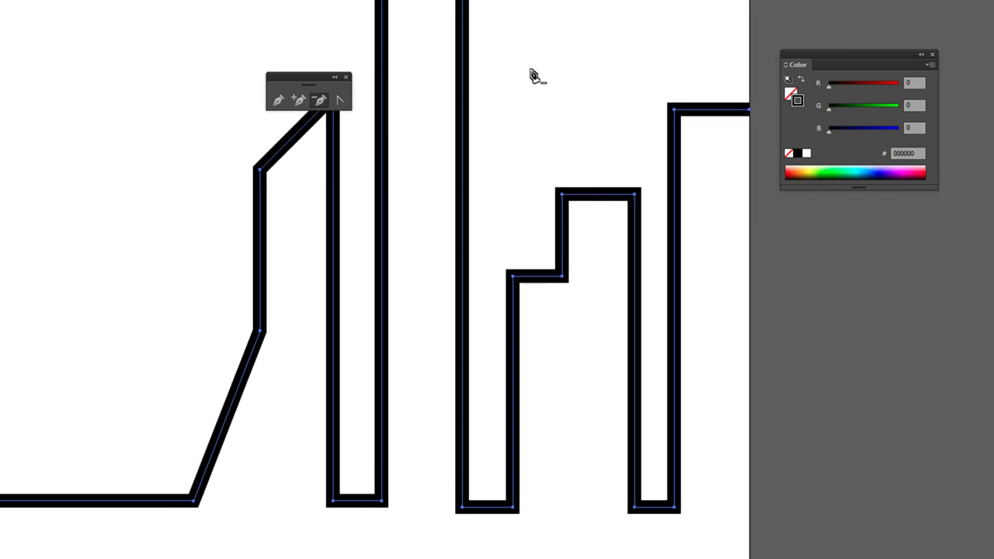
scroll(314, 346, up, 3)
scroll(314, 347, up, 2)
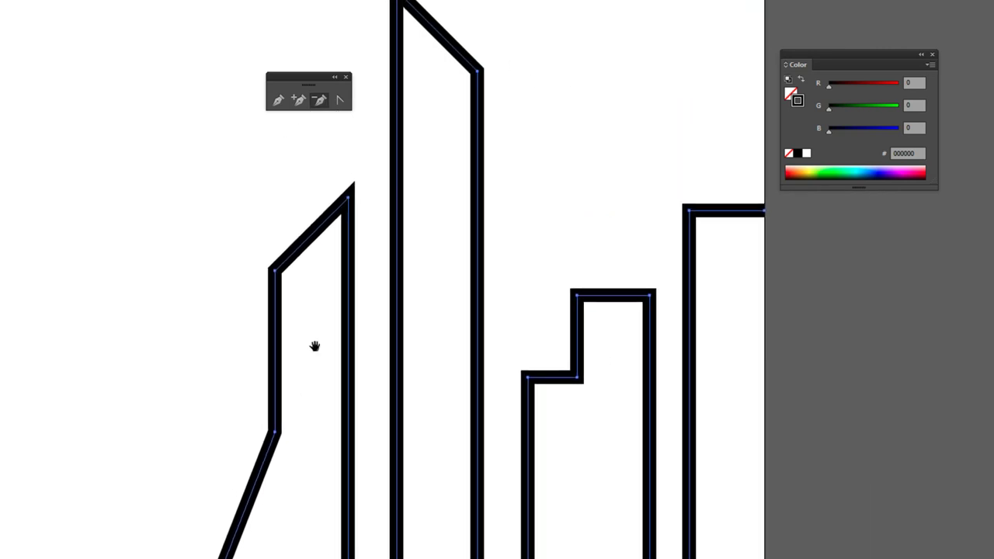
scroll(315, 346, down, 5)
scroll(314, 347, left, 5)
Test-delete the slope's corner anchors with undo, then select the anchor at the slope's base
click(351, 435)
key(ctrl+z)
click(417, 268)
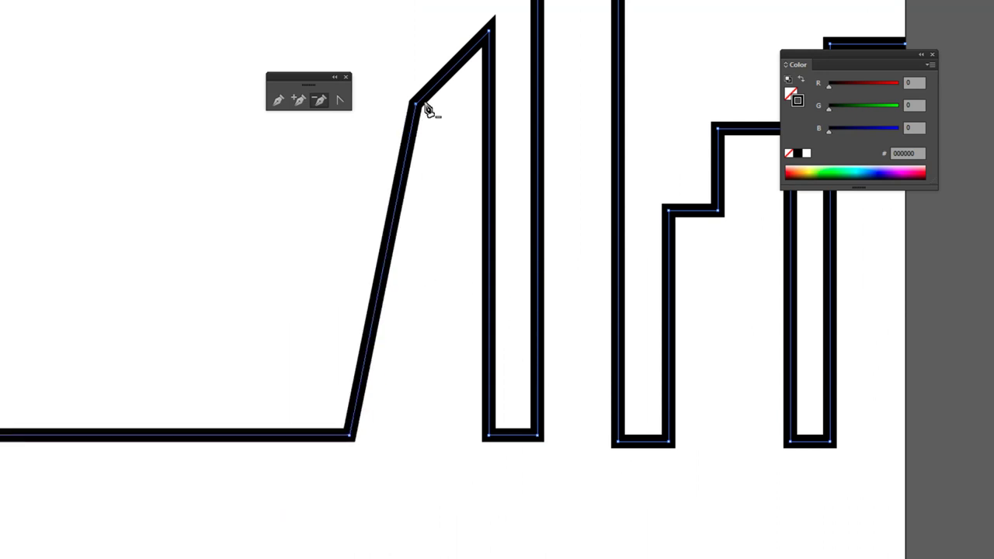
key(ctrl+z)
key(a)
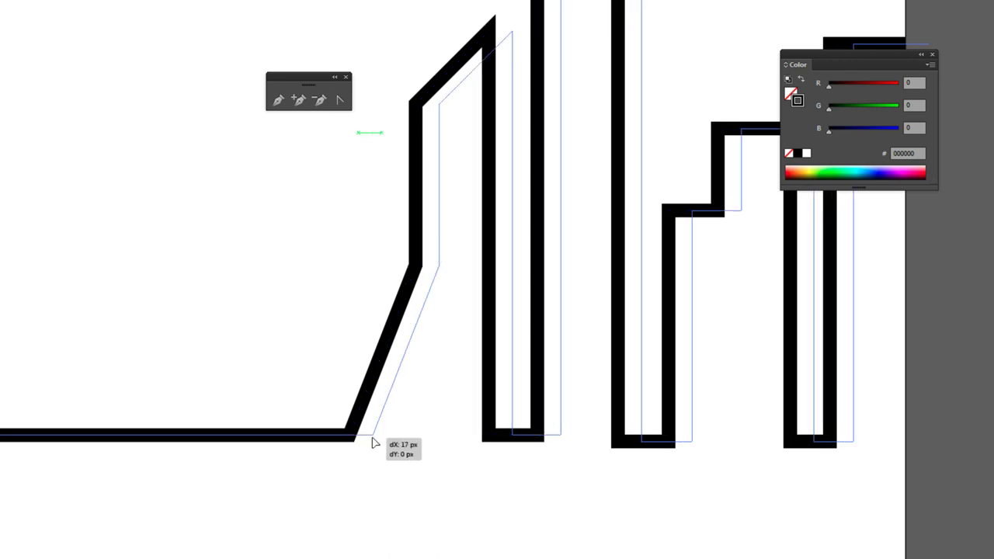
mouse_move(324, 400)
mouse_down()
mouse_move(348, 442)
mouse_move(415, 441)
mouse_up()
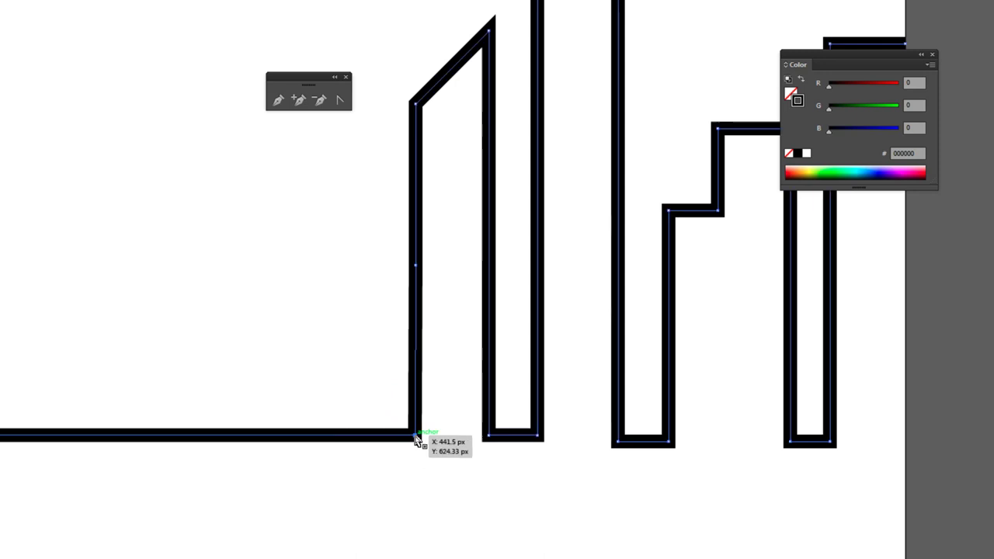
Undo back to the square step, deselect the path and zoom in on the skyline
key(ctrl+minus)
key(ctrl+minus)
key(ctrl+z)
key(ctrl+shift+z)
key(a)
key(v)
click(421, 259)
mouse_move(488, 255)
mouse_down()
mouse_move(428, 306)
mouse_move(480, 298)
mouse_up()
key(ctrl+plus)
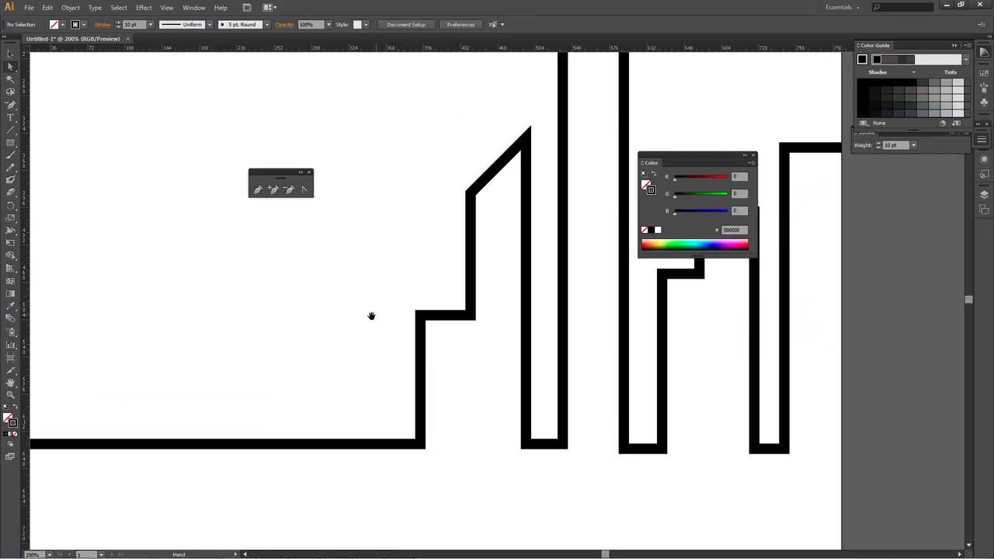
drag(371, 315, 341, 304)
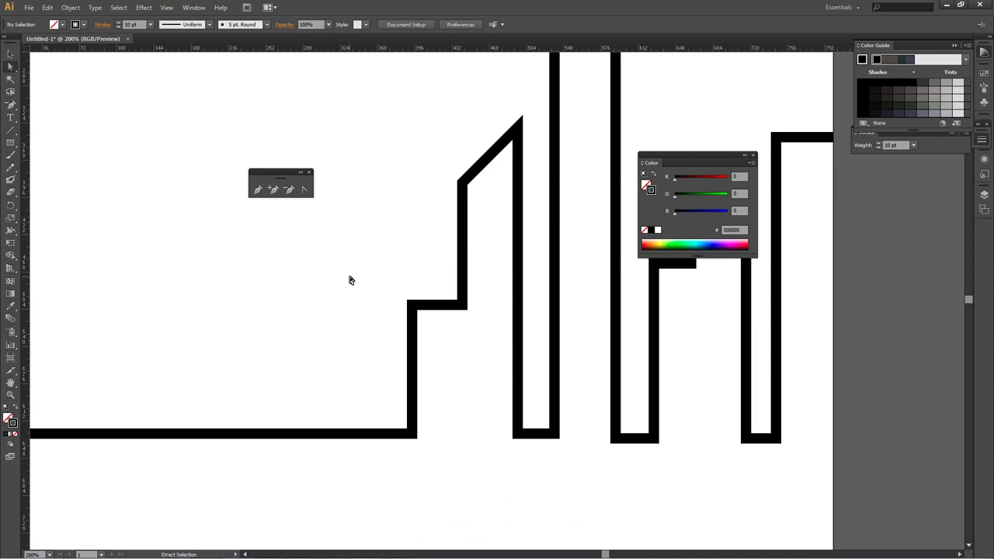
Try an anchor on the step's vertical edge, undo it, then select all the skyline paths
key(v)
key(a)
click(274, 189)
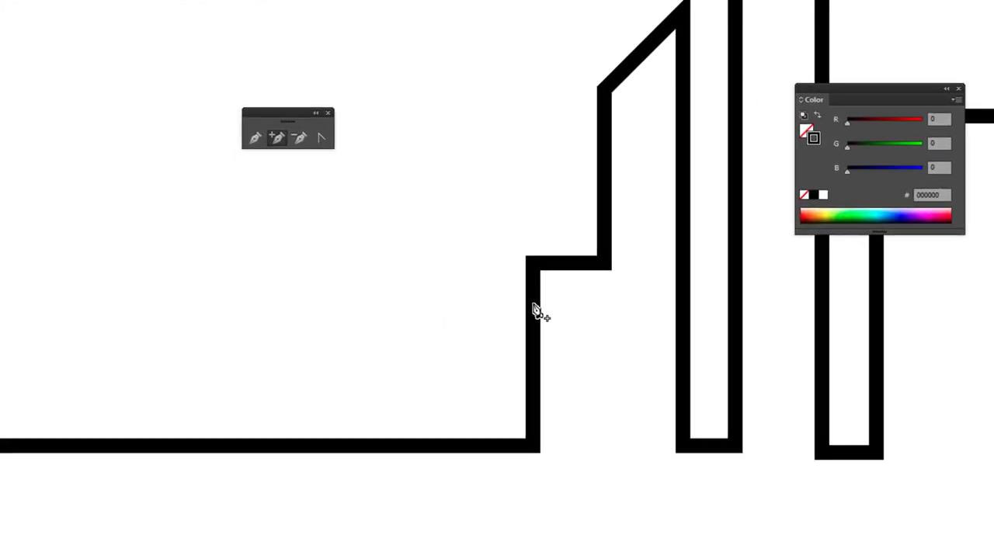
click(533, 304)
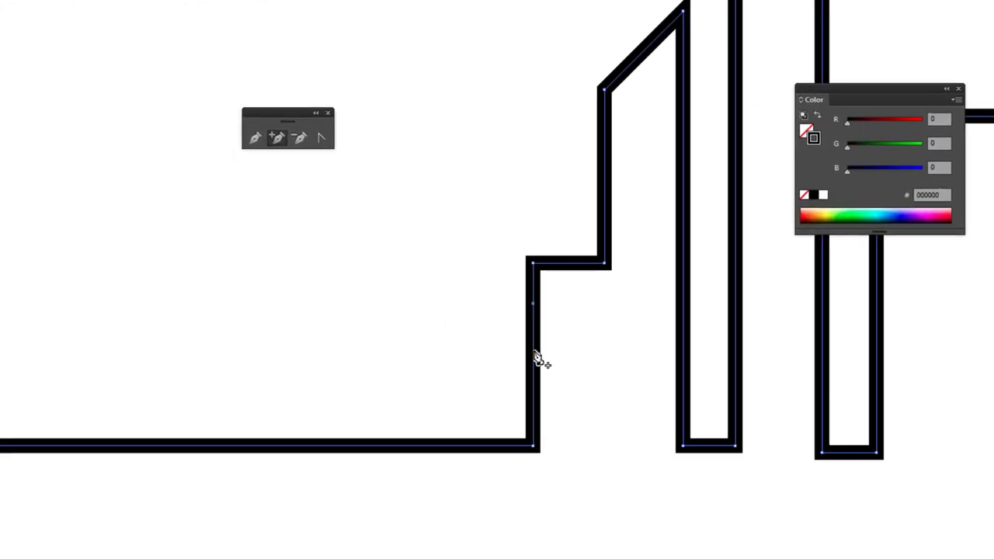
key(ctrl+shift+a)
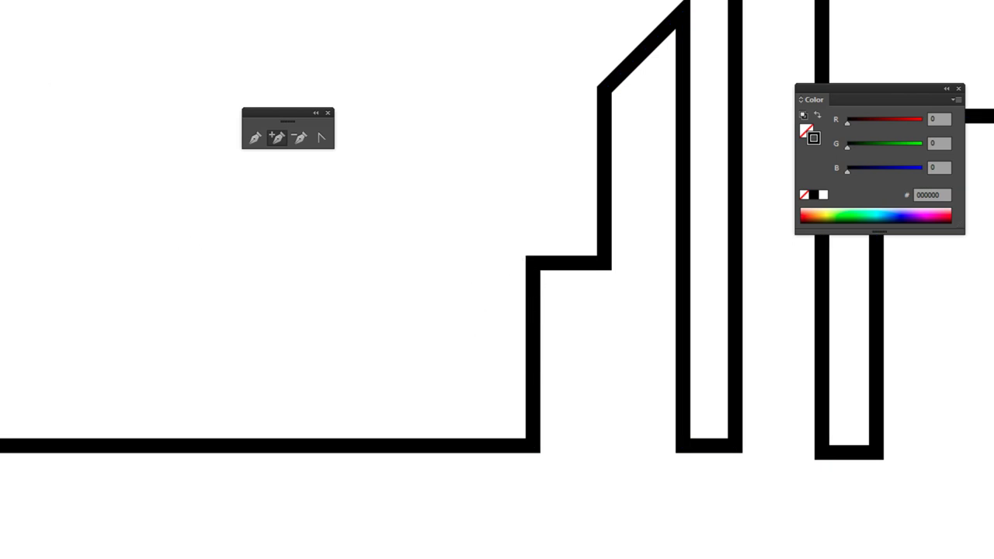
key(v)
drag(446, 167, 676, 555)
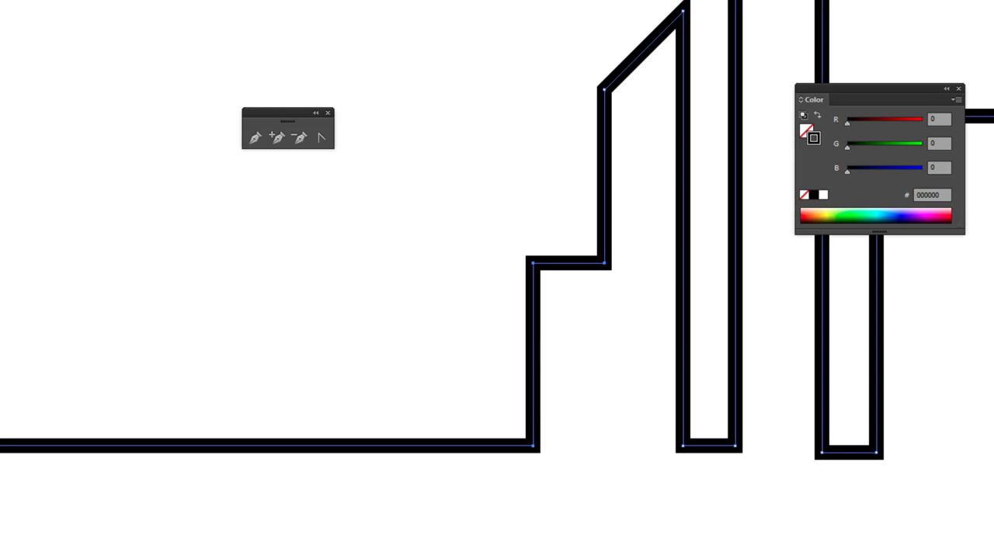
Add two anchors on the left wall and delete the segment between them
click(277, 138)
click(532, 309)
click(533, 369)
key(a)
drag(504, 325, 572, 349)
key(Delete)
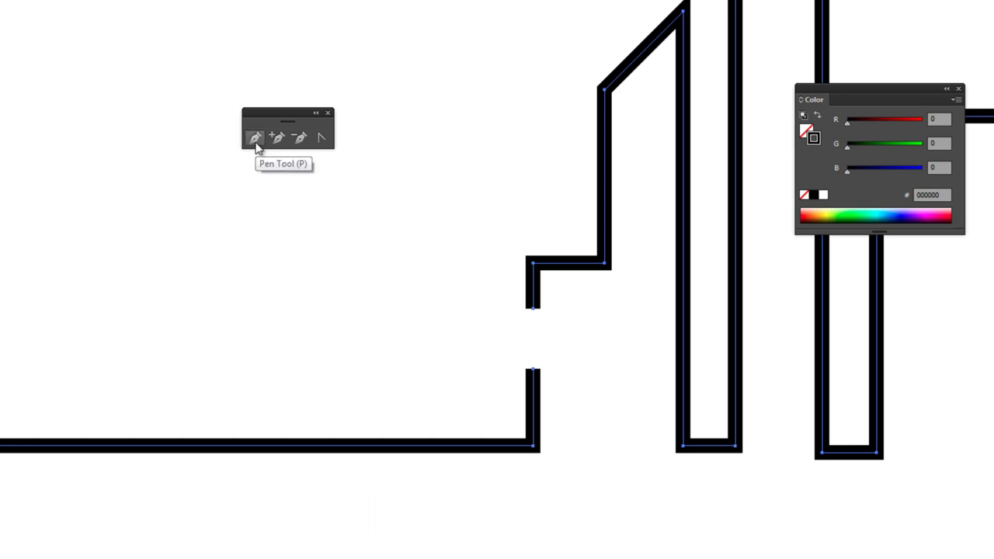
Extend the upper path from its open endpoint with a horizontal segment to the left
click(256, 139)
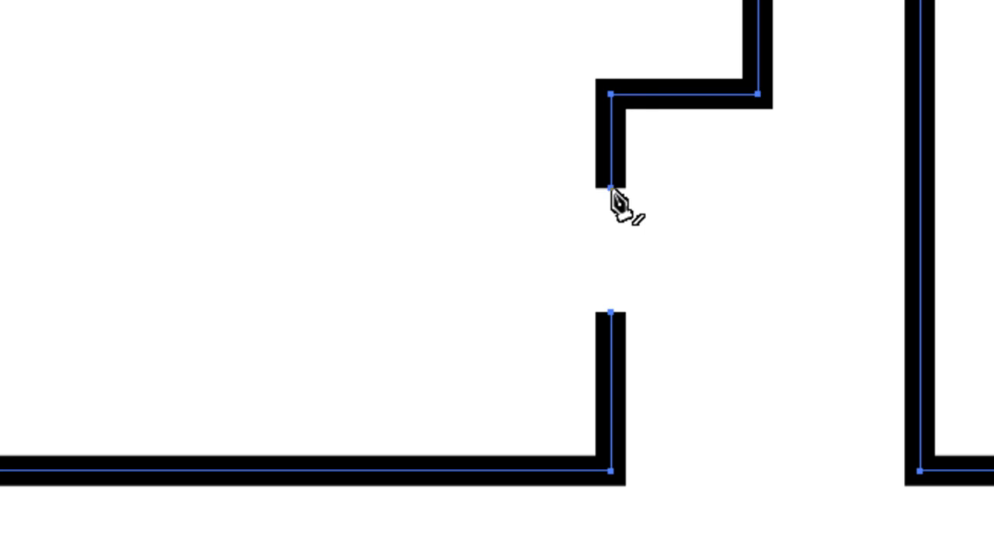
click(612, 188)
mouse_move(435, 272)
mouse_down()
mouse_move(479, 269)
mouse_move(586, 308)
mouse_up()
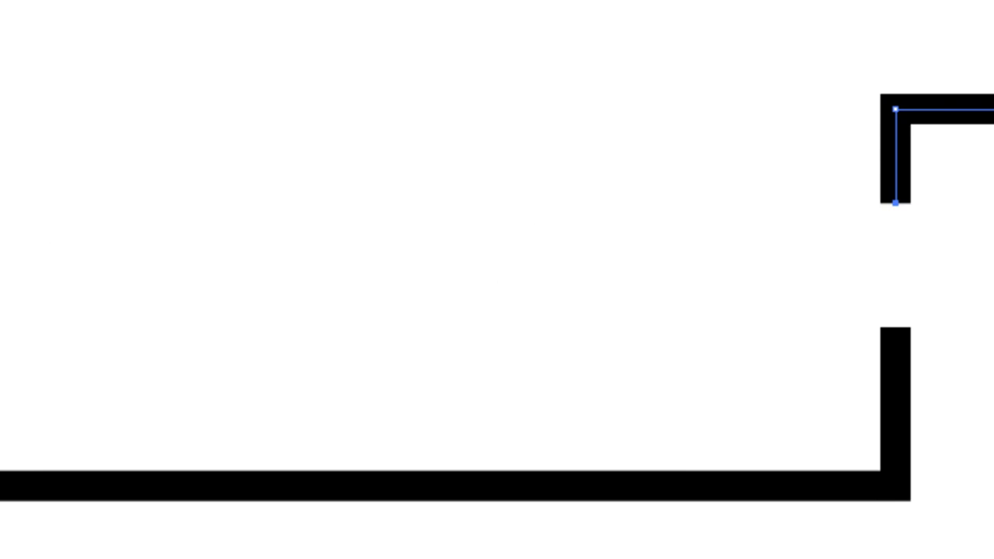
click(75, 300)
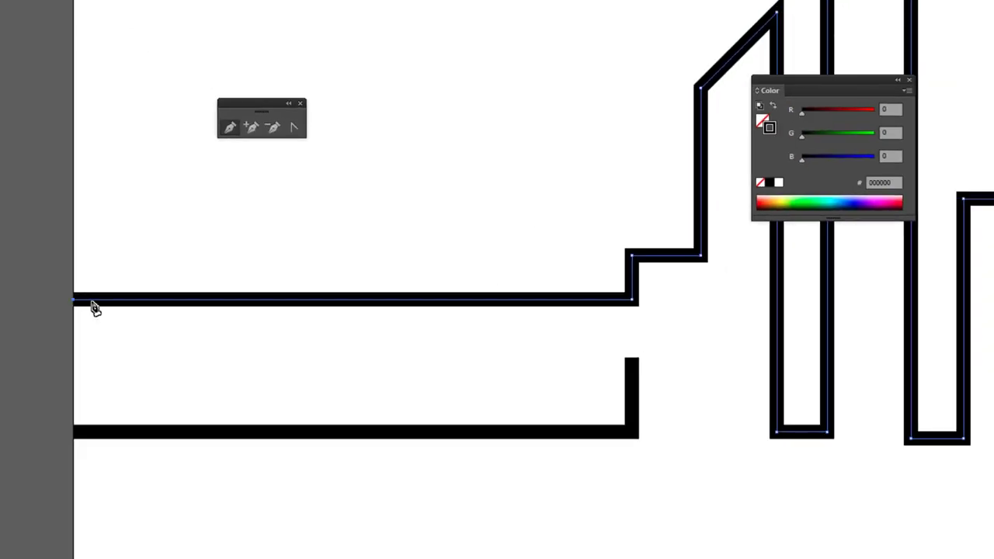
Deselect everything and select the lower path's open endpoint so it can be extended
ctrl+click(436, 393)
drag(602, 400, 443, 356)
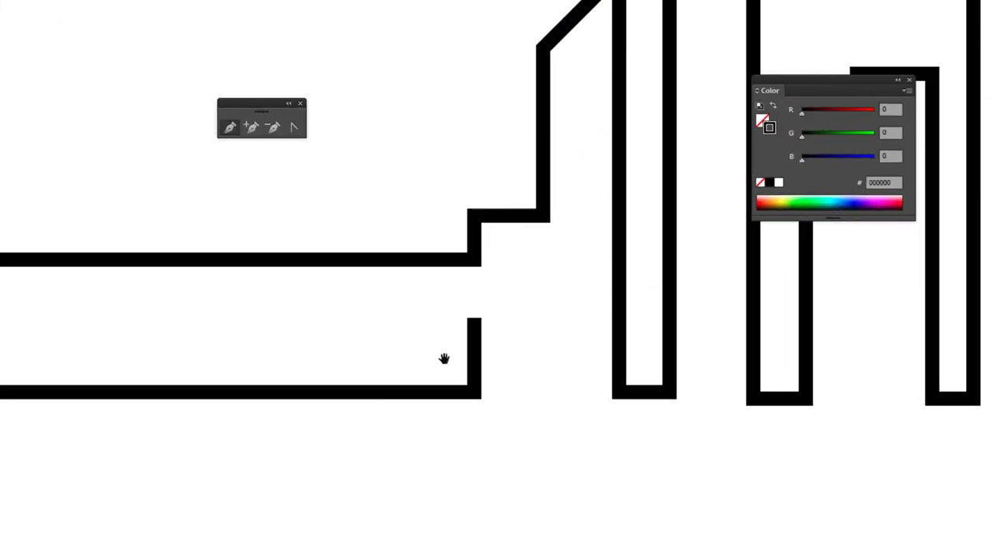
drag(444, 294, 517, 367)
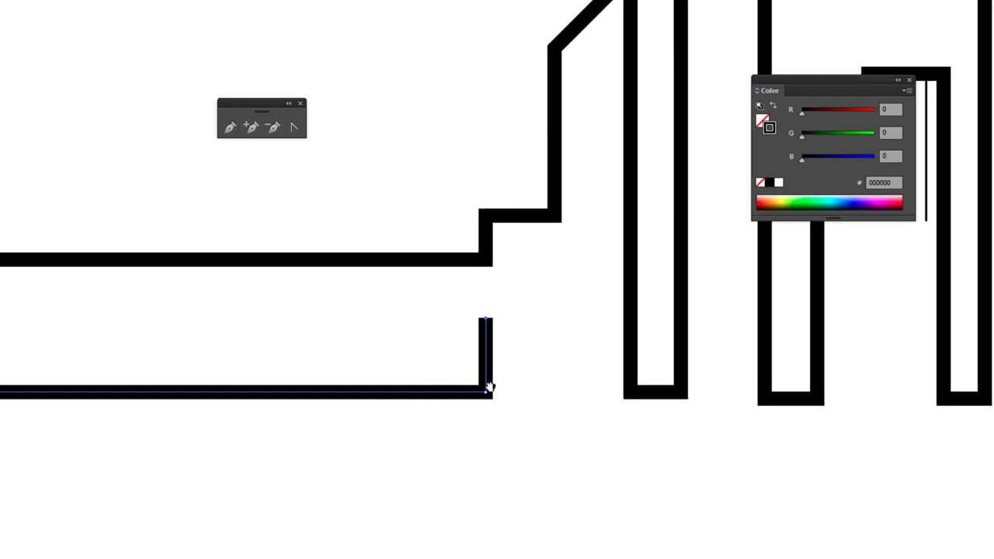
drag(476, 325, 538, 324)
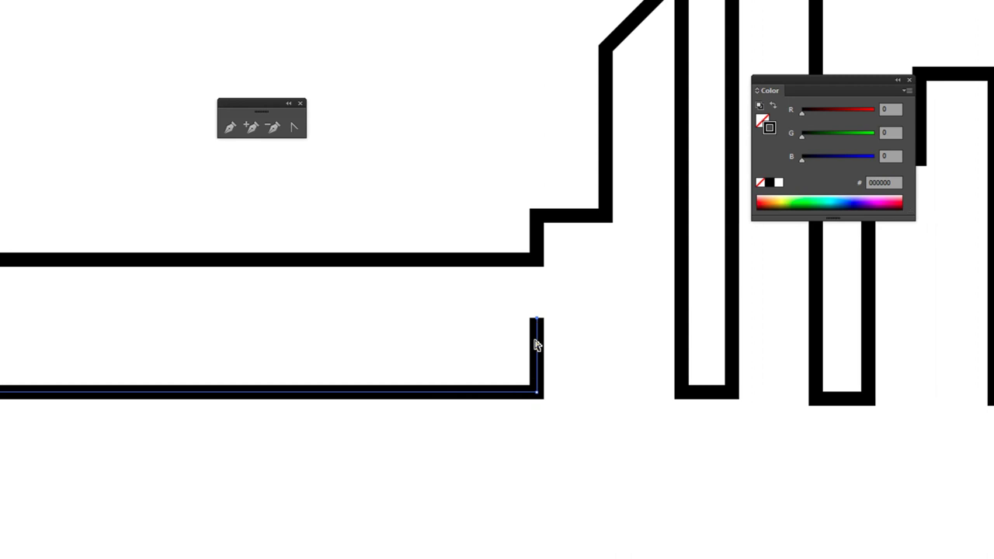
drag(494, 372, 474, 356)
key(p)
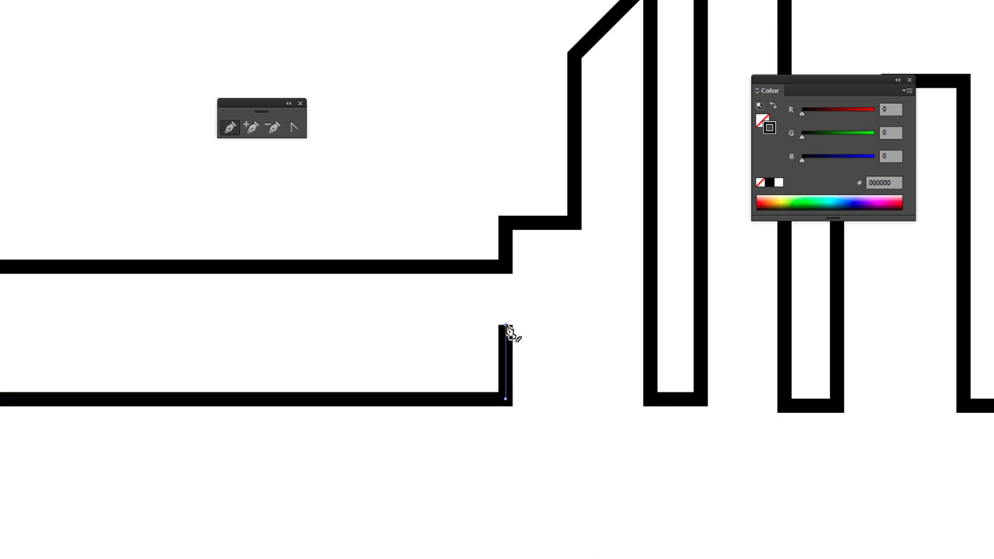
Draw horizontal and vertical segments back to the start, closing the stepped outline
drag(192, 338, 279, 338)
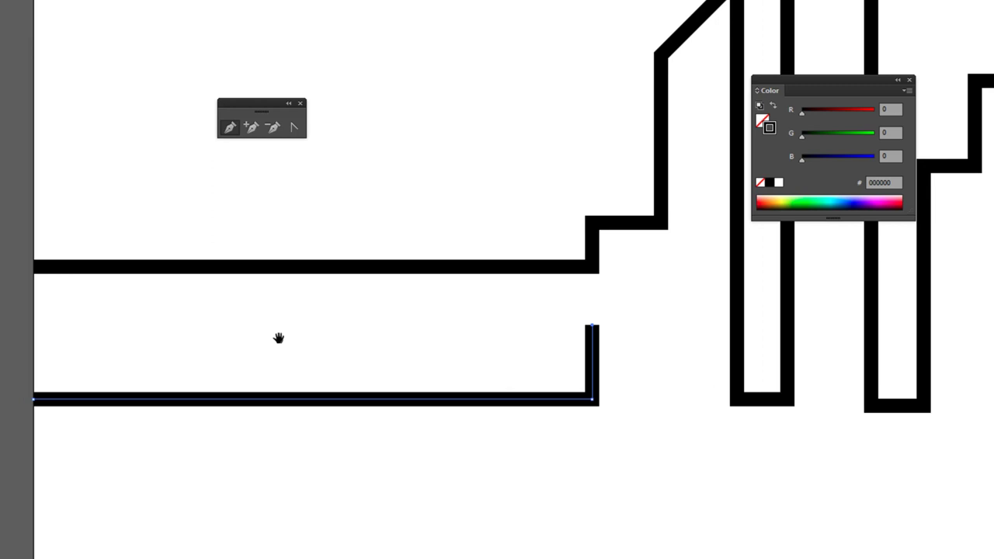
click(471, 324)
click(472, 348)
click(33, 349)
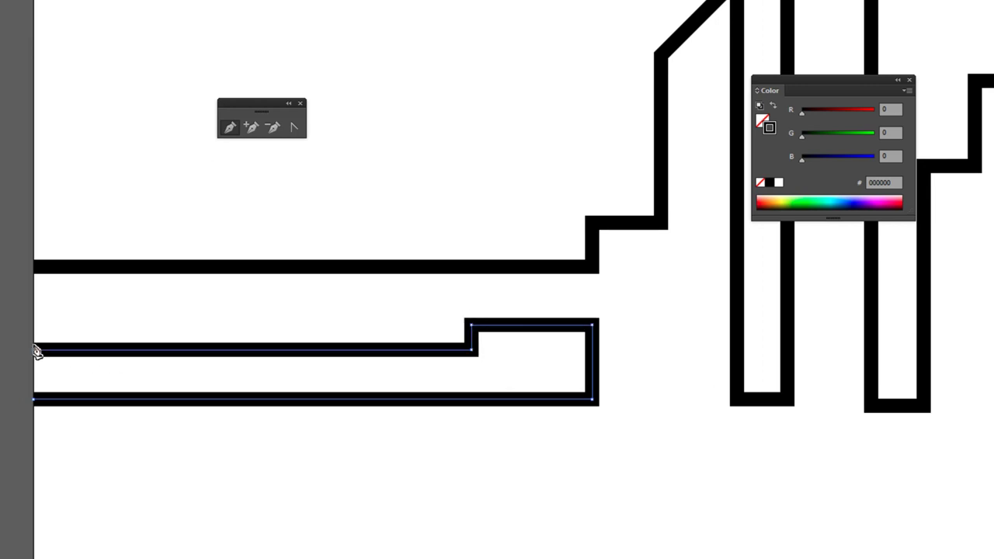
click(33, 400)
key(ctrl+shift+a)
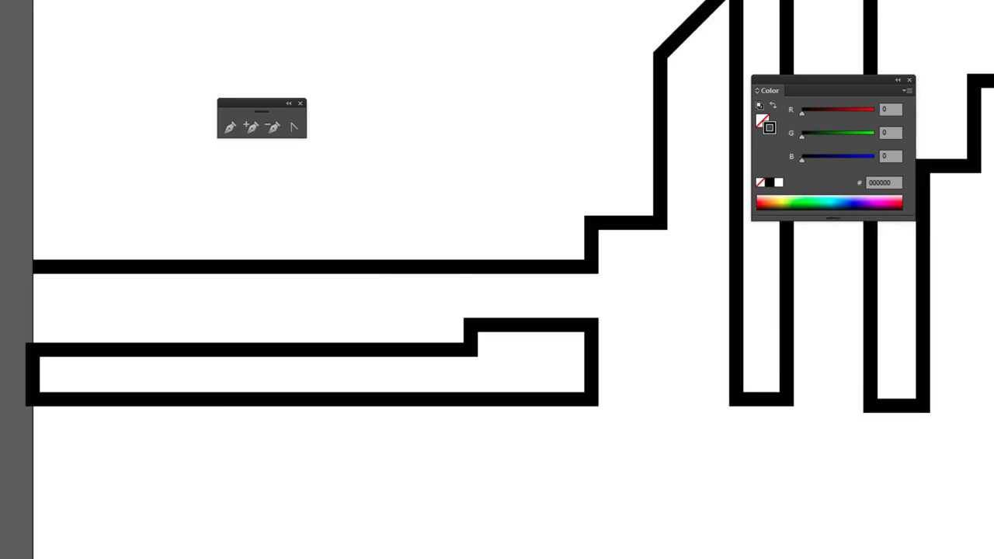
Select and delete the lower shape, then pan across the remaining artwork
click(33, 365)
key(Delete)
key(ctrl+minus)
key(ctrl+minus)
key(ctrl+plus)
key(ctrl+plus)
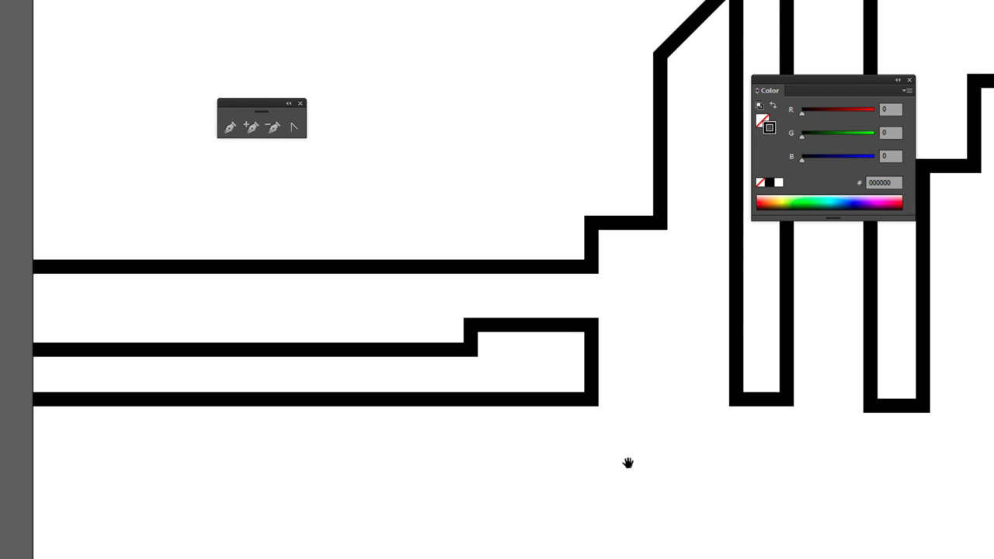
drag(699, 367, 459, 437)
mouse_move(393, 397)
mouse_down()
mouse_move(463, 415)
mouse_move(408, 443)
mouse_move(533, 440)
mouse_move(413, 421)
mouse_up()
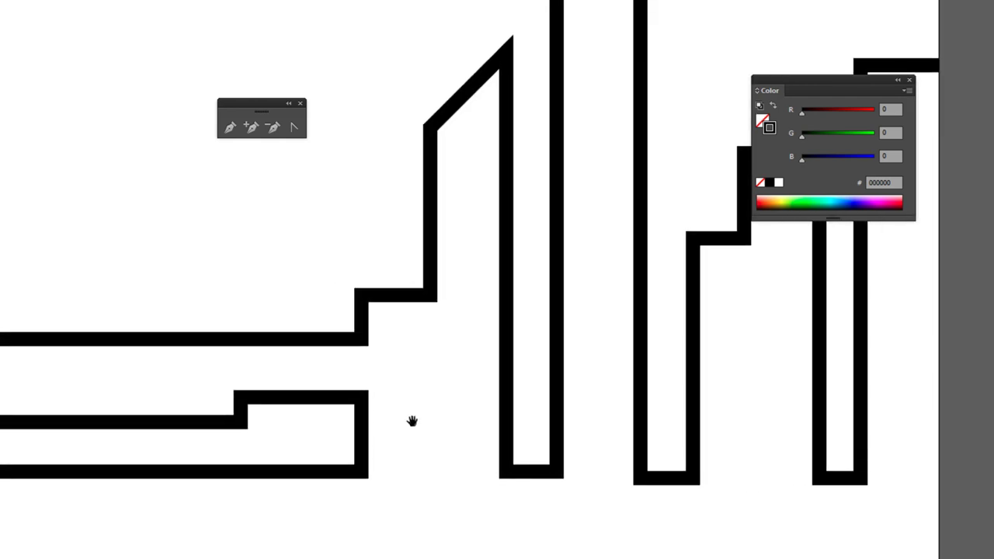
mouse_move(389, 367)
mouse_down()
mouse_move(407, 405)
mouse_move(452, 360)
mouse_move(477, 294)
mouse_up()
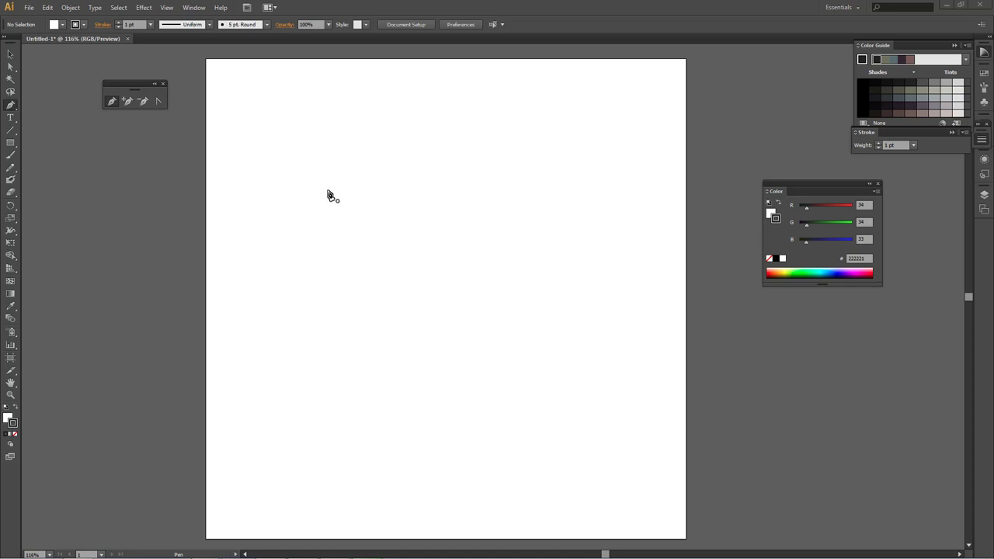
click(337, 192)
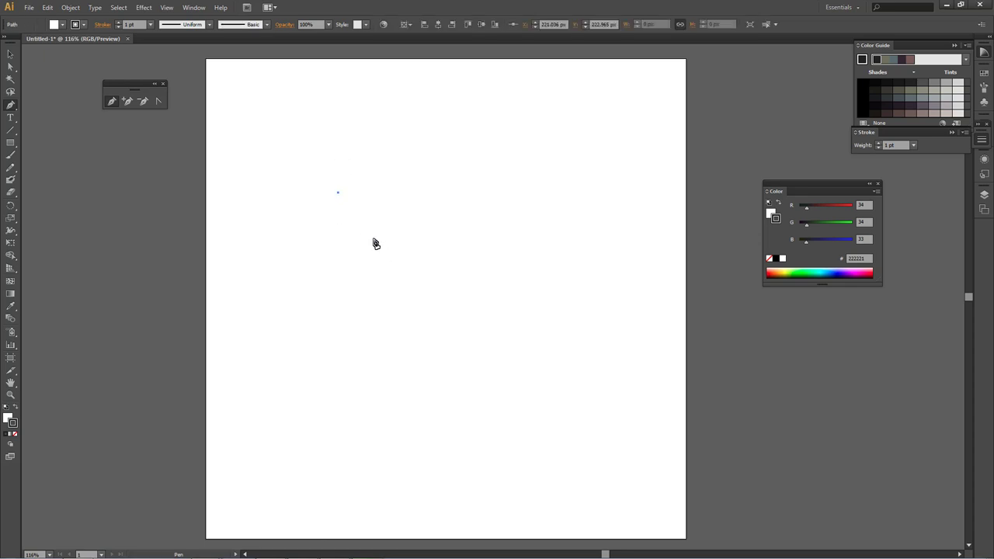
drag(488, 265, 619, 177)
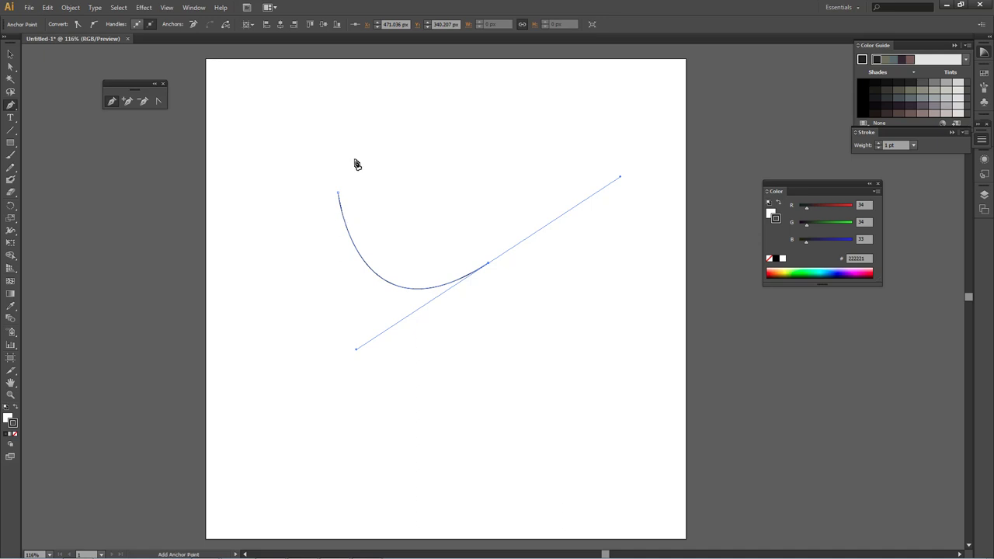
key(Delete)
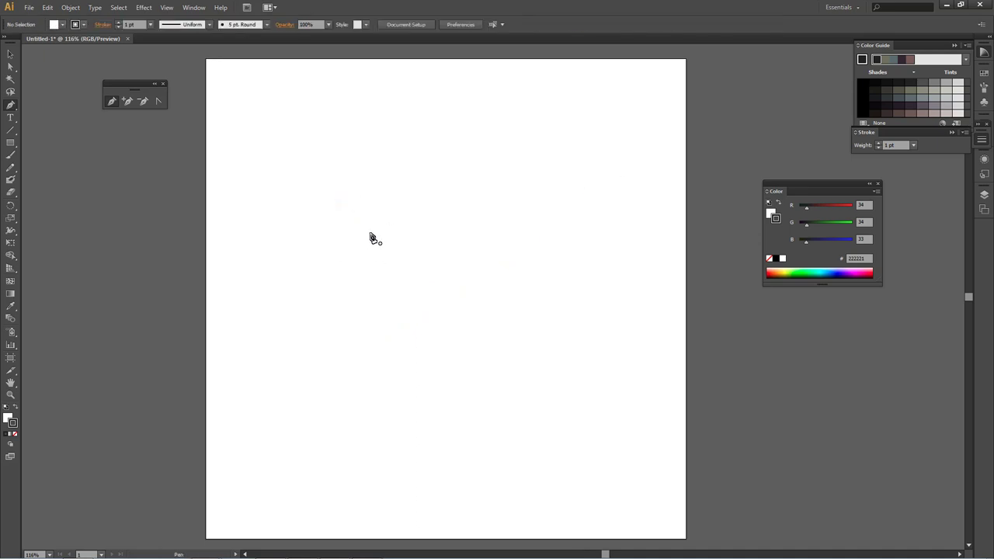
drag(423, 220, 410, 225)
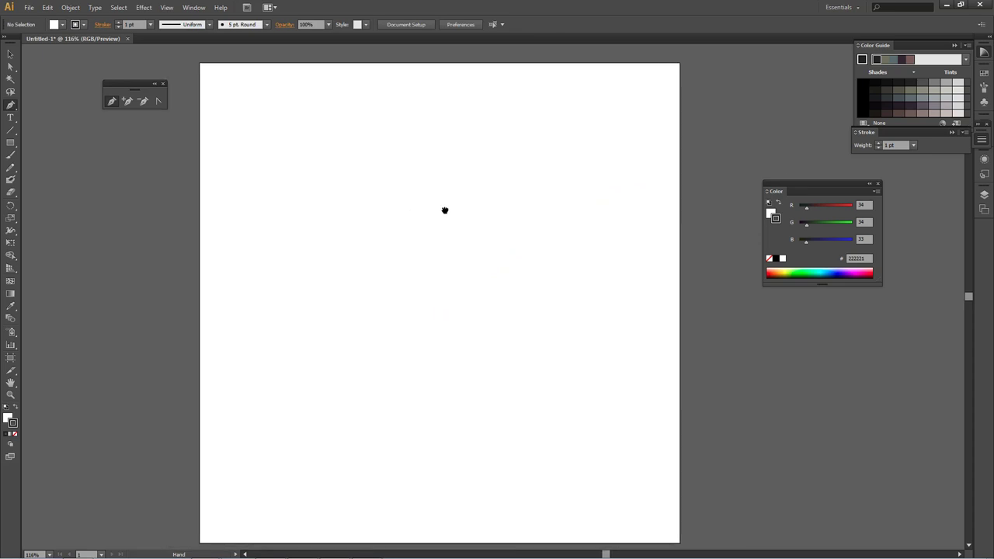
drag(415, 207, 419, 207)
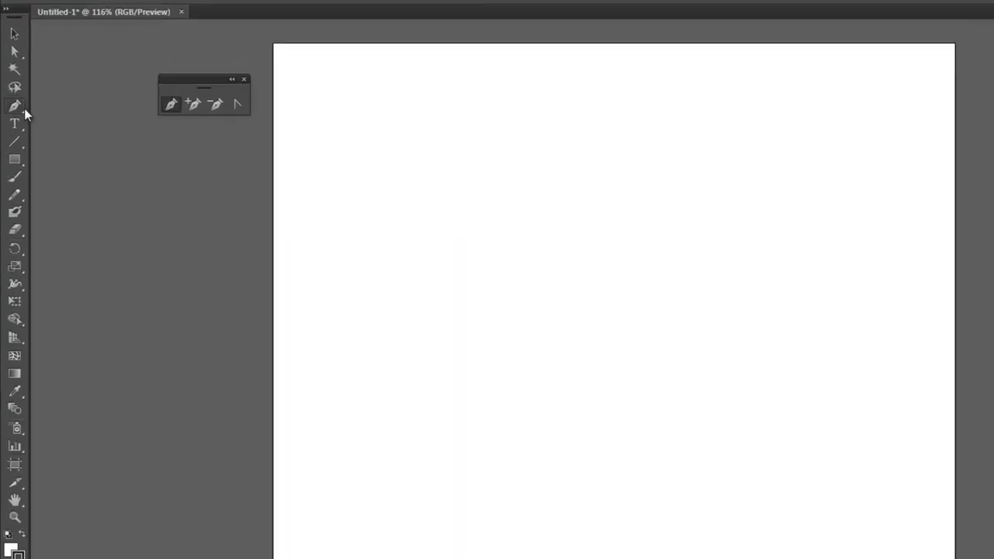
Draw and undo a trial straight line, then drag out a curved segment between two anchors
click(18, 106)
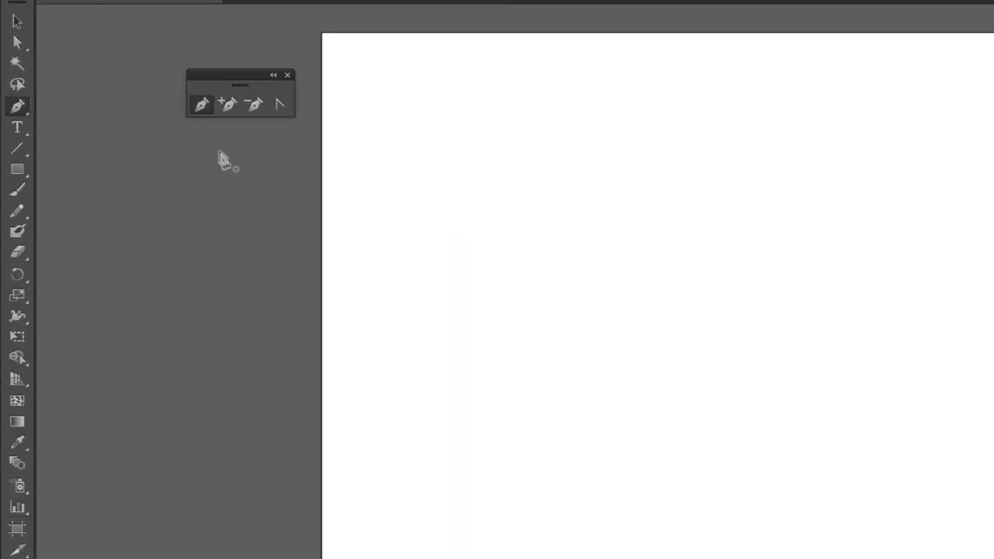
drag(595, 331, 588, 321)
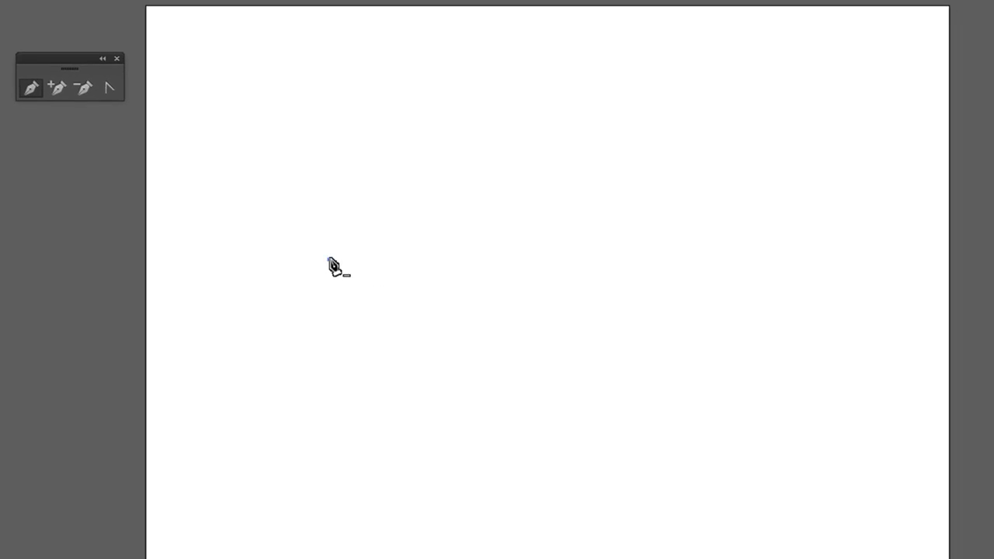
click(329, 259)
click(594, 259)
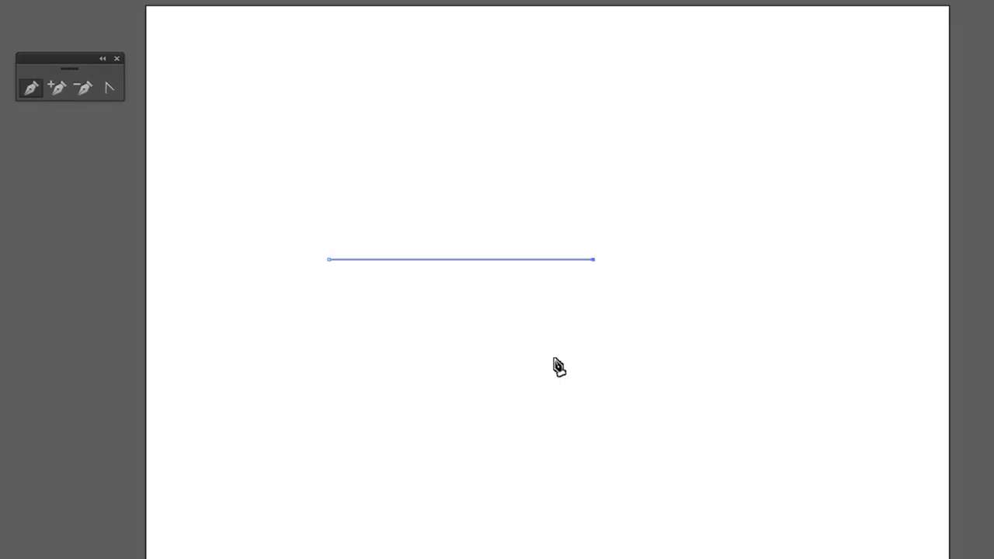
key(ctrl)
key(ctrl+z)
key(ctrl+z)
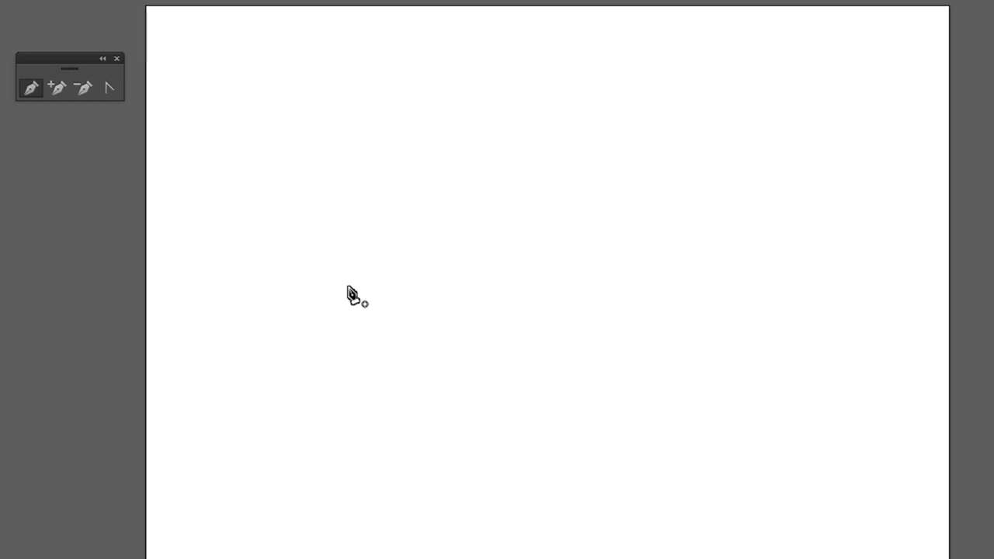
click(337, 271)
drag(562, 268, 678, 378)
drag(598, 257, 718, 132)
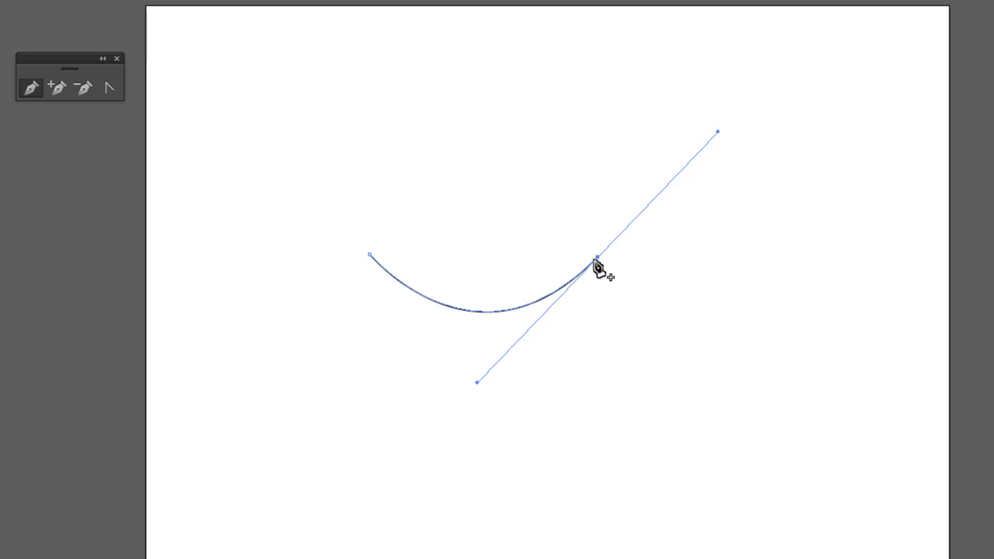
key(ctrl+plus)
mouse_move(397, 125)
mouse_down()
mouse_move(539, 502)
mouse_move(579, 455)
mouse_up()
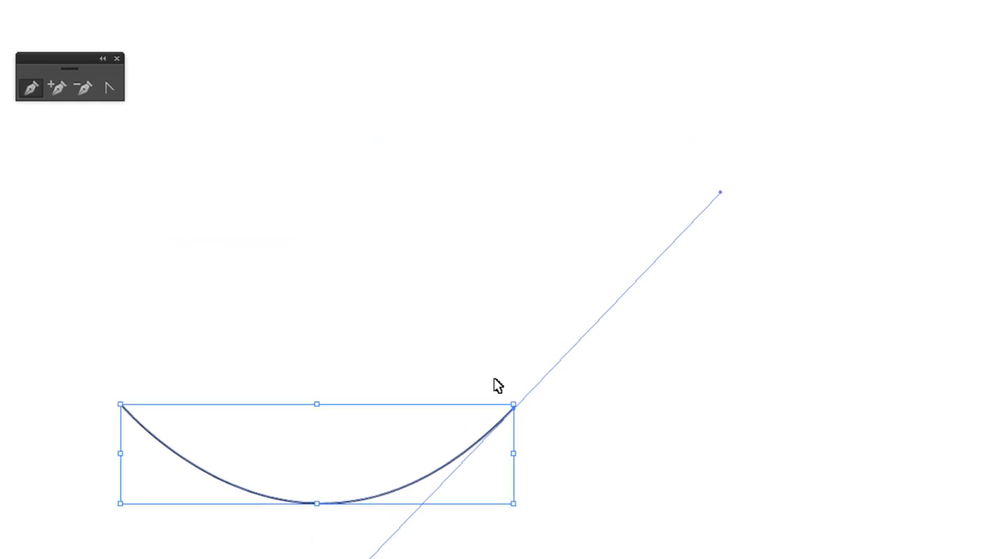
key(space)
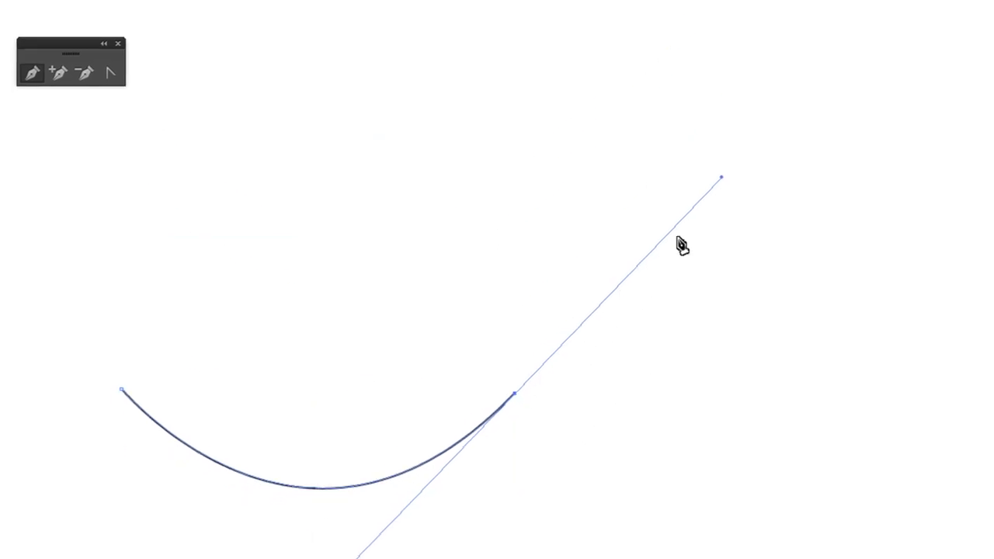
drag(490, 318, 614, 224)
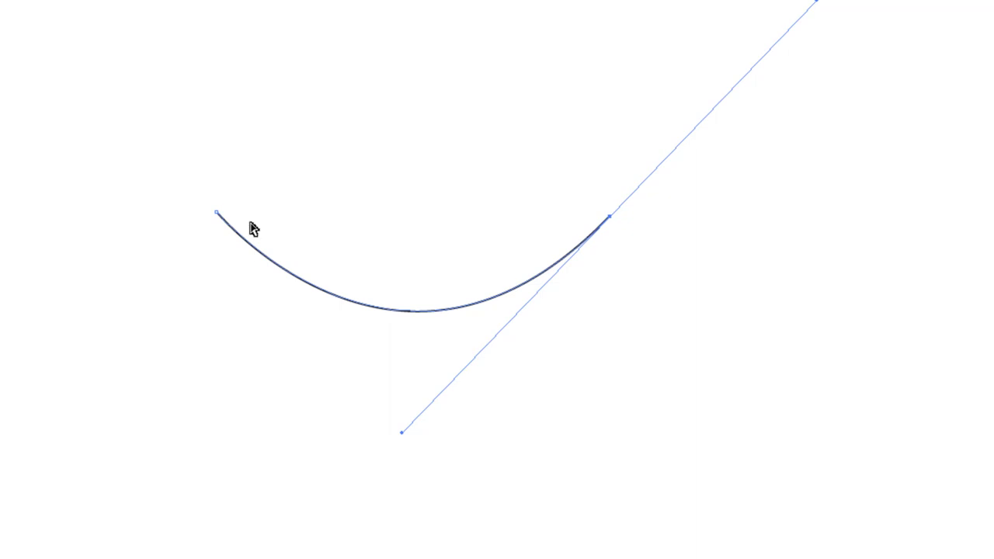
mouse_move(403, 434)
mouse_down()
mouse_move(448, 402)
mouse_move(390, 463)
mouse_move(459, 379)
mouse_move(404, 477)
mouse_move(377, 473)
mouse_move(424, 427)
mouse_move(409, 426)
mouse_up()
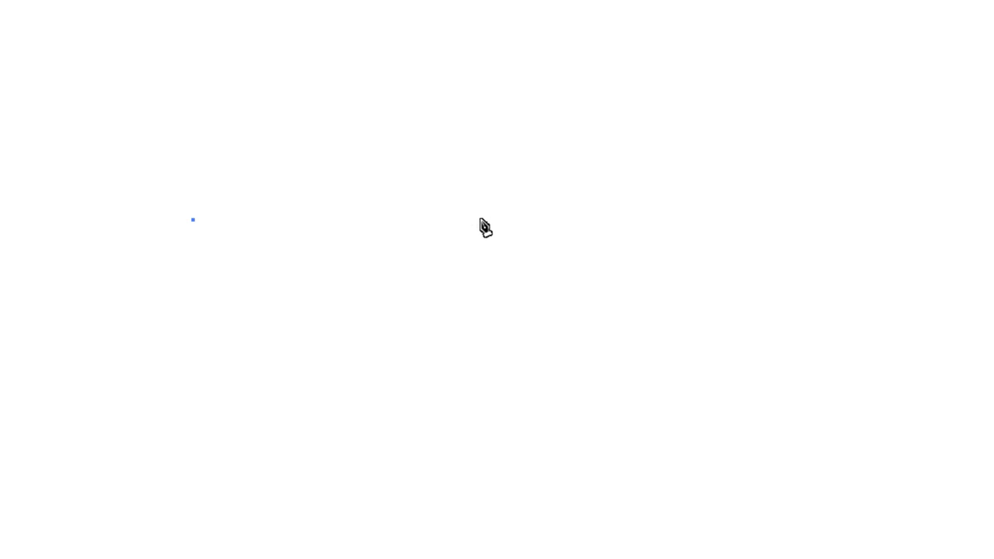
drag(487, 221, 598, 315)
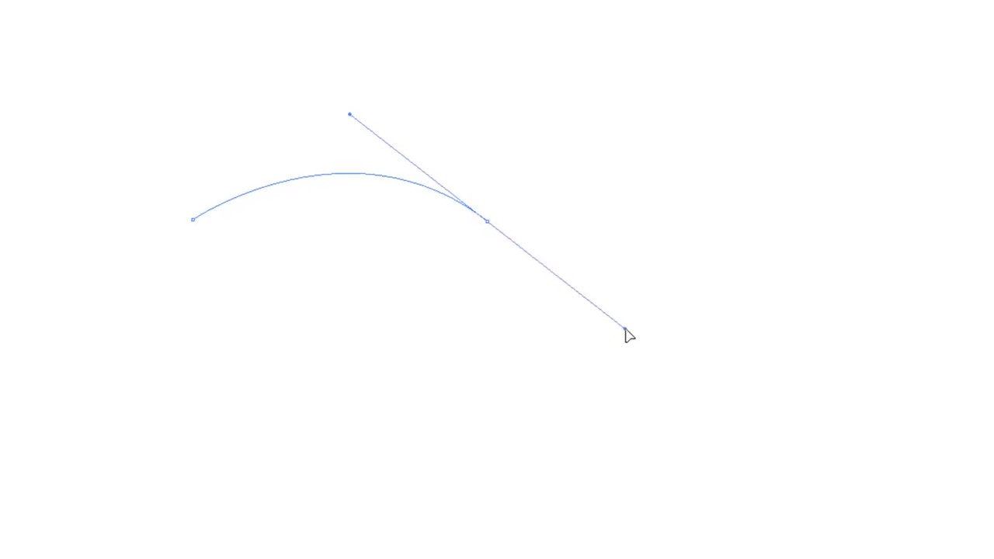
drag(598, 315, 641, 344)
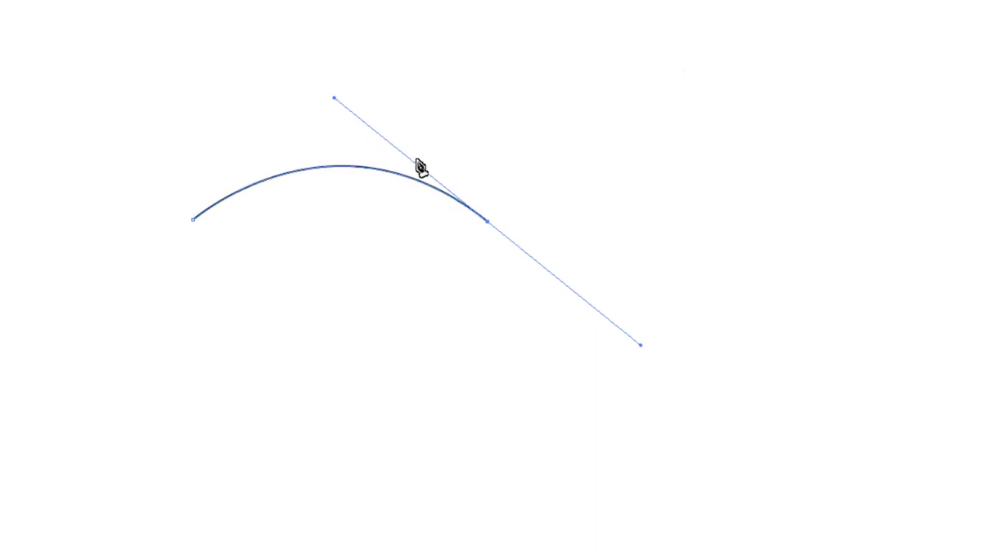
key(ctrl+z)
drag(488, 221, 629, 338)
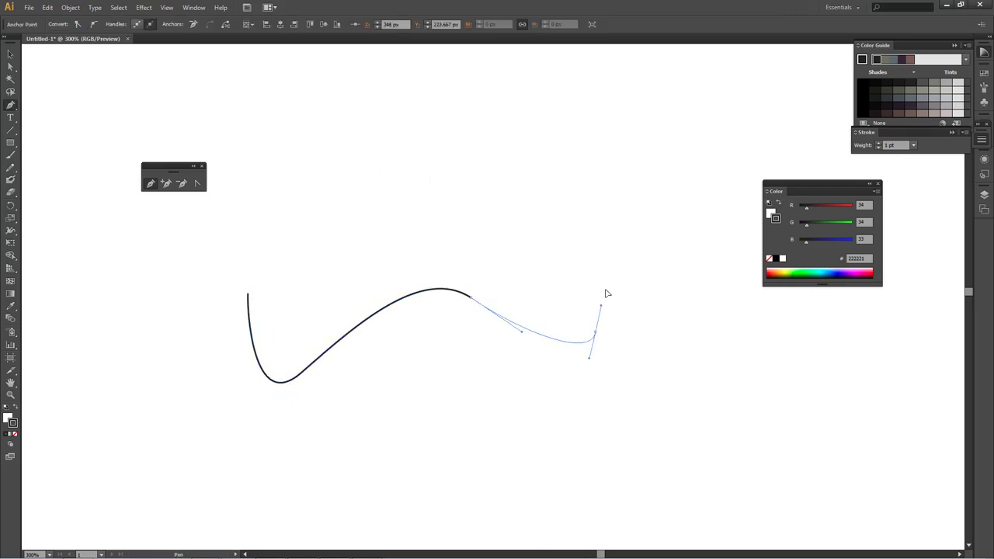
Add a curved anchor near the top and close the path smoothly at its start point
drag(308, 96, 281, 163)
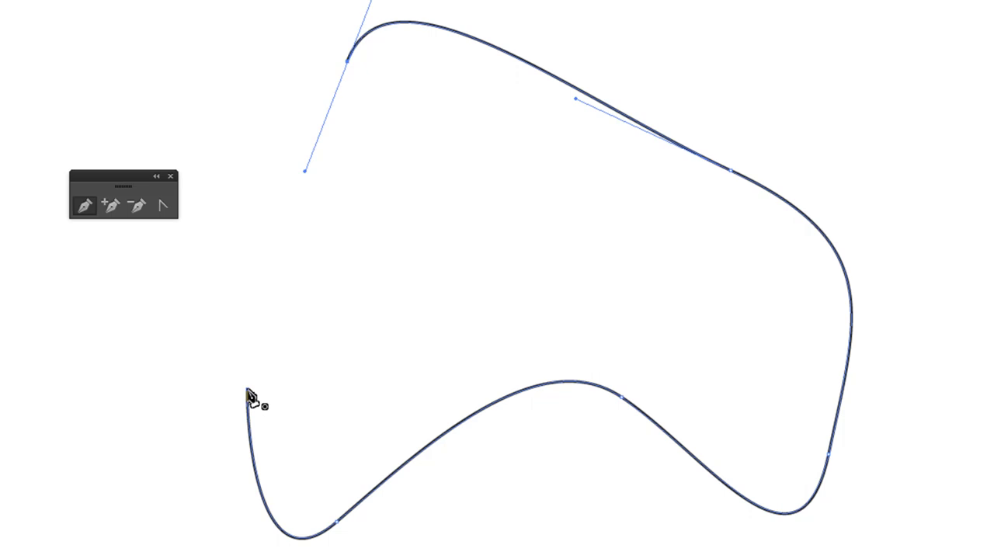
drag(249, 392, 250, 505)
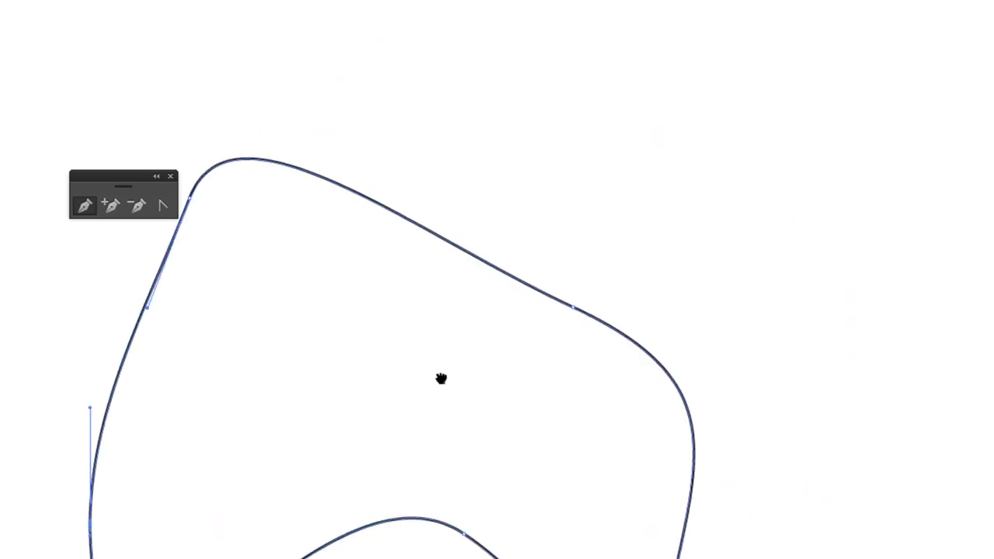
drag(441, 379, 557, 414)
Add an anchor on the upper-right edge and pull it up into a hump
click(111, 205)
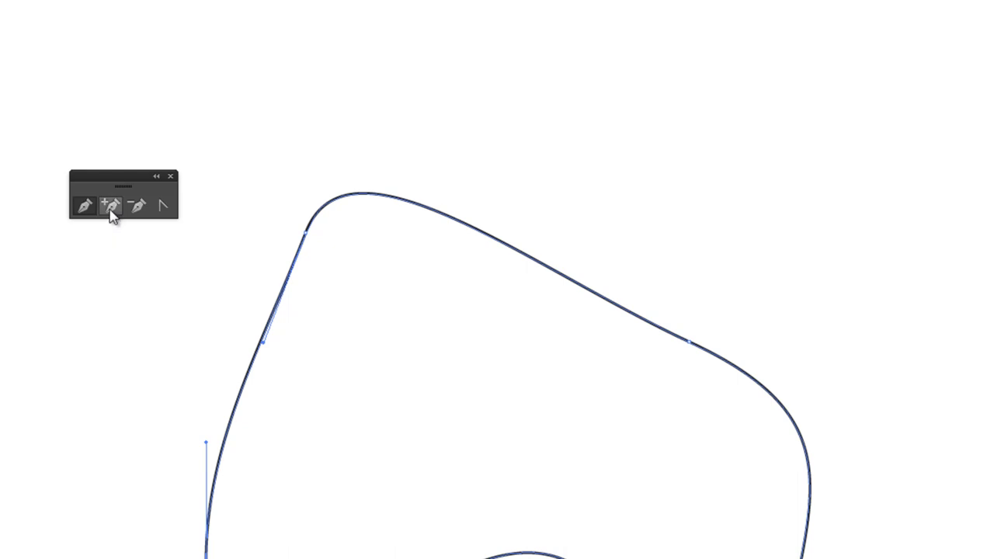
mouse_move(391, 318)
mouse_down()
mouse_move(352, 330)
mouse_move(327, 324)
mouse_up()
scroll(388, 288, up, 2)
mouse_move(443, 246)
mouse_down()
mouse_move(588, 218)
mouse_move(442, 306)
mouse_up()
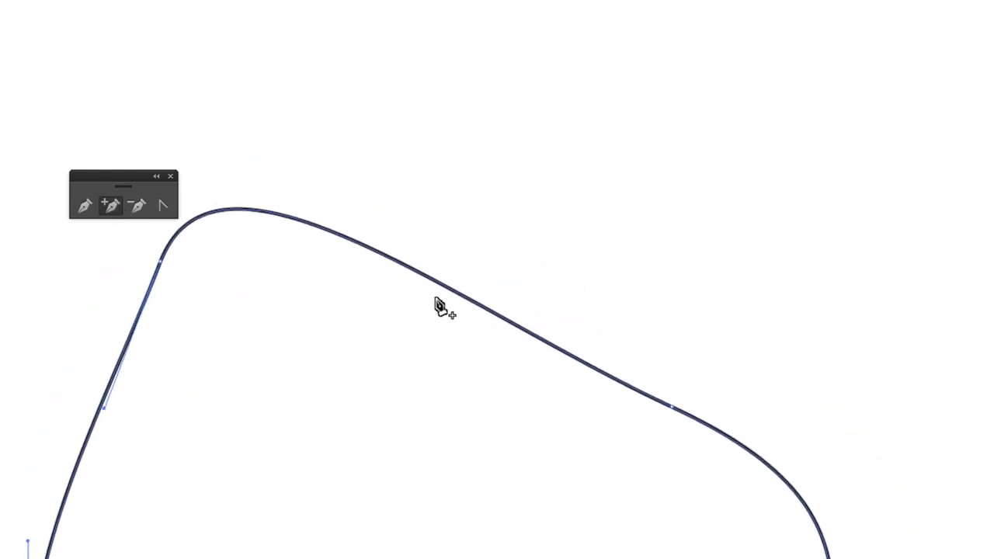
click(113, 208)
click(409, 267)
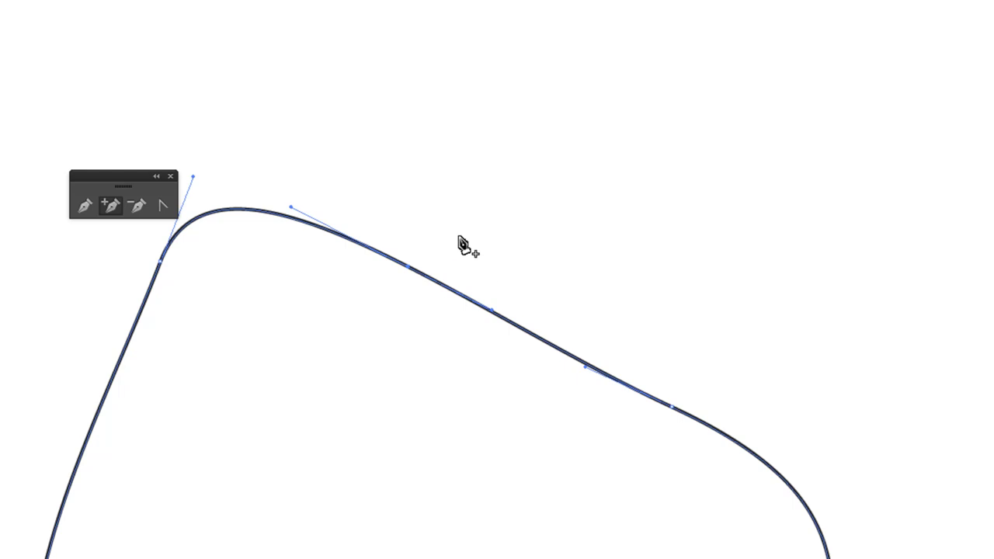
key(a)
mouse_move(409, 268)
mouse_down()
mouse_move(458, 166)
mouse_move(412, 259)
mouse_move(508, 98)
mouse_move(388, 365)
mouse_move(488, 122)
mouse_move(474, 155)
mouse_up()
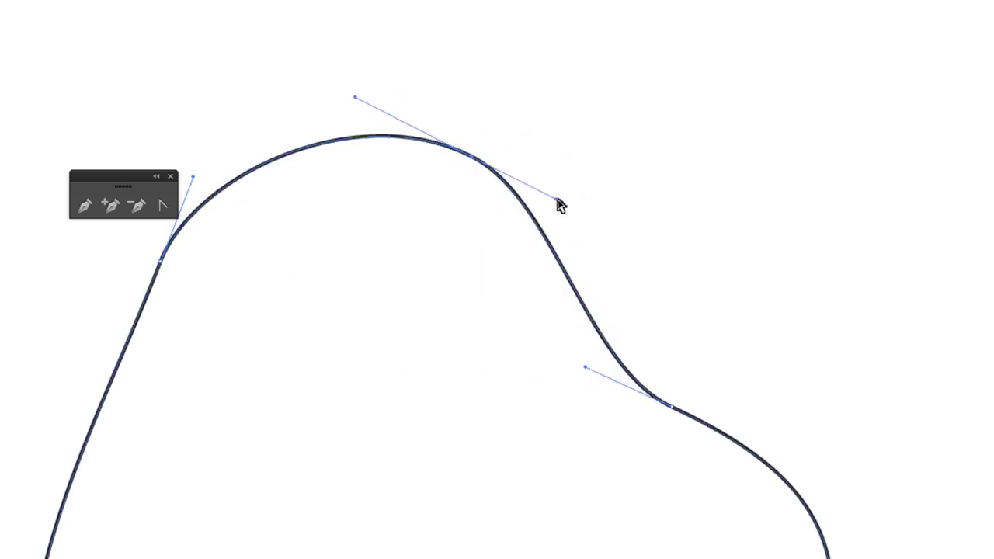
Adjust the new anchor's direction handles to finish shaping the hump's curve
scroll(562, 202, up, 2)
scroll(562, 202, left, 1)
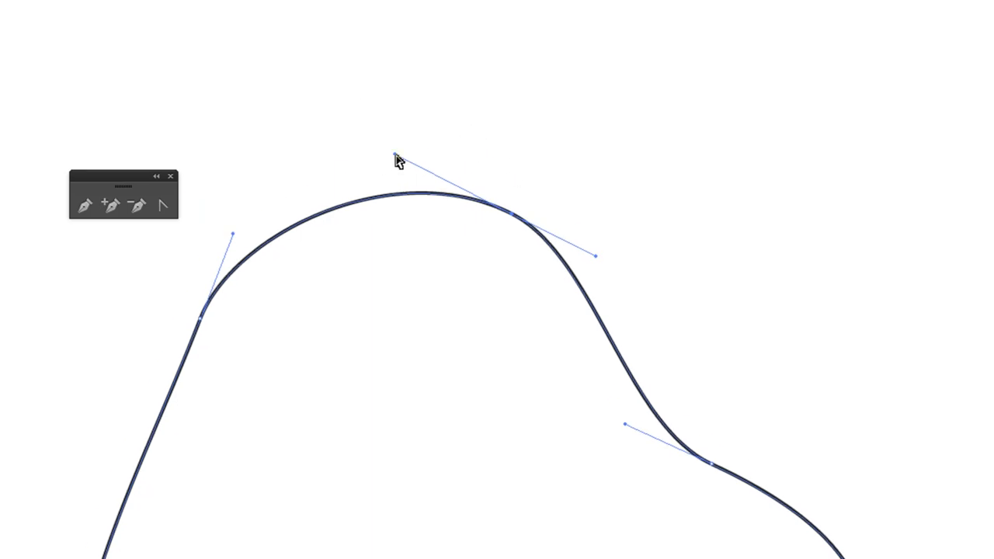
scroll(453, 209, down, 1)
scroll(453, 208, right, 2)
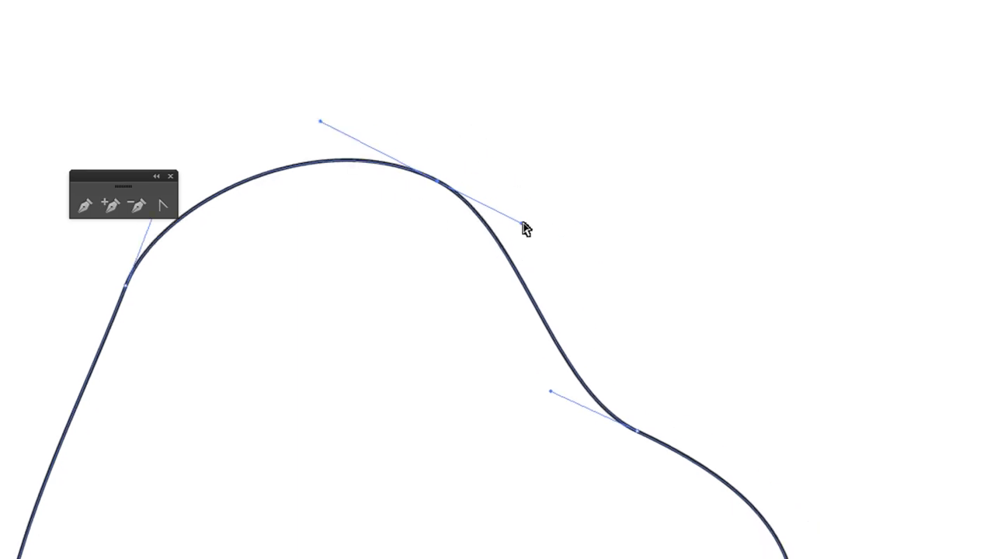
mouse_move(522, 225)
mouse_down()
mouse_move(703, 300)
mouse_move(487, 197)
mouse_move(723, 318)
mouse_move(441, 176)
mouse_move(599, 244)
mouse_move(552, 233)
mouse_move(487, 193)
mouse_move(629, 231)
mouse_move(519, 211)
mouse_move(607, 256)
mouse_move(686, 280)
mouse_move(548, 222)
mouse_move(622, 257)
mouse_move(617, 246)
mouse_up()
drag(746, 220, 777, 453)
Drag the lower curve's direction handles to bend it into a deeper wave
mouse_move(635, 466)
mouse_down()
mouse_move(705, 420)
mouse_move(707, 517)
mouse_up()
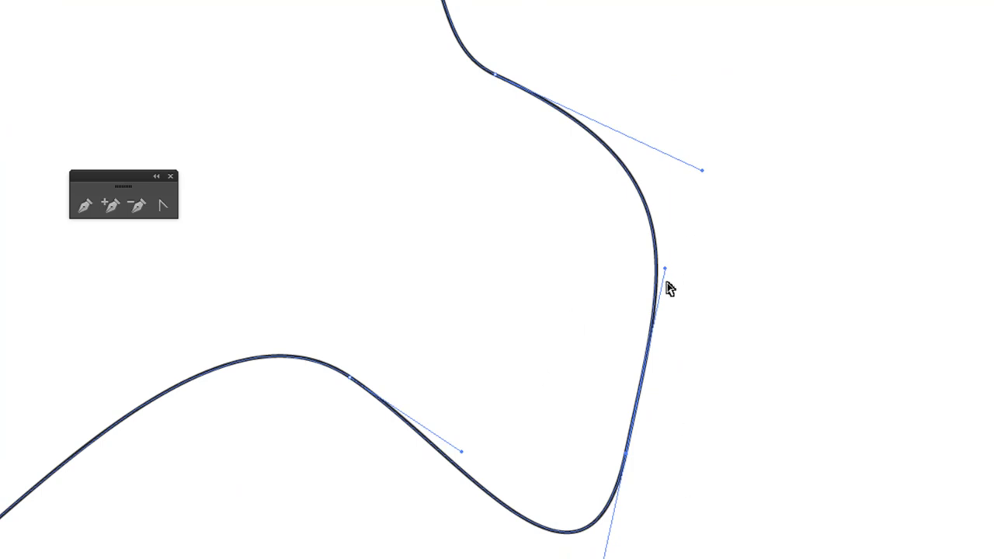
mouse_move(669, 275)
mouse_down()
mouse_move(704, 293)
mouse_move(661, 260)
mouse_move(706, 291)
mouse_move(733, 240)
mouse_move(781, 404)
mouse_move(746, 200)
mouse_move(546, 301)
mouse_move(750, 355)
mouse_move(686, 282)
mouse_move(725, 344)
mouse_move(782, 235)
mouse_move(772, 249)
mouse_up()
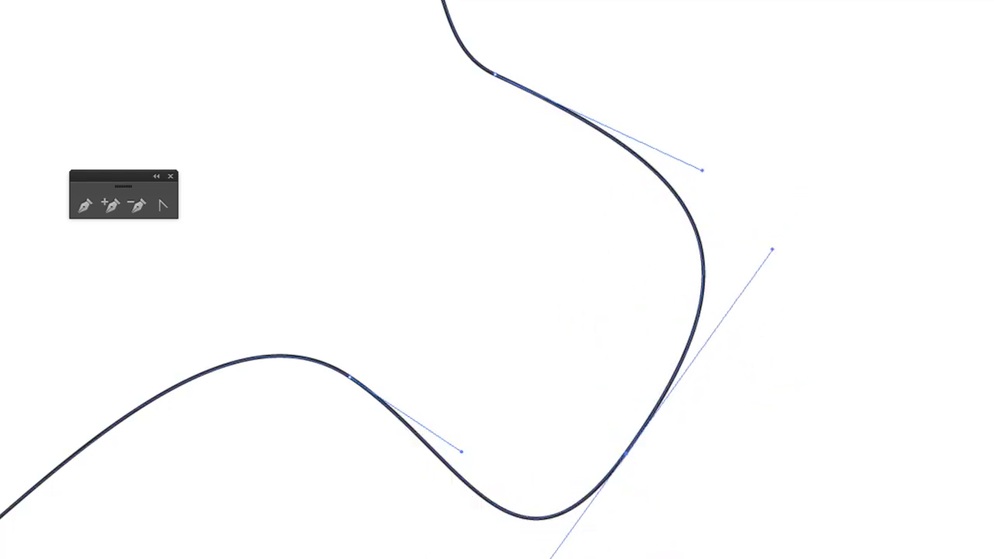
mouse_move(553, 546)
mouse_down()
mouse_move(573, 470)
mouse_move(552, 485)
mouse_move(545, 556)
mouse_up()
mouse_move(448, 301)
mouse_down()
mouse_move(836, 370)
mouse_move(636, 378)
mouse_up()
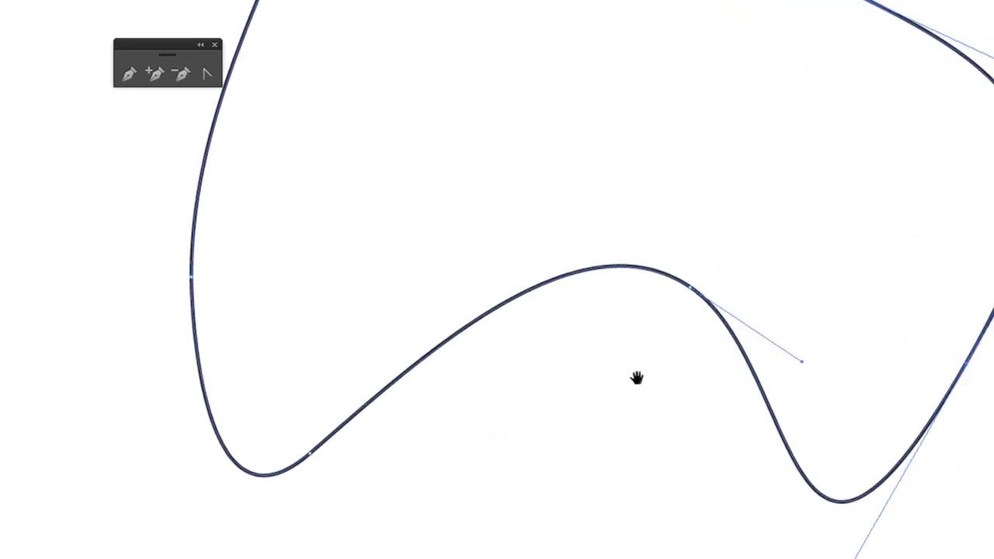
mouse_move(806, 371)
mouse_down()
mouse_move(820, 300)
mouse_move(805, 321)
mouse_up()
drag(624, 201, 710, 322)
drag(768, 417, 650, 318)
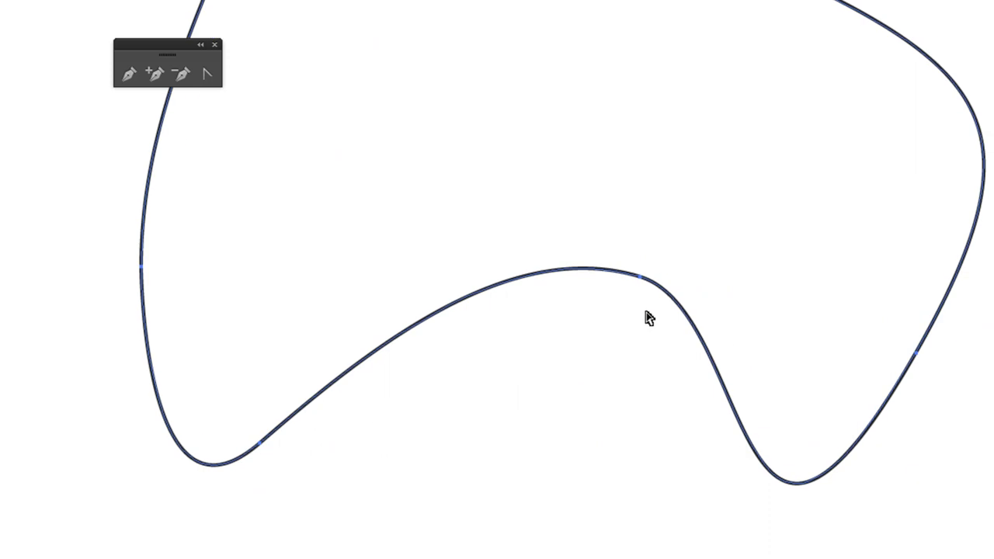
click(640, 277)
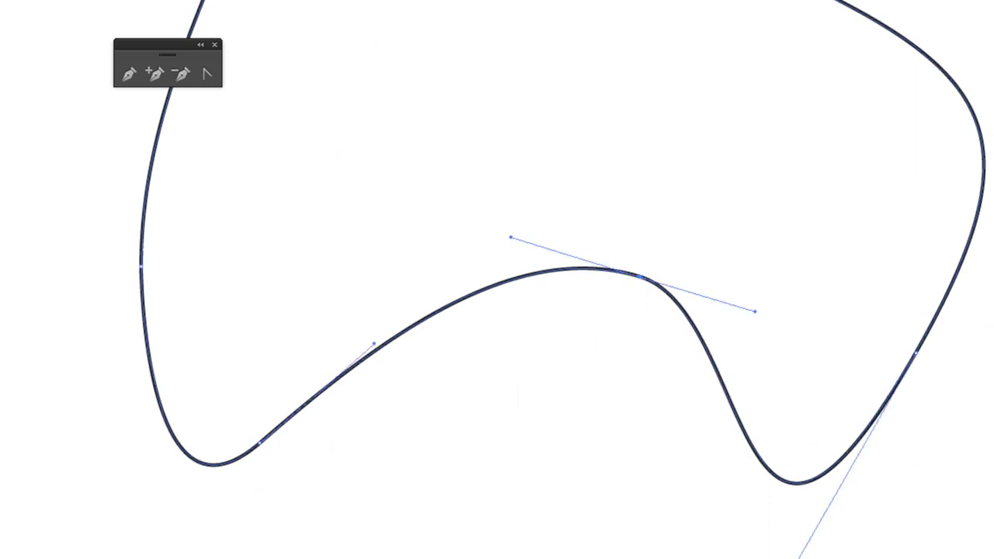
drag(336, 144, 334, 186)
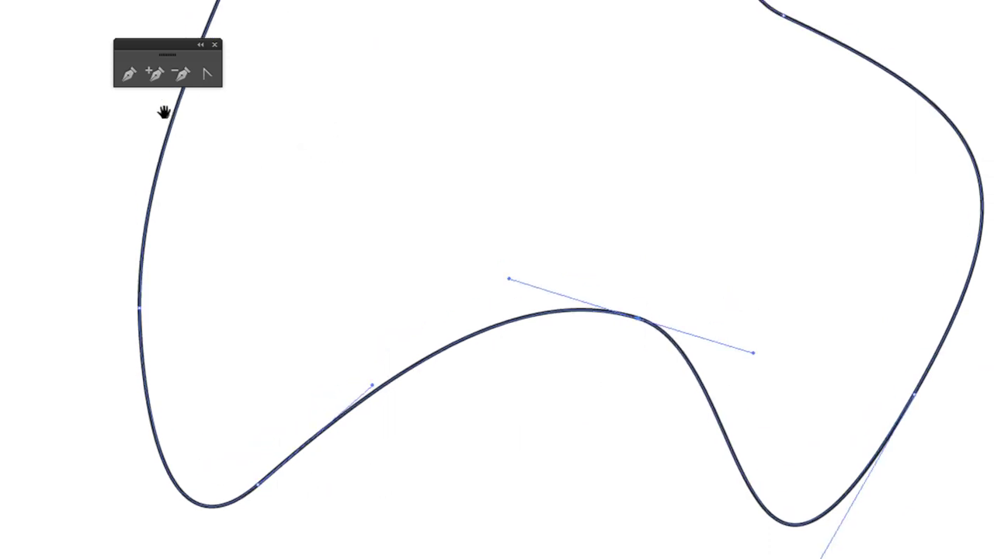
click(182, 75)
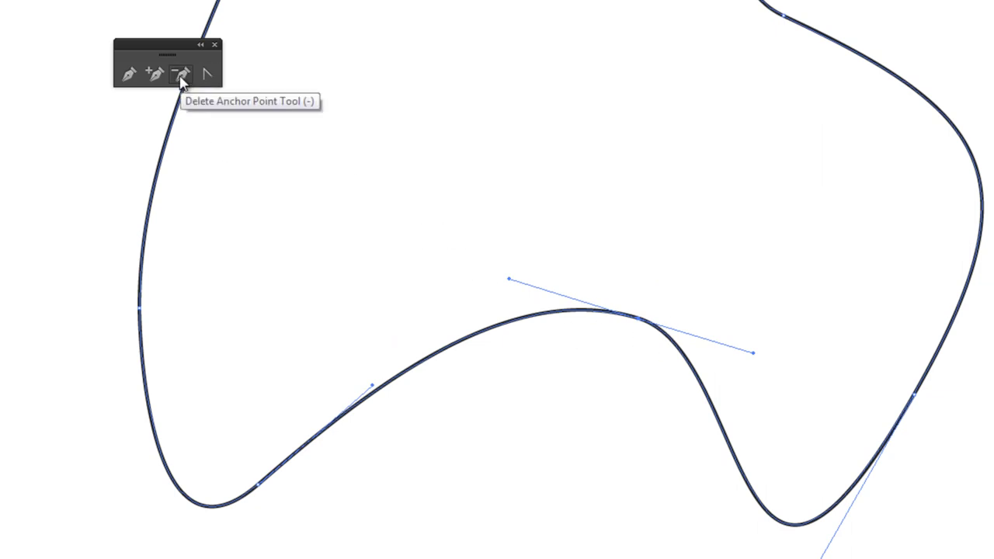
Delete the anchor at the top of the dip, then reshape the lower-left bend with its handle
click(641, 322)
drag(484, 335, 639, 213)
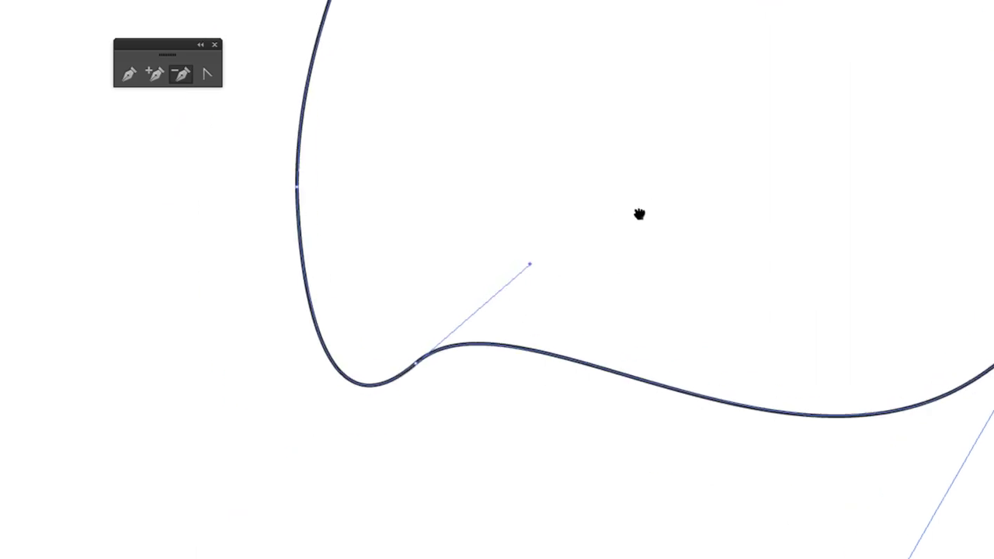
key(a)
click(420, 360)
mouse_move(530, 265)
mouse_down()
mouse_move(603, 195)
mouse_move(475, 409)
mouse_up()
drag(565, 279, 557, 342)
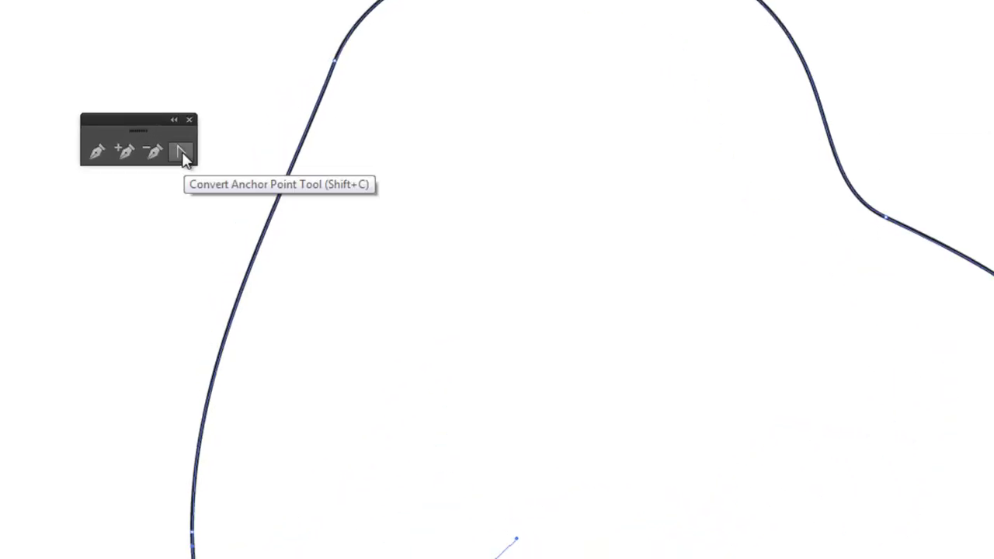
Convert the smooth anchor on the path's right bend into a sharp corner
drag(160, 132, 186, 134)
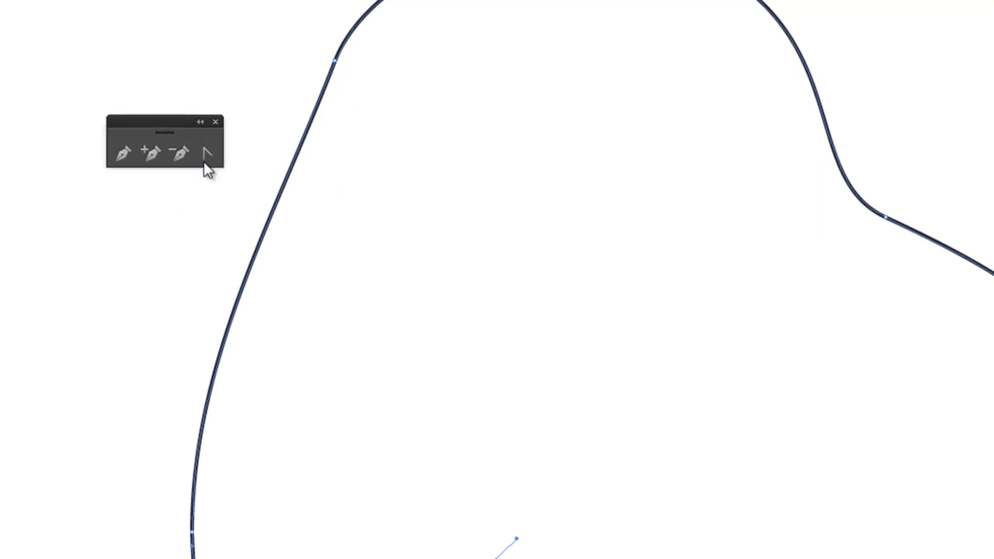
click(208, 155)
drag(791, 192, 725, 266)
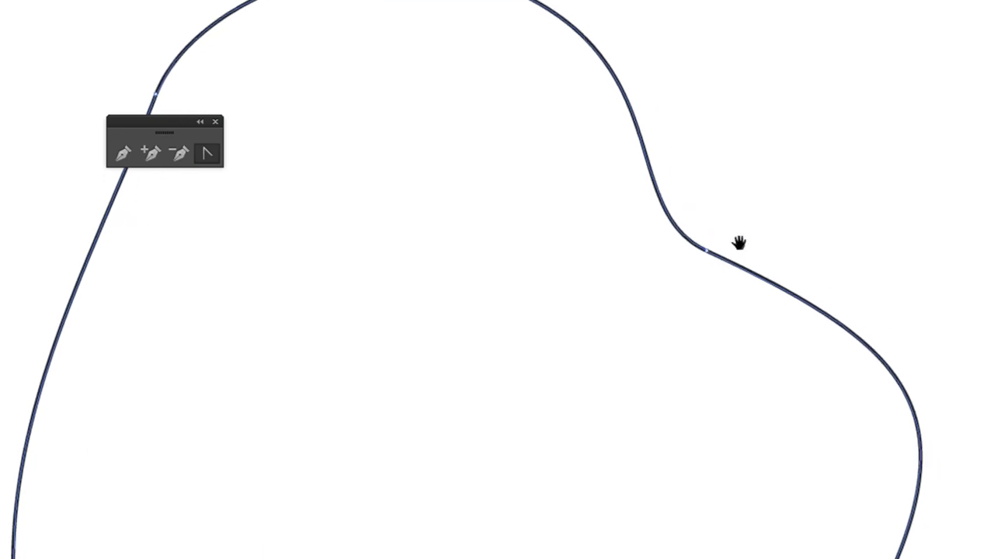
scroll(651, 180, up, 2)
drag(666, 355, 634, 380)
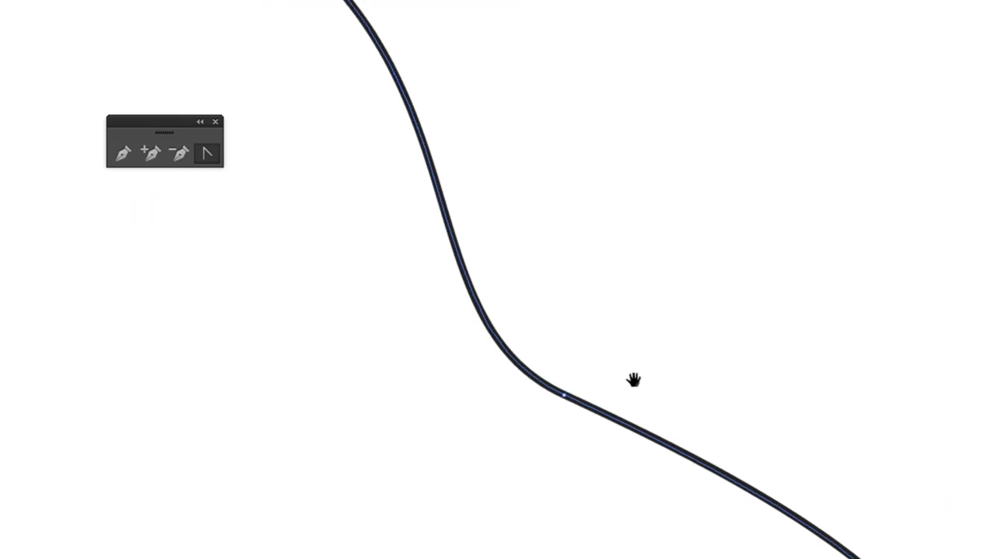
click(565, 397)
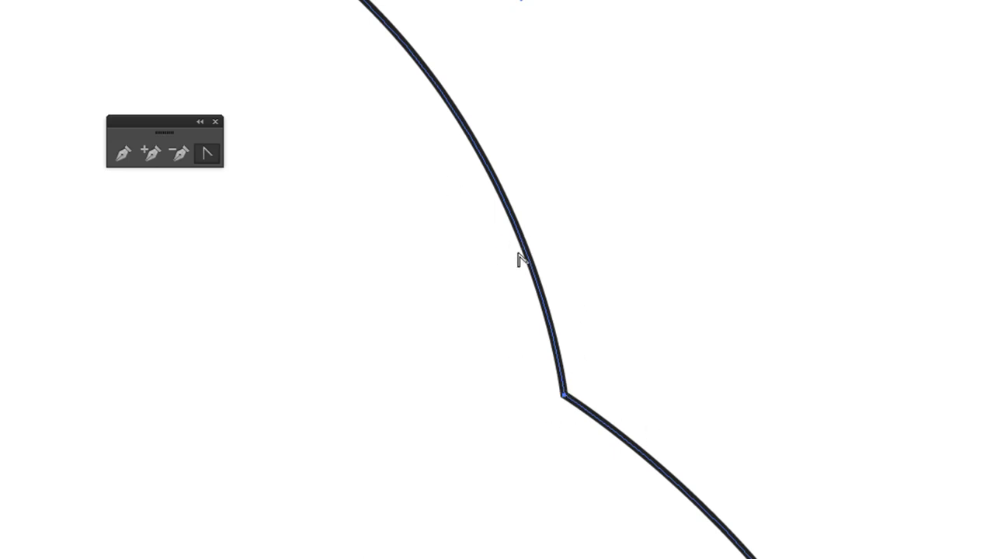
Convert the arc's smooth anchor into a corner and drag it further right
key(v)
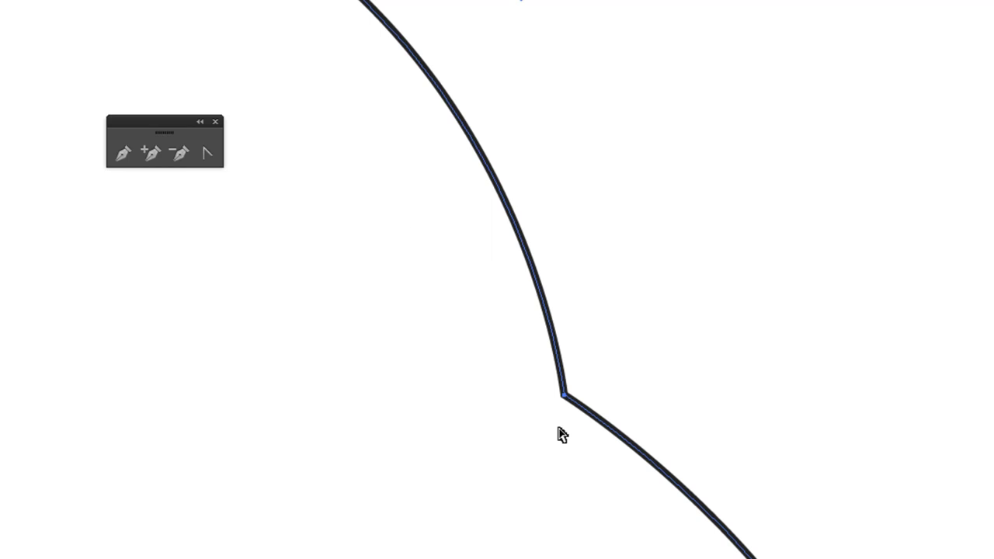
click(603, 387)
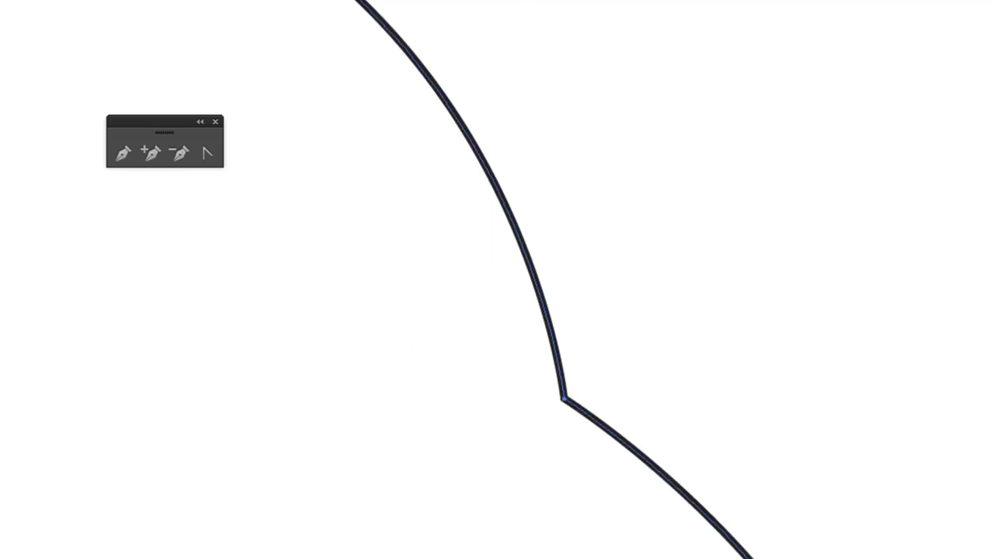
click(653, 359)
click(564, 400)
mouse_move(557, 353)
mouse_down()
mouse_move(454, 198)
mouse_move(602, 312)
mouse_up()
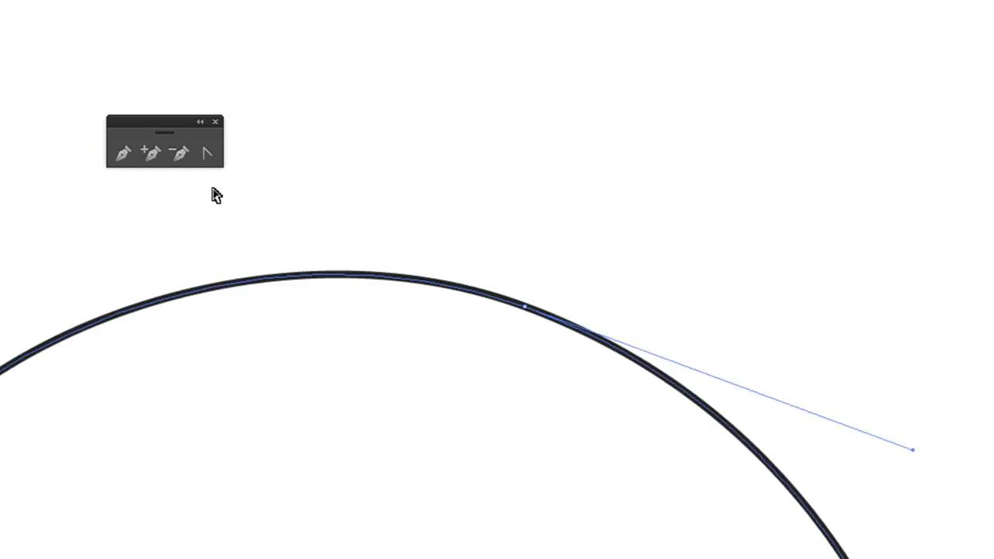
click(209, 153)
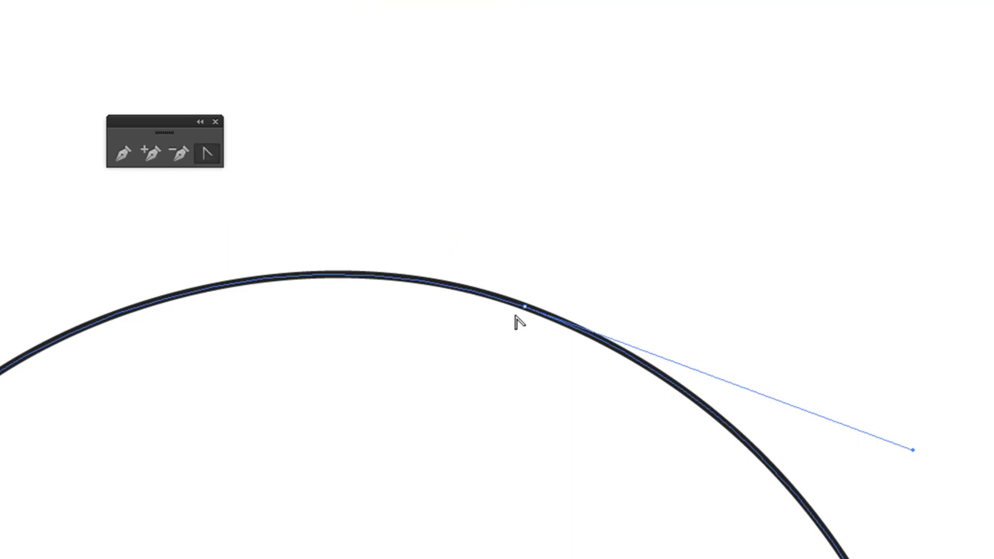
drag(547, 283, 506, 264)
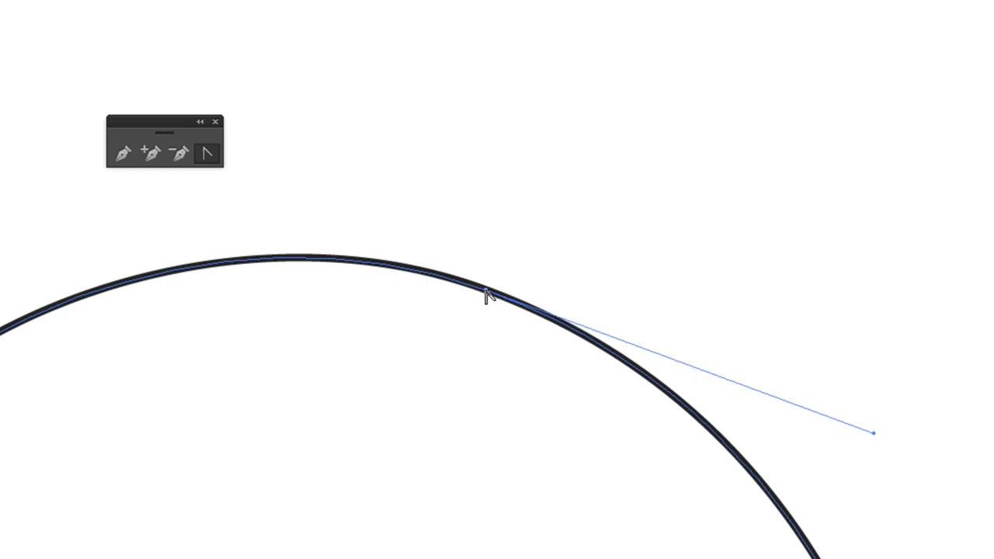
click(485, 292)
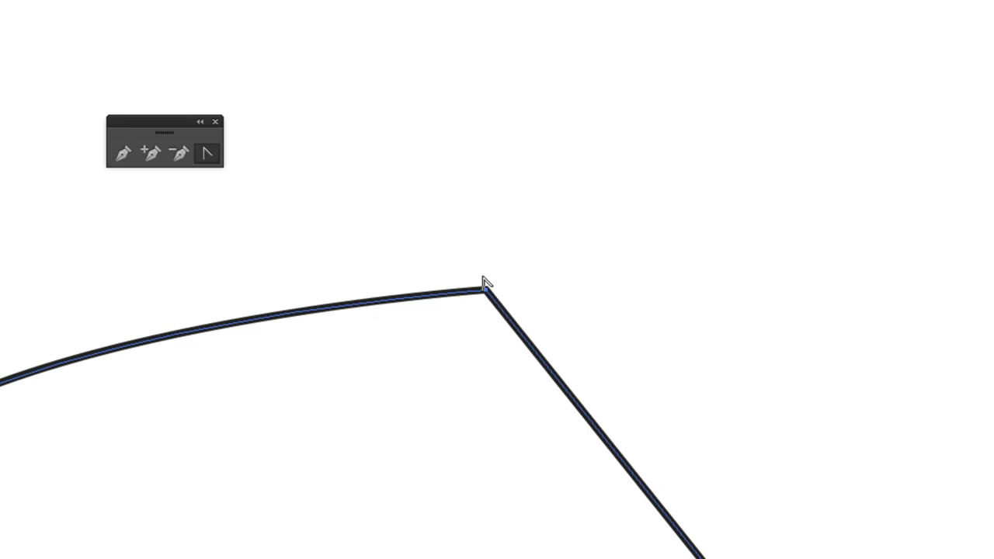
drag(485, 298, 571, 299)
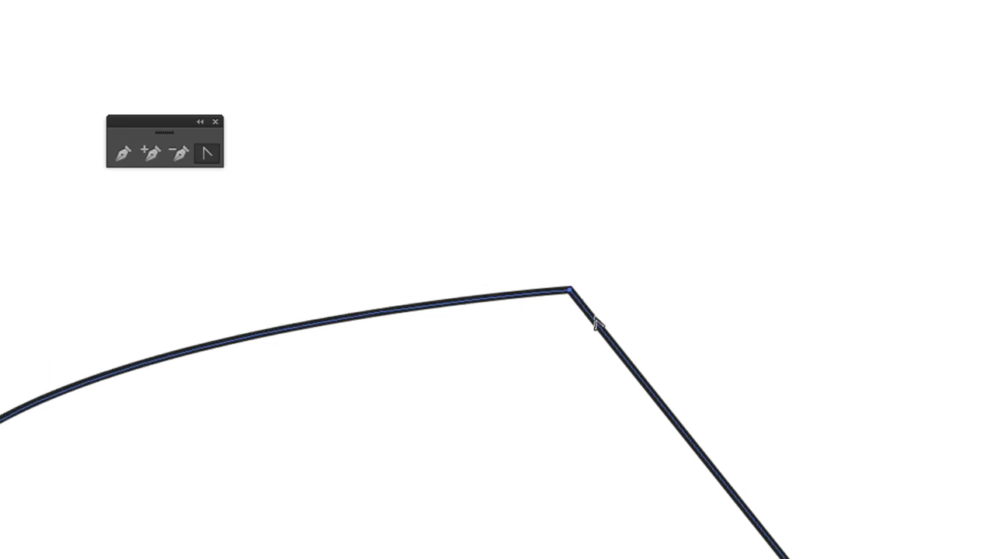
Turn the four remaining smooth anchors into sharp corners
drag(419, 466, 562, 371)
drag(581, 432, 820, 487)
mouse_move(544, 350)
mouse_down()
mouse_move(665, 288)
mouse_move(526, 205)
mouse_move(554, 417)
mouse_up()
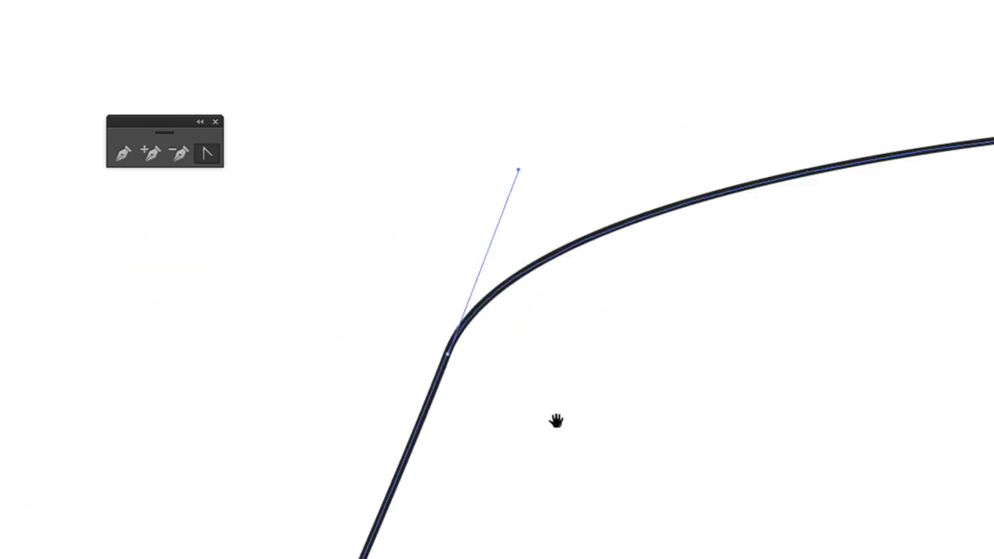
click(449, 357)
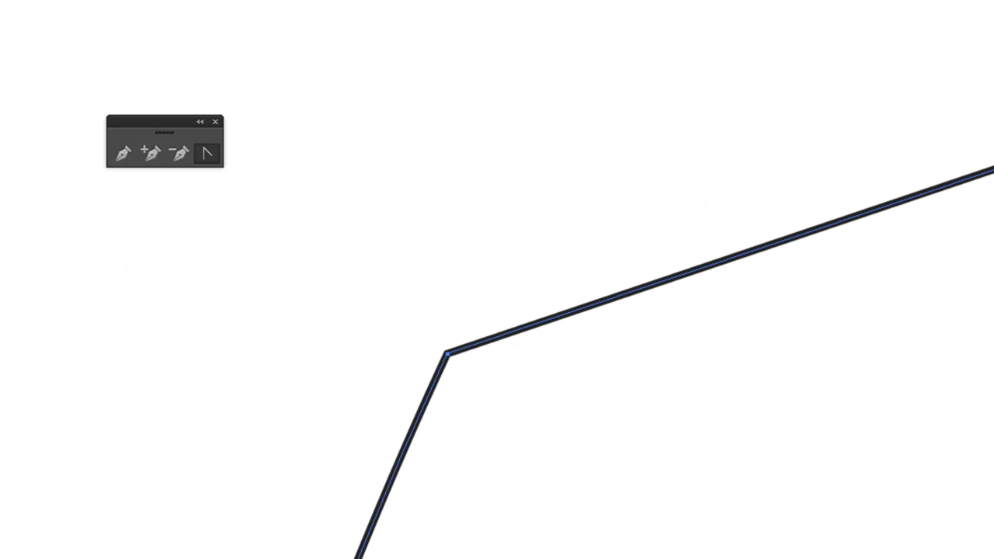
drag(630, 277, 420, 196)
drag(320, 247, 386, 411)
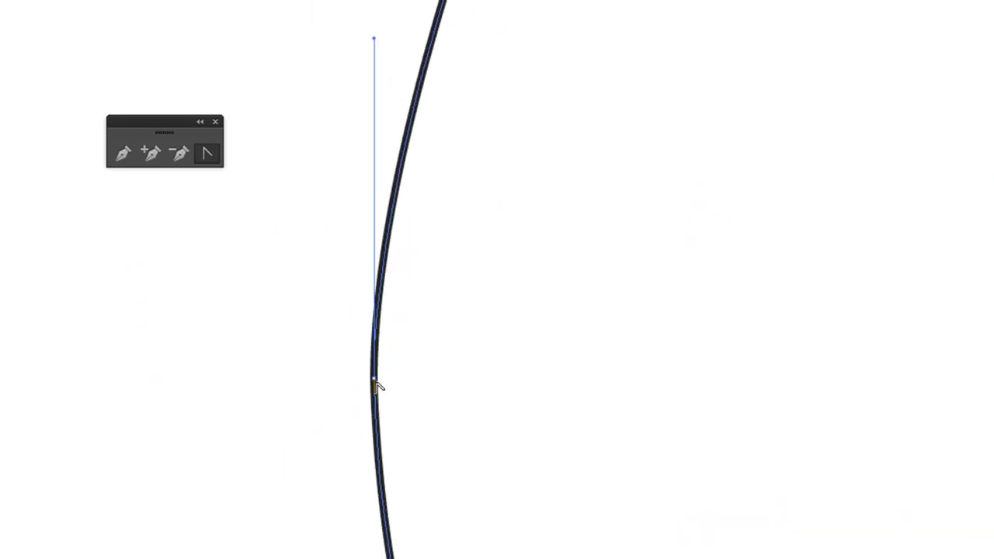
click(374, 379)
mouse_move(751, 344)
mouse_down()
mouse_move(696, 351)
mouse_move(652, 316)
mouse_move(690, 440)
mouse_move(481, 546)
mouse_up()
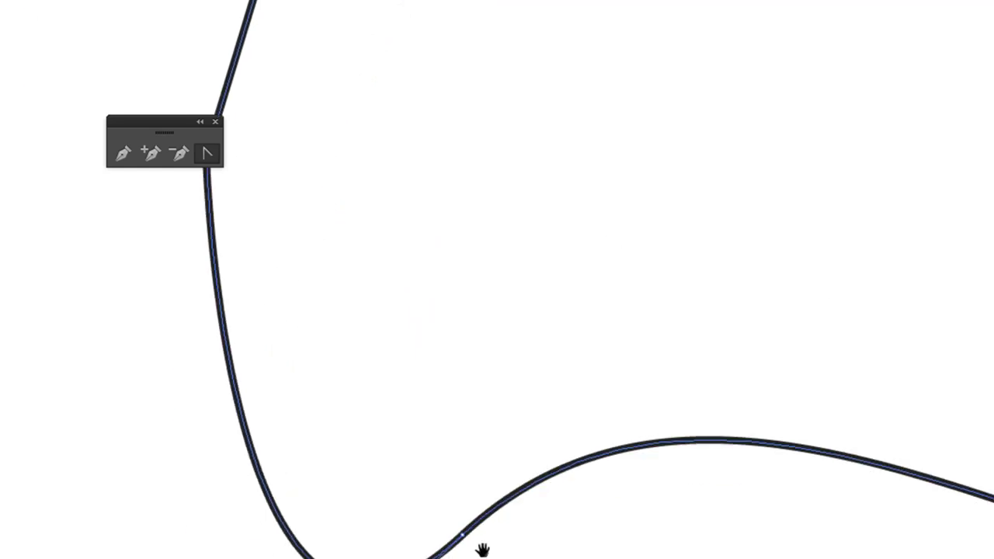
click(463, 535)
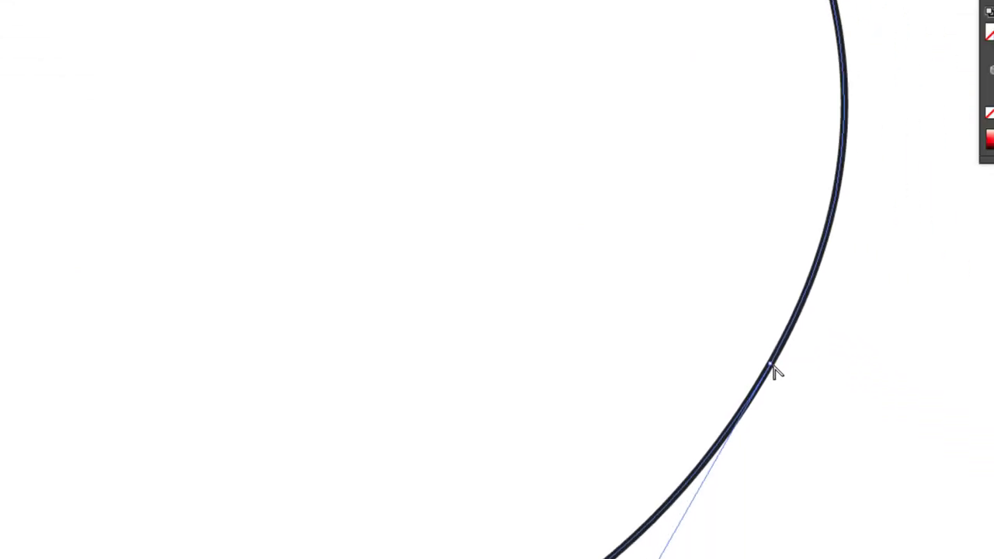
click(772, 365)
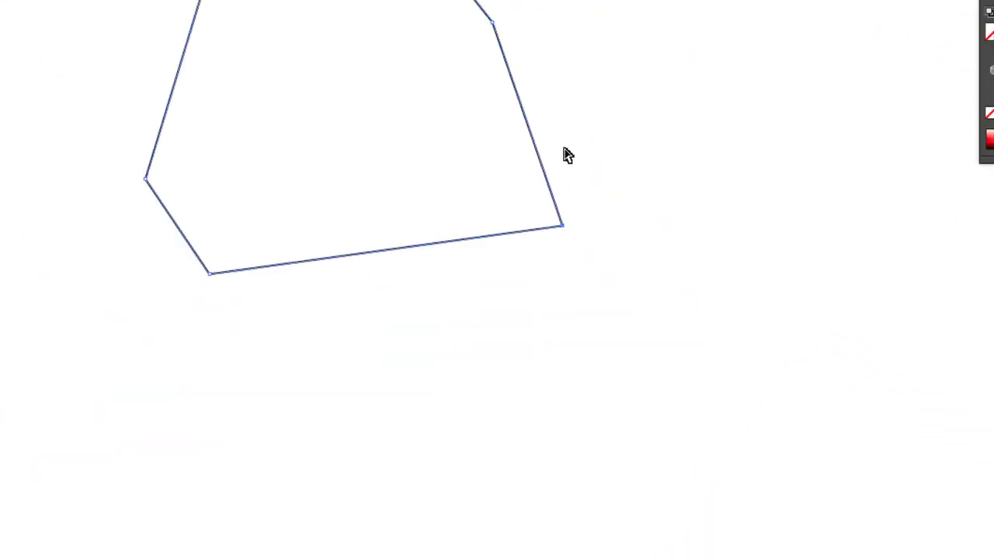
scroll(473, 167, up, 2)
drag(342, 112, 340, 29)
scroll(339, 28, up, 2)
drag(528, 4, 291, 111)
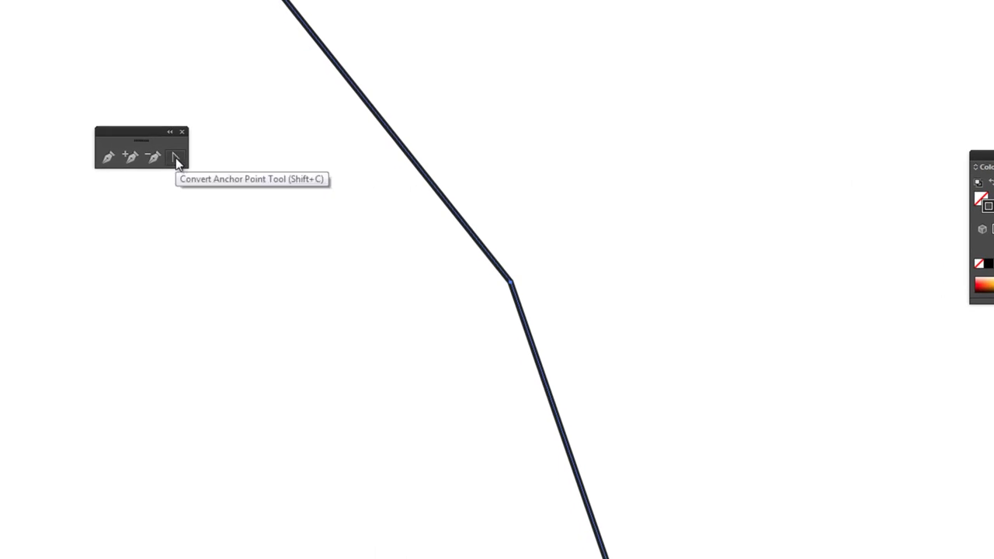
With the Convert Anchor Point tool, click off the corner and dismiss the missing-anchor warning
click(176, 157)
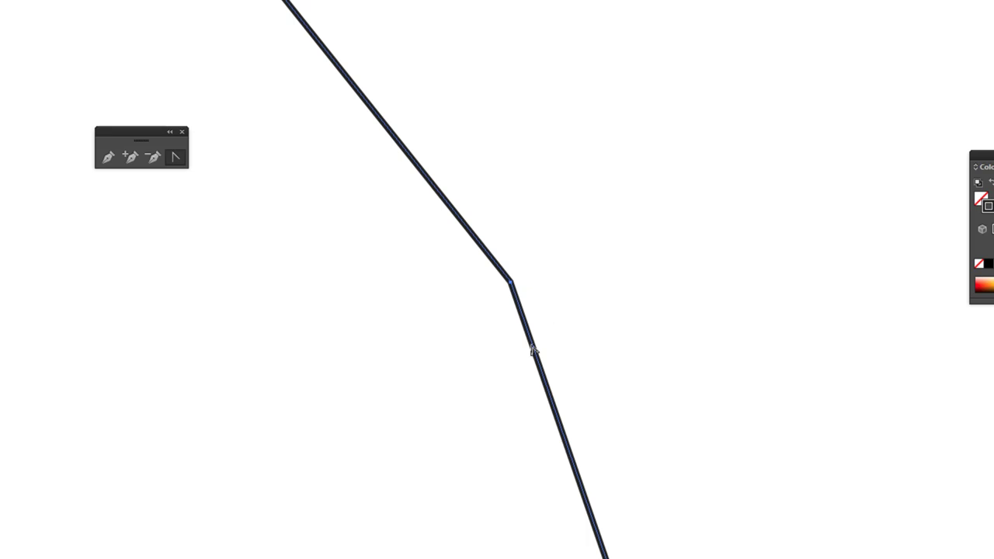
click(512, 286)
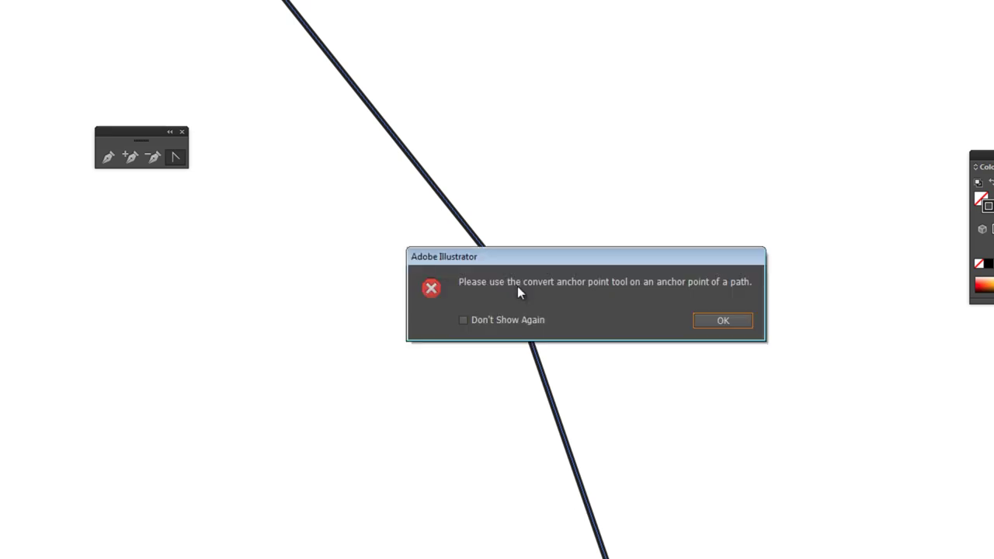
click(716, 320)
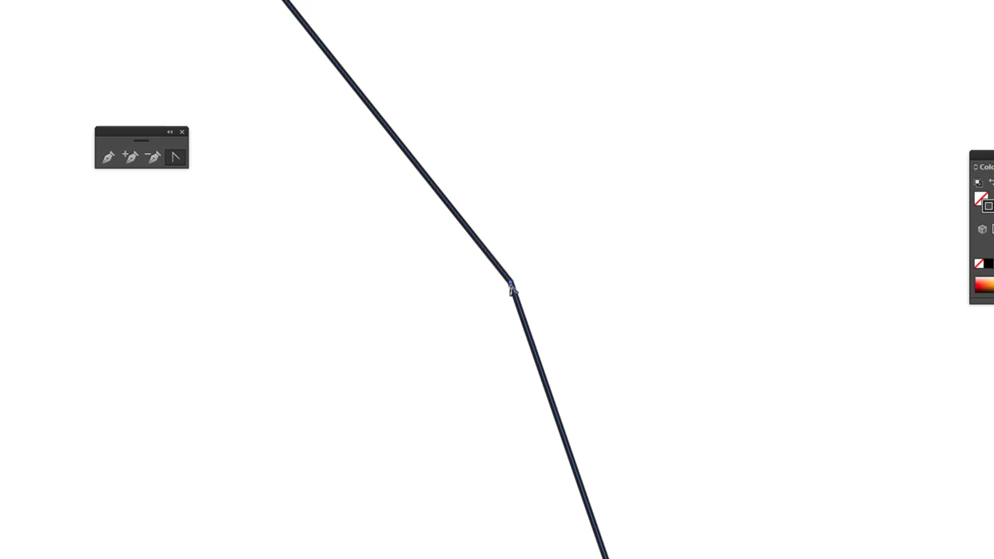
Drag handles out of the first corner anchor and refine the curve with Direct Selection
drag(512, 285, 535, 297)
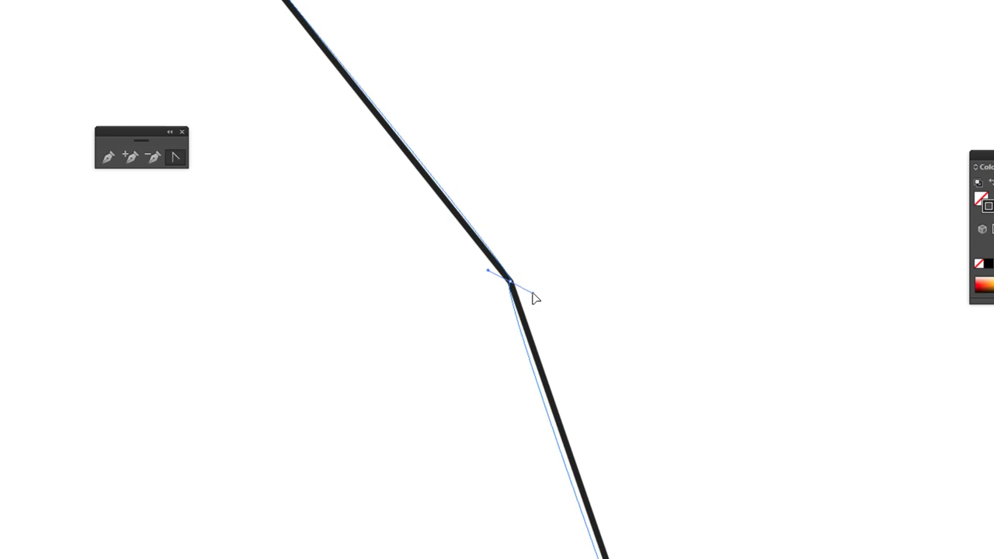
mouse_move(534, 298)
mouse_down()
mouse_move(547, 303)
mouse_move(501, 198)
mouse_move(411, 85)
mouse_up()
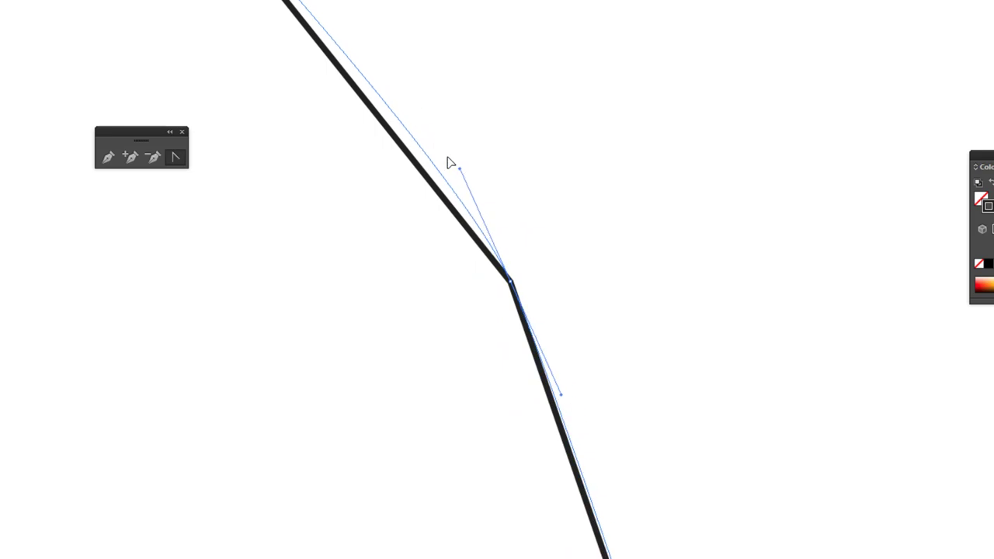
mouse_move(411, 85)
mouse_down()
mouse_move(476, 249)
mouse_move(404, 116)
mouse_move(424, 87)
mouse_up()
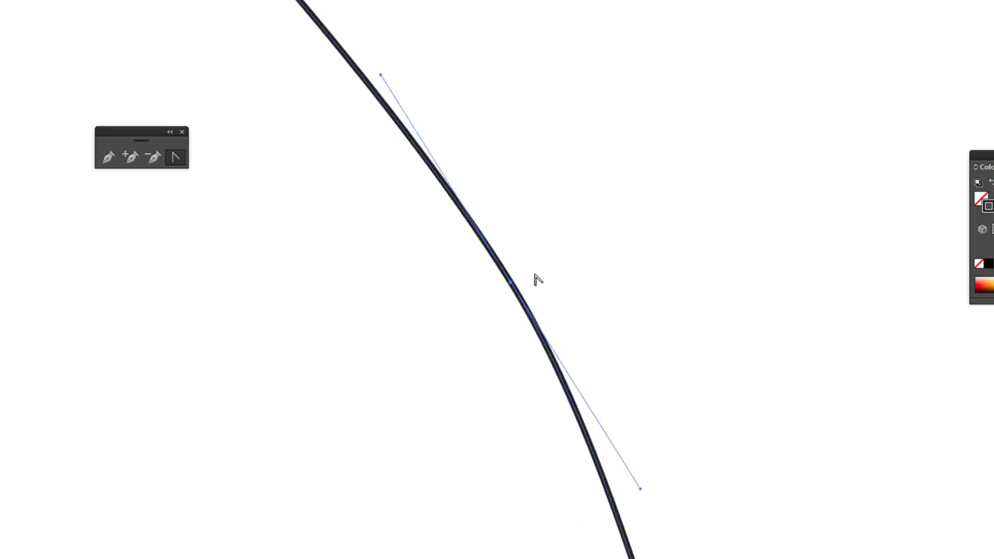
key(a)
mouse_move(511, 289)
mouse_down()
mouse_move(544, 262)
mouse_move(535, 278)
mouse_up()
drag(663, 488, 699, 543)
Pull handles from the next corner to round it into a smooth curve
scroll(554, 271, up, 3)
drag(546, 230, 764, 292)
drag(388, 344, 629, 211)
drag(428, 238, 584, 311)
mouse_move(553, 271)
mouse_down()
mouse_move(542, 307)
mouse_move(484, 324)
mouse_up()
mouse_move(447, 272)
mouse_down()
mouse_move(465, 289)
mouse_move(469, 281)
mouse_up()
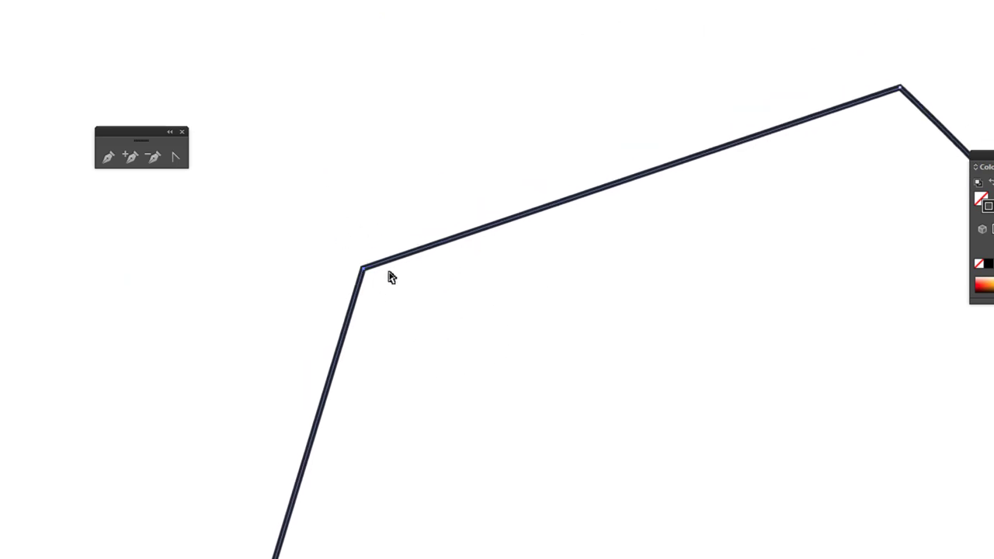
click(175, 158)
drag(363, 269, 264, 406)
drag(754, 275, 567, 224)
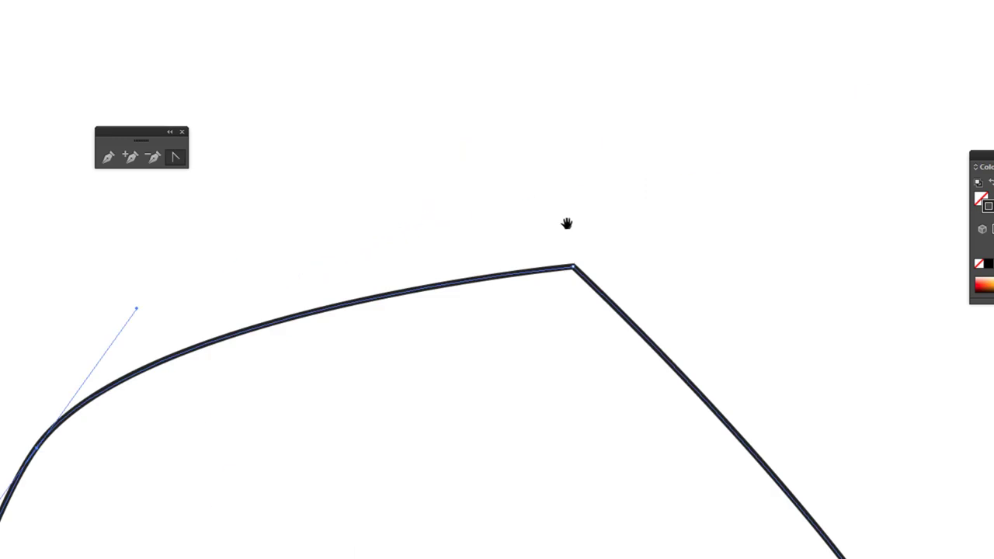
Round the top, left and lower-right corners into smooth curves
drag(574, 268, 455, 241)
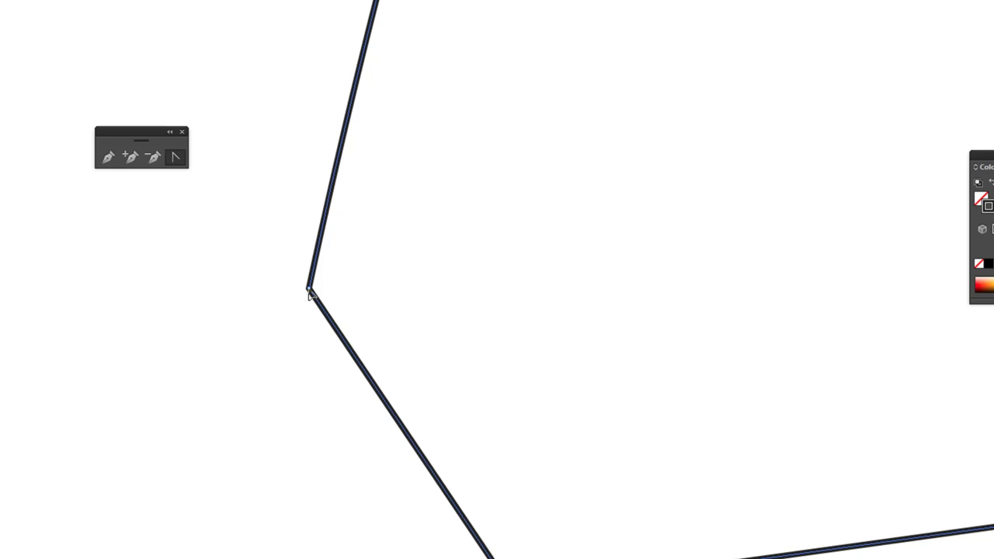
drag(309, 291, 331, 406)
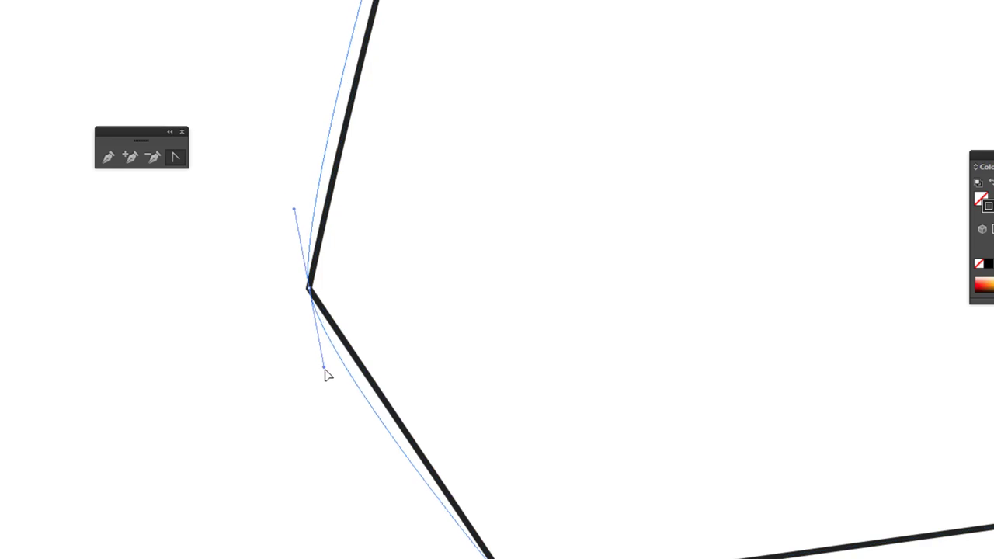
mouse_move(502, 558)
mouse_down()
mouse_move(371, 397)
mouse_move(491, 438)
mouse_up()
drag(783, 348, 531, 376)
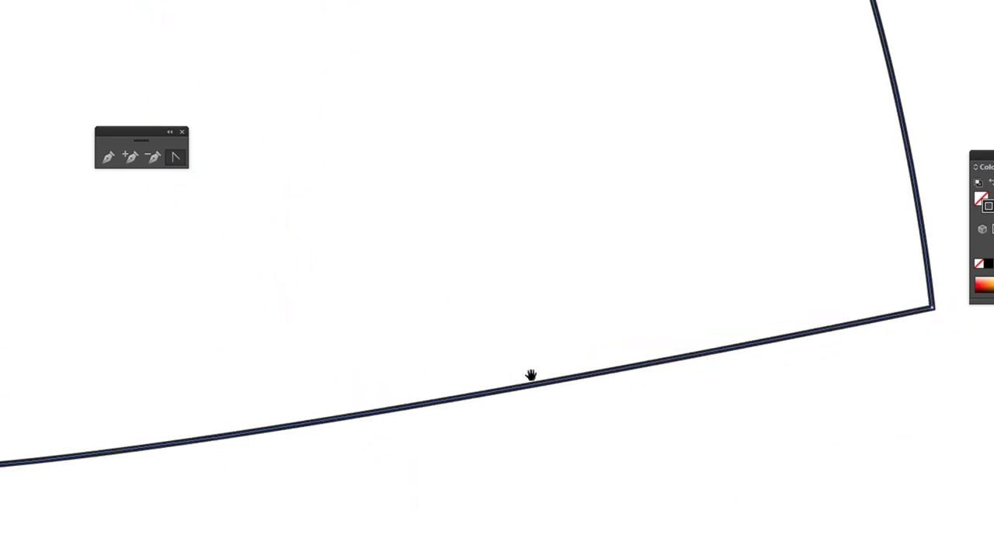
drag(947, 270, 531, 395)
drag(517, 434, 592, 308)
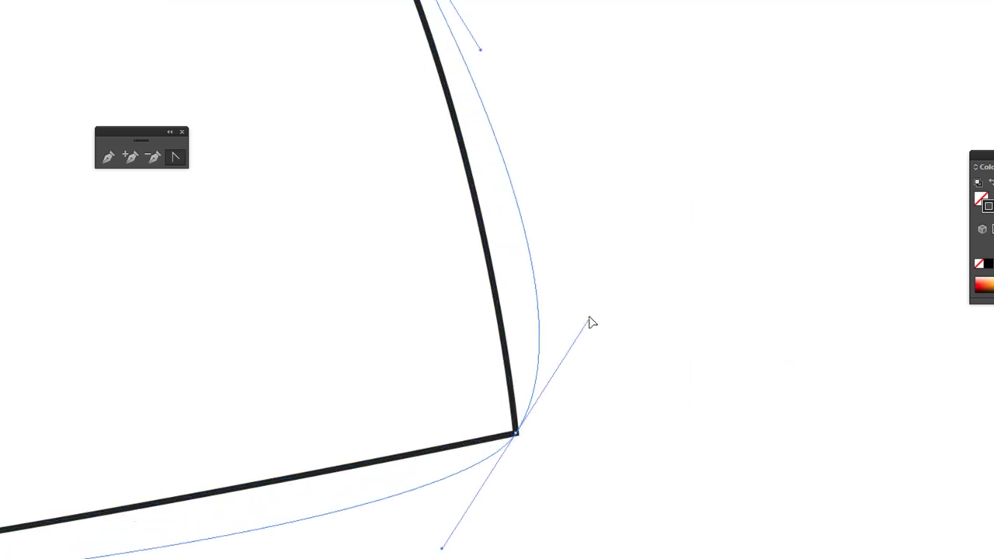
scroll(632, 328, left, 5)
scroll(421, 260, down, 1)
scroll(421, 260, down, 1)
scroll(422, 260, up, 2)
scroll(562, 328, up, 1)
scroll(663, 435, down, 1)
drag(663, 435, 479, 289)
drag(521, 357, 574, 393)
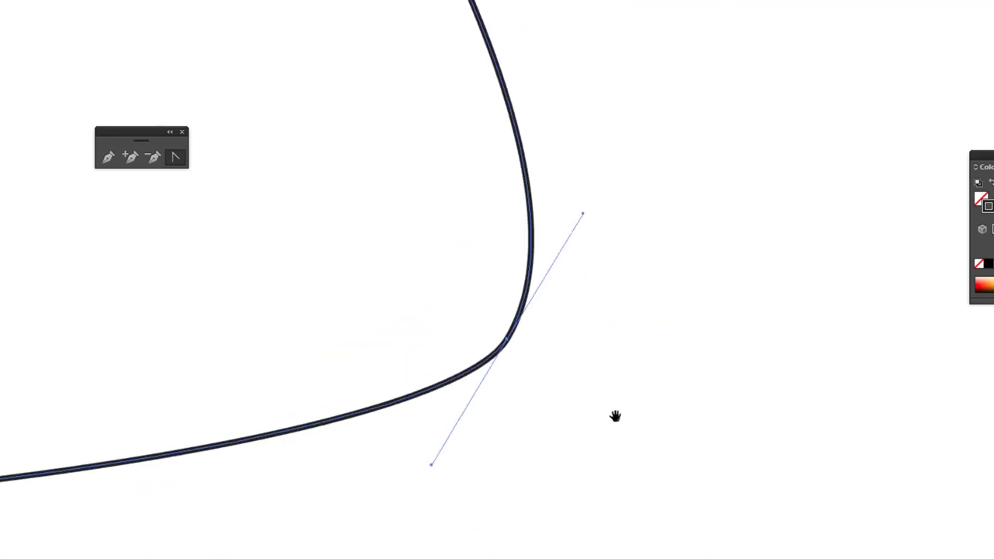
scroll(568, 375, down, 1)
scroll(683, 420, up, 1)
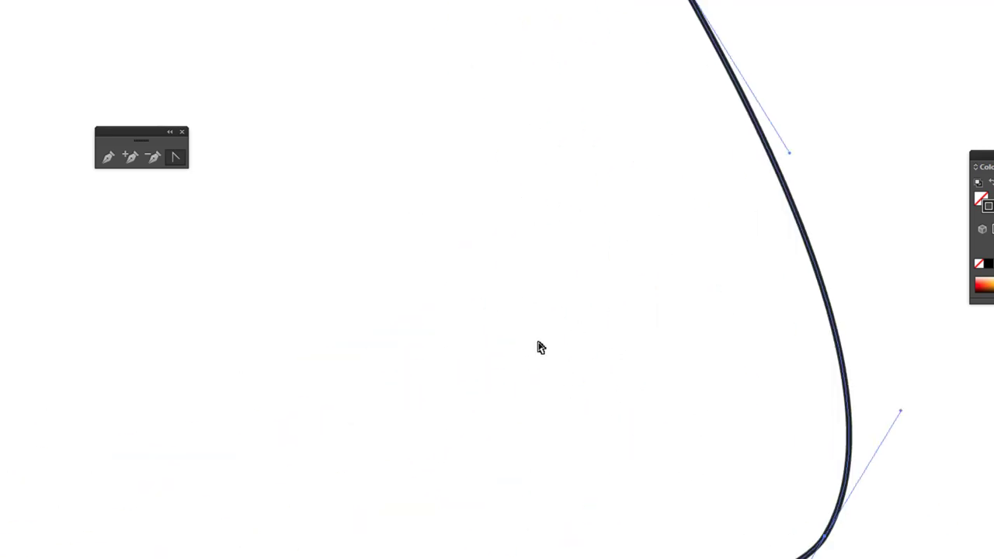
scroll(541, 347, down, 2)
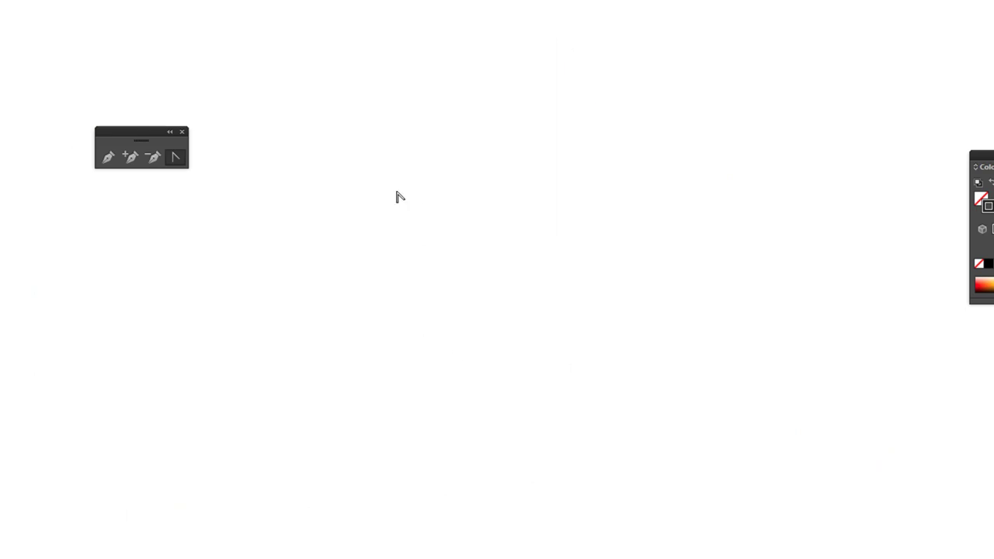
Draw and delete a trial Pen curve, enable Smart Guides, then place a new path's first anchor
key(p)
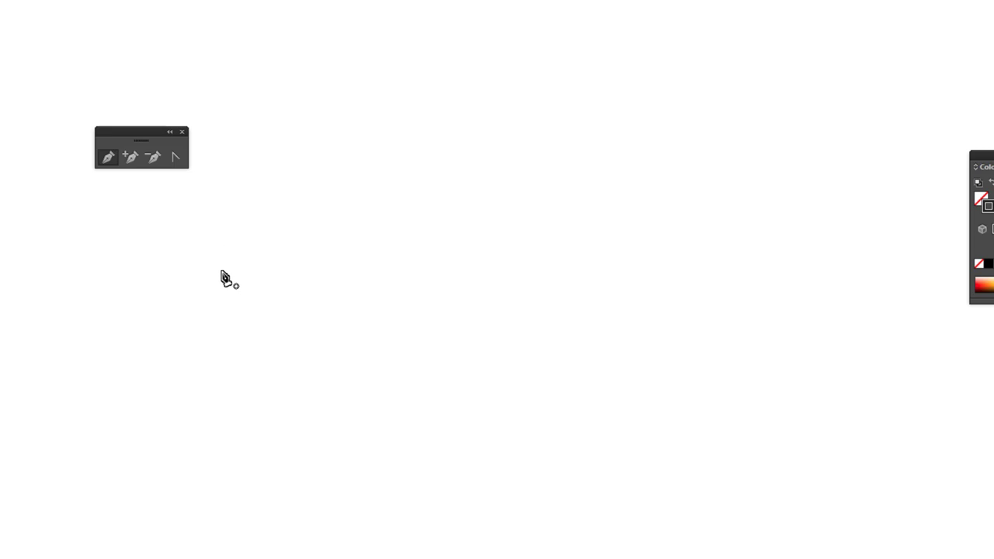
drag(249, 284, 298, 355)
key(Delete)
key(ctrl+u)
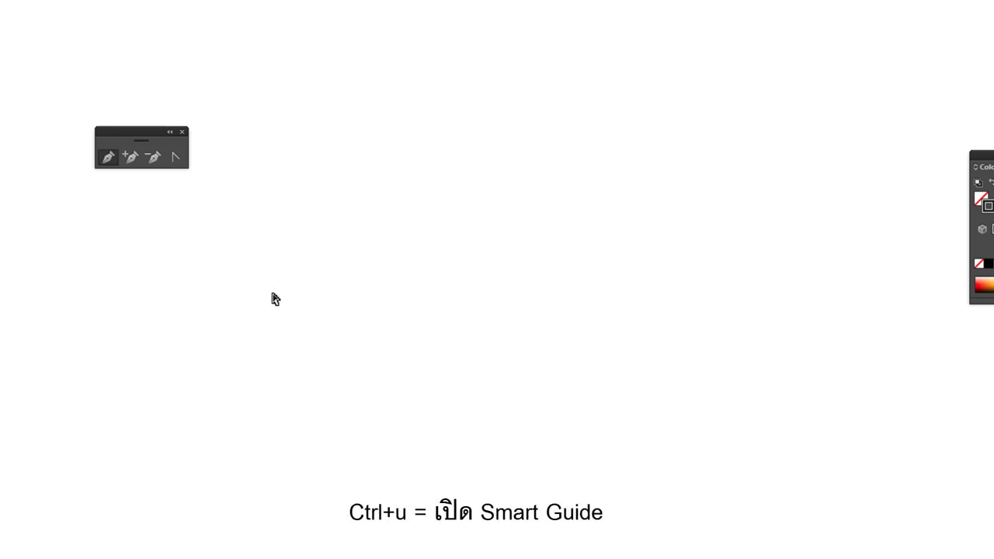
click(239, 260)
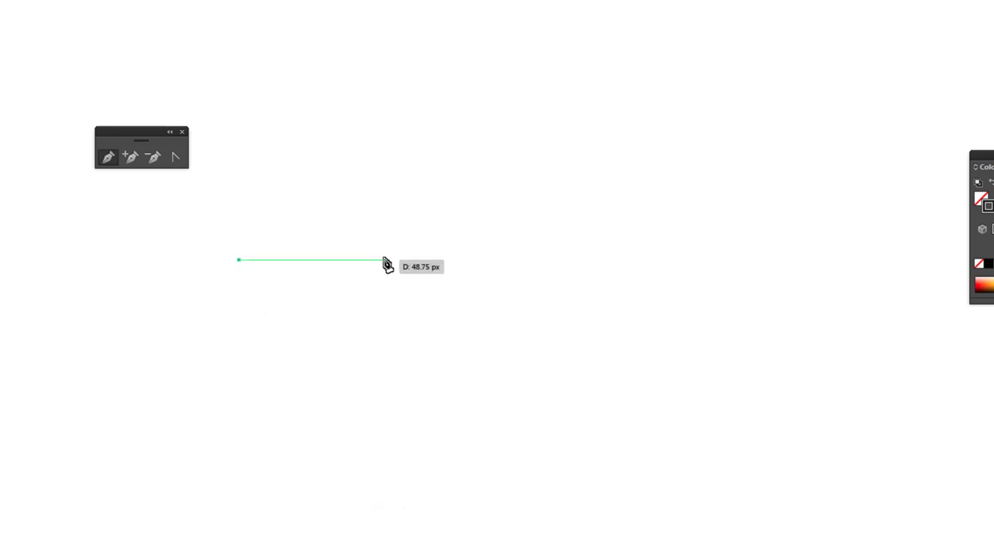
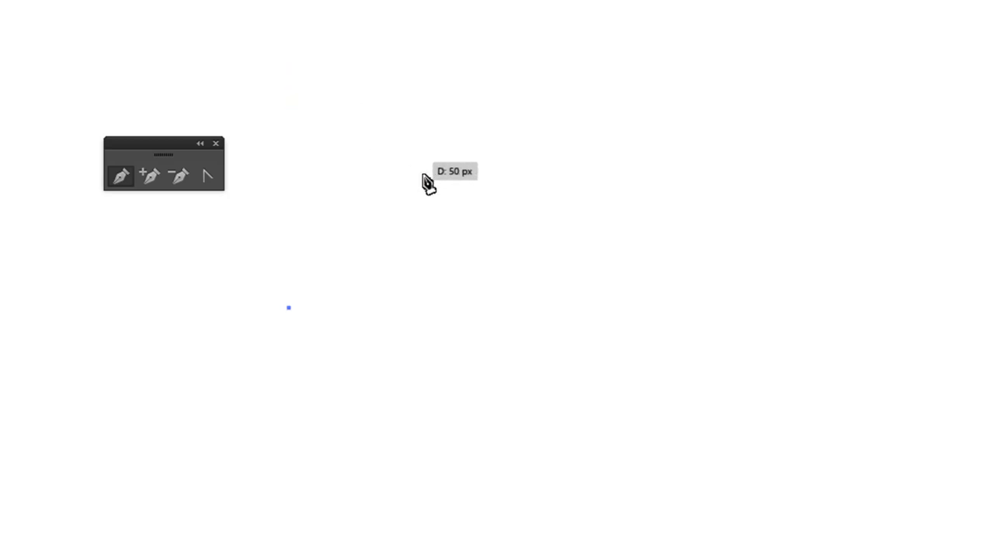
Draw a Pen-tool wave with curved anchors forming crests and troughs
key(Escape)
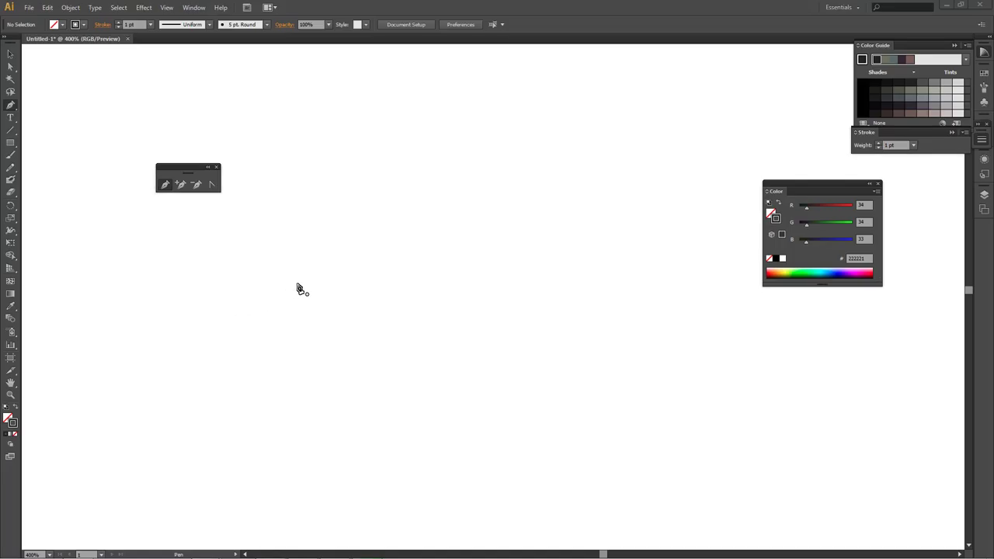
key(space)
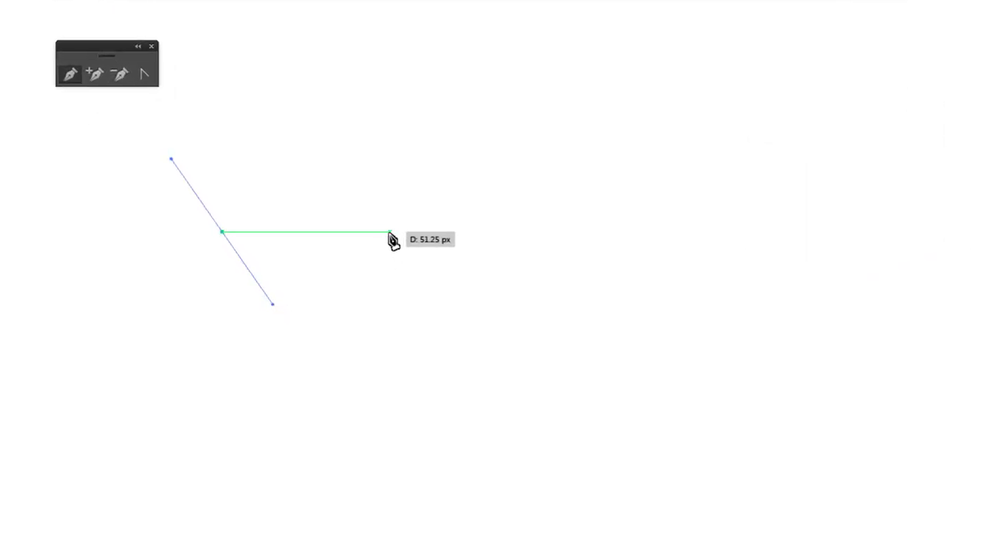
drag(404, 232, 461, 158)
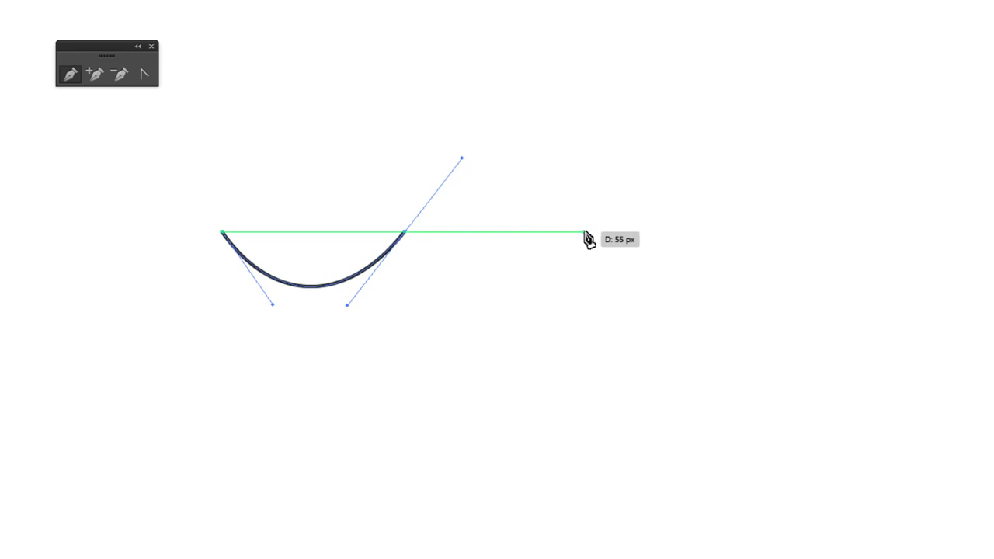
drag(587, 231, 640, 304)
drag(696, 245, 590, 254)
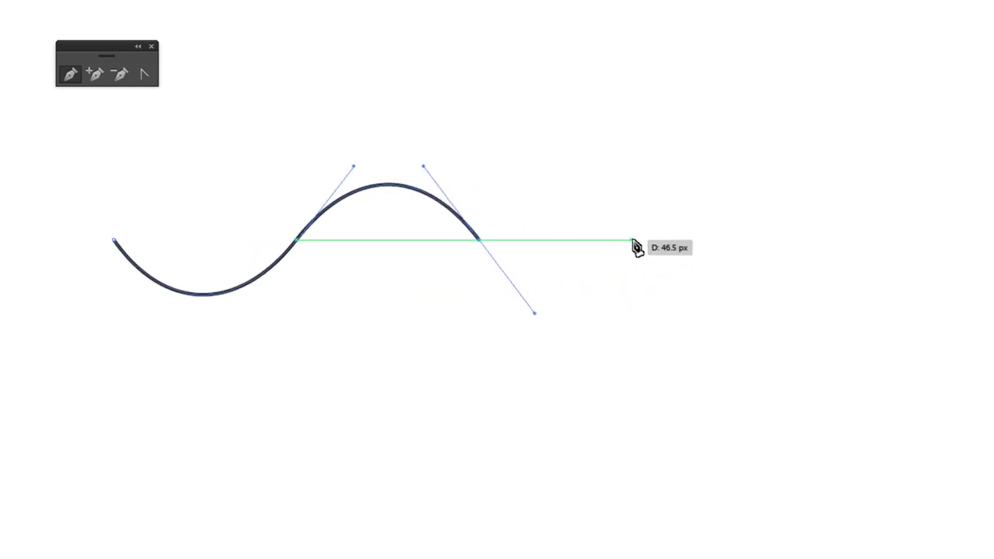
drag(651, 240, 712, 166)
mouse_move(757, 241)
mouse_down()
mouse_move(594, 273)
mouse_move(697, 349)
mouse_up()
Redraw the wave's final segment and finish the path, deselecting it
scroll(664, 204, down, 3)
scroll(664, 205, left, 3)
scroll(721, 222, right, 2)
scroll(722, 222, up, 2)
scroll(714, 244, right, 2)
key(ctrl+z)
drag(626, 240, 682, 315)
scroll(615, 200, left, 5)
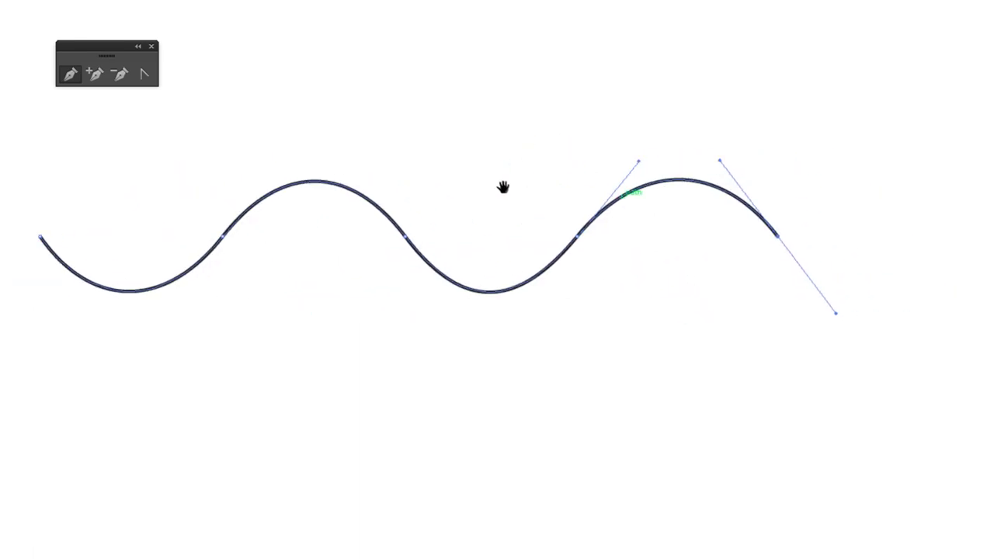
key(ctrl+shift+a)
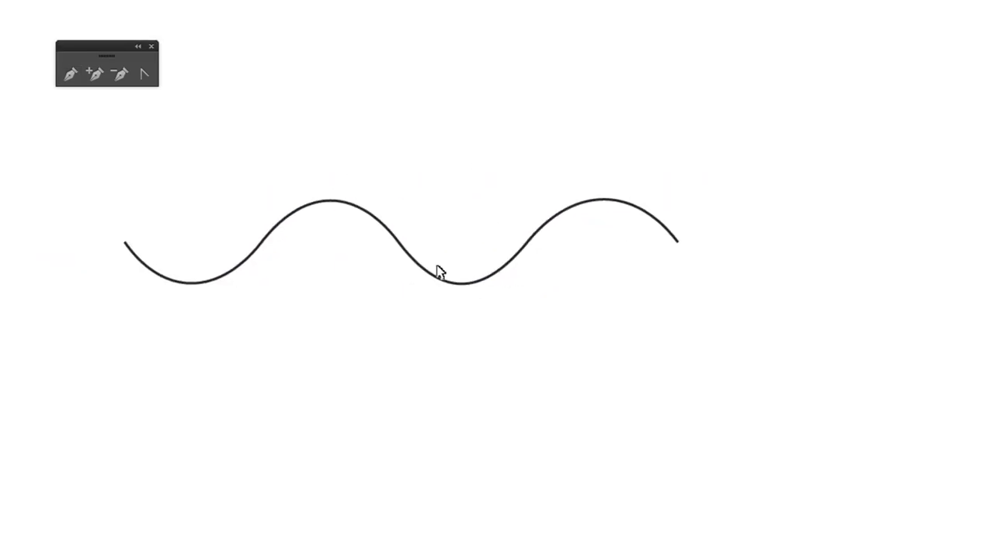
Reshape the wave's crests and troughs by dragging its anchor handles with Direct Selection
click(437, 271)
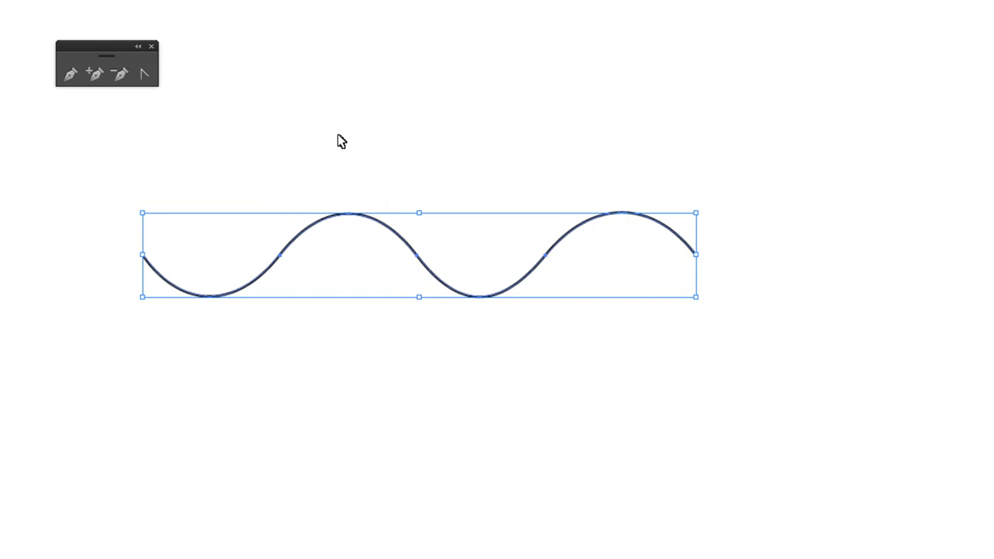
click(296, 261)
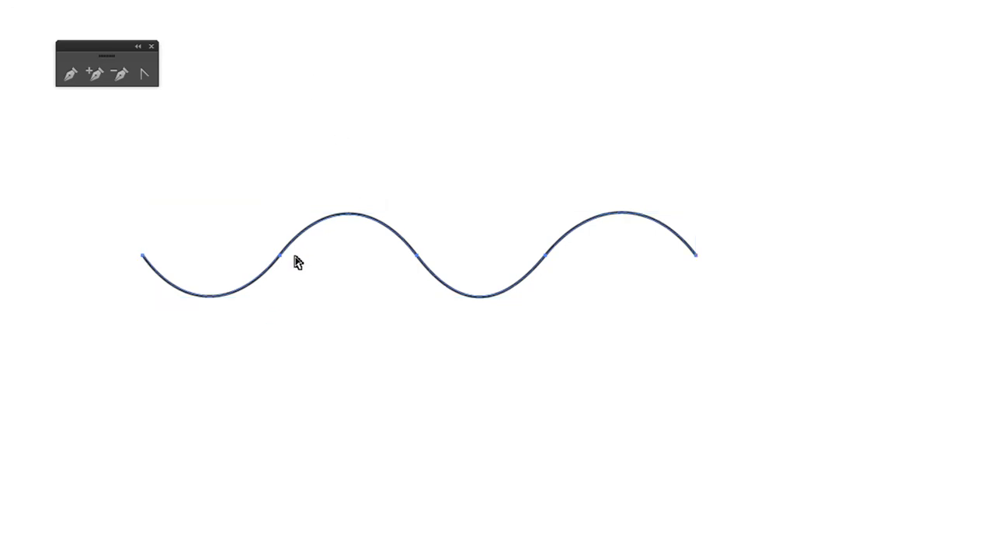
drag(323, 202, 374, 129)
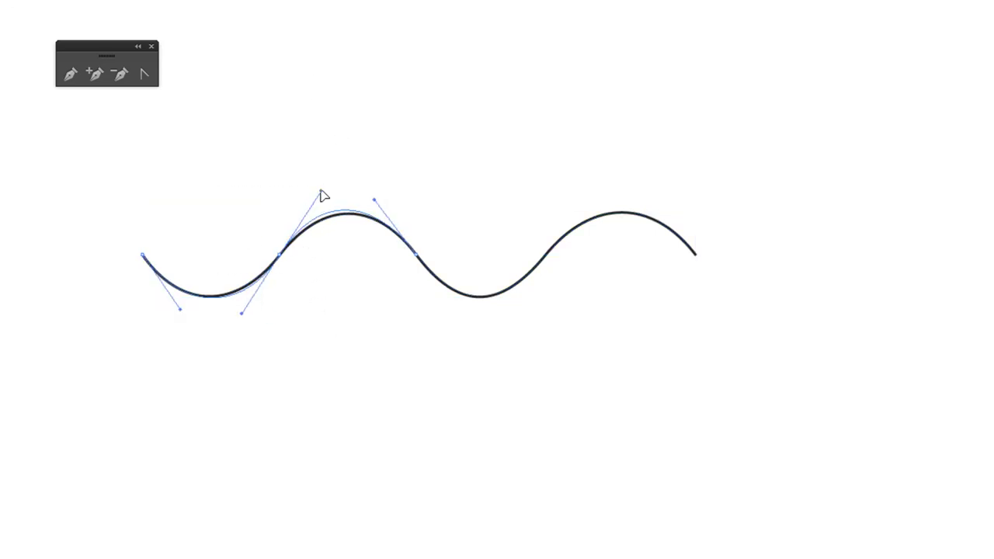
key(ctrl+z)
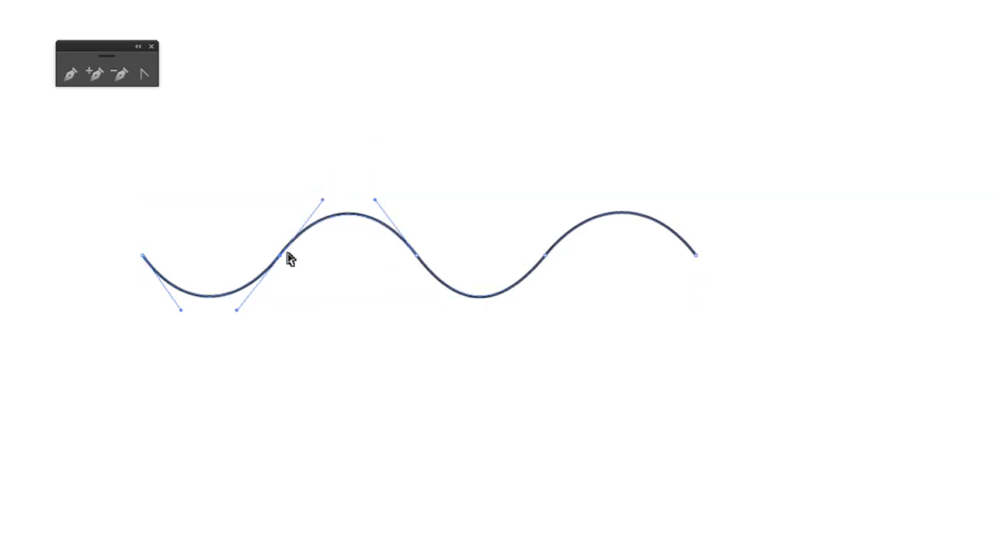
drag(324, 202, 356, 147)
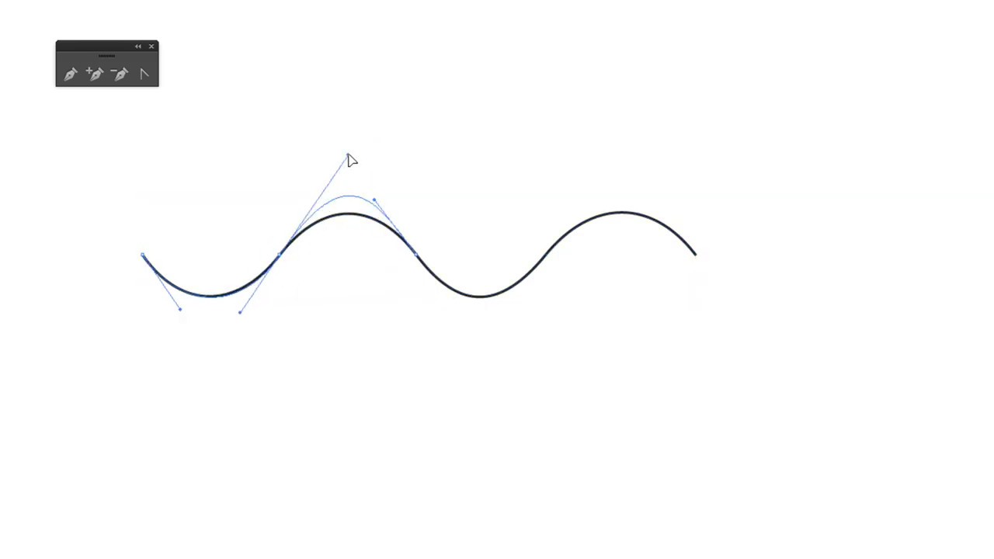
drag(240, 311, 200, 365)
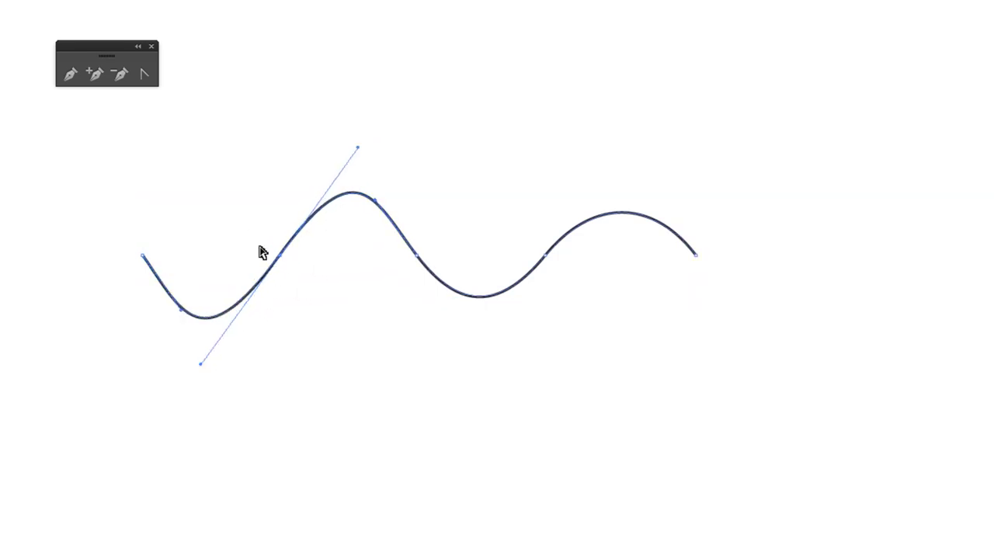
drag(569, 274, 484, 223)
click(463, 206)
drag(508, 151, 535, 104)
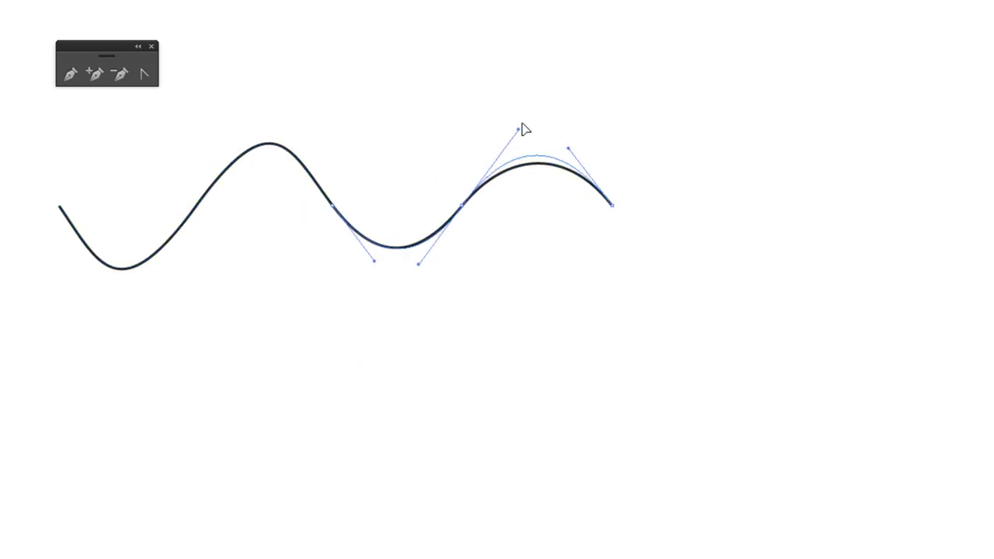
drag(421, 266, 400, 304)
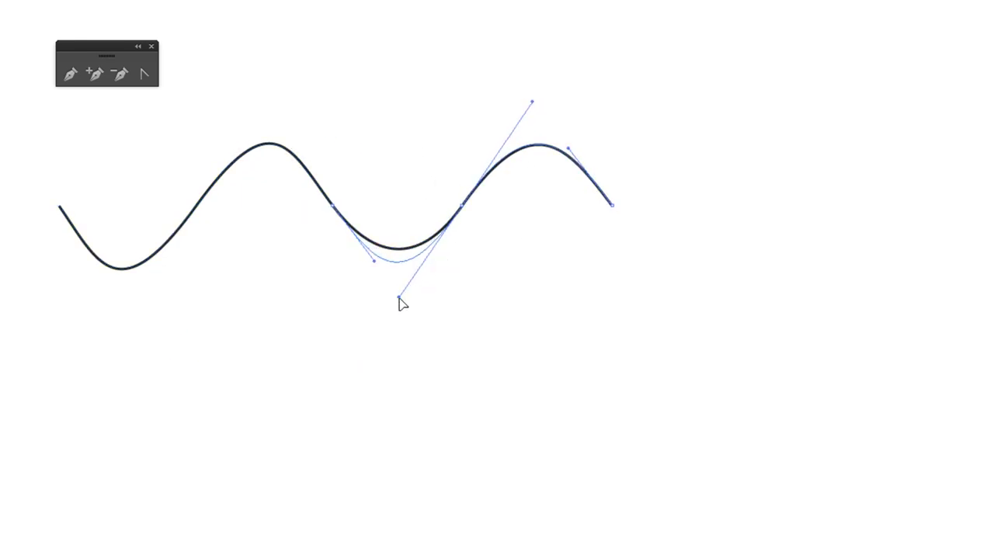
Marquee-select the whole wave, delete it, and return to the Pen tool
click(519, 344)
drag(538, 180, 633, 240)
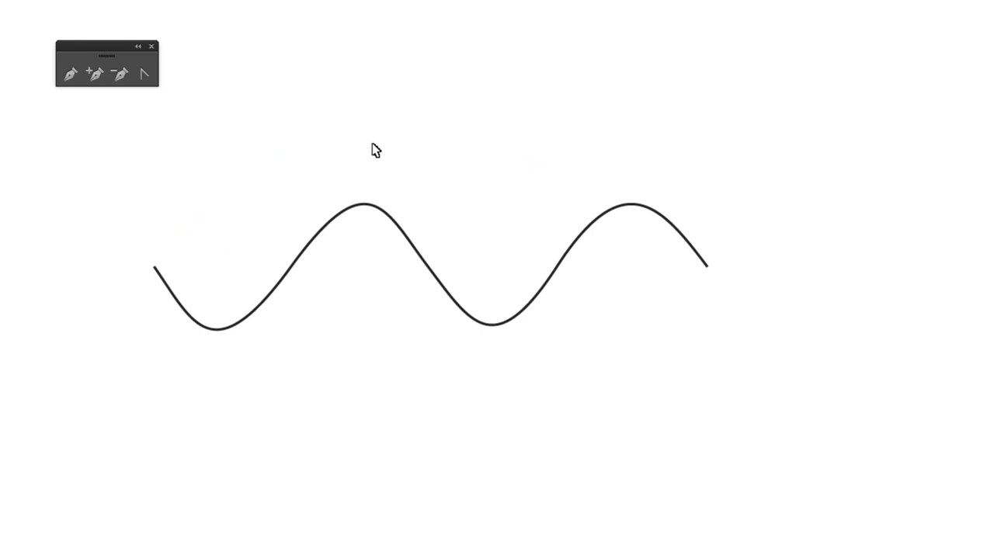
drag(305, 105, 415, 326)
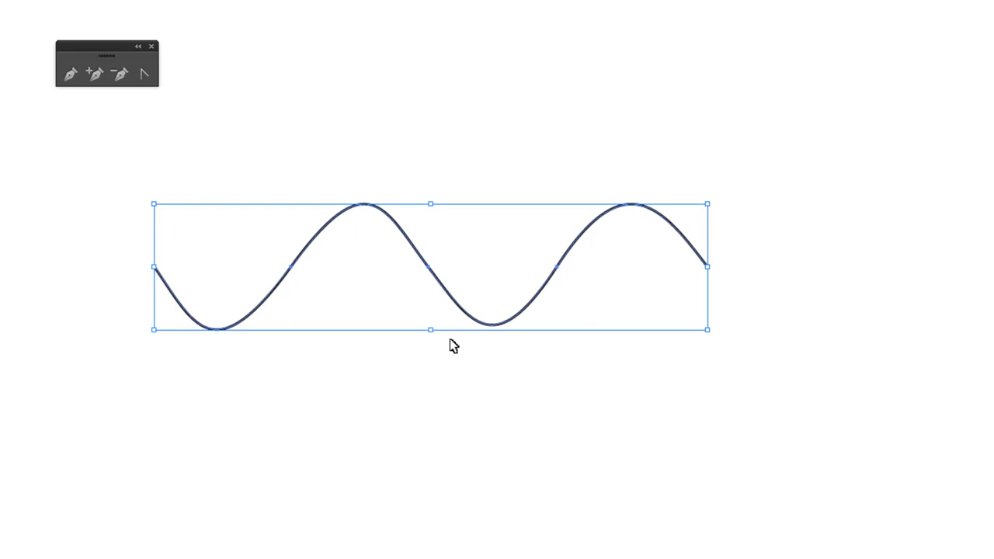
key(Delete)
key(p)
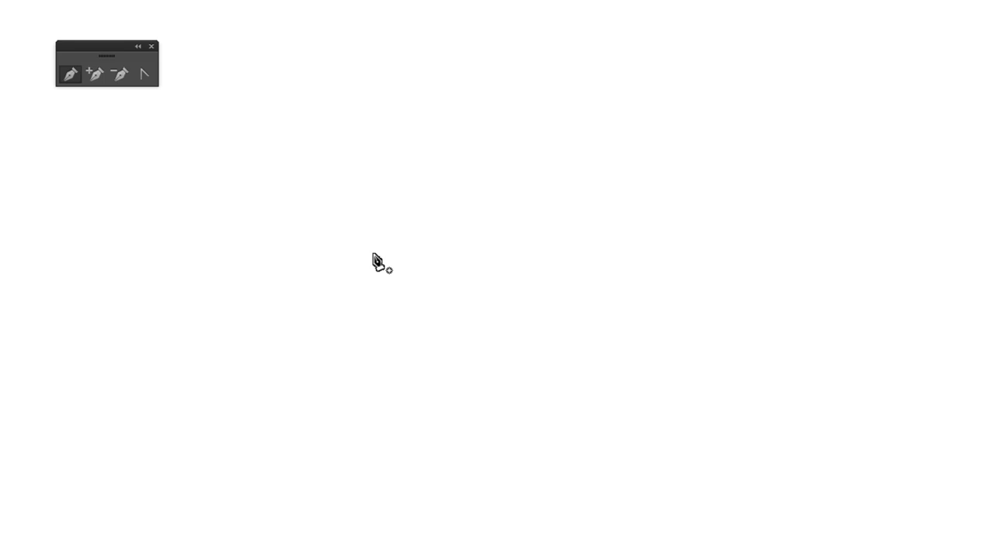
Draw a flat base line, then start a curved rise from its end
click(136, 257)
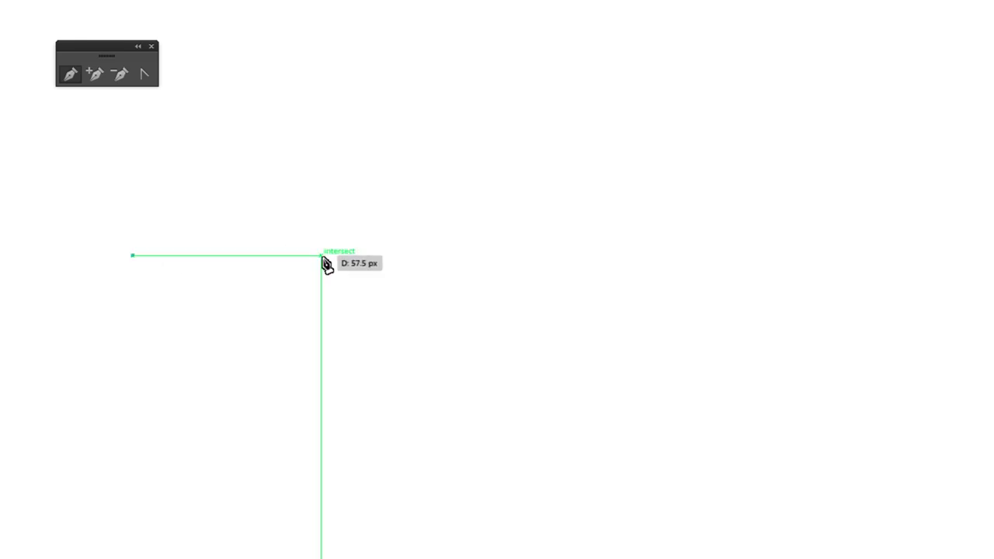
click(322, 255)
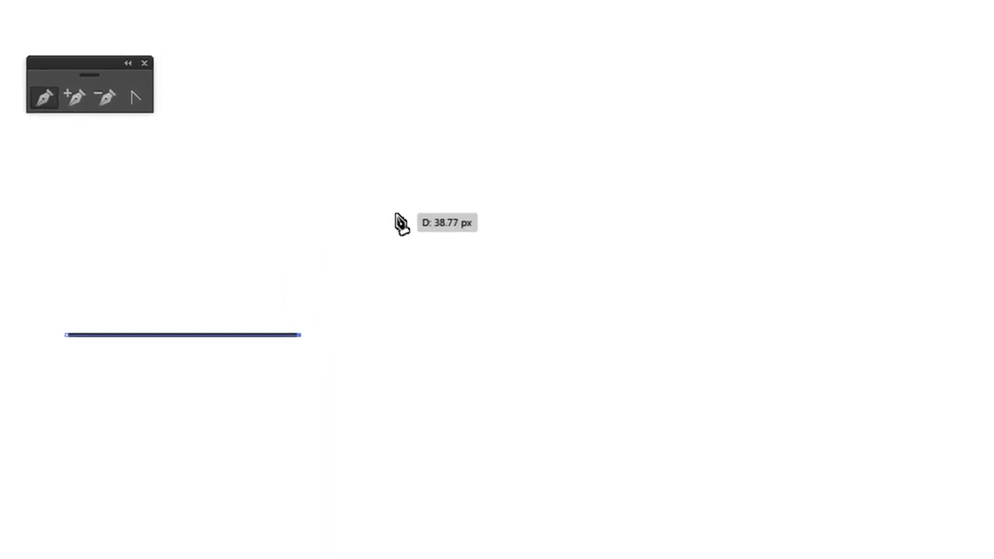
click(299, 335)
mouse_move(418, 214)
mouse_down()
mouse_move(406, 202)
mouse_move(418, 233)
mouse_move(436, 211)
mouse_move(516, 225)
mouse_move(450, 232)
mouse_move(504, 226)
mouse_move(466, 226)
mouse_move(517, 228)
mouse_move(459, 244)
mouse_move(522, 226)
mouse_move(430, 242)
mouse_up()
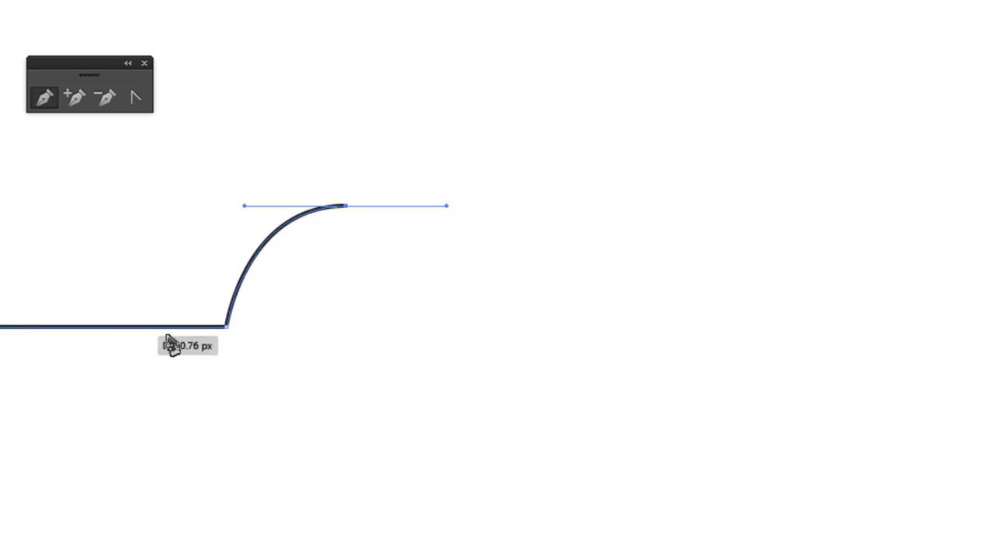
mouse_move(257, 348)
mouse_down()
mouse_move(293, 308)
mouse_move(437, 344)
mouse_up()
scroll(300, 317, up, 2)
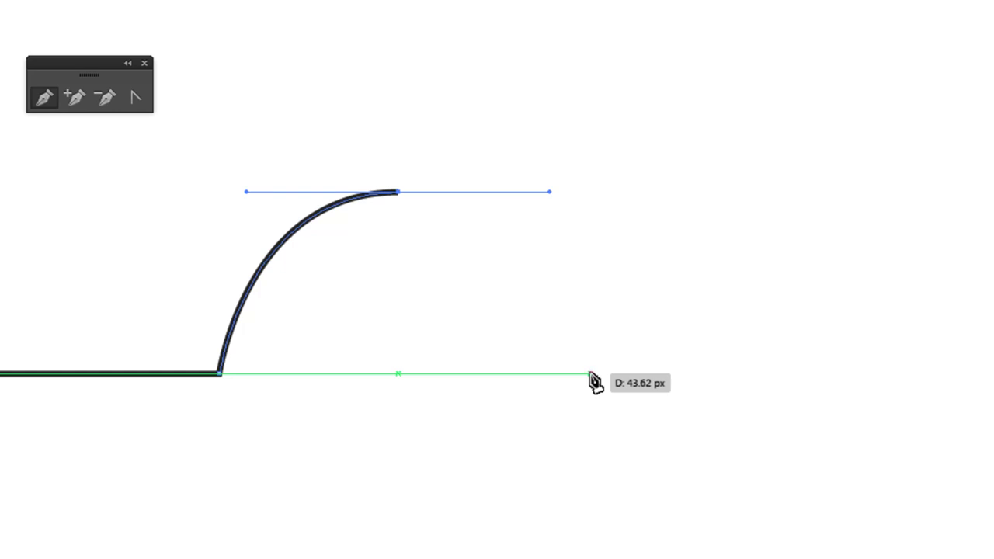
Bring the arch back down to the baseline and add a flat segment to the right
drag(590, 373, 533, 528)
drag(616, 344, 521, 338)
key(ctrl+z)
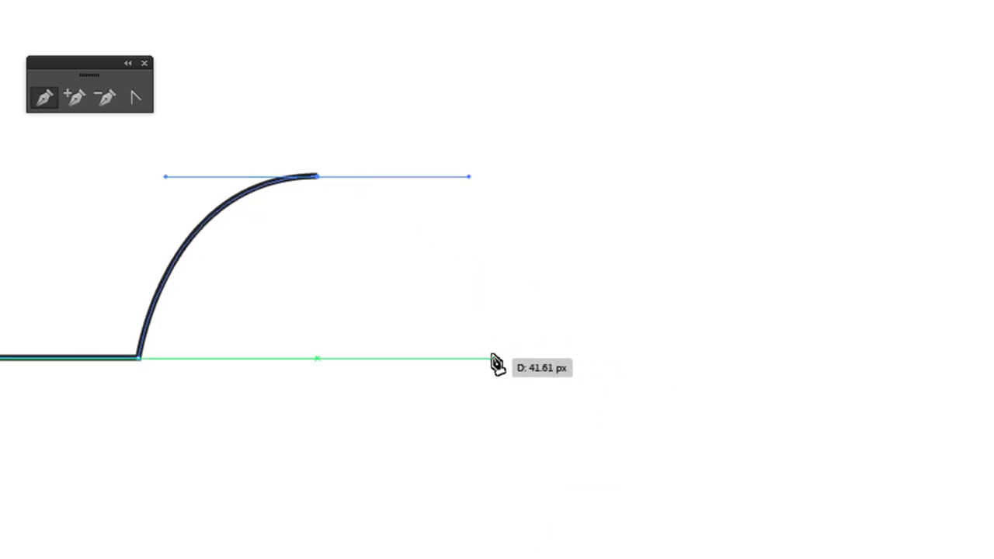
click(491, 358)
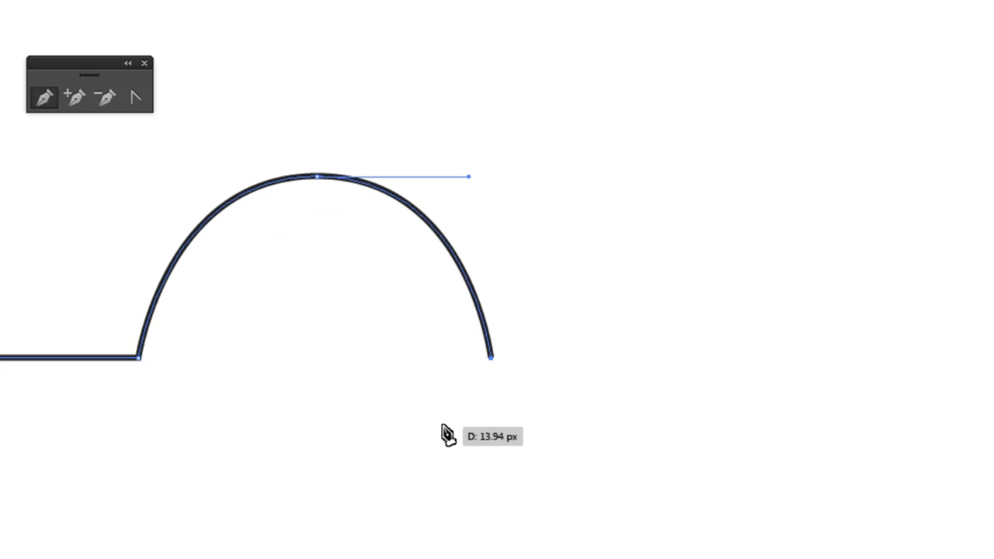
click(830, 357)
drag(706, 331, 908, 358)
scroll(890, 404, right, 5)
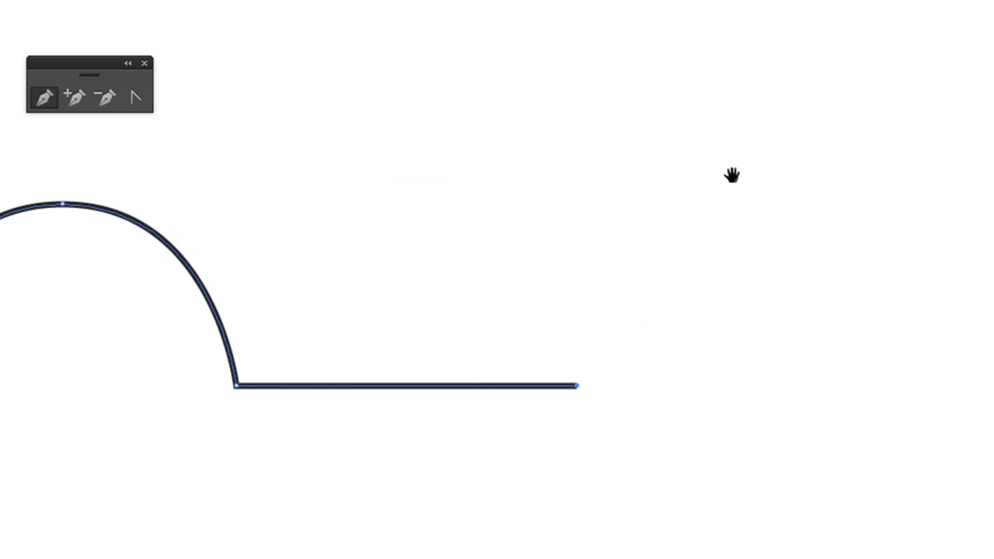
Add a second rounded arch that returns to the baseline after the flat stretch
mouse_move(603, 417)
mouse_down()
mouse_move(715, 250)
mouse_move(753, 230)
mouse_up()
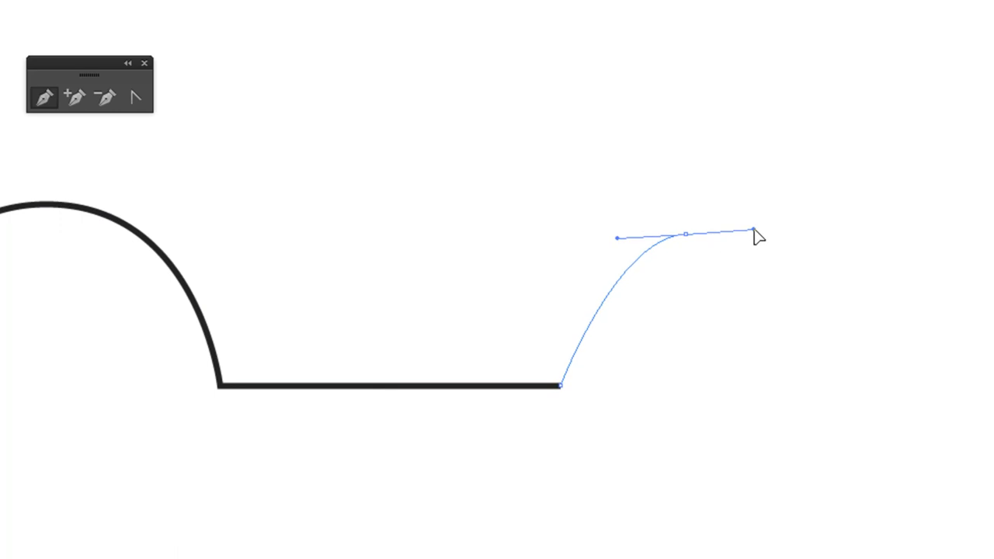
mouse_move(757, 236)
mouse_down()
mouse_move(802, 252)
mouse_move(737, 259)
mouse_up()
click(750, 359)
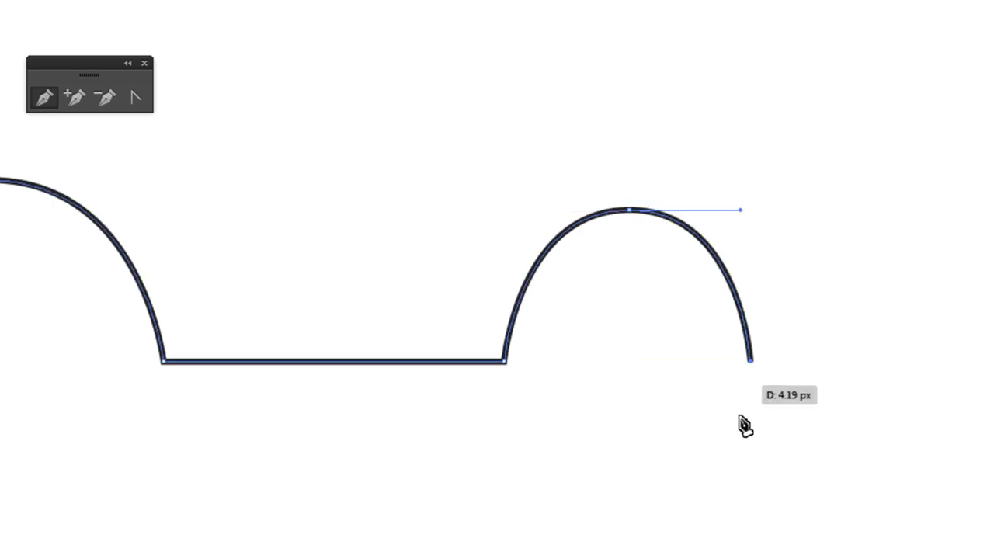
mouse_move(732, 473)
mouse_down()
mouse_move(909, 384)
mouse_move(733, 330)
mouse_up()
Zoom out to check the arched path, then delete it
key(ctrl+minus)
key(ctrl+plus)
mouse_move(440, 109)
mouse_down()
mouse_move(526, 93)
mouse_move(588, 60)
mouse_move(748, 262)
mouse_up()
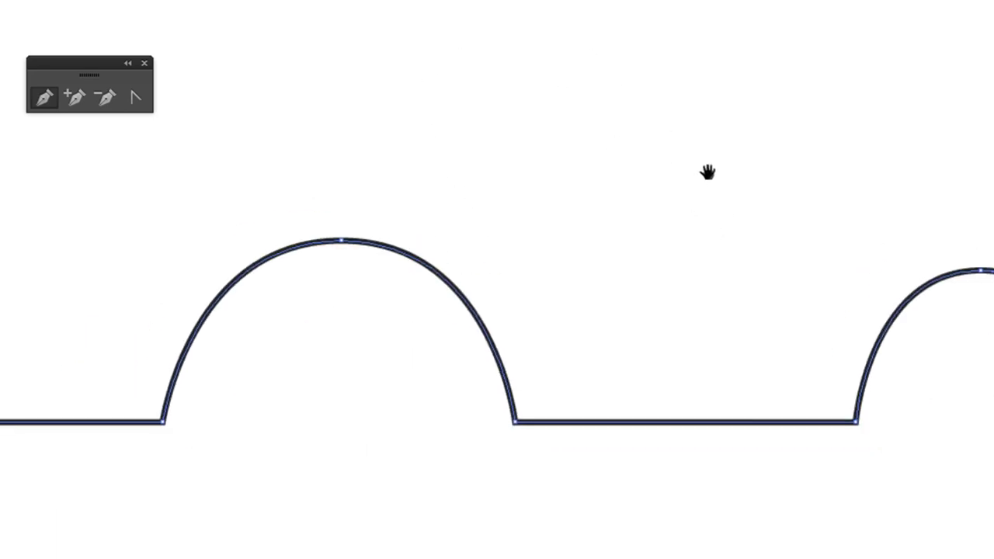
drag(516, 153, 565, 148)
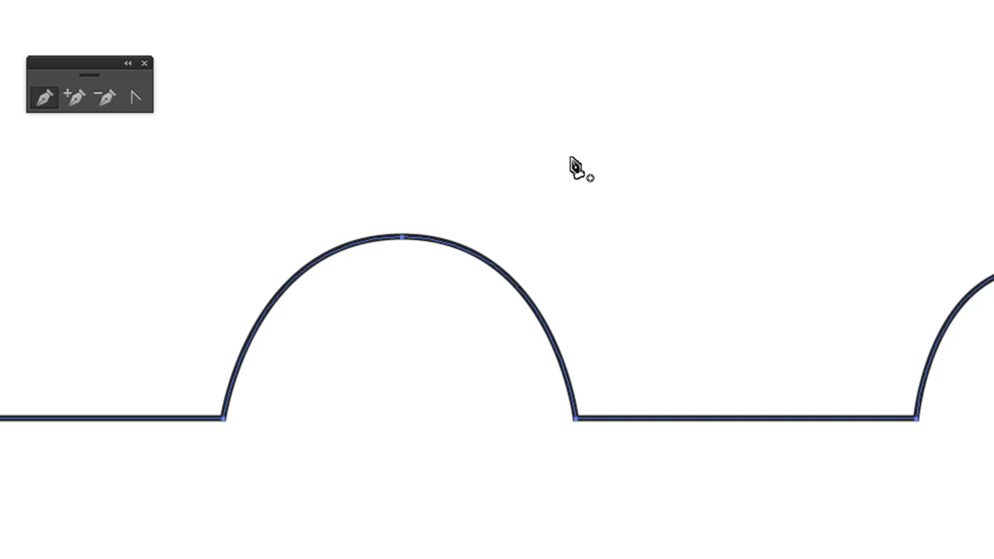
key(Delete)
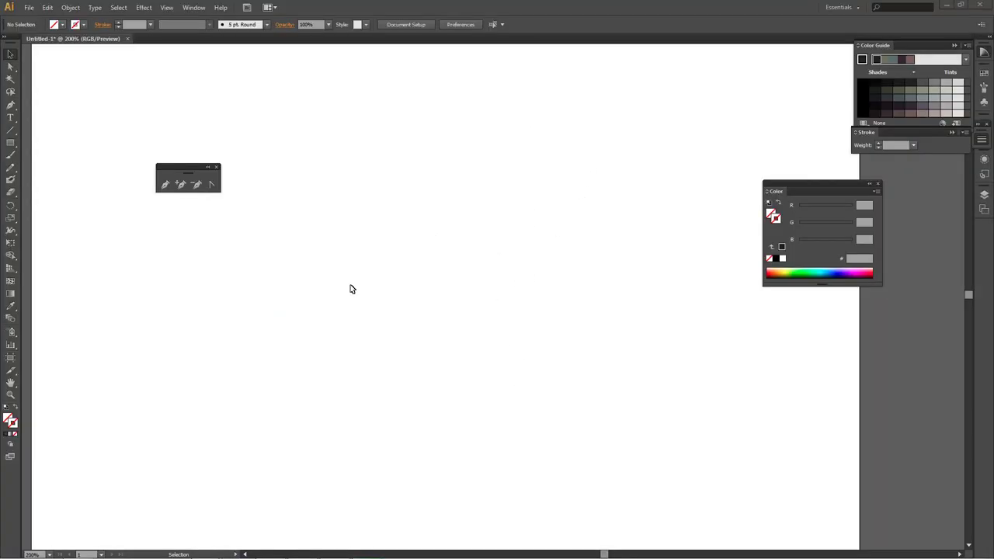
Pan the canvas and rearrange the workspace to find the placed torch sketch
key(space)
drag(392, 287, 402, 295)
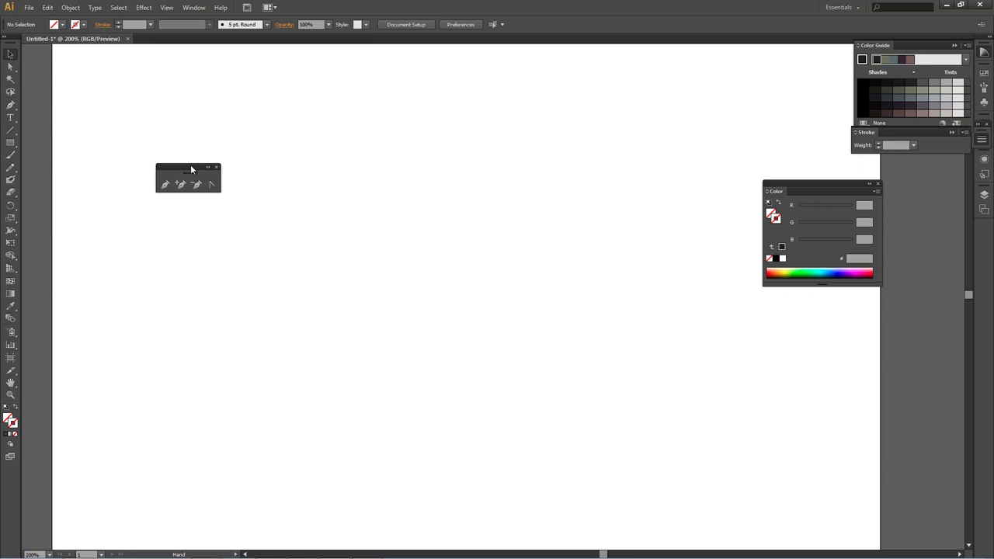
drag(189, 169, 155, 129)
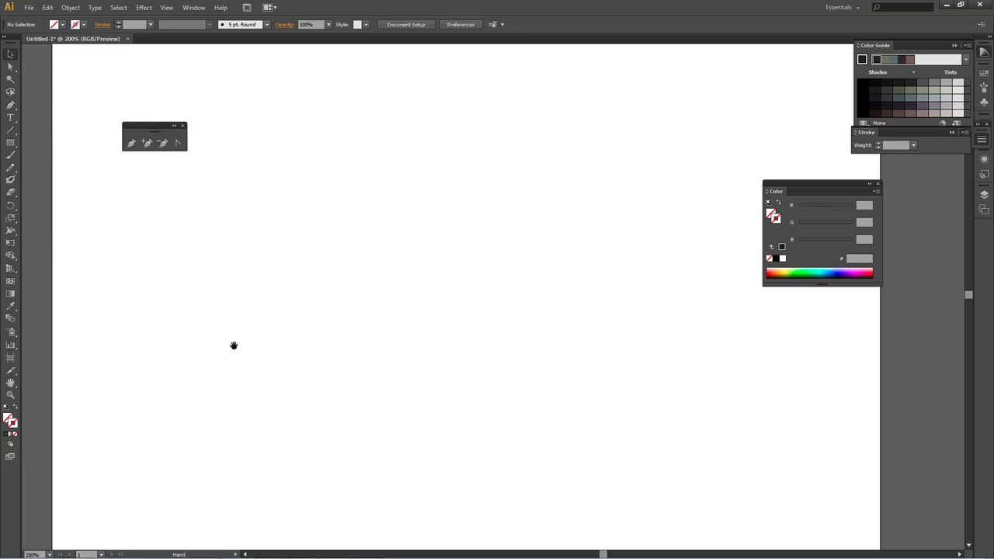
key(p)
scroll(216, 325, left, 3)
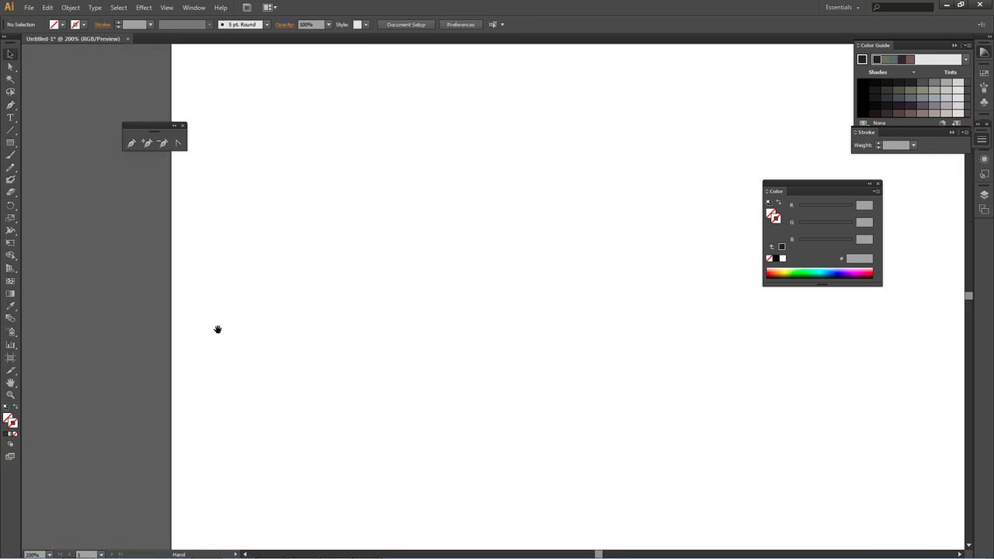
scroll(311, 310, left, 10)
scroll(427, 302, left, 5)
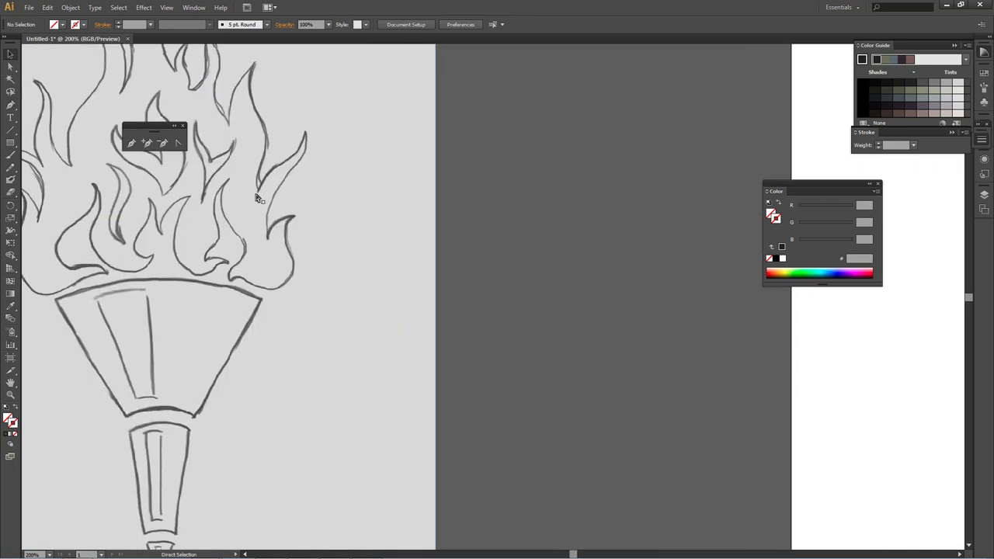
Move the torch sketch onto the white artboard and deselect it
key(ctrl+minus)
key(v)
mouse_move(261, 326)
mouse_down()
mouse_move(639, 336)
mouse_move(264, 365)
mouse_up()
drag(185, 365, 521, 374)
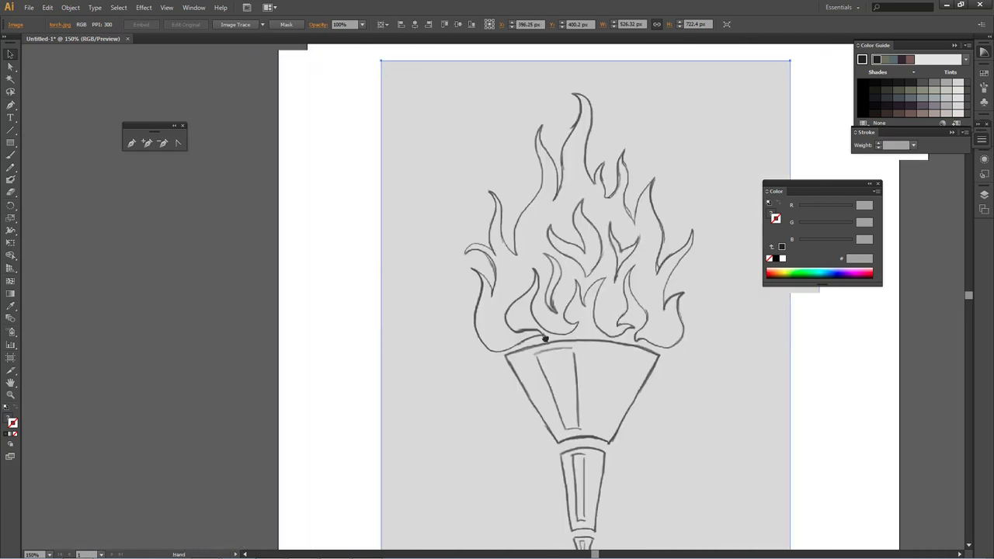
drag(545, 340, 393, 349)
key(ctrl+minus)
key(ctrl+minus)
key(ctrl+plus)
mouse_move(399, 309)
mouse_down()
mouse_move(374, 266)
mouse_move(423, 281)
mouse_up()
click(564, 273)
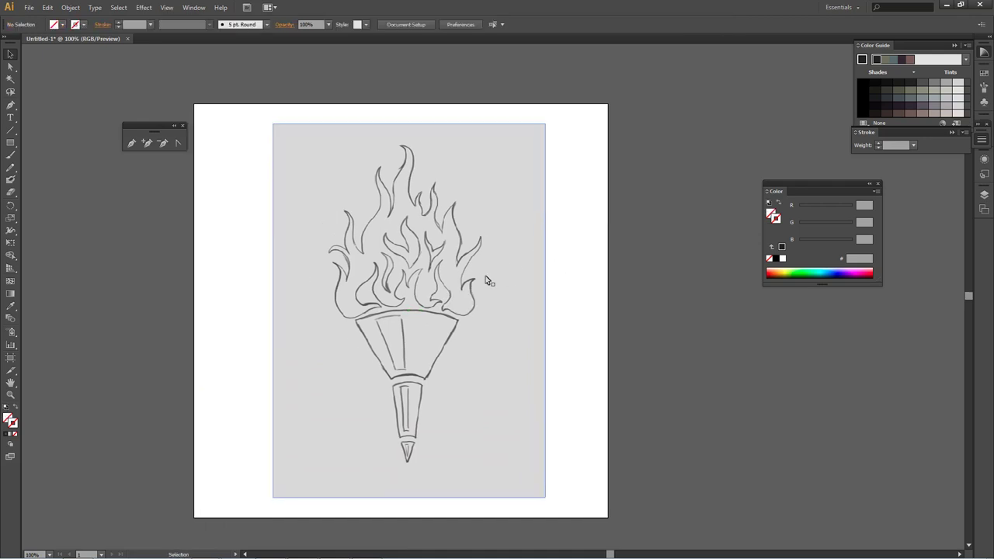
Zoom in to 300% on the torch sketch for tracing
key(ctrl+equal)
mouse_move(369, 234)
mouse_down()
mouse_move(372, 309)
mouse_move(355, 222)
mouse_move(357, 342)
mouse_up()
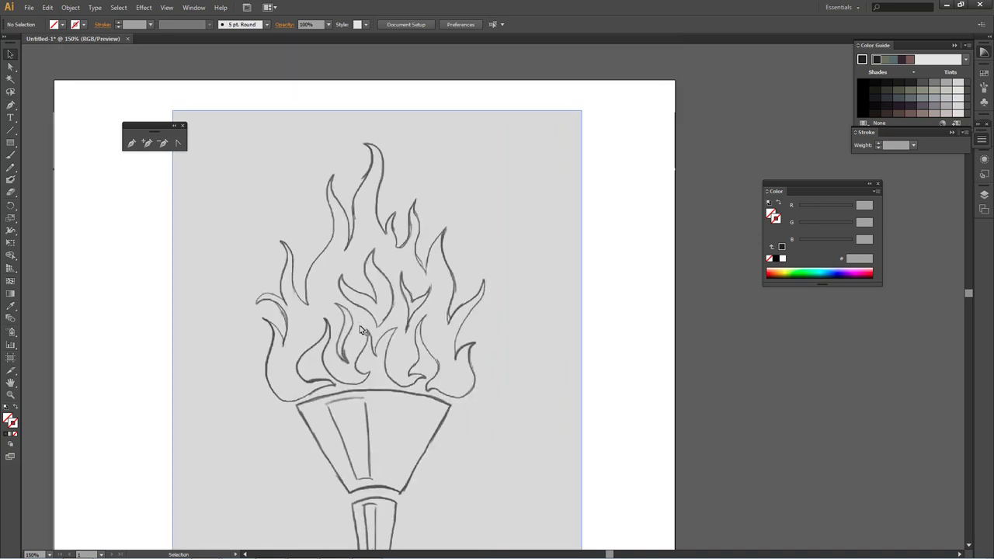
key(ctrl+minus)
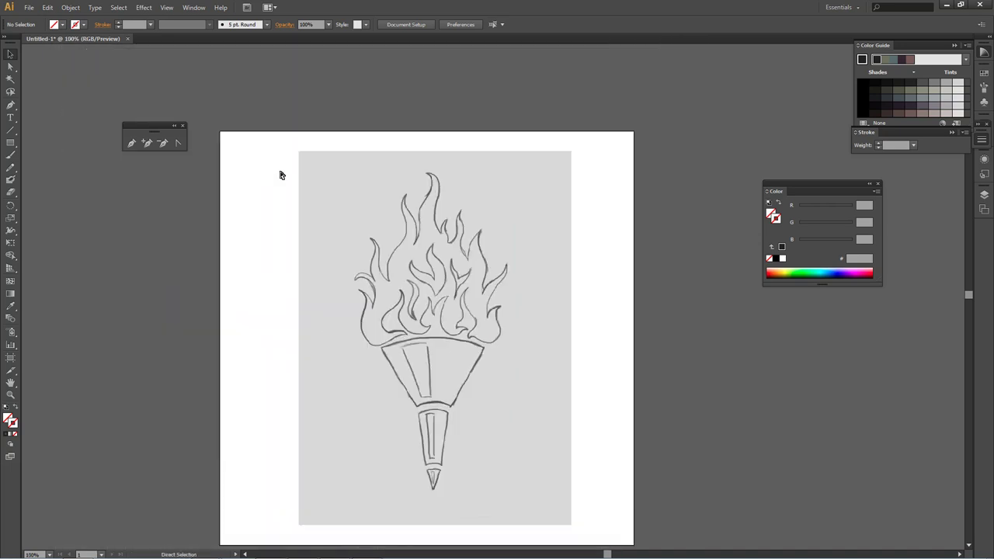
key(ctrl+equal)
drag(503, 181, 509, 207)
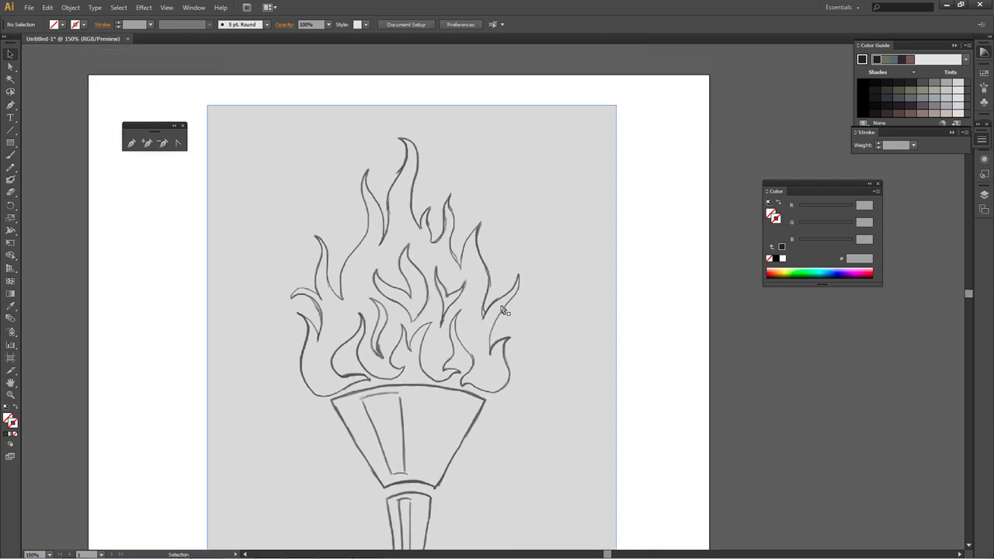
drag(409, 391, 384, 305)
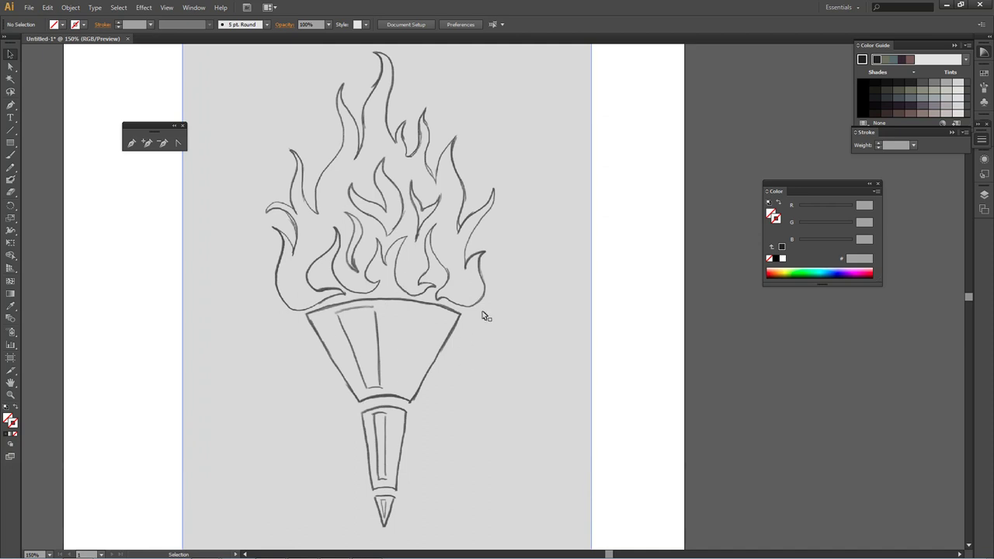
click(505, 317)
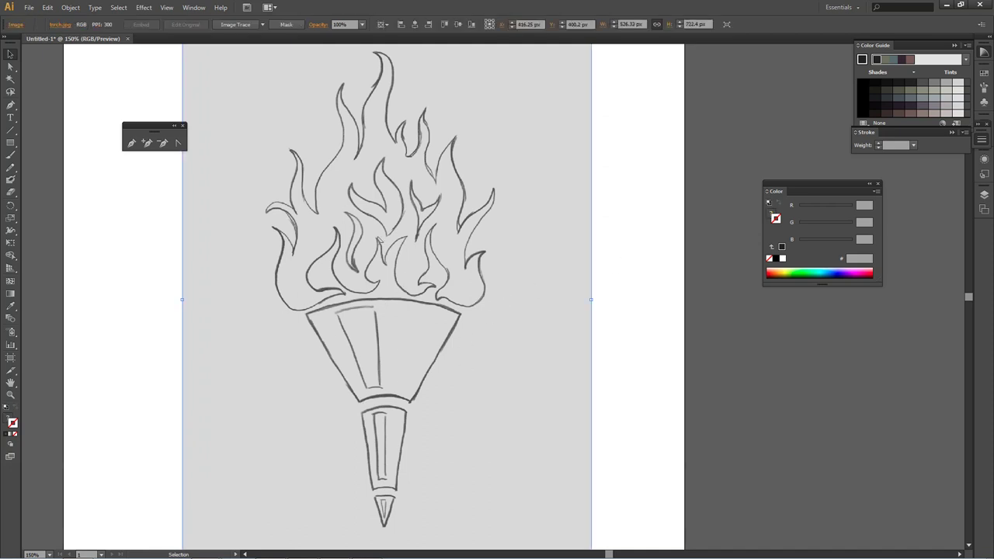
key(ctrl+2)
key(ctrl+=)
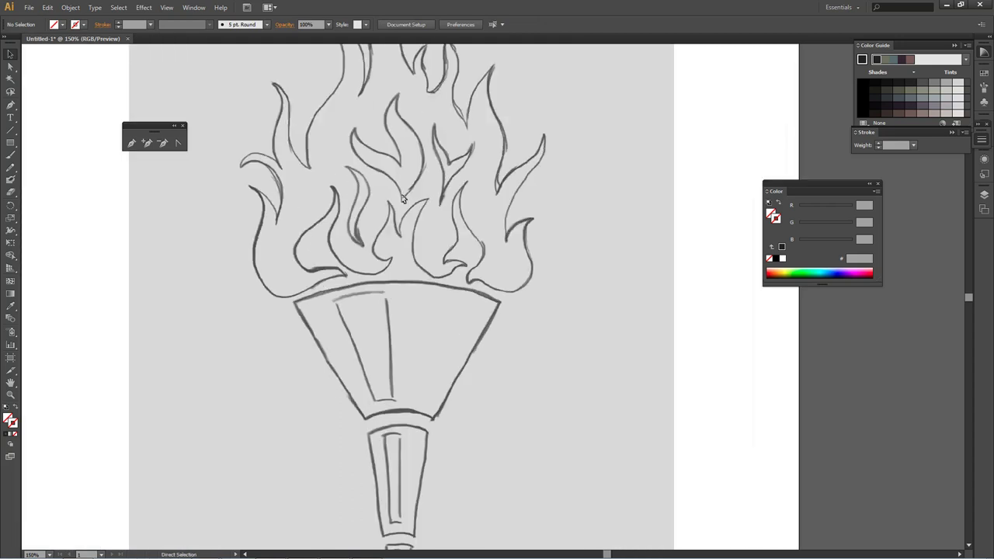
key(ctrl+=)
Float the Layers panel beside the sketch and create a new Layer 2
key(p)
drag(316, 214, 365, 299)
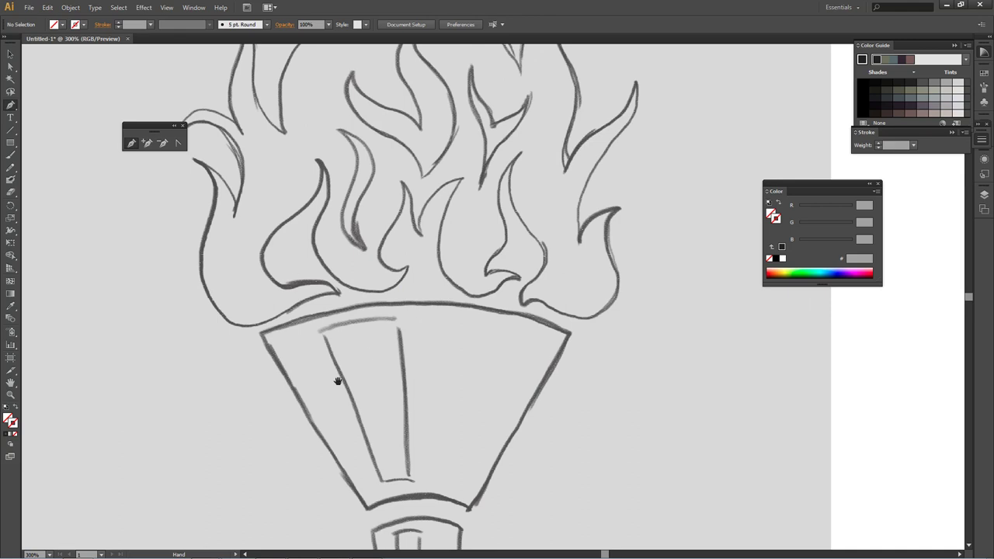
drag(391, 407, 329, 305)
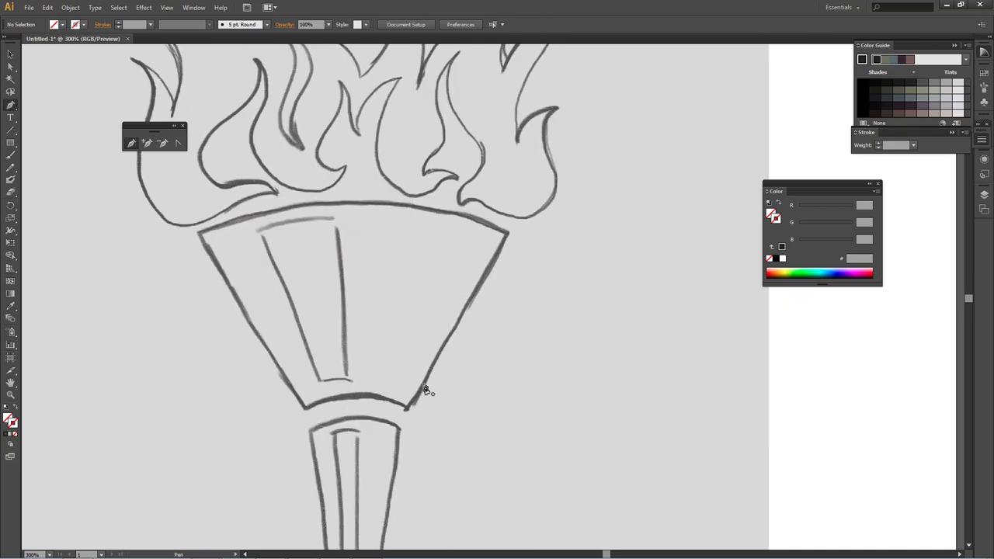
mouse_move(343, 275)
mouse_down()
mouse_move(315, 326)
mouse_move(198, 311)
mouse_up()
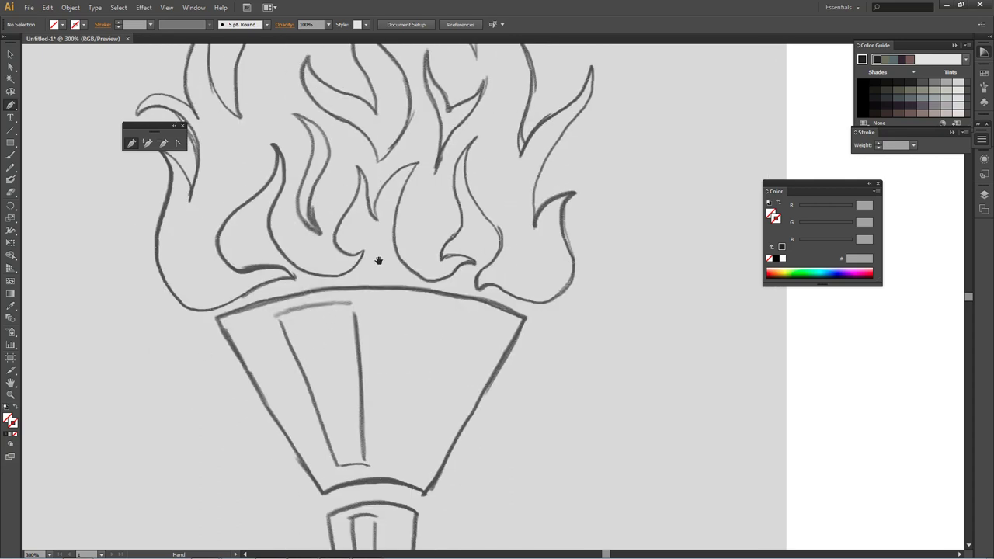
drag(378, 260, 360, 282)
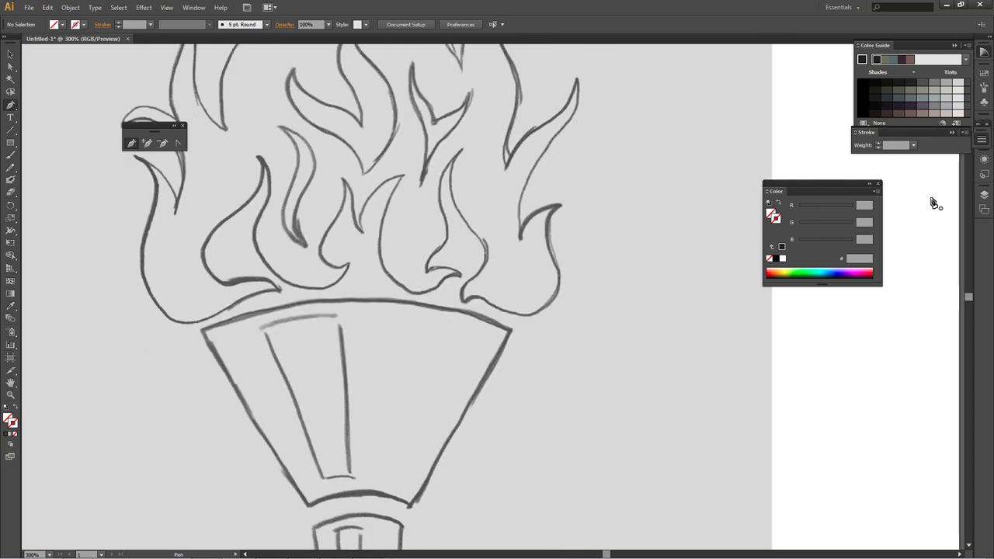
click(984, 196)
mouse_move(864, 196)
mouse_down()
mouse_move(746, 304)
mouse_move(561, 222)
mouse_move(659, 143)
mouse_up()
click(645, 321)
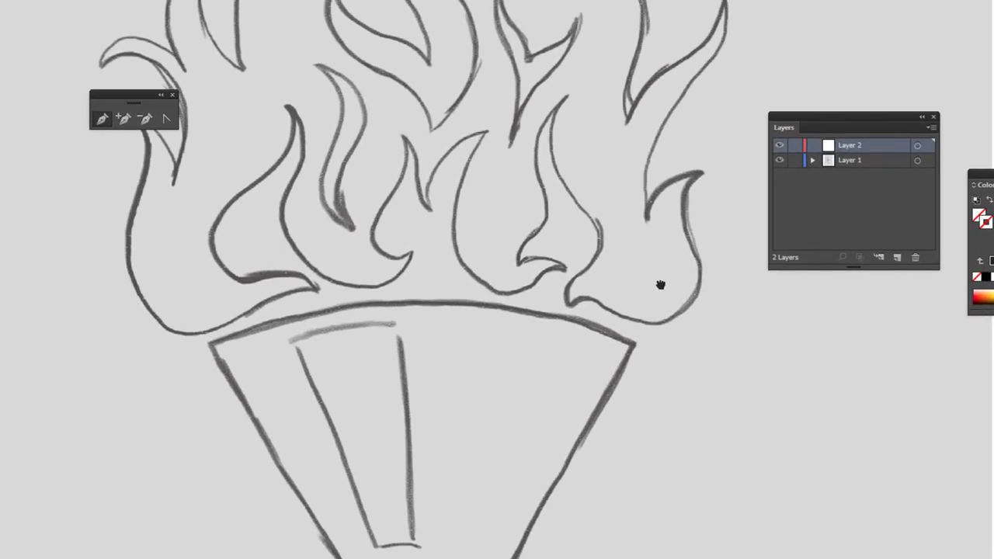
Move the Pen tear-off palette left, close the Color panel, and centre on the torch cup
mouse_move(147, 94)
mouse_down()
mouse_move(75, 128)
mouse_move(66, 153)
mouse_up()
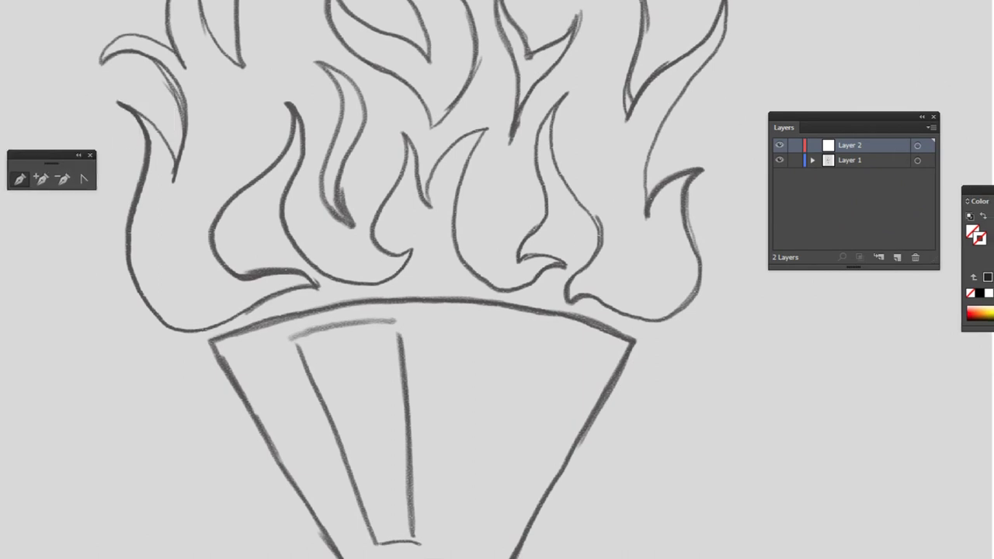
key(F6)
scroll(633, 256, down, 3)
scroll(633, 256, left, 1)
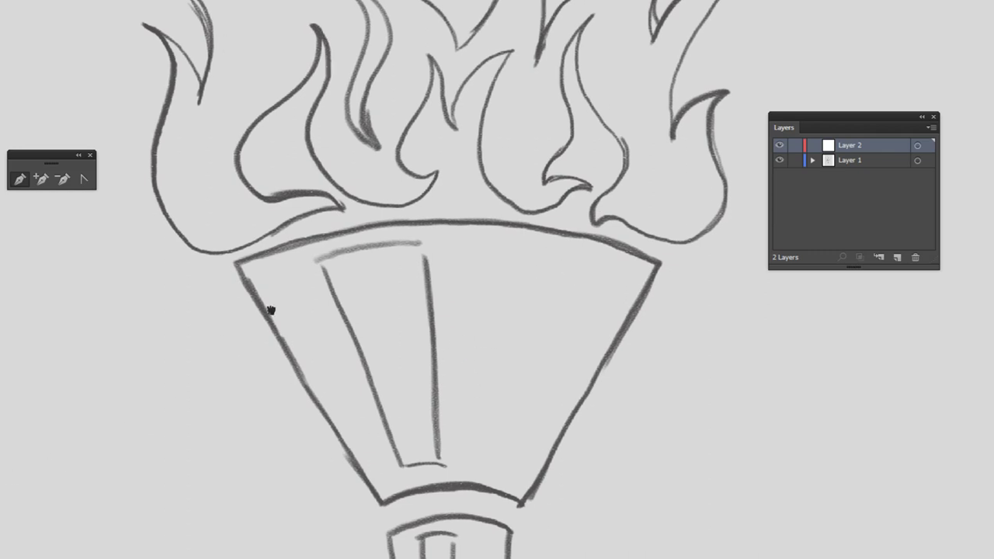
drag(271, 309, 115, 401)
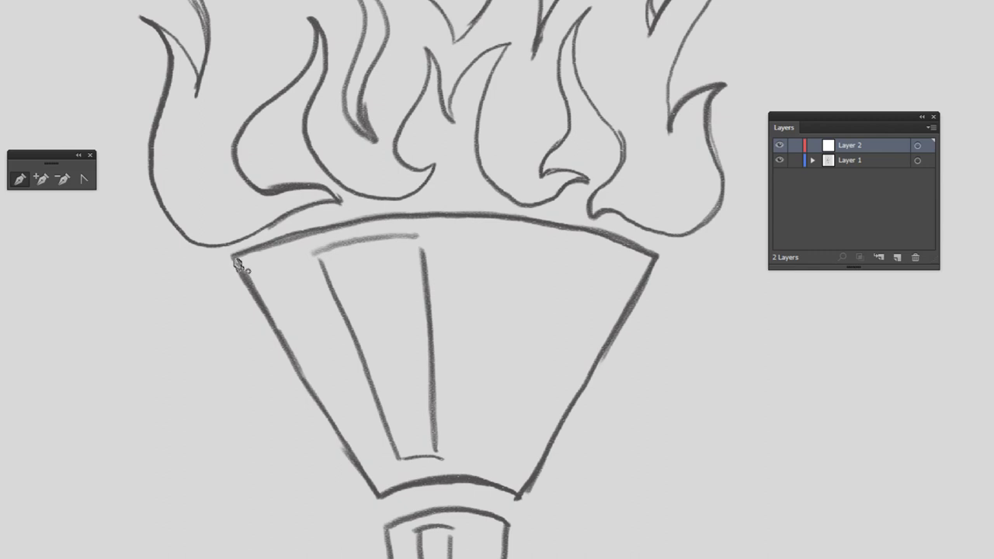
Trace the cup's curved rim from the left corner to a sharp right corner
click(233, 256)
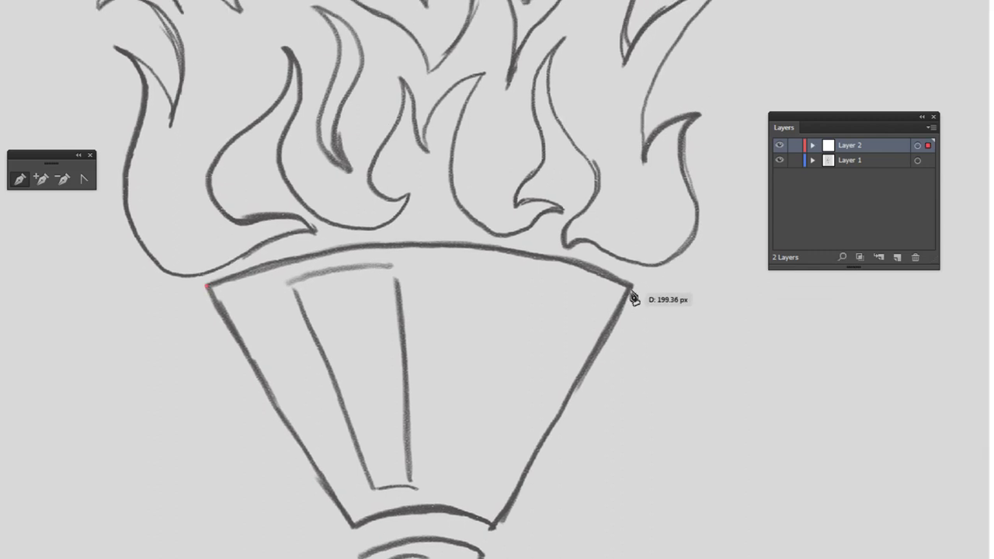
drag(631, 287, 854, 388)
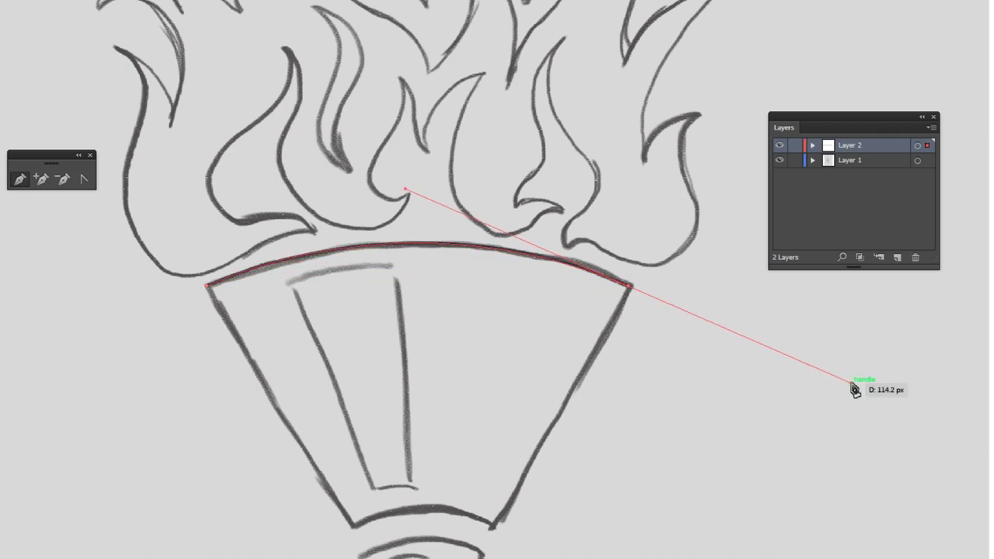
drag(628, 238, 572, 216)
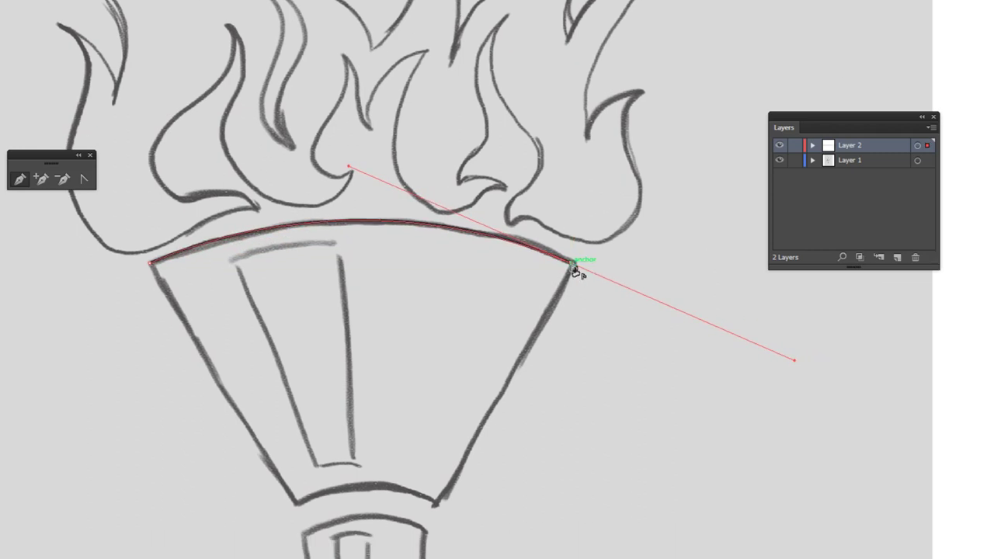
scroll(588, 268, up, 2)
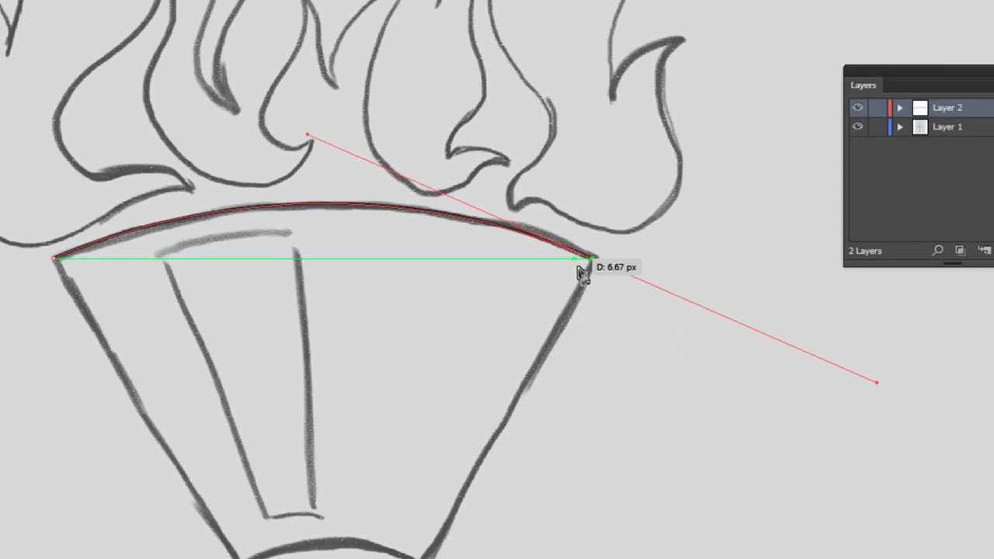
scroll(628, 262, up, 3)
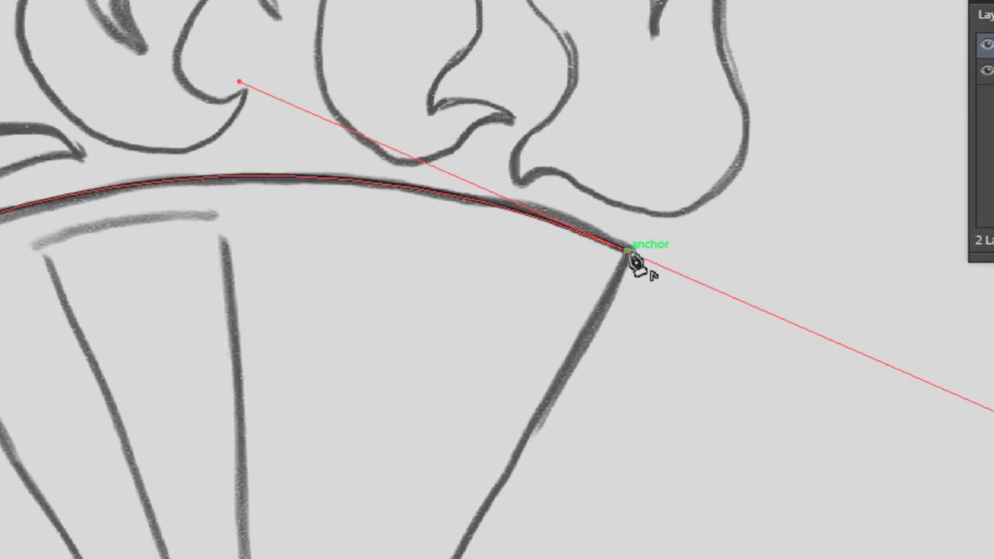
scroll(344, 104, up, 1)
scroll(344, 104, up, 1)
drag(636, 58, 554, 89)
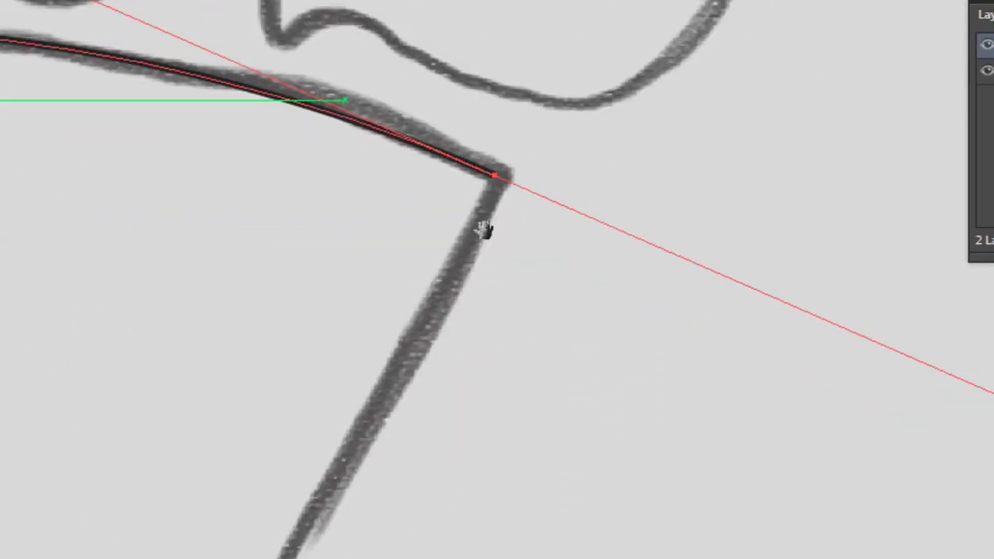
mouse_move(489, 207)
mouse_down()
mouse_move(499, 177)
mouse_move(503, 194)
mouse_up()
click(501, 186)
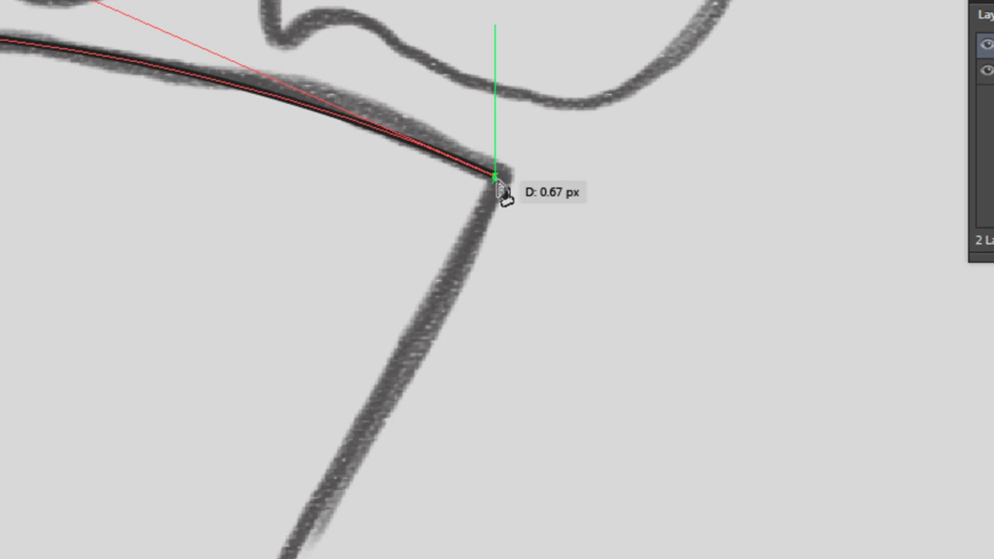
Trace the cup's right side and curved bottom edge to the bottom-left corner
scroll(502, 192, down, 3)
drag(517, 127, 273, 524)
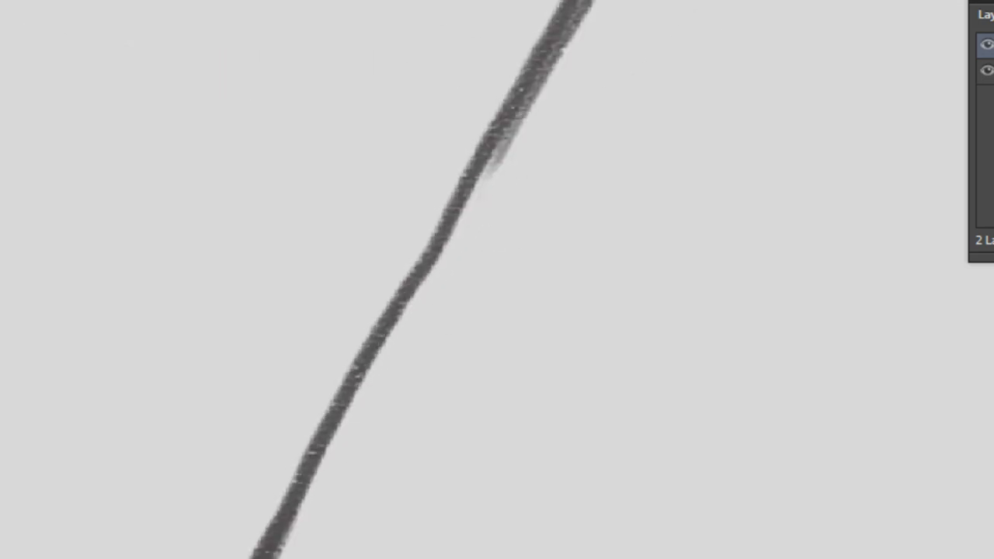
drag(209, 535, 466, 378)
drag(111, 509, 332, 352)
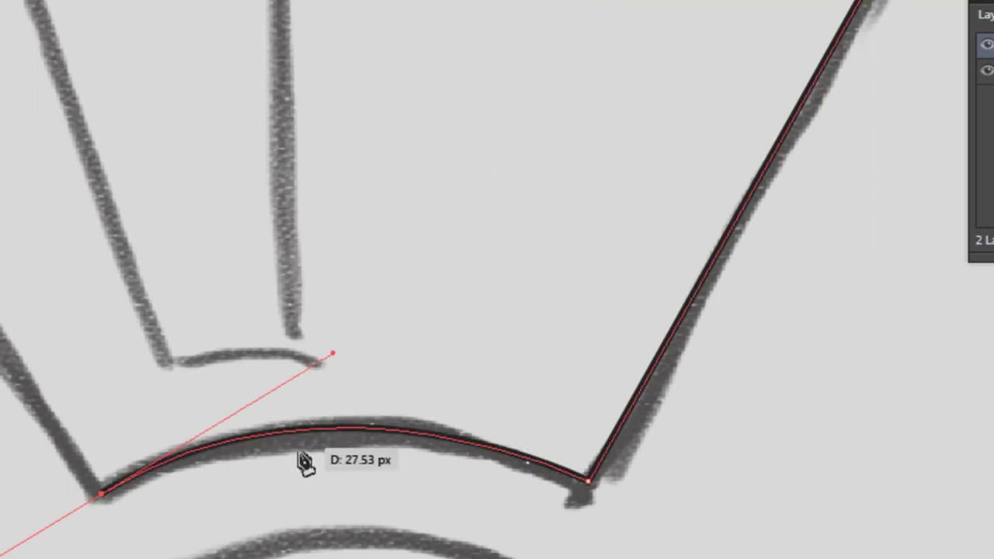
drag(222, 317, 502, 459)
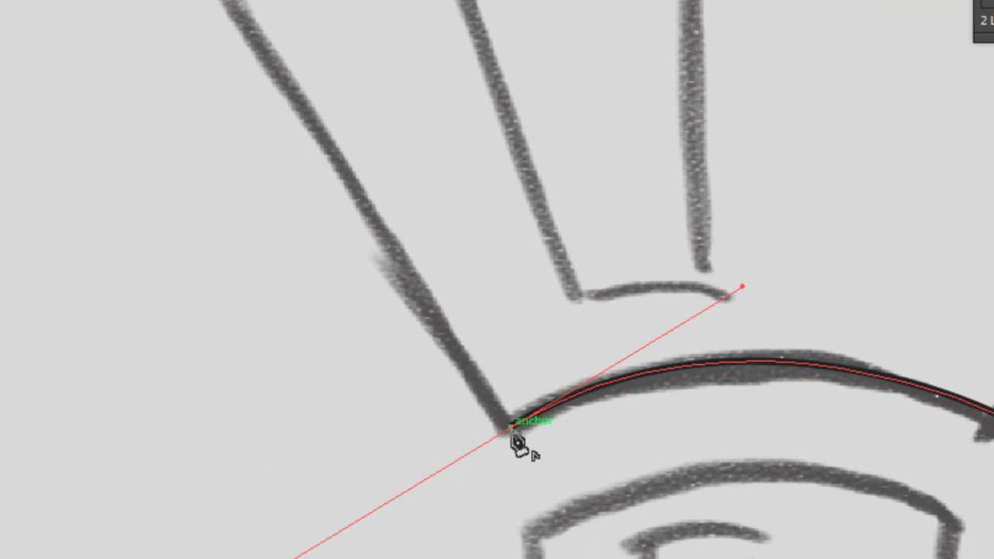
drag(518, 271, 453, 204)
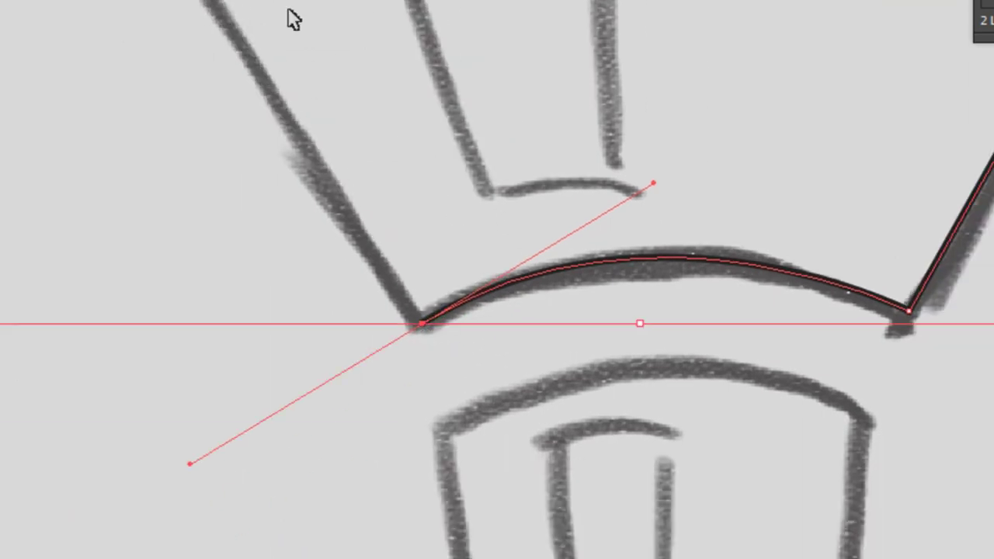
scroll(299, 85, up, 1)
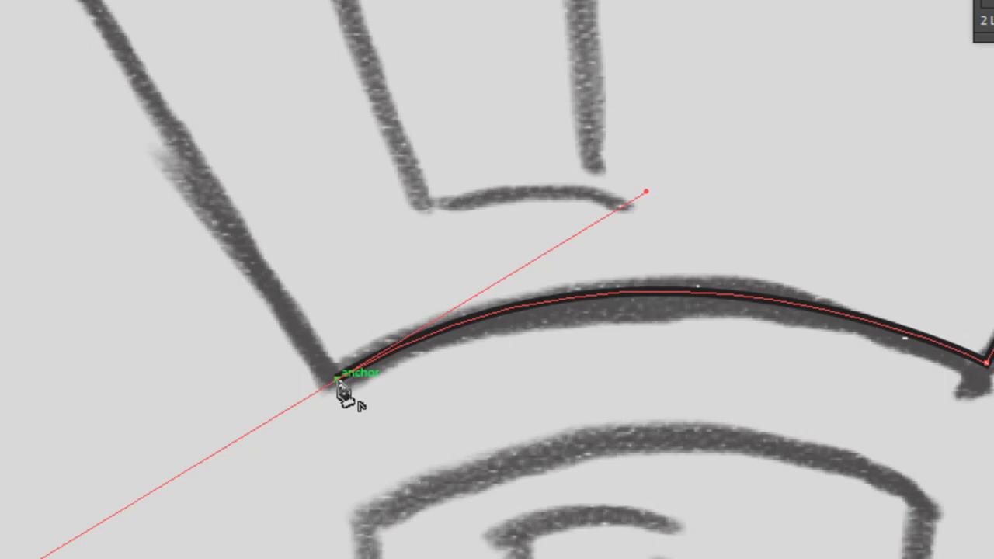
drag(339, 382, 339, 383)
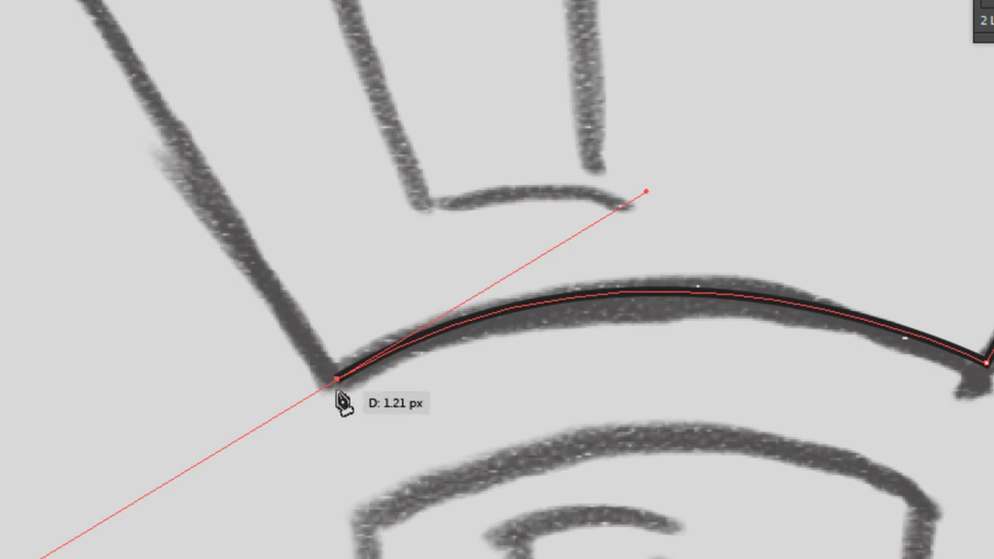
click(340, 382)
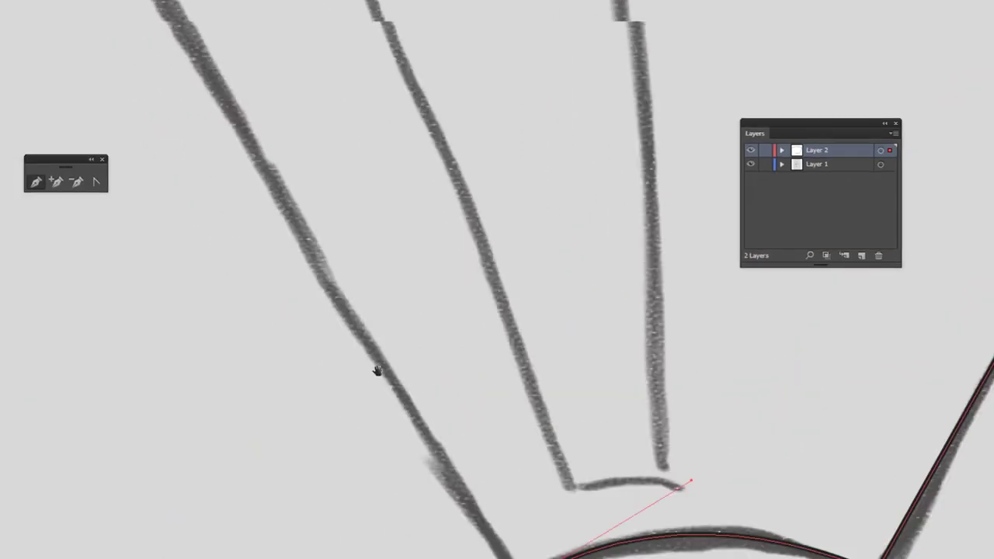
Close the cup outline at its starting anchor and zoom out to view the torch
scroll(342, 369, up, 10)
drag(241, 113, 244, 115)
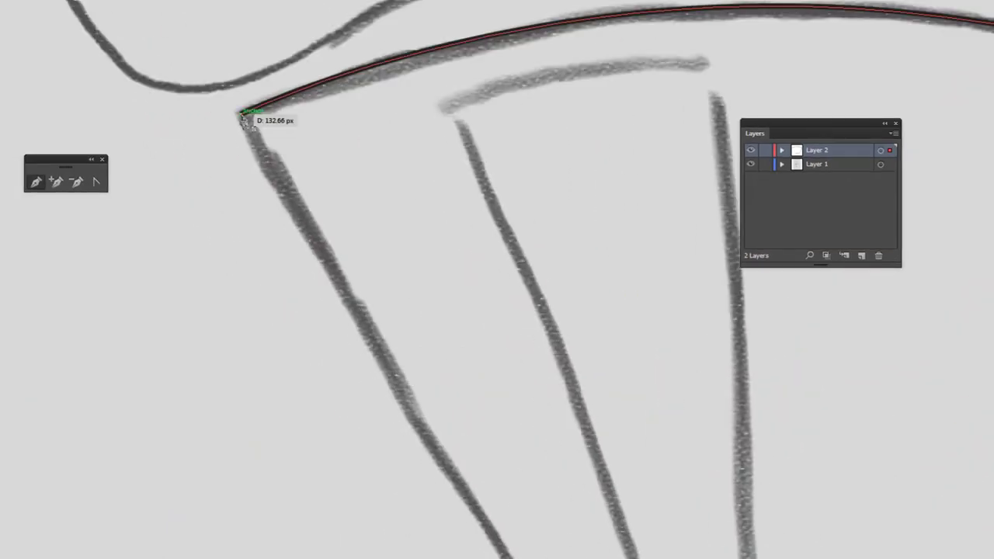
scroll(241, 155, down, 2)
key(ctrl+minus)
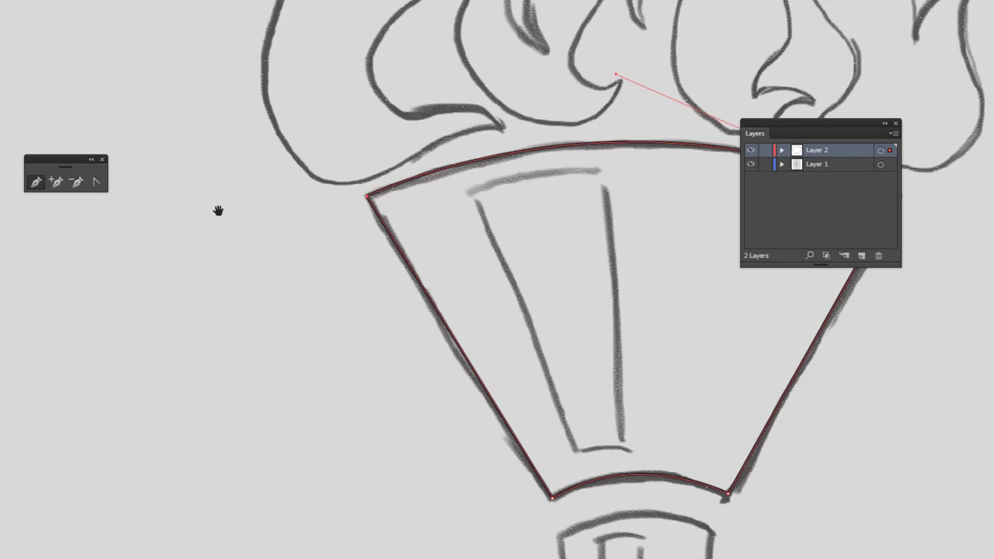
scroll(302, 273, right, 5)
Begin the handle outline with a curved top edge and a sharp right corner
ctrl+click(513, 245)
drag(512, 244, 518, 291)
scroll(518, 291, down, 5)
scroll(296, 334, down, 3)
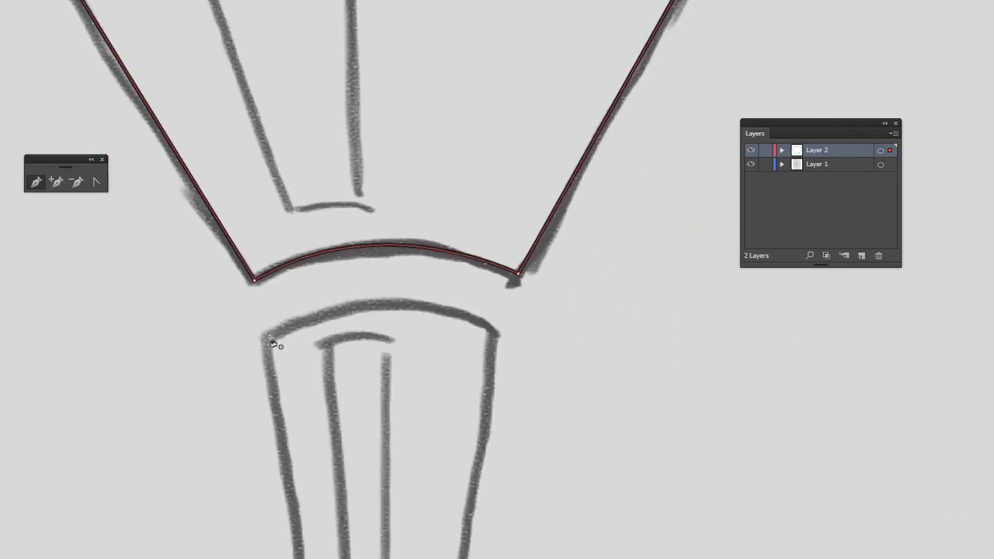
click(266, 336)
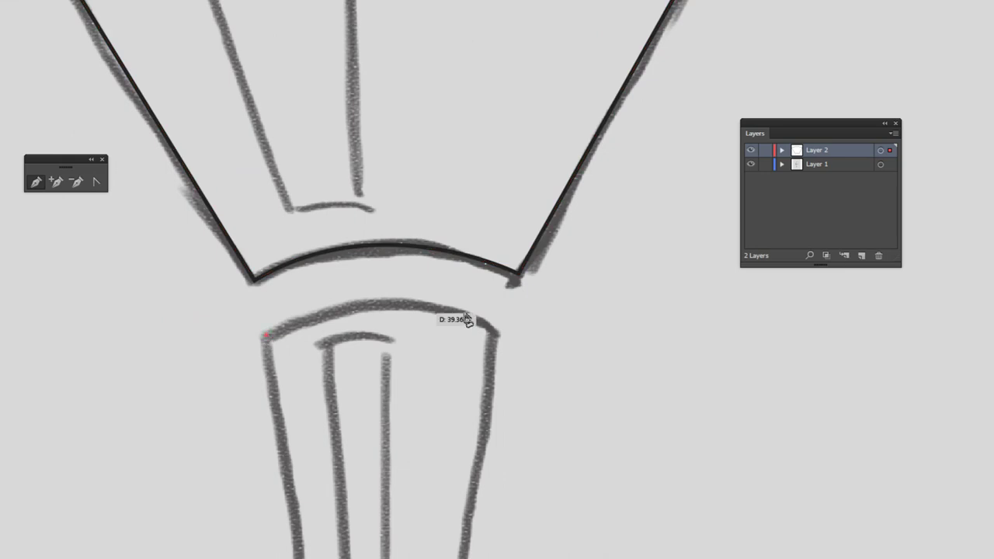
drag(494, 332, 606, 397)
click(499, 342)
Complete the handle with straight sides and a curved bottom, closing the path
scroll(488, 311, down, 6)
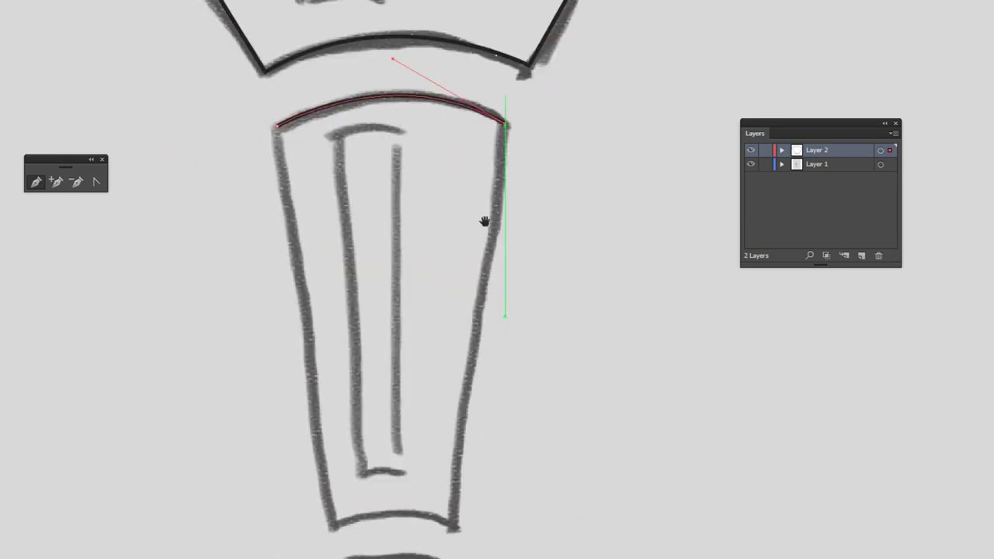
click(455, 506)
drag(333, 499, 277, 534)
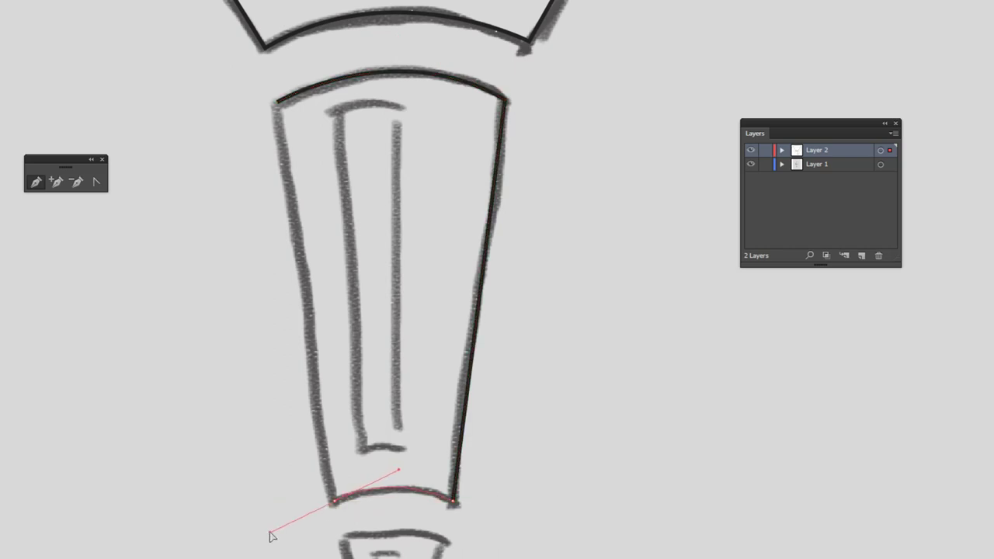
click(334, 501)
drag(297, 281, 326, 411)
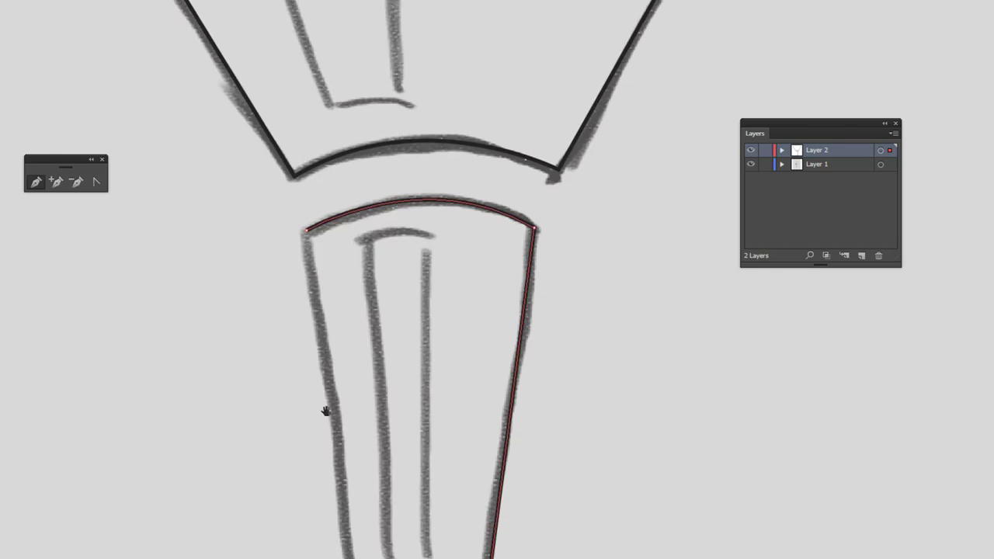
click(307, 232)
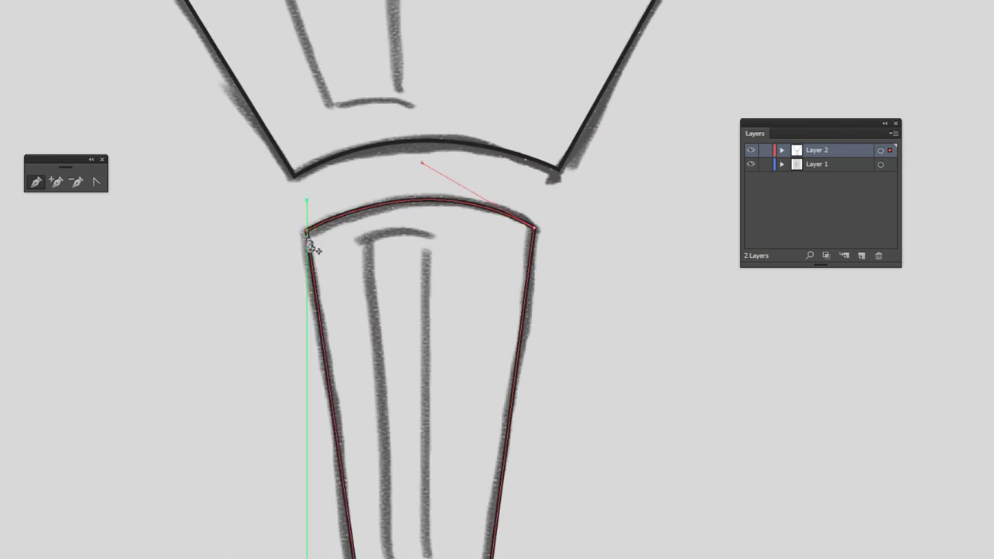
Trace the pointed base with a curved top edge and bottom tip, closing the path
drag(508, 472, 434, 280)
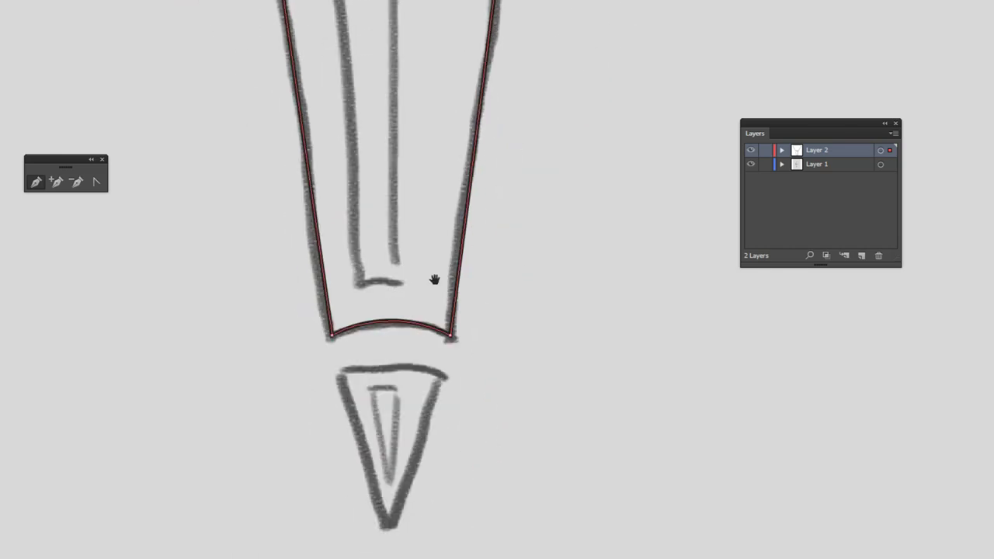
click(341, 370)
mouse_move(443, 376)
mouse_down()
mouse_move(498, 403)
mouse_move(487, 399)
mouse_move(485, 411)
mouse_up()
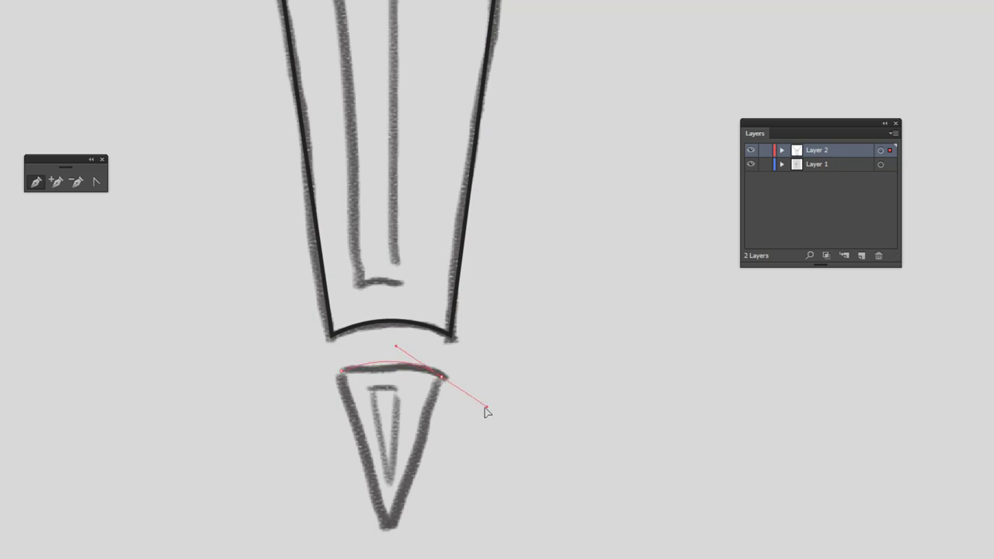
click(443, 378)
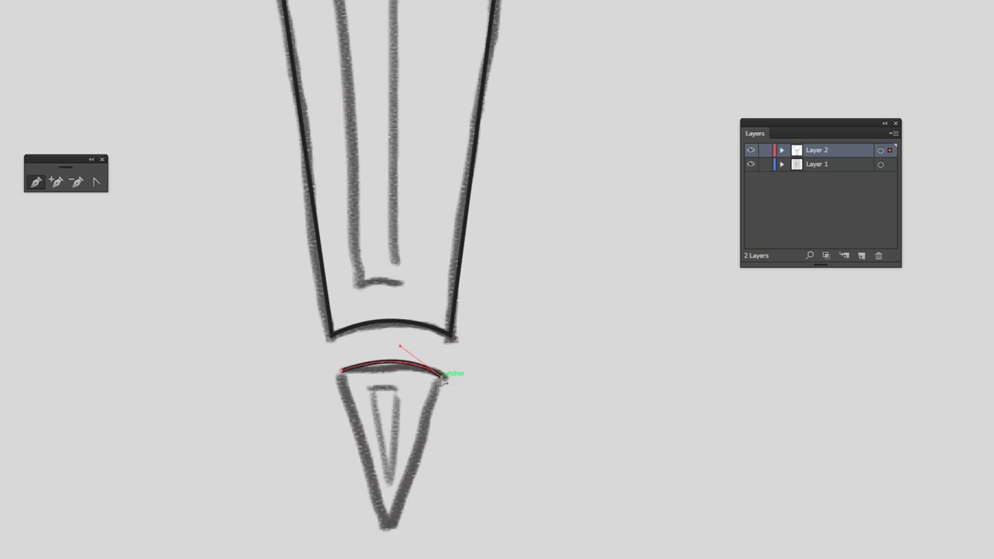
click(390, 529)
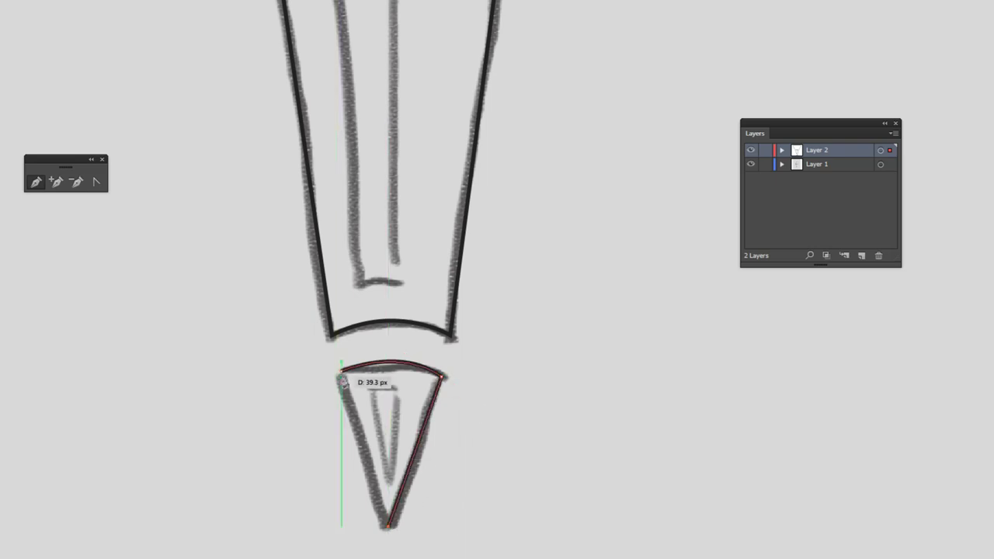
click(343, 375)
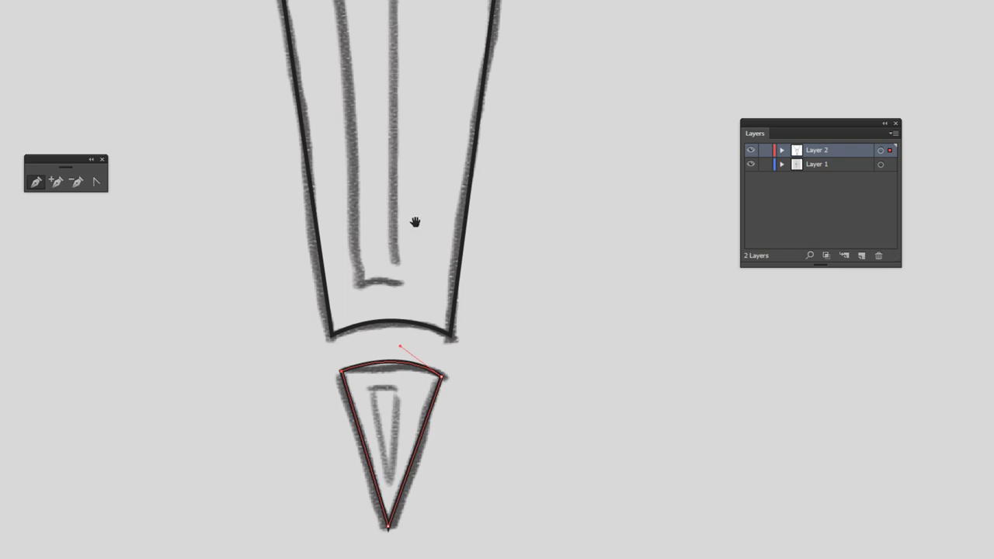
scroll(415, 222, up, 10)
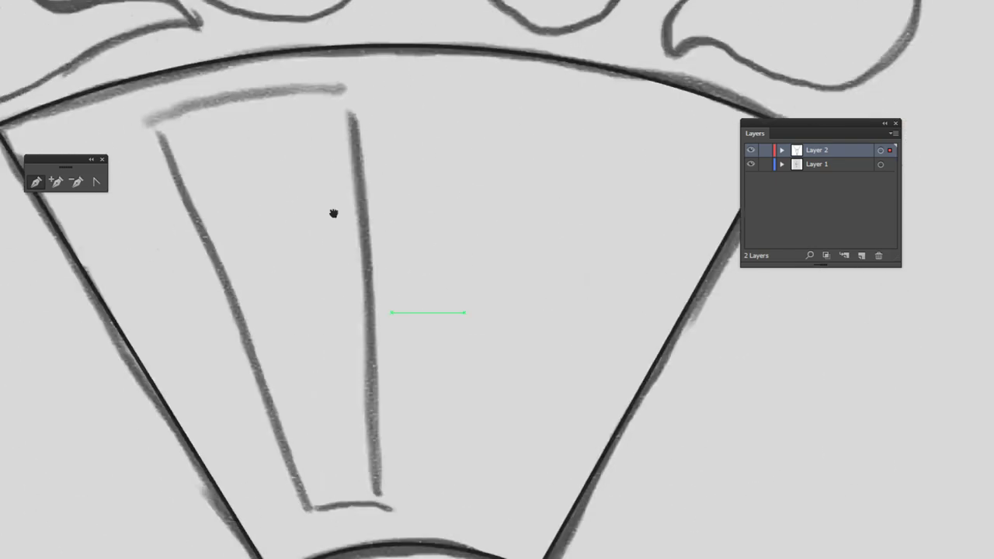
Trace the cup's inner rectangular panel as a closed path with curved top and bottom edges
scroll(426, 202, up, 3)
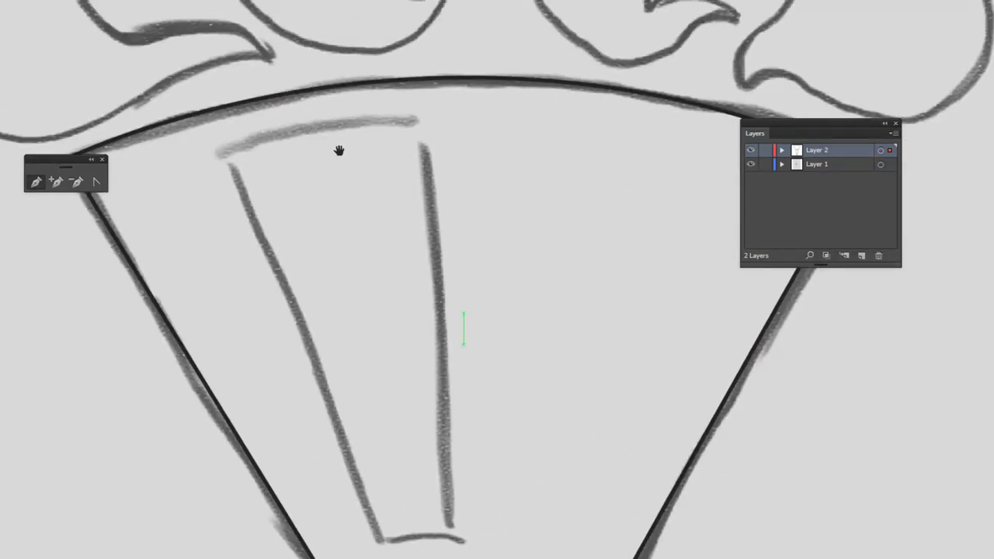
scroll(311, 311, down, 3)
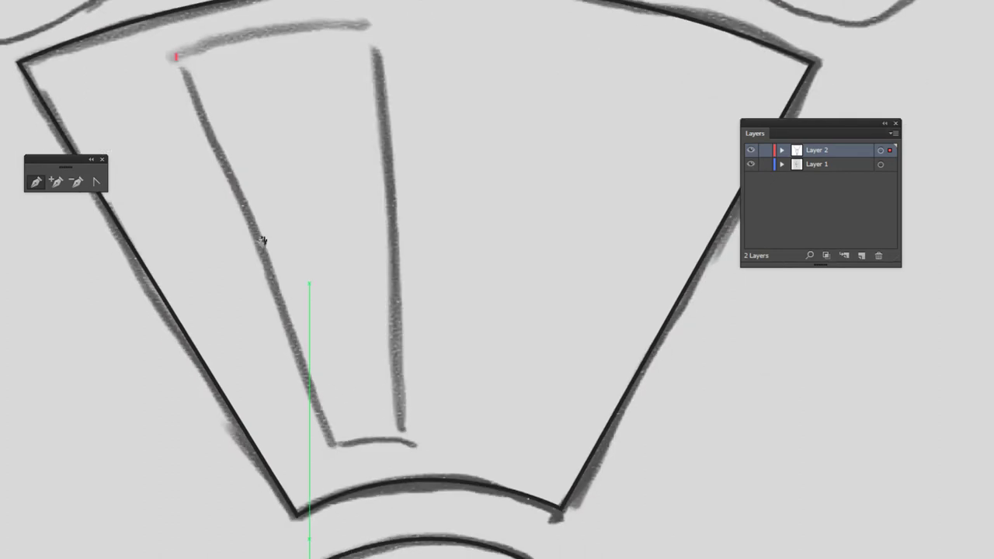
drag(177, 59, 248, 187)
click(334, 445)
drag(404, 443, 408, 440)
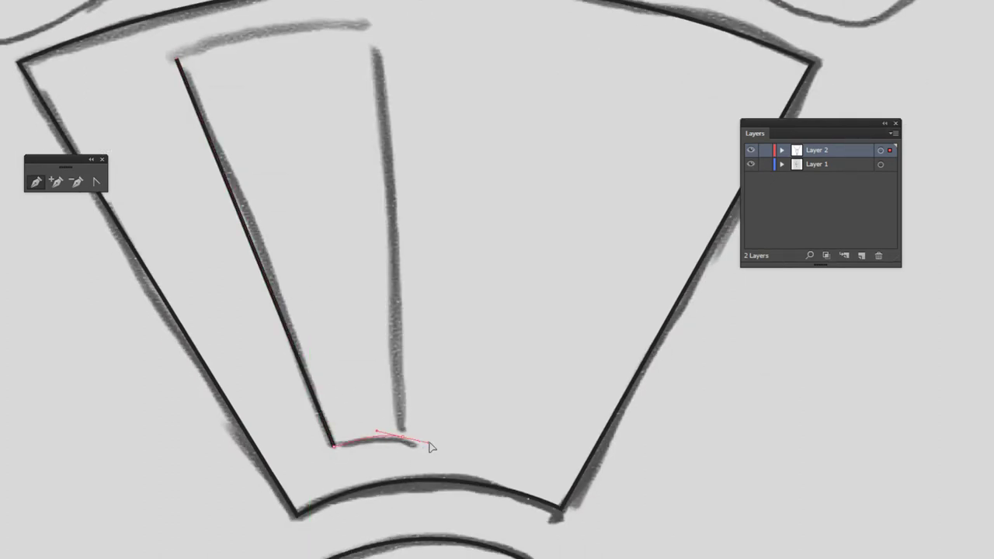
drag(378, 34, 416, 160)
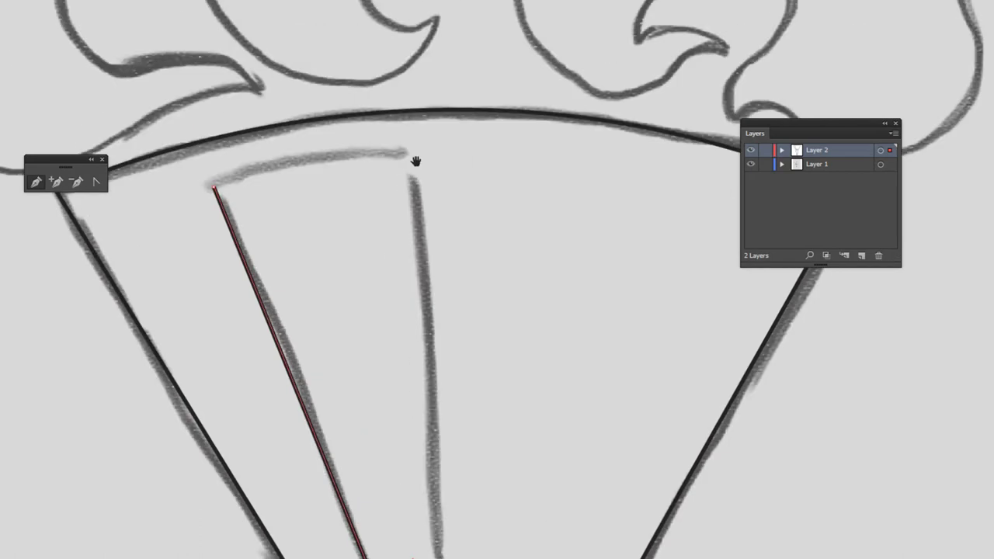
click(412, 150)
drag(215, 190, 132, 239)
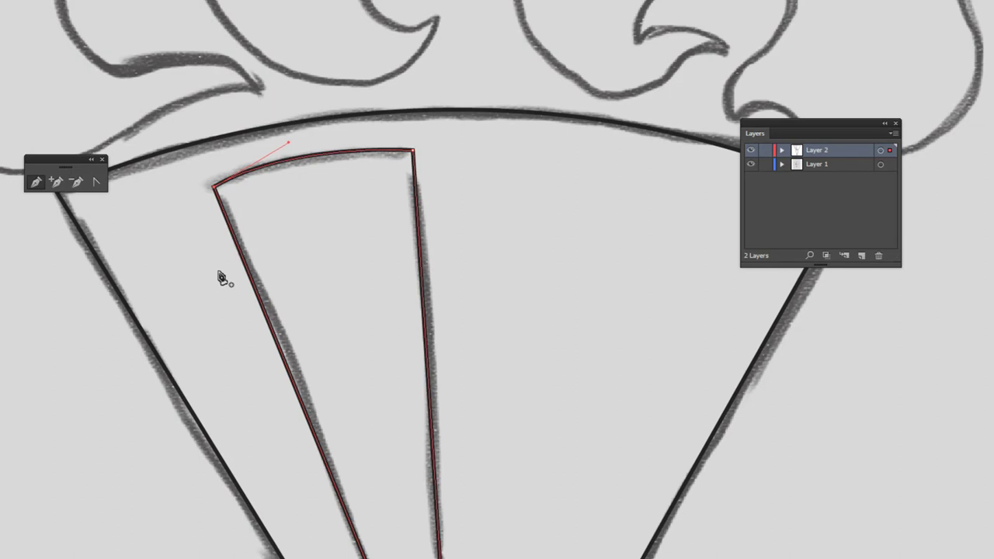
Trace the handle's inner strip as a closed four-corner path, then deselect it
scroll(453, 401, down, 5)
scroll(451, 345, down, 3)
mouse_move(516, 422)
mouse_down()
mouse_move(451, 204)
mouse_move(491, 150)
mouse_up()
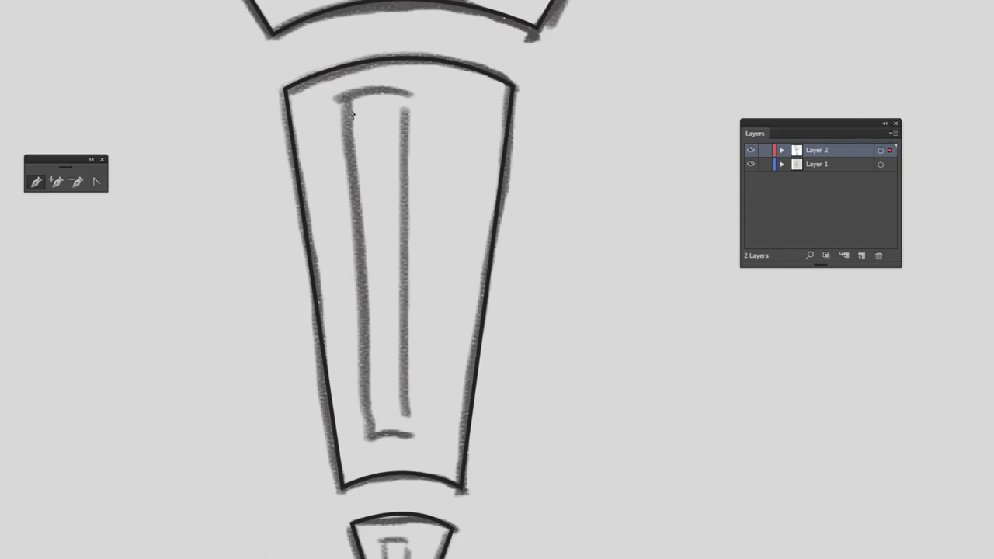
click(370, 438)
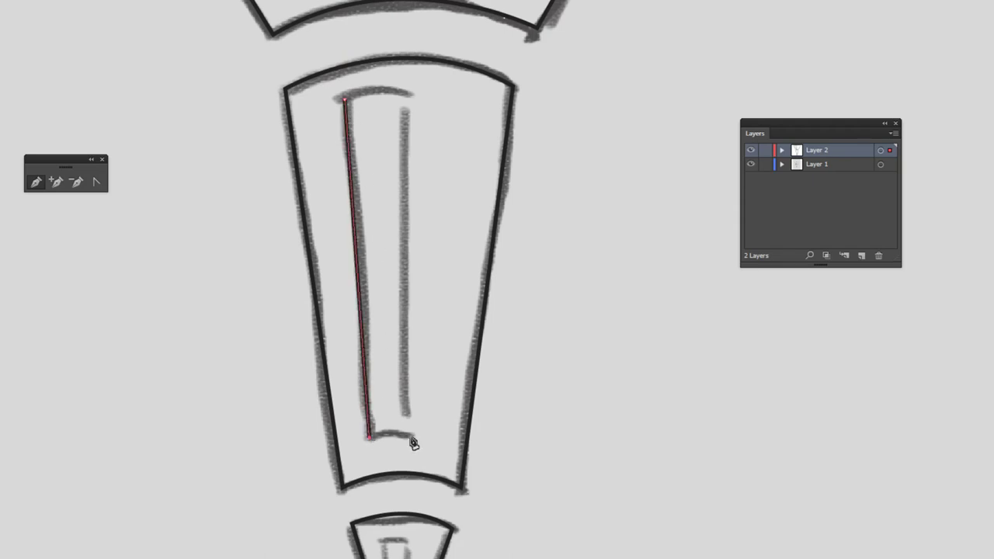
click(409, 438)
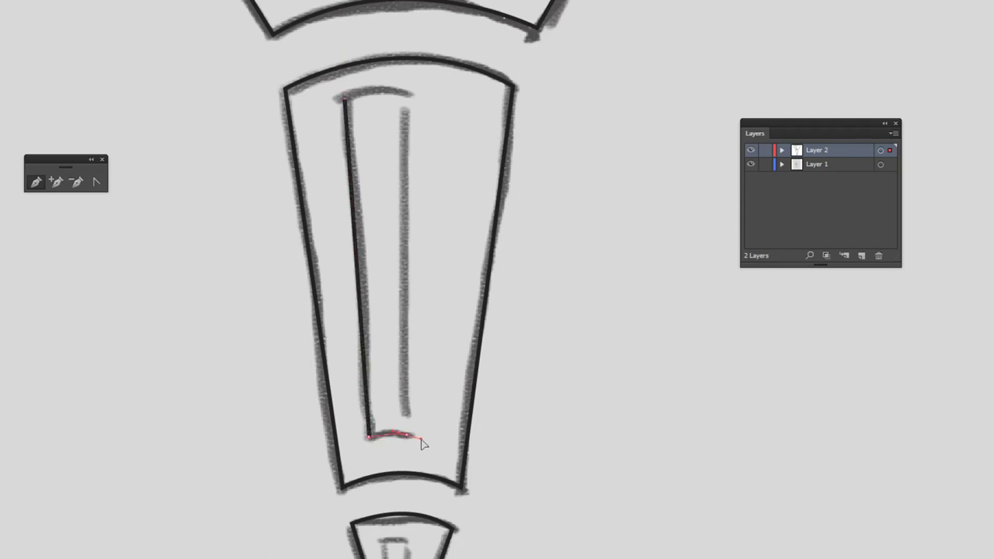
click(407, 95)
click(345, 101)
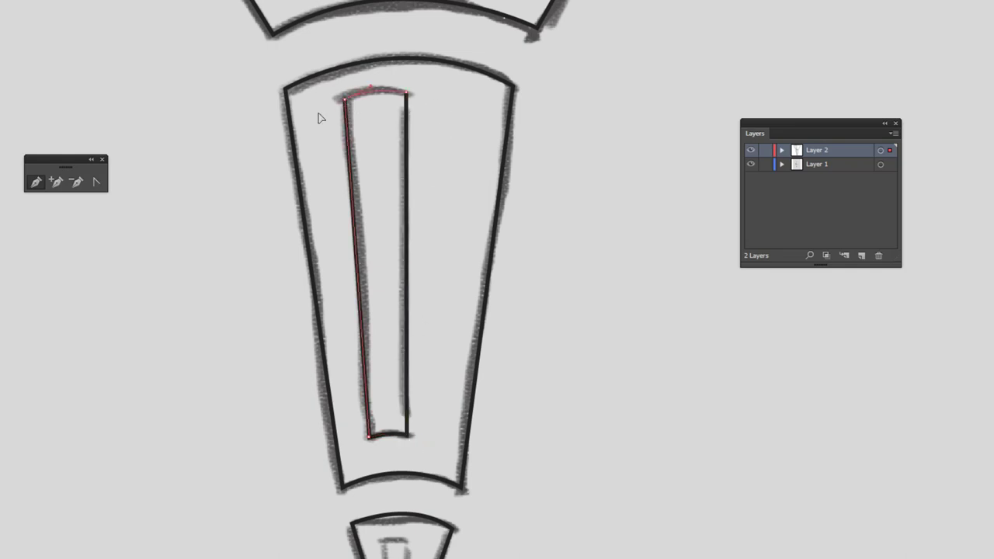
drag(559, 186, 526, 359)
ctrl+click(467, 321)
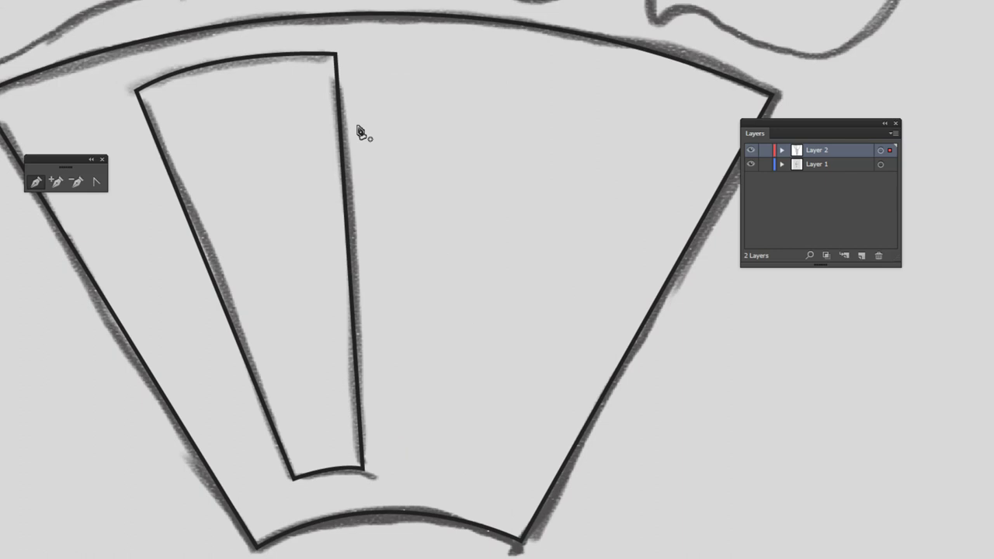
Zoom in on the pointed base and trace its small inner triangle as a closed path
key(ctrl+0)
key(ctrl+plus)
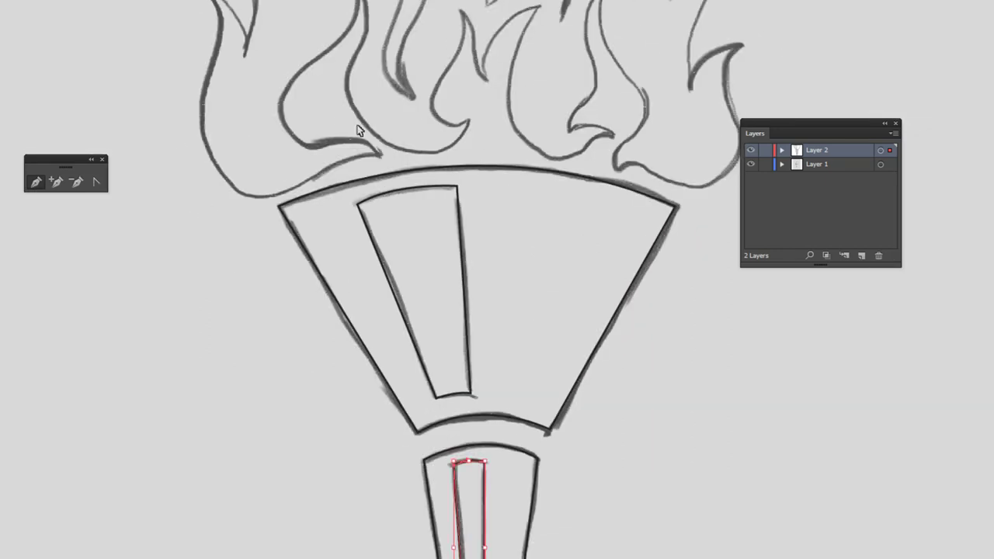
scroll(524, 162, down, 5)
scroll(455, 39, down, 1)
key(ctrl+plus)
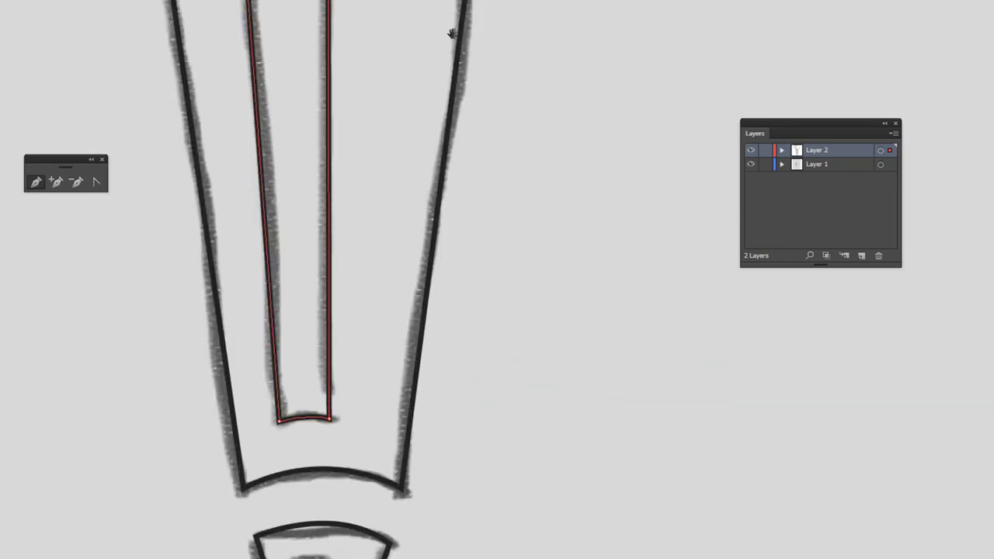
scroll(456, 39, down, 3)
click(330, 391)
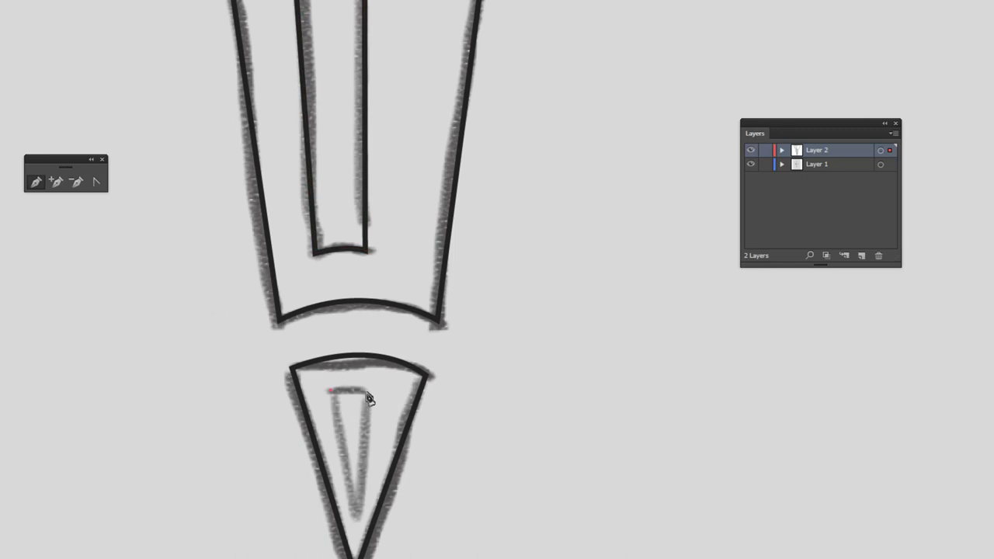
click(368, 390)
click(356, 518)
click(330, 391)
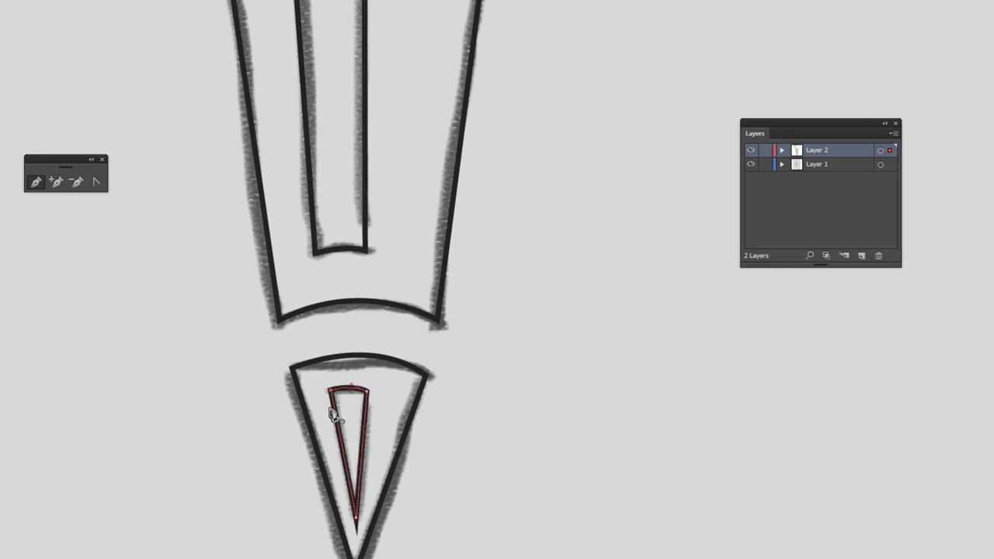
scroll(347, 218, up, 3)
Move the layer list aside and zoom in on the rightmost flame sketch
scroll(167, 471, up, 3)
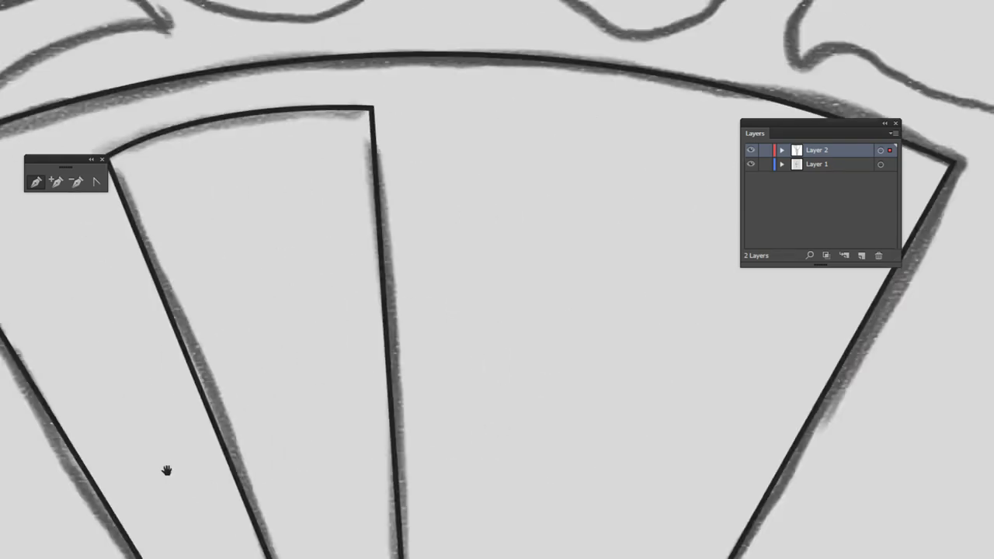
scroll(170, 476, down, 3)
scroll(461, 282, up, 3)
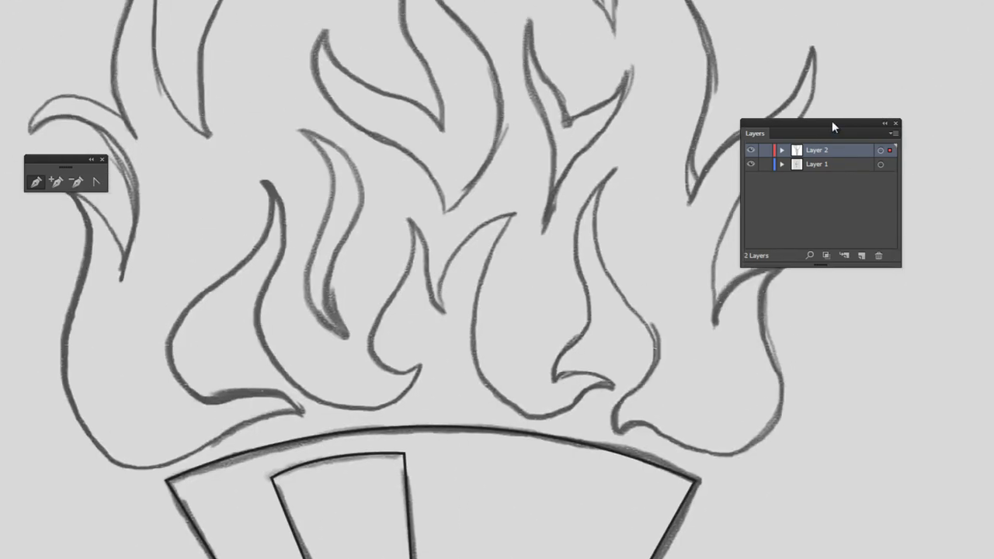
drag(831, 127, 940, 97)
scroll(533, 215, right, 3)
scroll(544, 401, down, 1)
scroll(544, 400, right, 3)
scroll(562, 393, left, 2)
key(ctrl+plus)
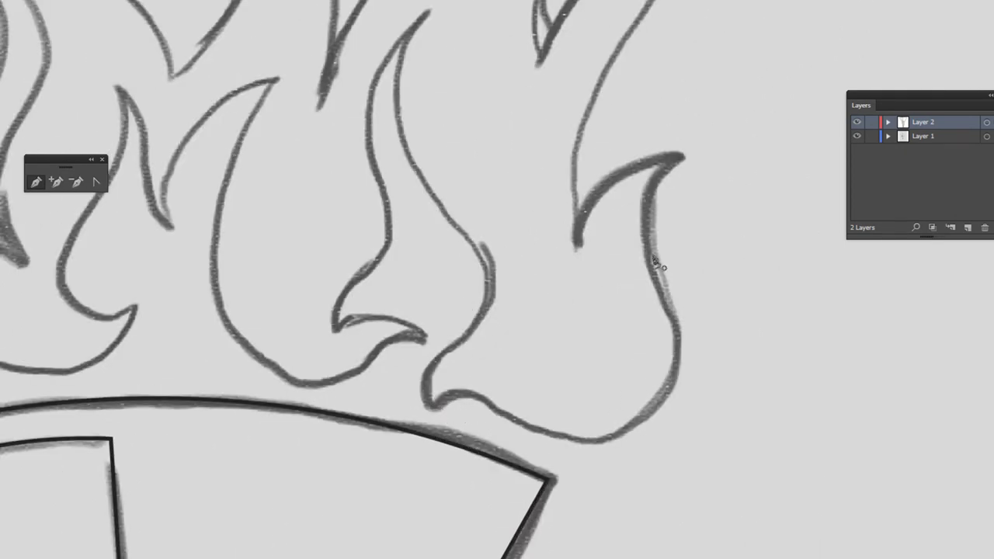
scroll(582, 223, right, 2)
scroll(582, 222, down, 1)
drag(481, 298, 463, 486)
scroll(614, 492, down, 3)
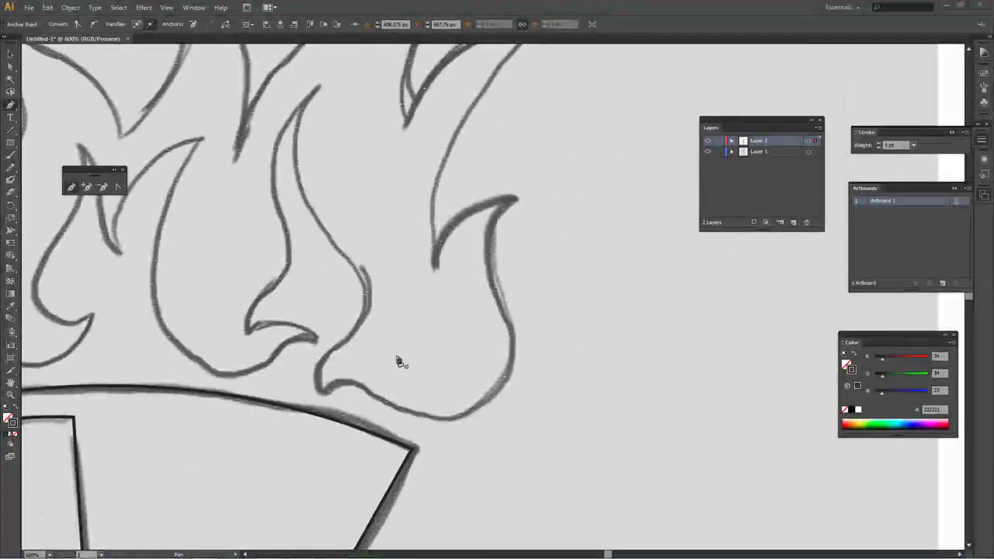
drag(399, 360, 384, 280)
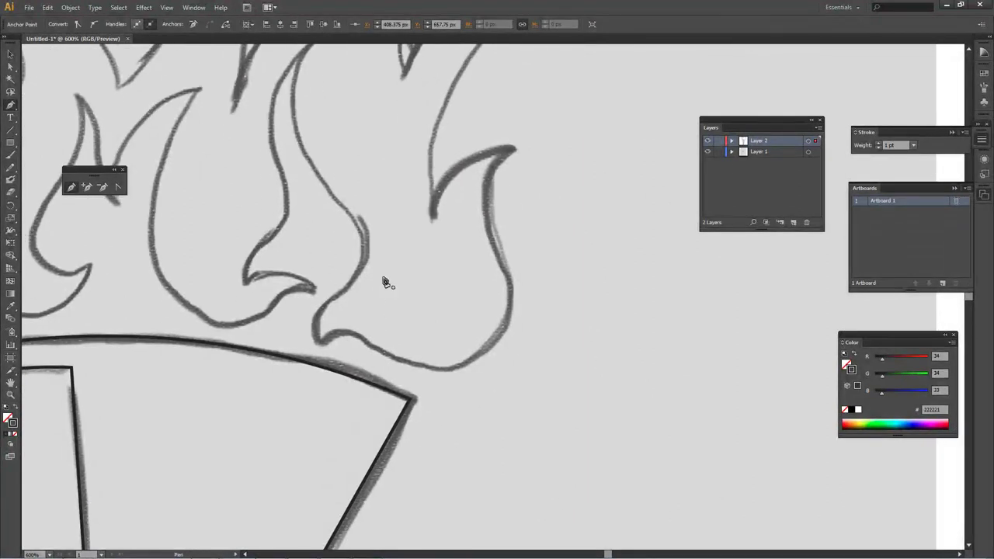
Pen-trace the right flame from its base up its curving edge to the pointed tips
click(320, 344)
drag(367, 343, 396, 367)
mouse_move(510, 329)
mouse_down()
mouse_move(539, 264)
mouse_move(522, 291)
mouse_up()
drag(497, 179, 566, 115)
click(498, 181)
drag(416, 244, 407, 312)
mouse_move(425, 169)
mouse_down()
mouse_move(379, 251)
mouse_move(446, 159)
mouse_move(475, 192)
mouse_up()
drag(466, 144, 456, 98)
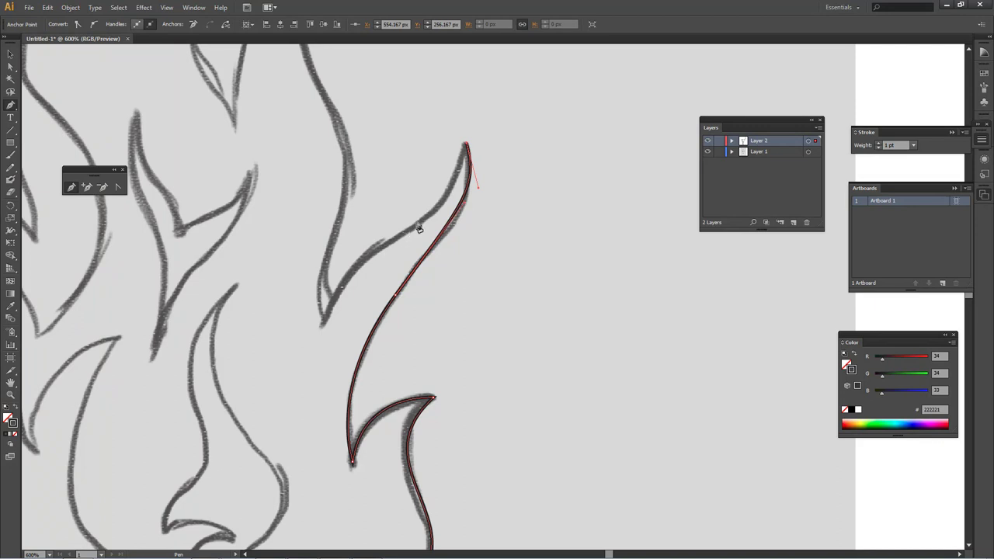
Finish the right flame outline at its lower tip and start a new path on the next tongue
click(322, 326)
ctrl+click(338, 235)
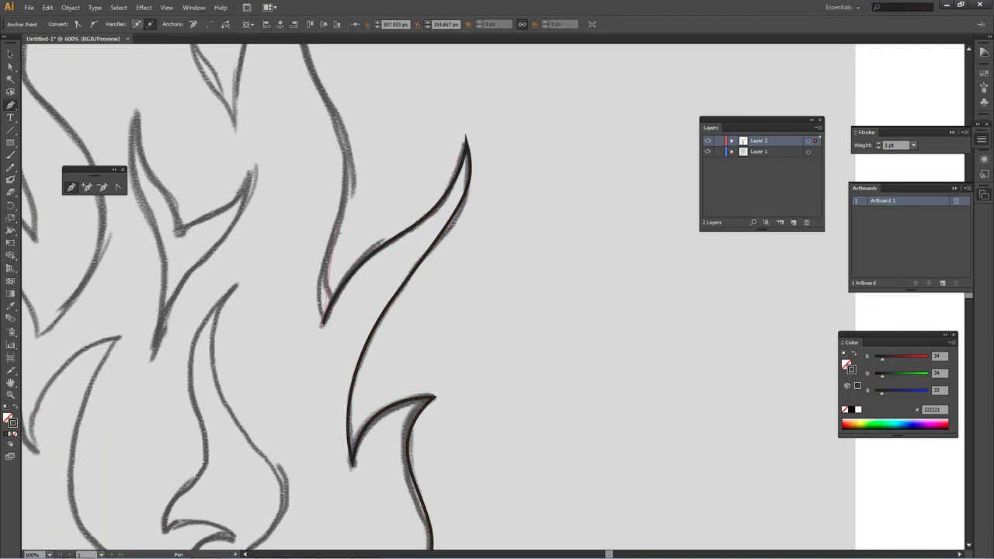
drag(366, 168, 450, 280)
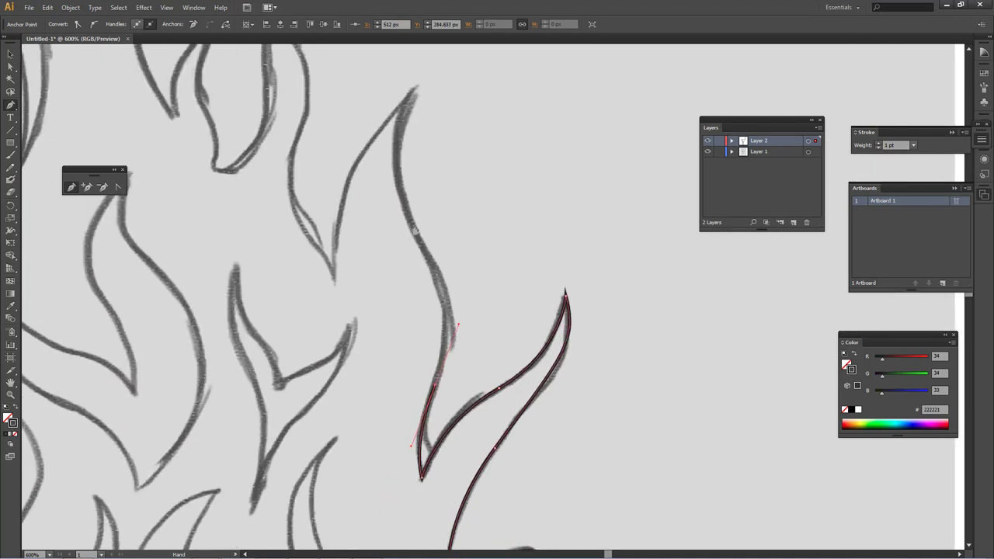
click(418, 235)
mouse_move(426, 92)
mouse_down()
mouse_move(453, 139)
mouse_move(464, 96)
mouse_up()
drag(410, 207, 419, 174)
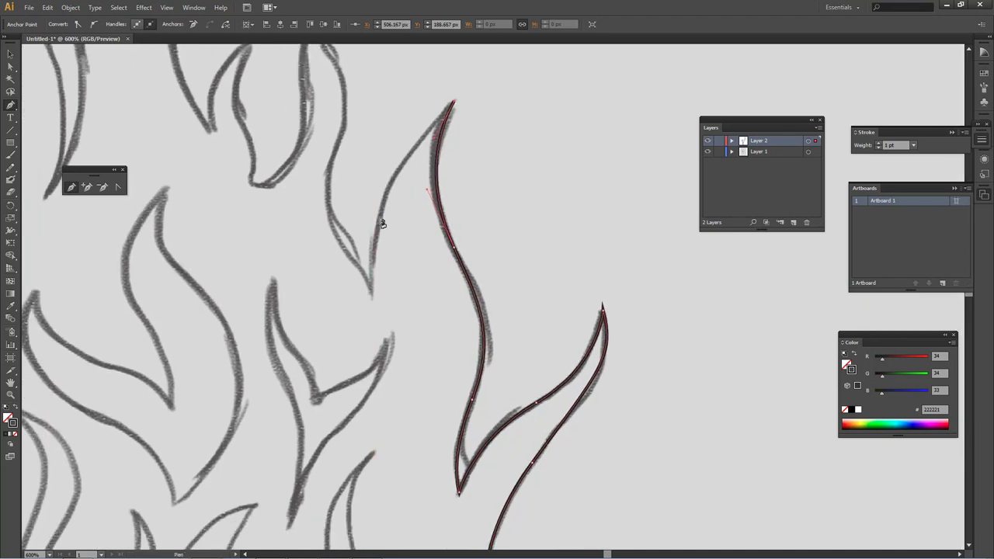
drag(375, 279, 381, 288)
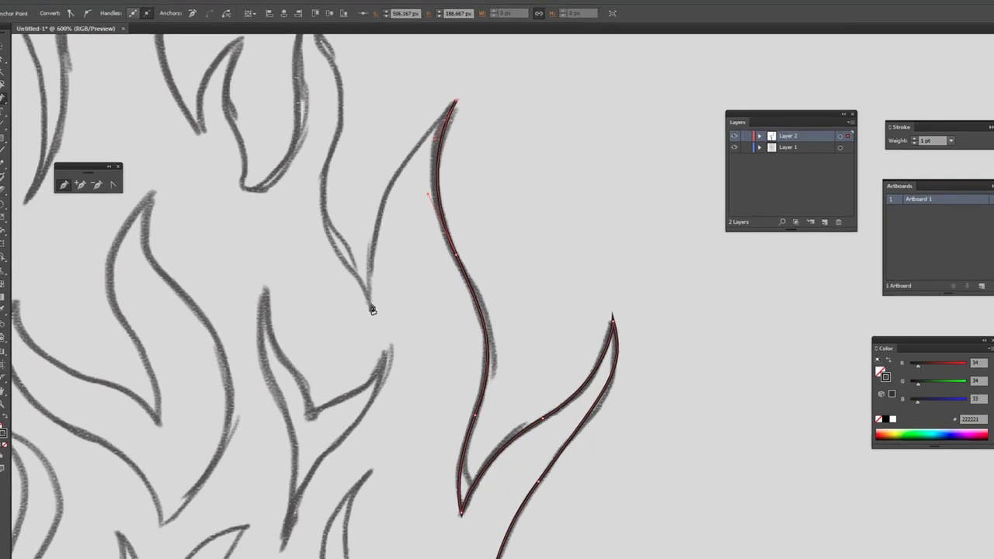
Curve the new outline down into the valley between flames with a sharp corner there
drag(387, 285, 391, 442)
drag(399, 278, 432, 368)
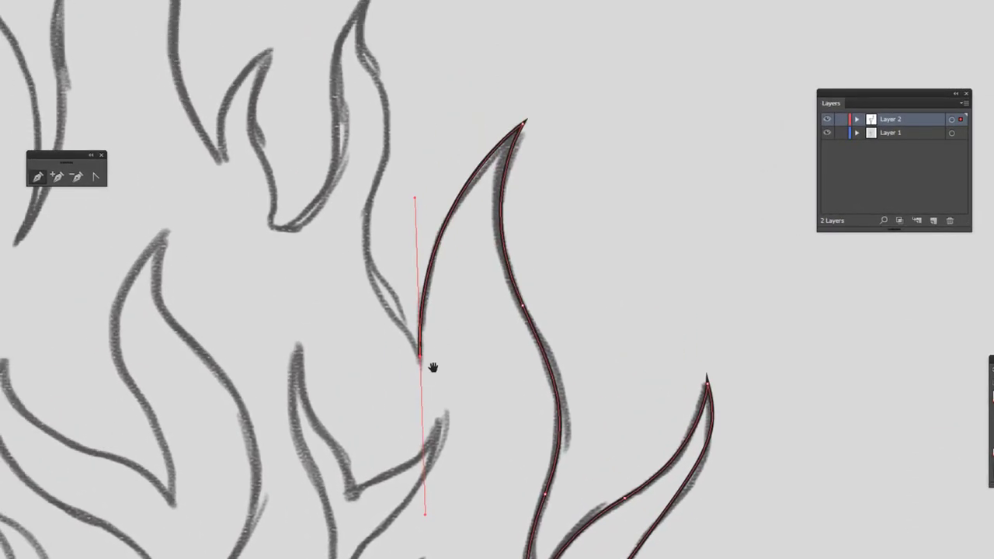
click(420, 358)
drag(404, 323, 412, 291)
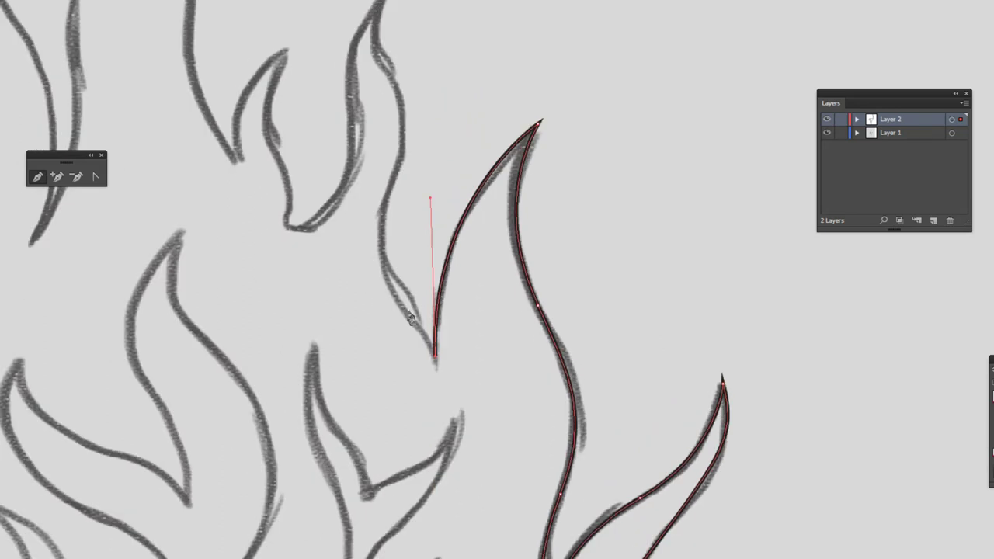
click(397, 298)
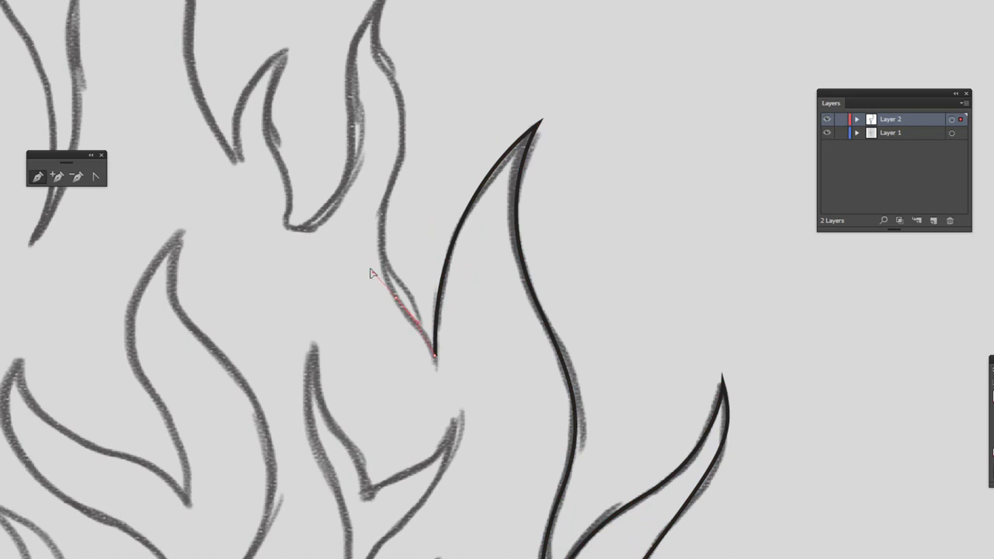
Trace up to the taller flame's sharp tip and down its other side to a corner
drag(387, 189, 387, 317)
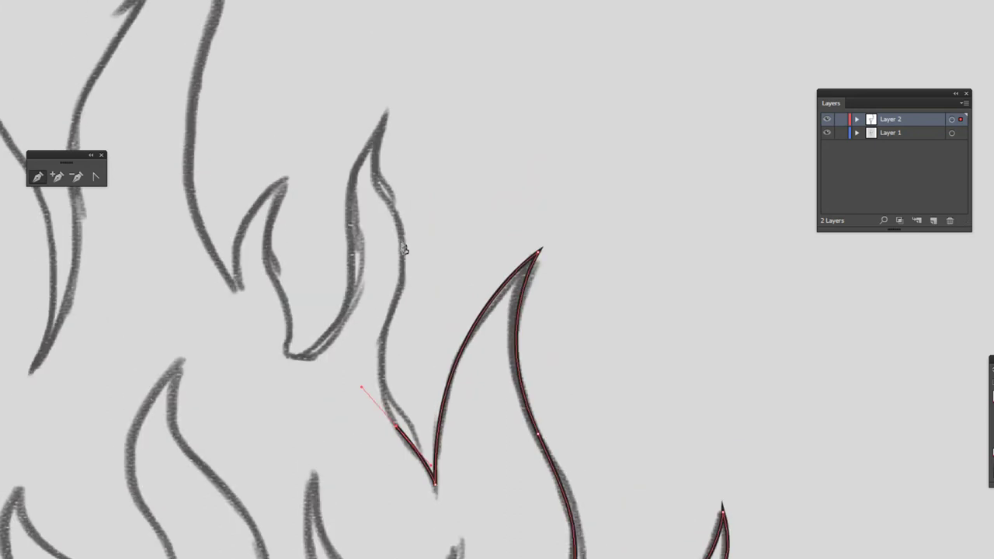
drag(402, 235, 392, 180)
drag(386, 111, 418, 46)
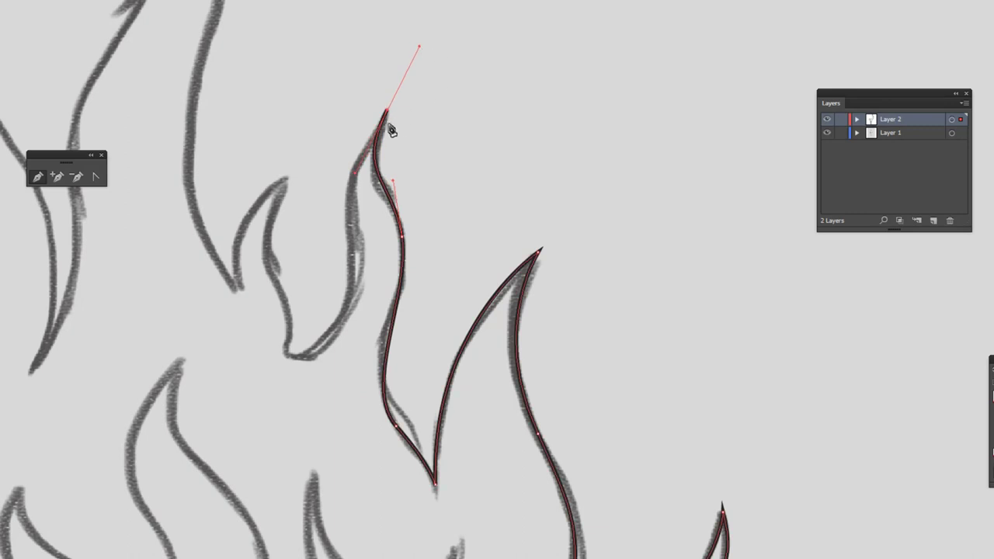
click(386, 112)
drag(348, 217, 353, 294)
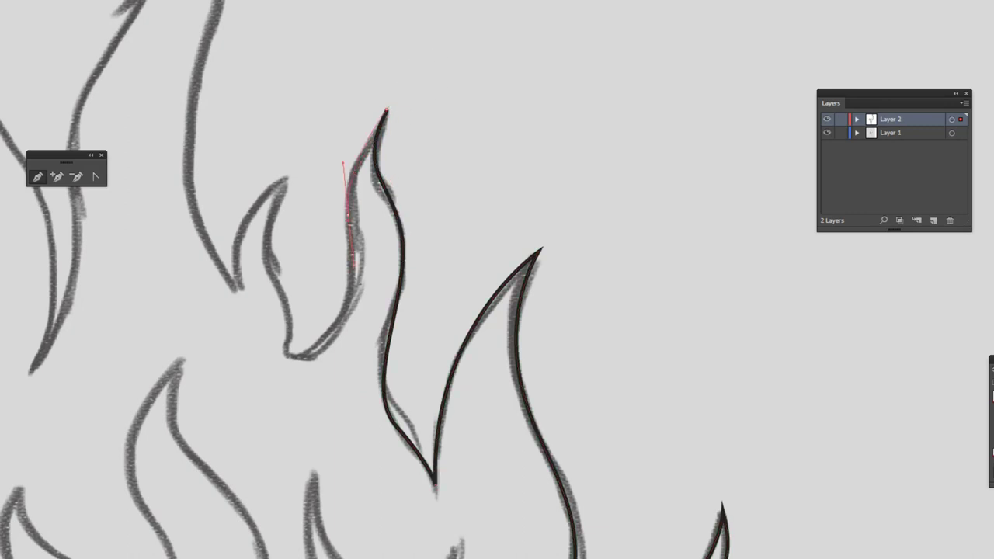
mouse_move(331, 345)
mouse_down()
mouse_move(401, 239)
mouse_move(309, 261)
mouse_up()
click(364, 252)
scroll(374, 267, up, 1)
Extend the outline over the small flame's sharp tip and down its side
drag(363, 231, 354, 208)
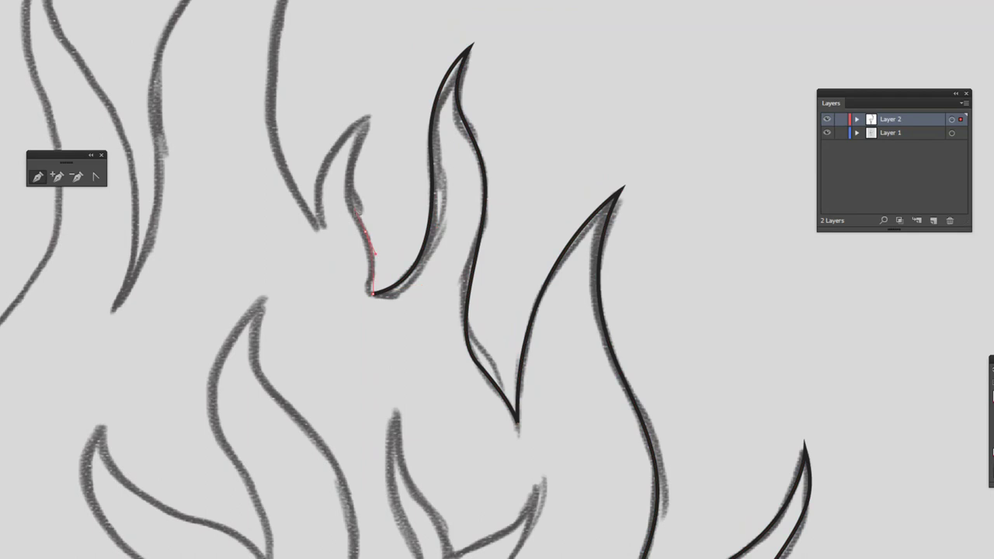
drag(369, 117, 393, 77)
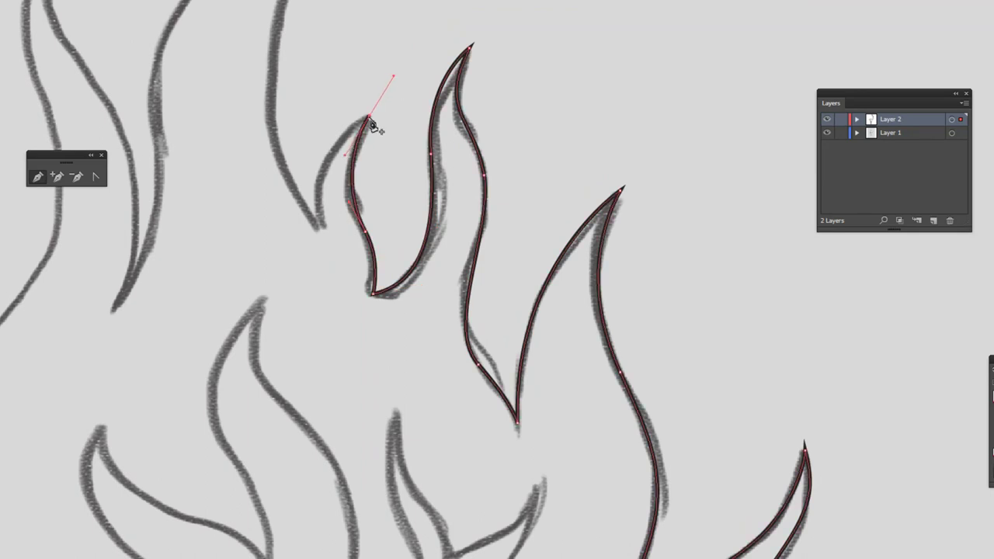
click(373, 120)
scroll(375, 153, up, 1)
drag(337, 233, 346, 308)
drag(338, 236, 342, 322)
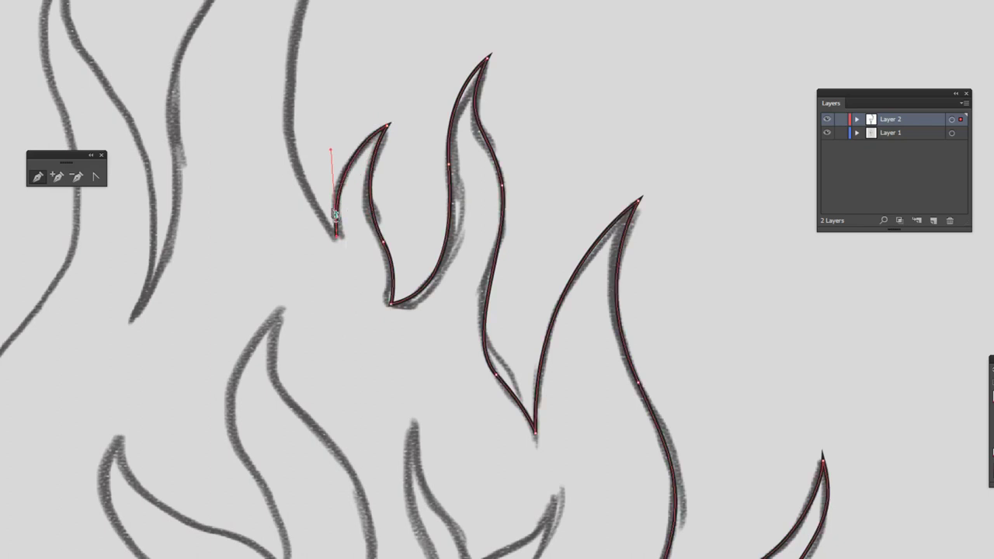
scroll(339, 244, up, 2)
scroll(295, 169, up, 1)
scroll(354, 259, up, 1)
Curve the outline up the tall flame's edge to a level curved anchor at its top
drag(339, 245, 355, 116)
drag(378, 83, 445, 280)
drag(342, 147, 206, 132)
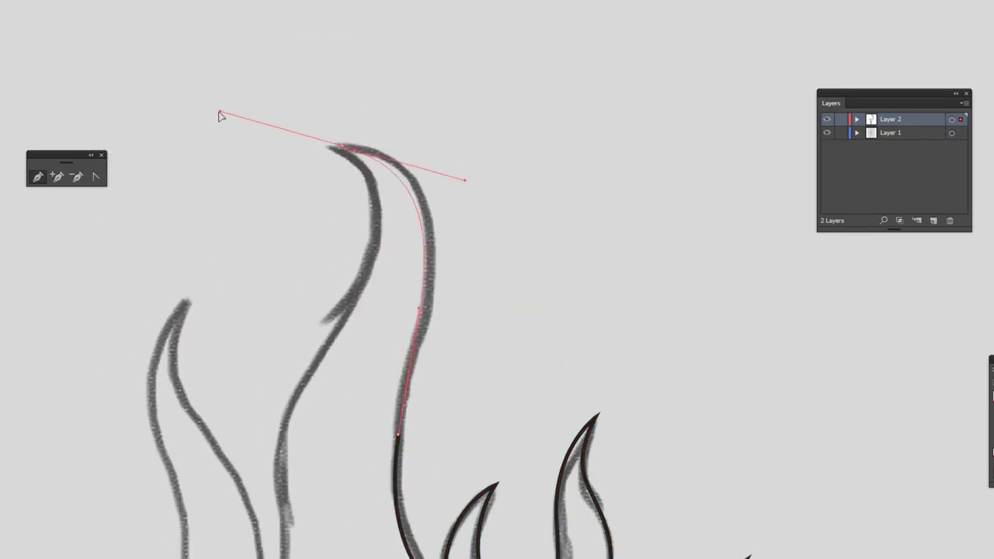
drag(338, 148, 173, 146)
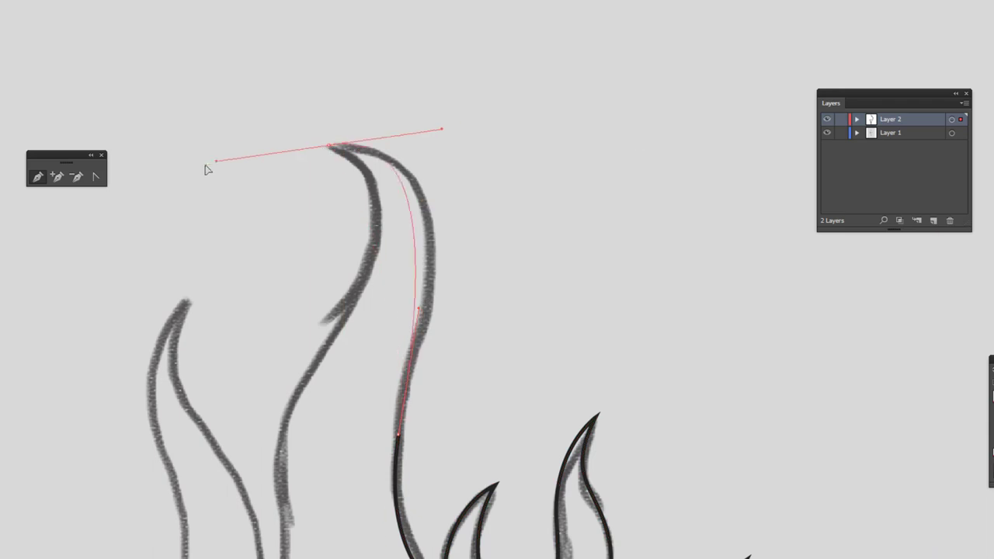
click(329, 146)
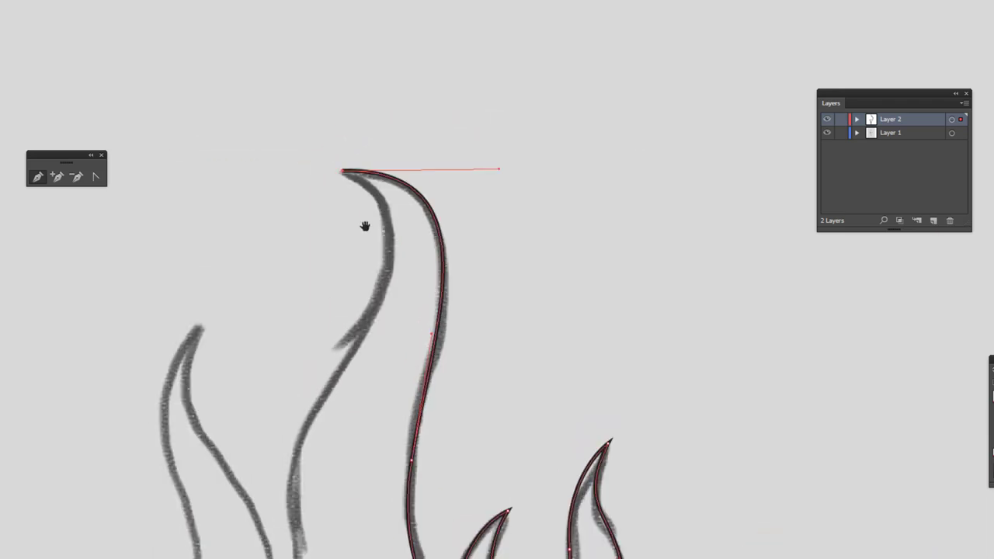
drag(342, 164, 343, 247)
key(ctrl+z)
scroll(368, 242, down, 3)
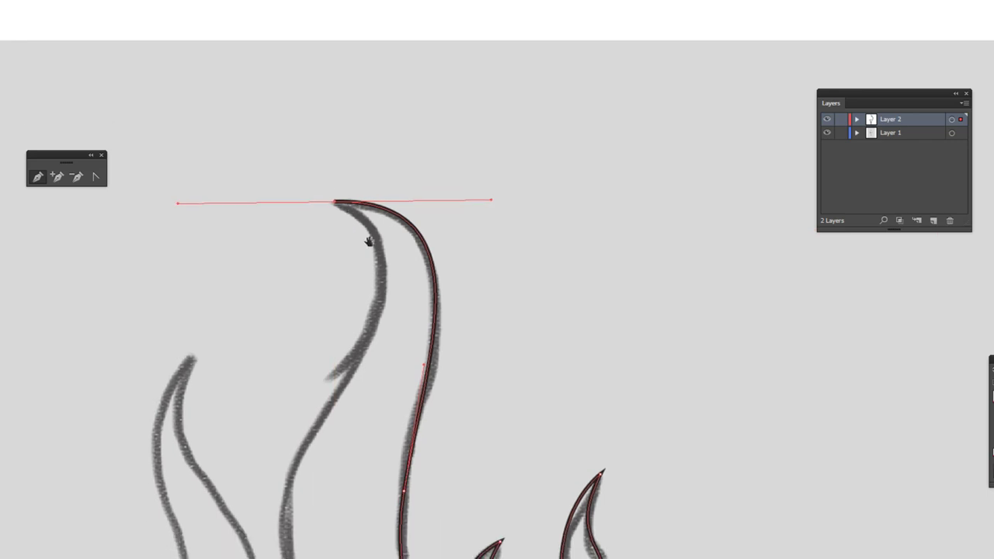
scroll(419, 285, left, 1)
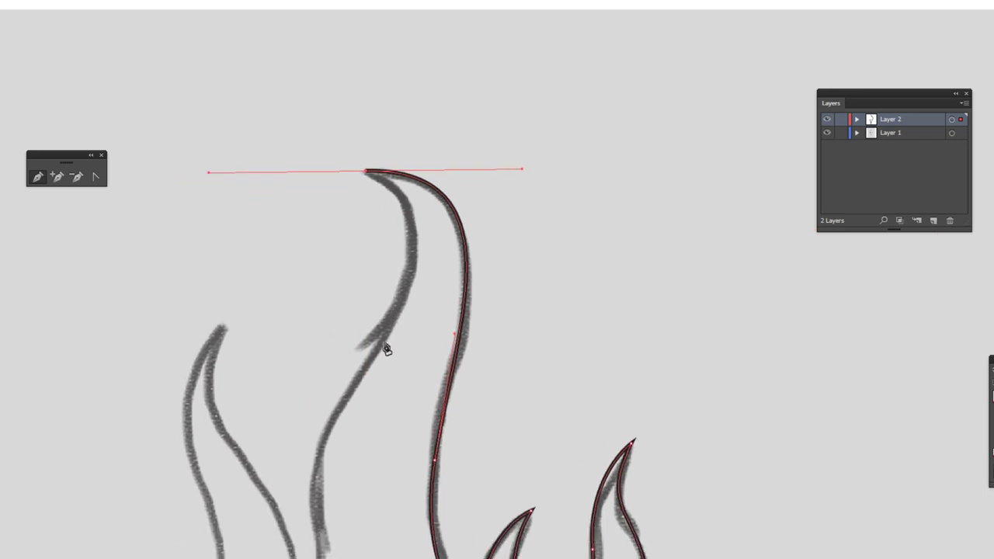
Trace down the tall flame's inner edge to a sharp corner at its lowest point
mouse_move(379, 348)
mouse_down()
mouse_move(296, 464)
mouse_move(317, 406)
mouse_up()
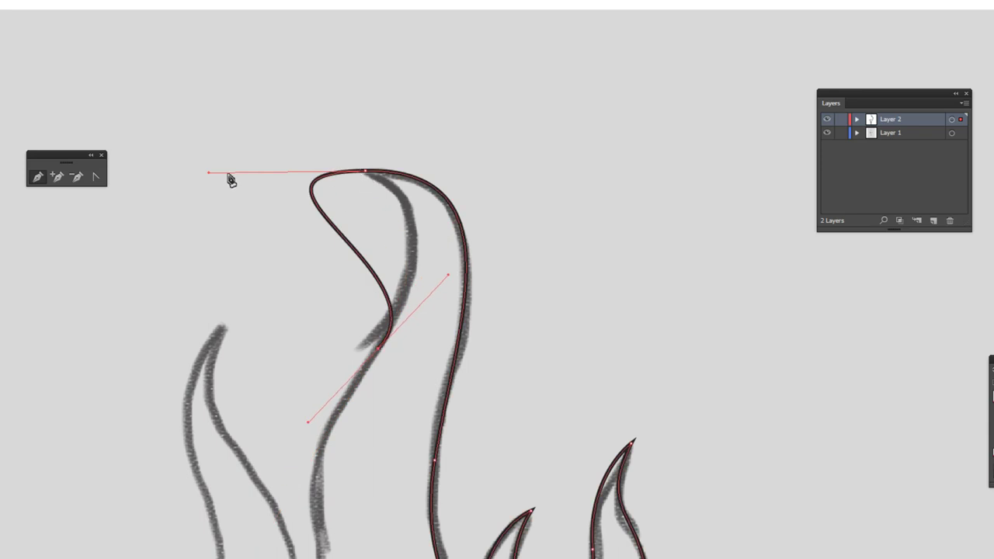
key(ctrl+z)
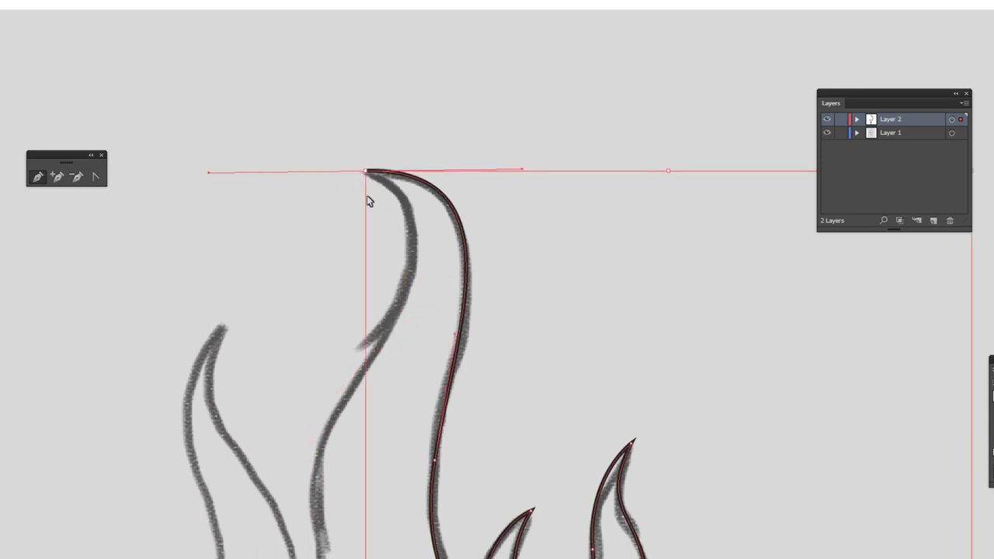
click(368, 171)
mouse_move(386, 307)
mouse_down()
mouse_move(394, 270)
mouse_move(324, 428)
mouse_up()
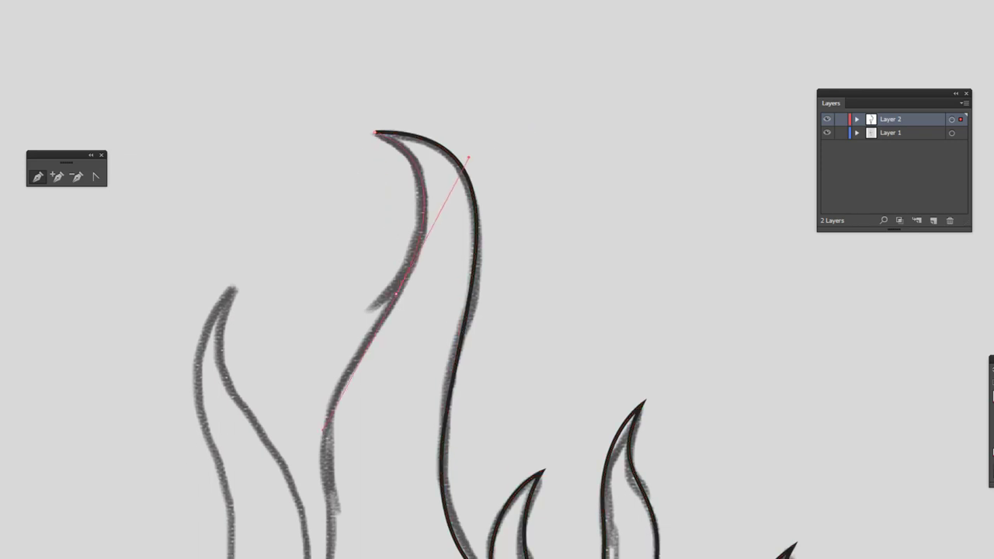
drag(381, 333, 404, 268)
key(ctrl+z)
drag(419, 230, 300, 411)
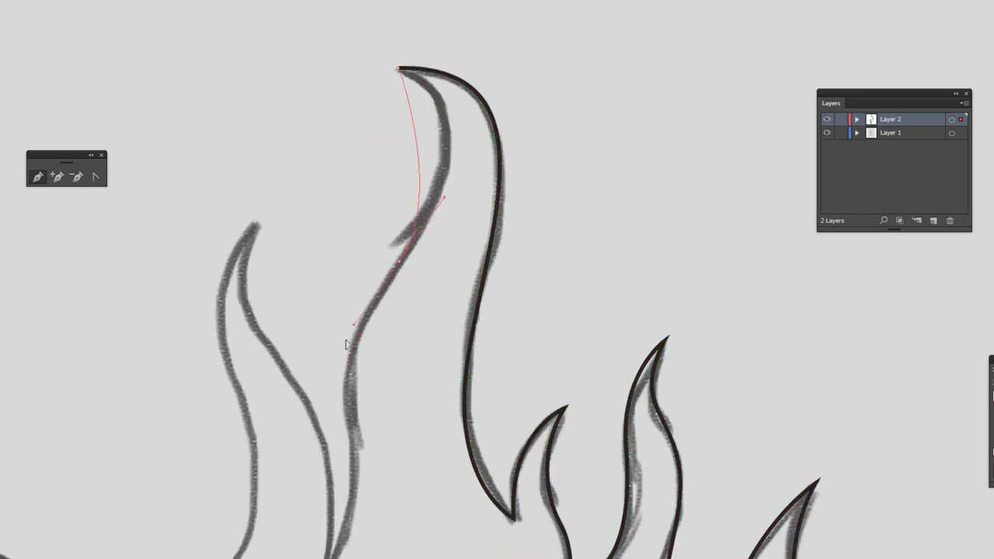
drag(357, 304, 380, 166)
drag(344, 450, 279, 558)
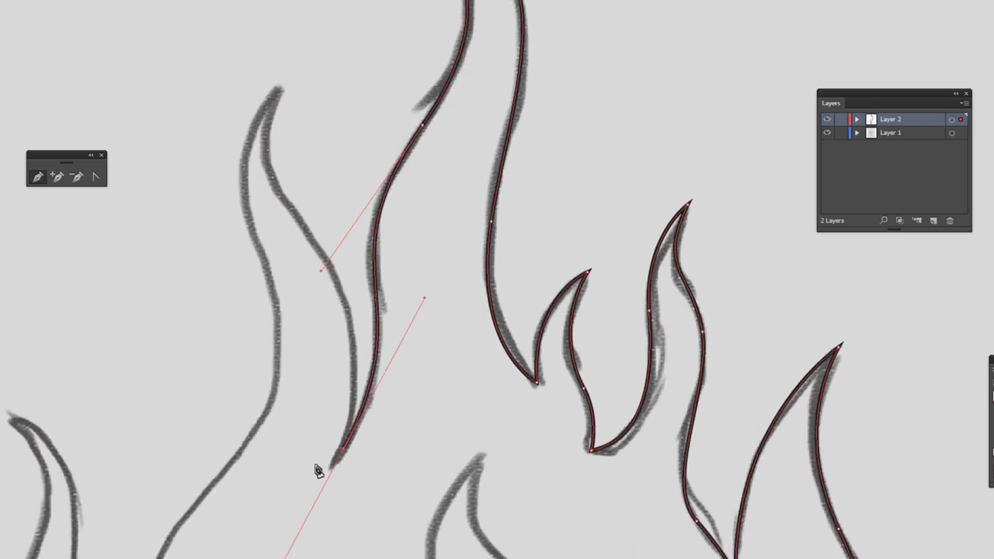
drag(342, 451, 336, 465)
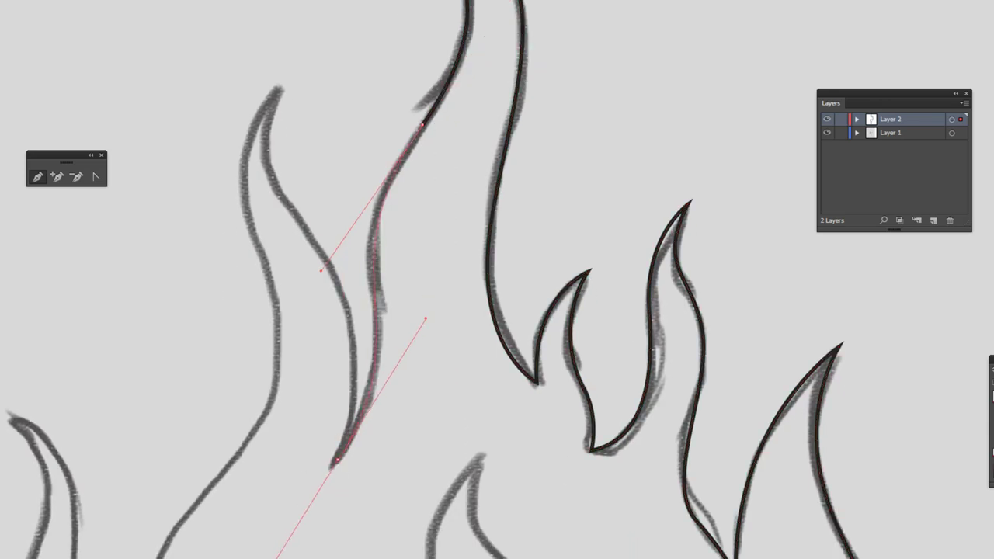
click(337, 464)
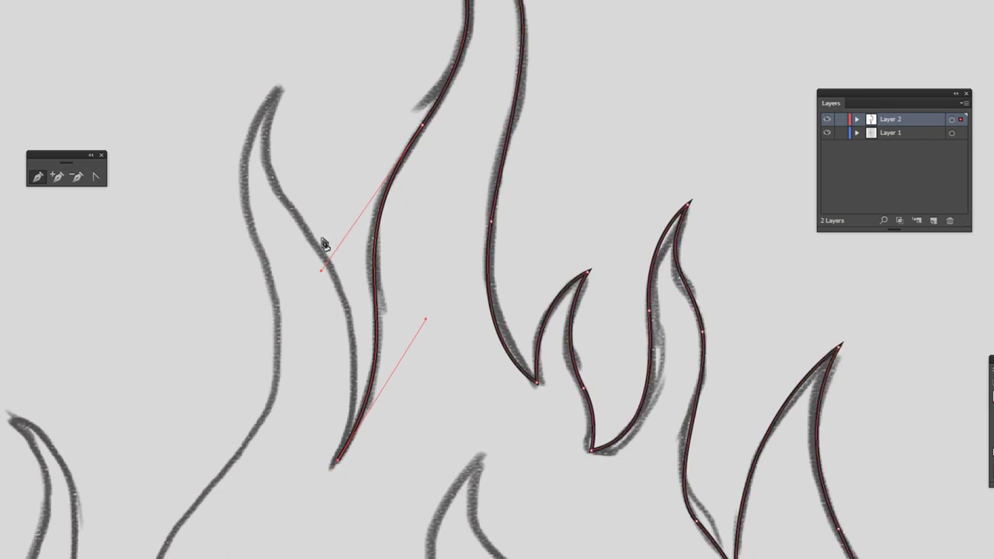
Trace up the neighbouring flame to a sharp tip and down its edge, finishing the path
drag(331, 264, 273, 142)
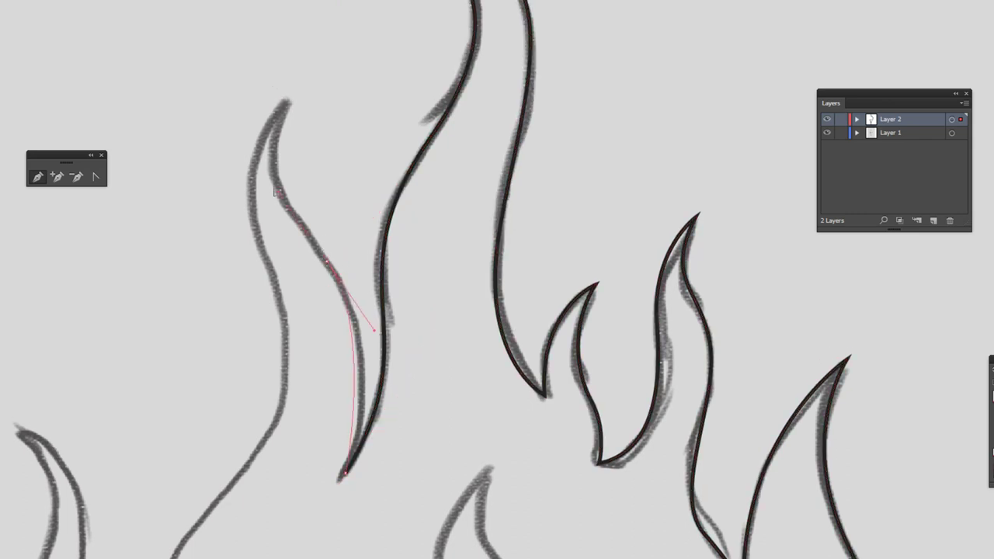
drag(290, 102, 320, 49)
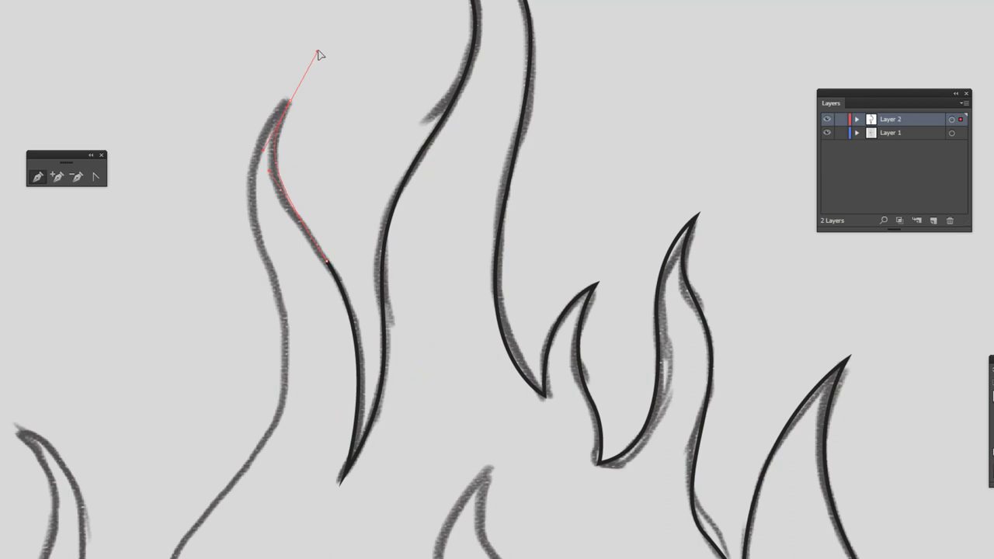
click(290, 103)
drag(261, 237, 272, 357)
drag(298, 419, 343, 301)
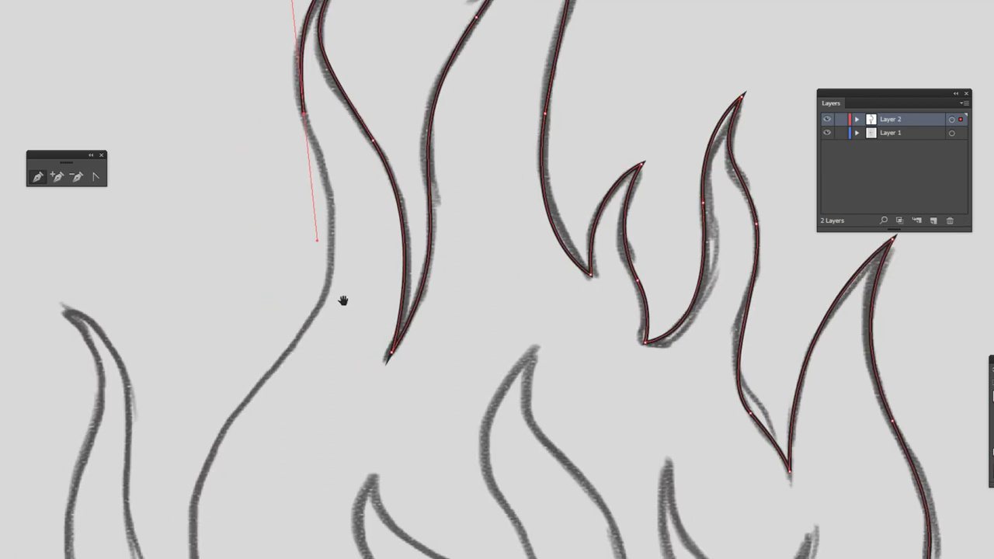
mouse_move(244, 359)
mouse_down()
mouse_move(309, 140)
mouse_move(346, 266)
mouse_up()
drag(237, 392, 265, 299)
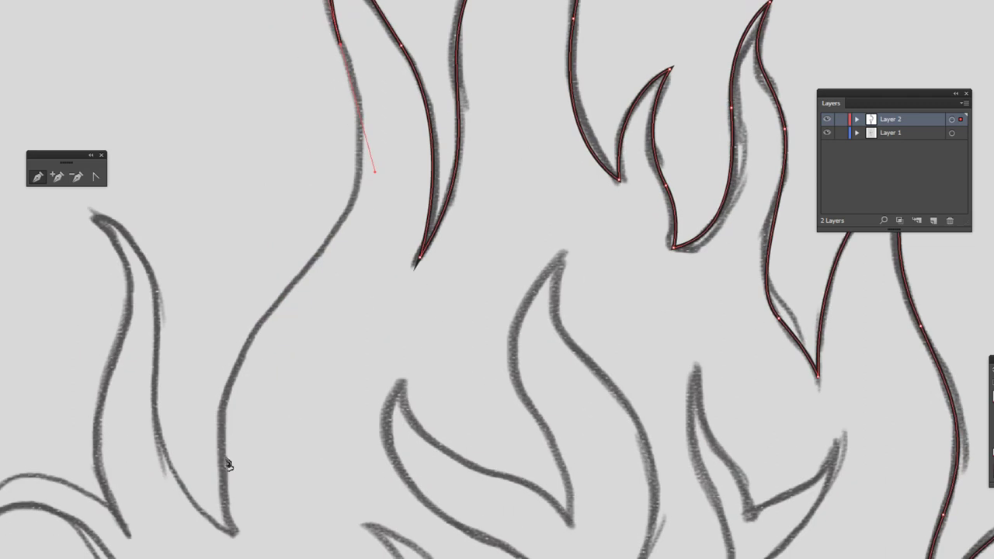
scroll(310, 284, down, 3)
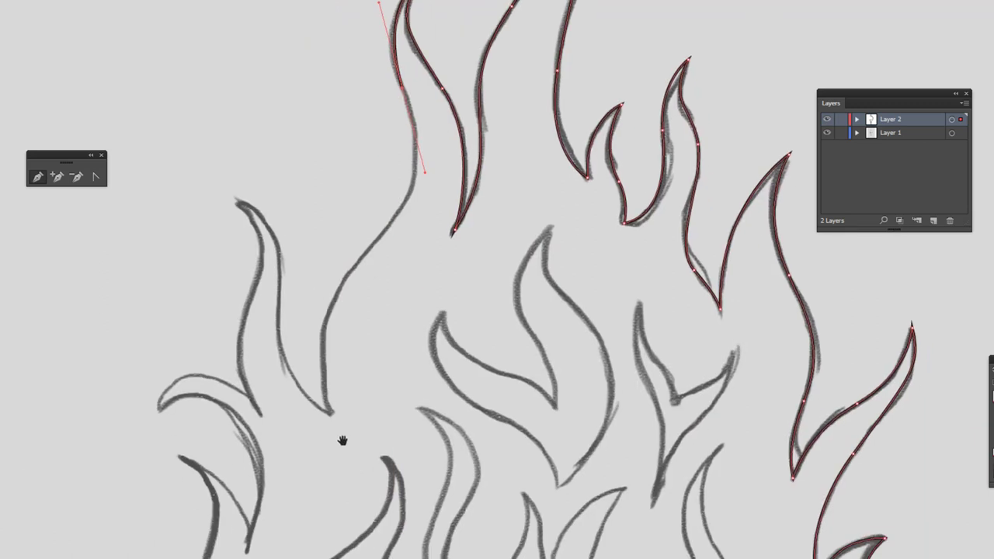
mouse_move(345, 281)
mouse_down()
mouse_move(373, 257)
mouse_move(323, 299)
mouse_up()
key(ctrl+z)
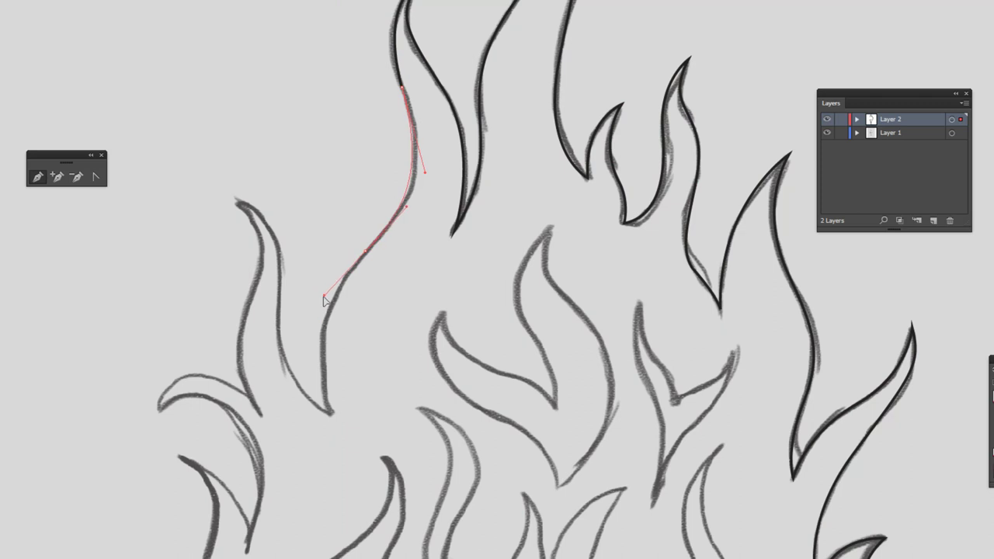
drag(332, 413, 353, 463)
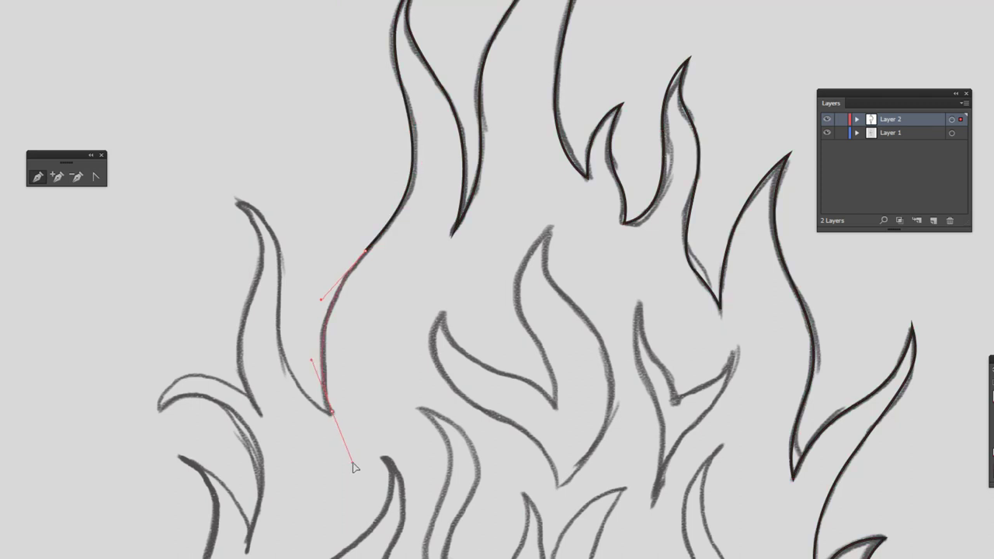
ctrl+click(330, 418)
Start a new smooth path climbing the small left flame
key(ctrl+a)
drag(278, 314, 281, 247)
drag(237, 201, 198, 183)
key(ctrl+a)
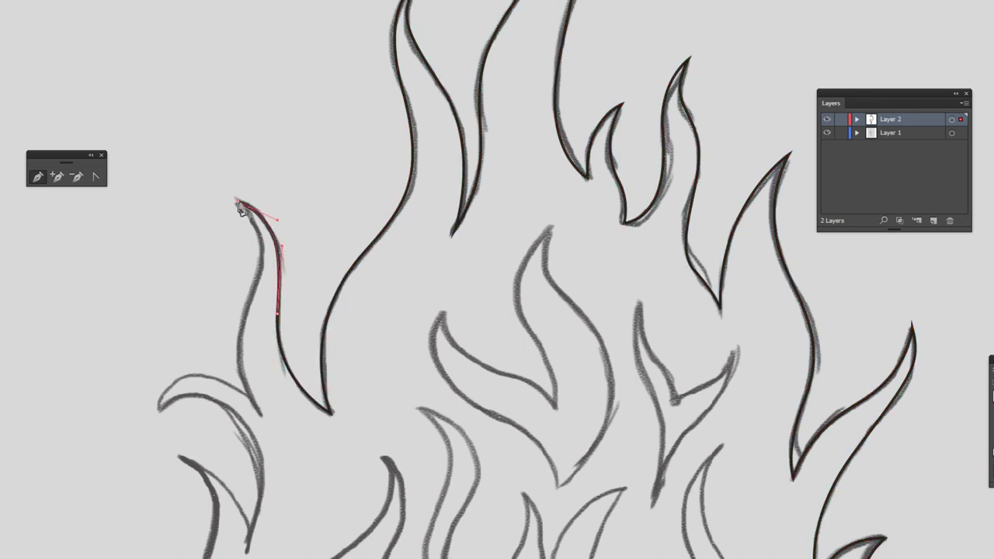
drag(241, 212, 293, 264)
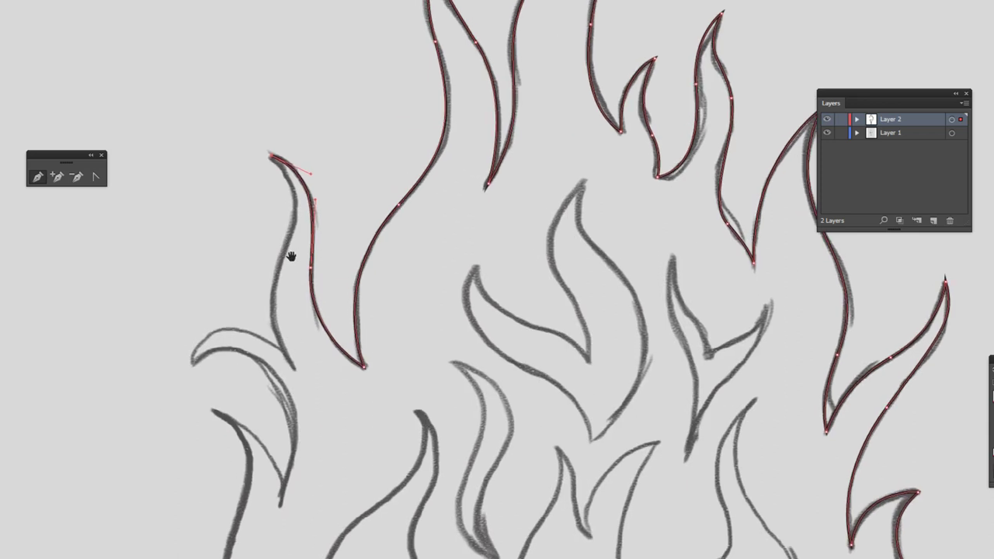
mouse_move(282, 257)
mouse_down()
mouse_move(252, 328)
mouse_move(299, 275)
mouse_up()
drag(238, 308, 188, 368)
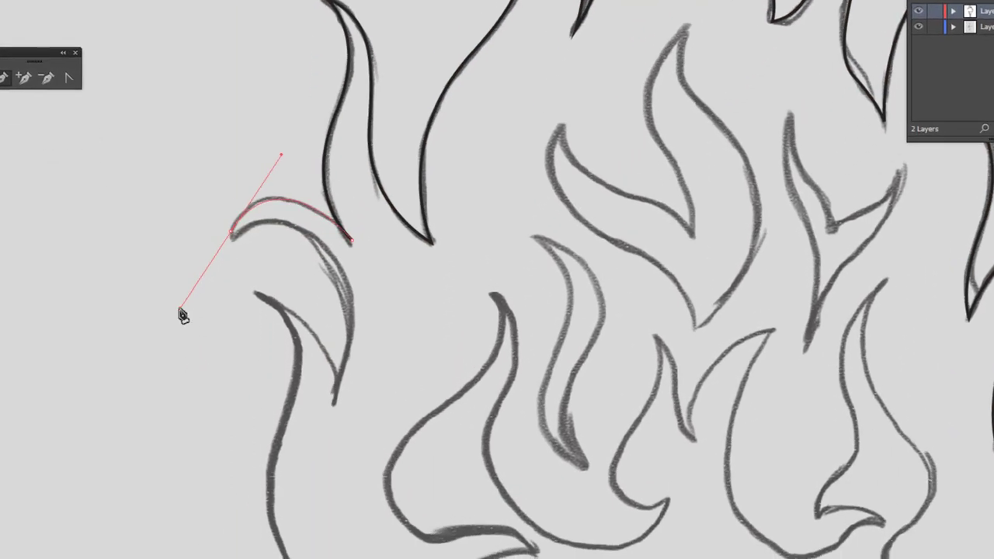
Wrap the outline around the left curl with sharp corners, then down the outer edge to the cup rim
scroll(393, 251, down, 1)
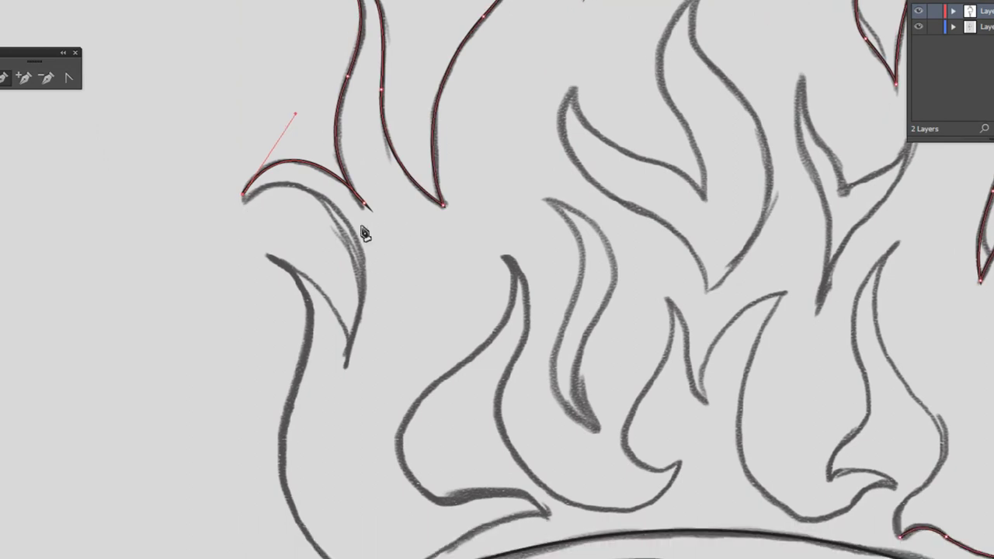
drag(360, 251, 386, 347)
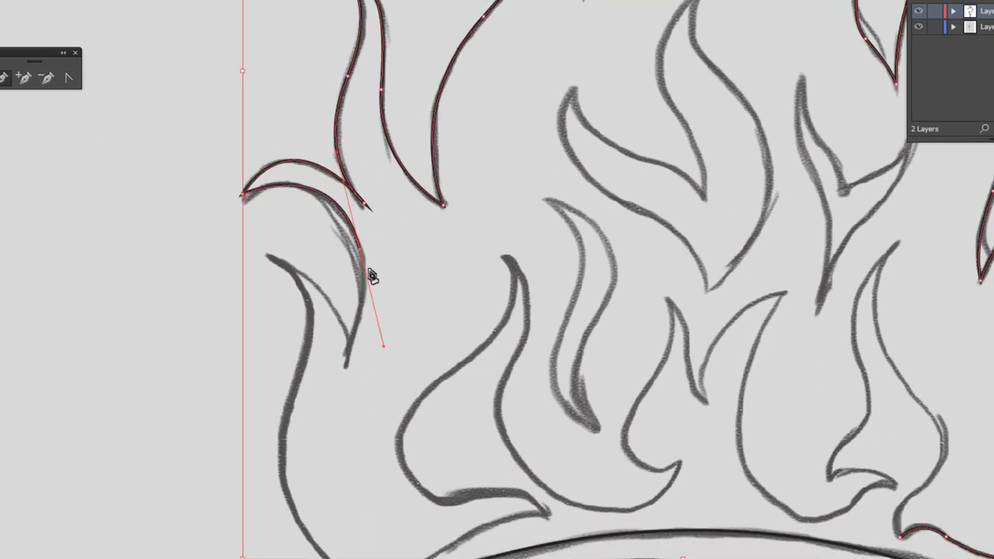
drag(380, 266, 369, 251)
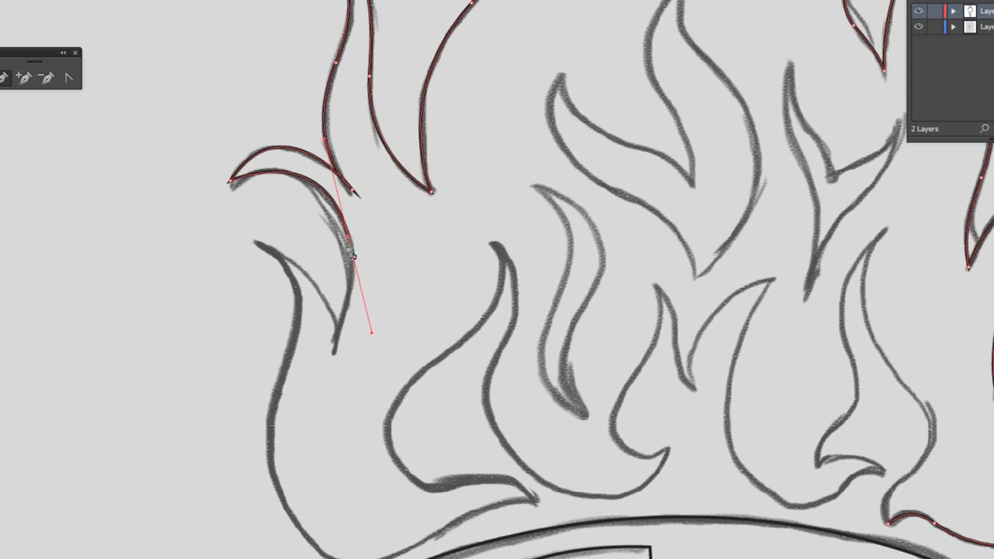
click(351, 240)
drag(337, 328, 319, 374)
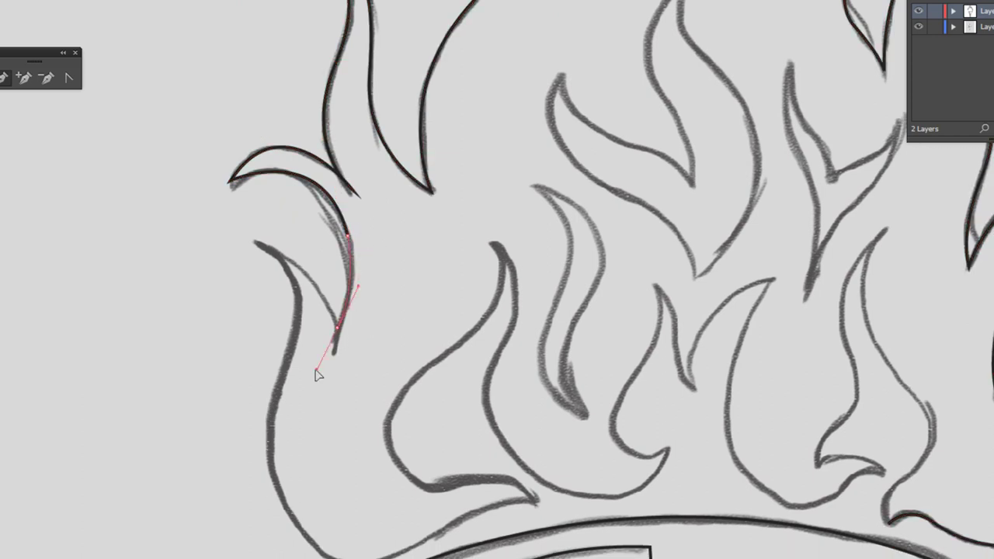
drag(261, 244, 202, 222)
click(262, 246)
mouse_move(296, 330)
mouse_down()
mouse_move(313, 250)
mouse_move(283, 349)
mouse_up()
mouse_move(367, 490)
mouse_down()
mouse_move(333, 362)
mouse_move(419, 376)
mouse_up()
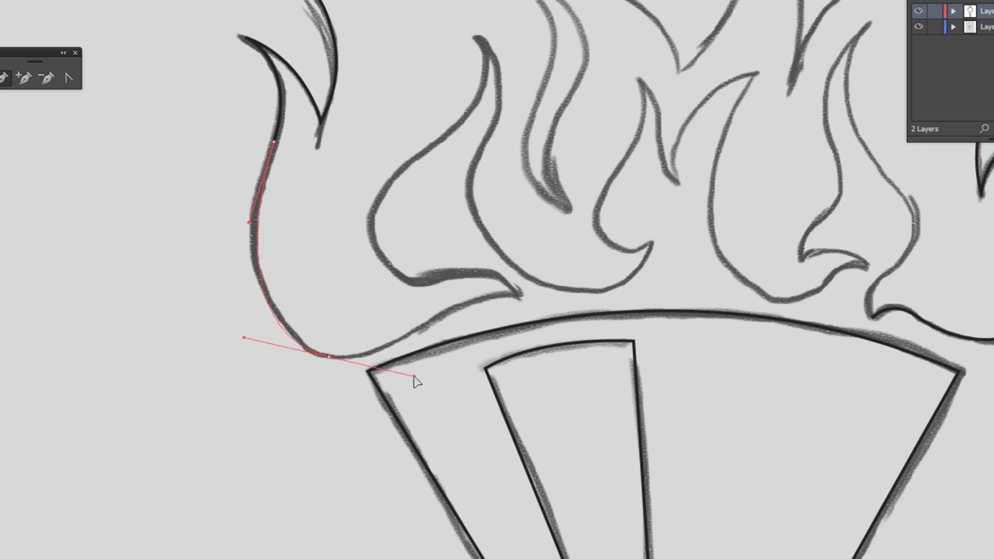
drag(519, 298, 596, 318)
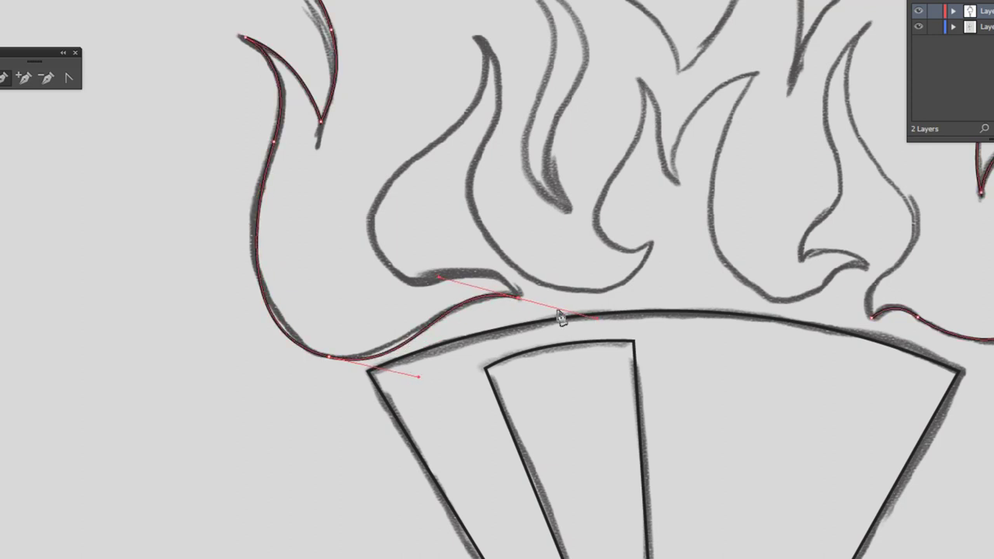
Trace the flame base up to a sharp tip and down its right edge to the lower curl
drag(429, 278, 355, 298)
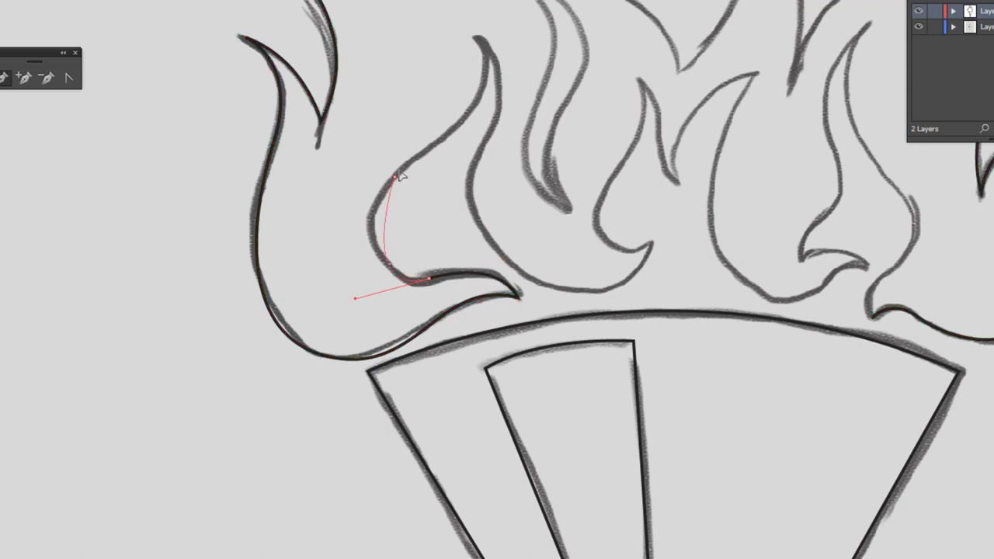
drag(425, 147, 494, 125)
click(477, 37)
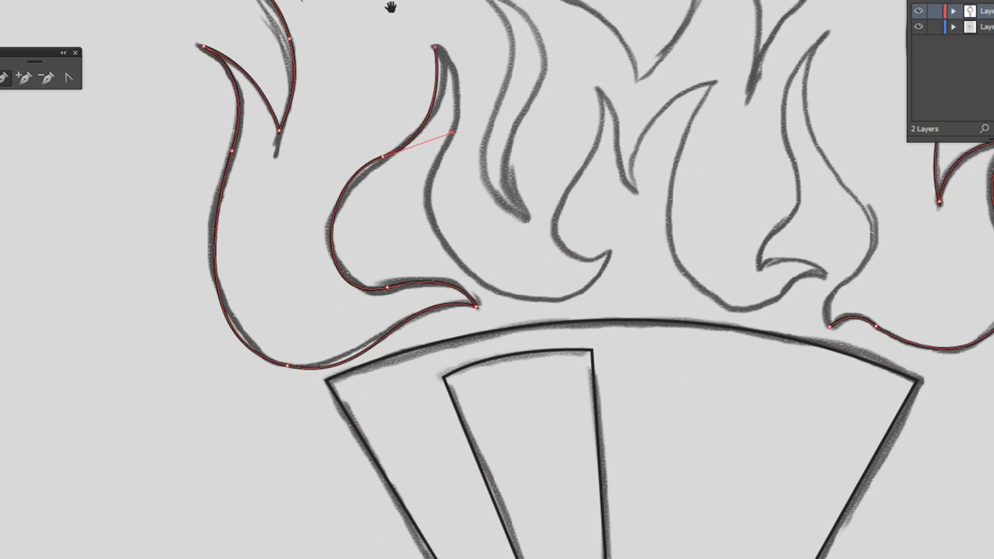
drag(477, 37, 421, 32)
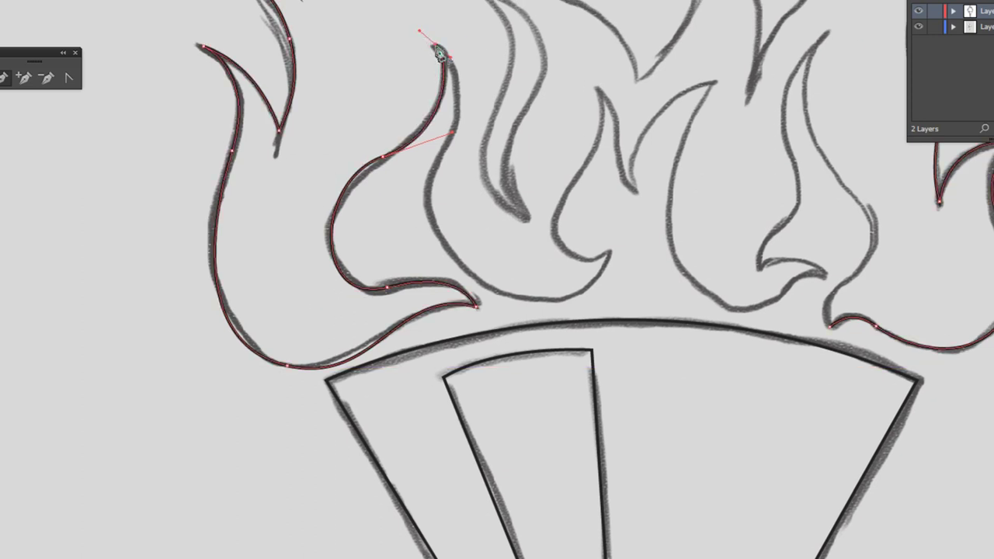
click(437, 48)
drag(441, 152, 400, 222)
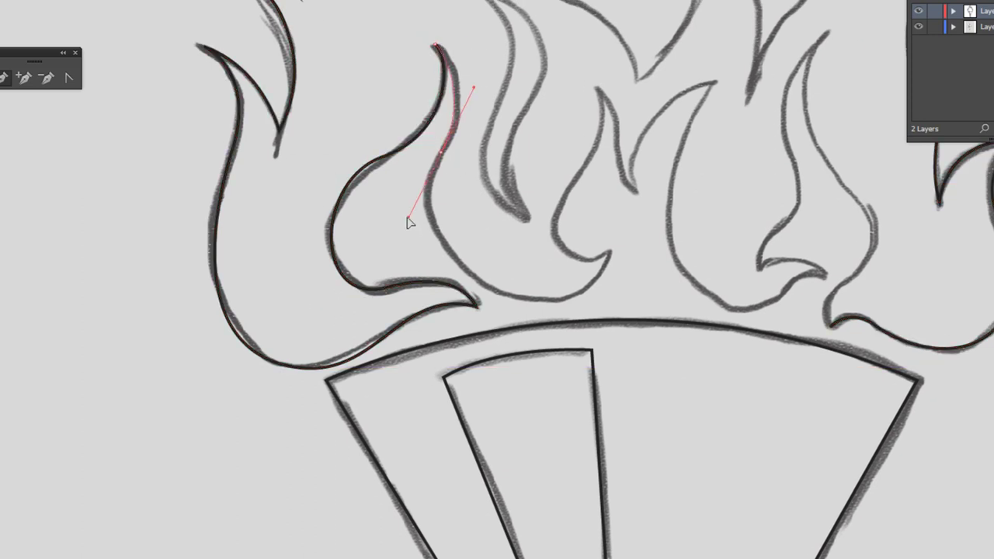
drag(525, 298, 589, 306)
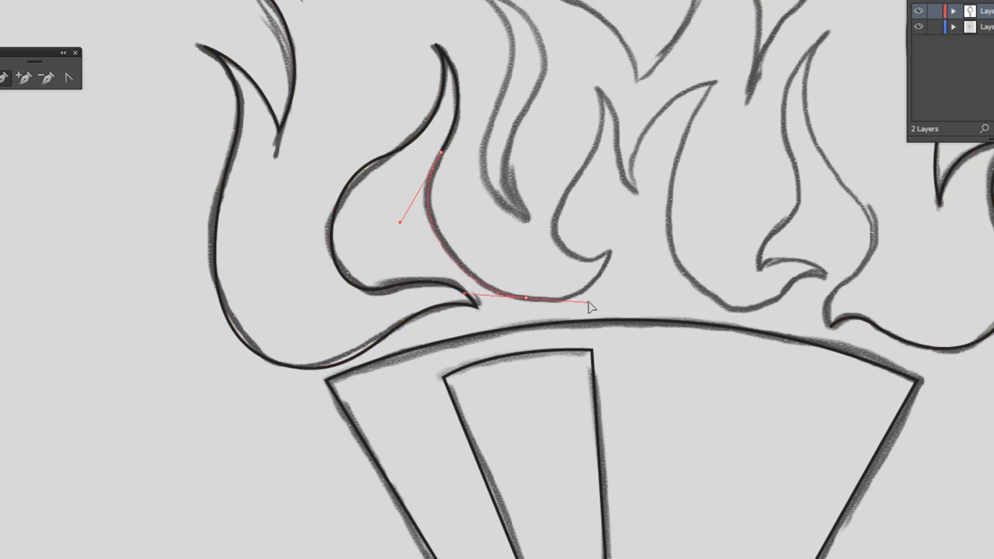
Continue the outline from the curl up the next flame to a sharp tip
scroll(598, 306, up, 1)
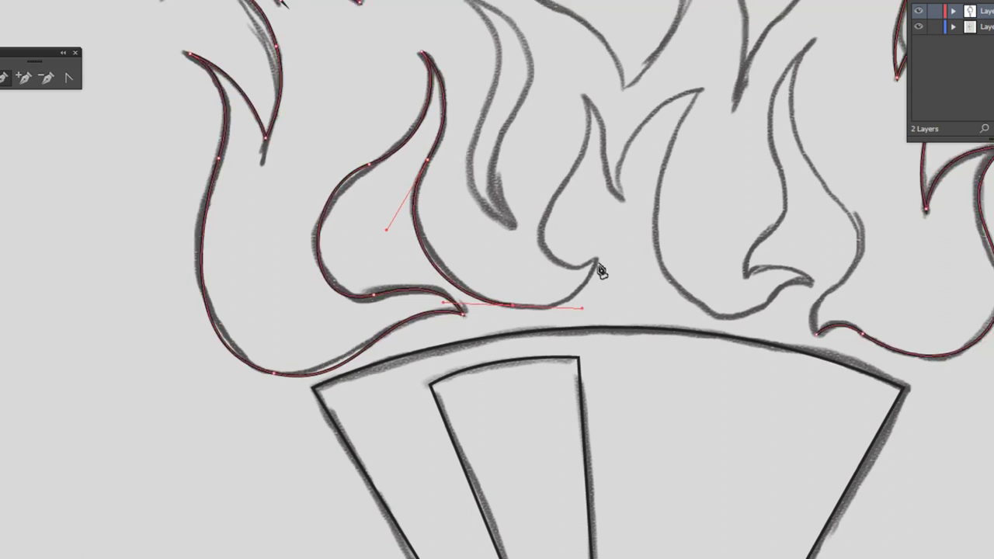
scroll(602, 271, up, 2)
scroll(562, 318, up, 1)
click(556, 288)
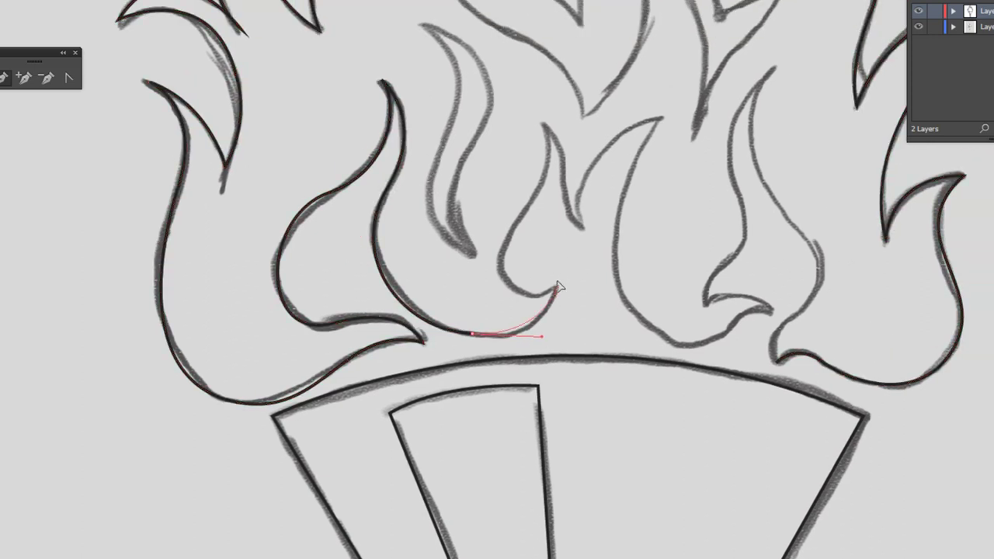
drag(503, 268, 496, 230)
key(ctrl+a)
drag(544, 126, 518, 56)
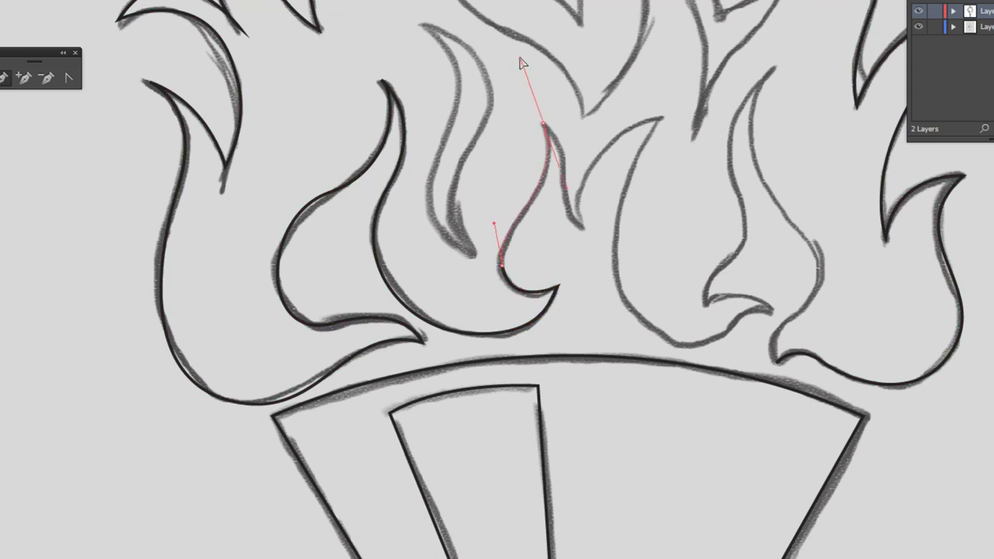
click(544, 128)
Curve the outline down to a sharp inner corner, up to the next tip and along the flame bottom
scroll(497, 171, right, 3)
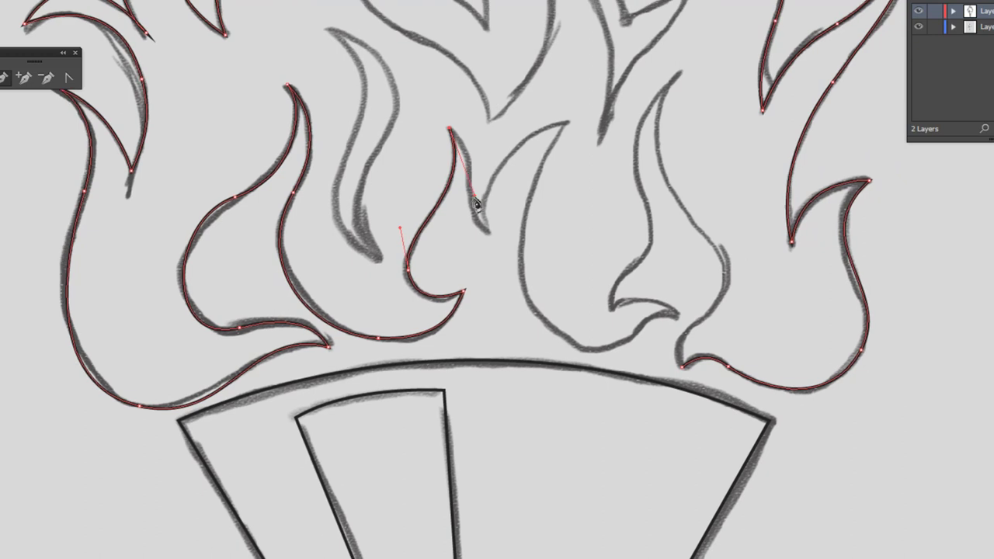
drag(487, 230, 501, 240)
click(488, 230)
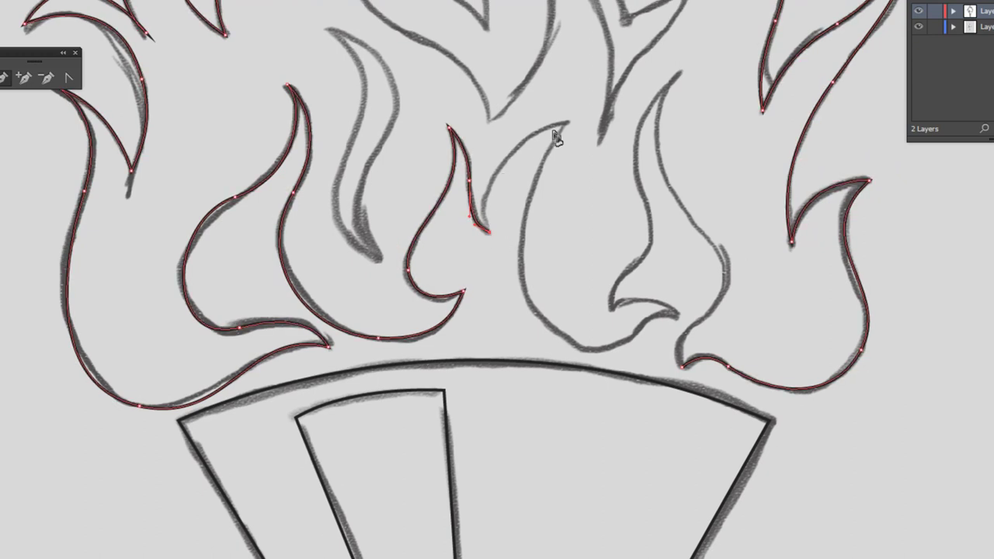
drag(567, 120, 667, 91)
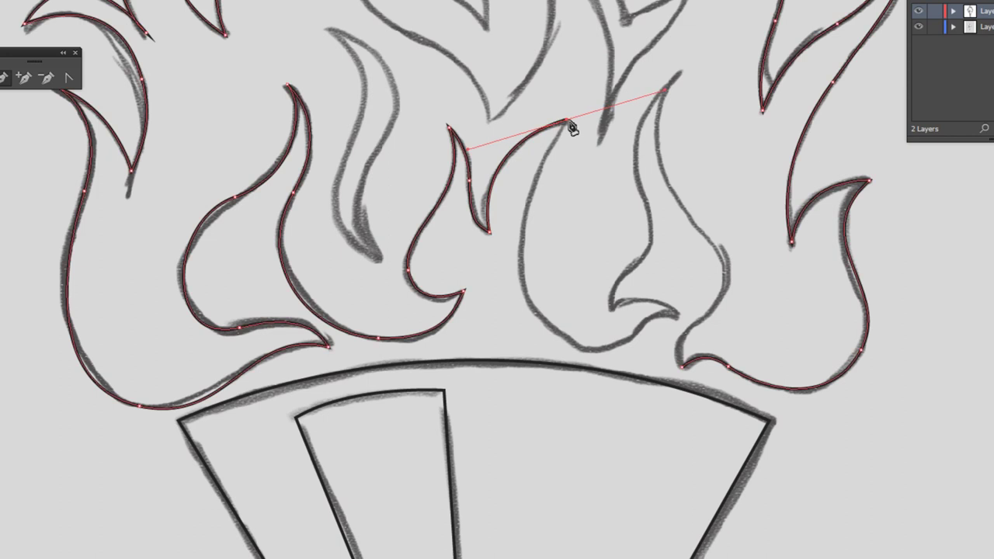
drag(482, 237, 503, 330)
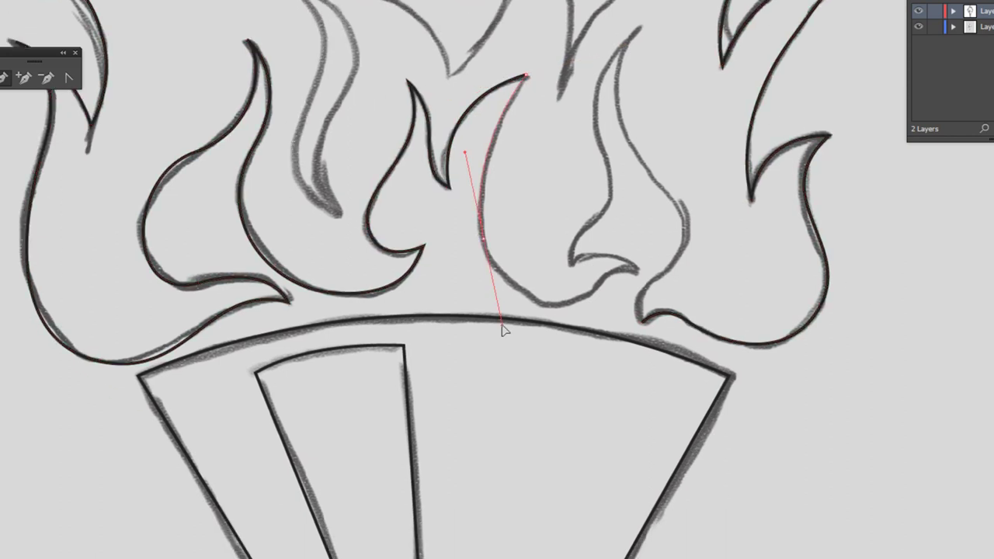
mouse_move(590, 291)
mouse_down()
mouse_move(609, 275)
mouse_move(651, 283)
mouse_move(603, 253)
mouse_up()
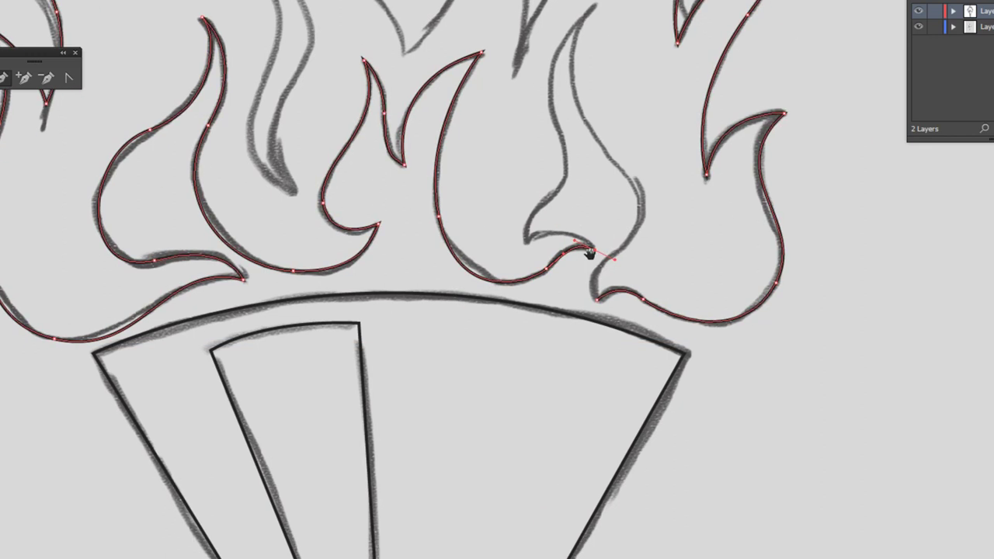
scroll(524, 199, up, 2)
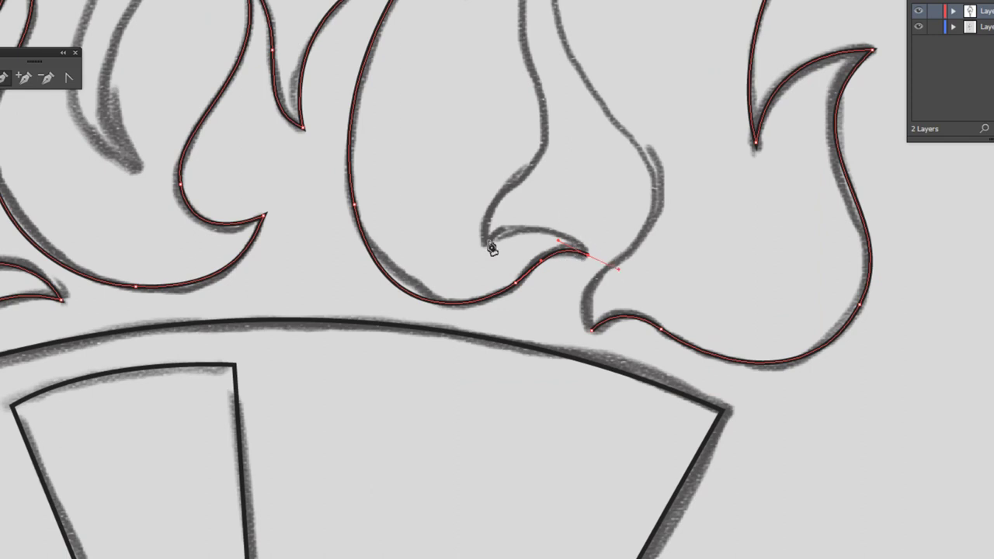
Shape the outline through the inner curl, up the tall flame and down its side, then zoom out
click(589, 256)
drag(486, 237, 419, 268)
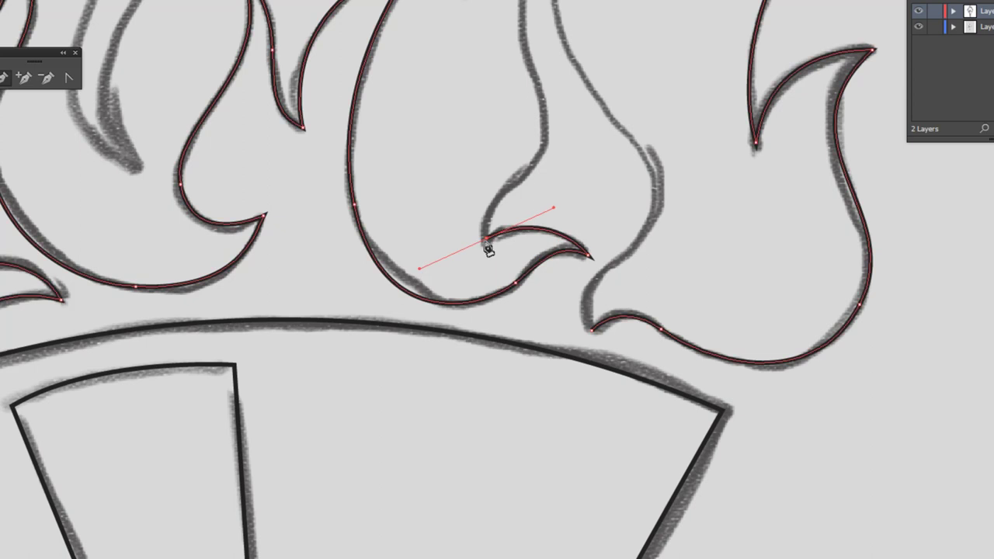
mouse_move(523, 174)
mouse_down()
mouse_move(564, 146)
mouse_move(506, 237)
mouse_move(504, 273)
mouse_up()
drag(467, 135, 466, 128)
drag(546, 30, 589, 3)
mouse_move(518, 210)
mouse_down()
mouse_move(449, 157)
mouse_move(524, 247)
mouse_up()
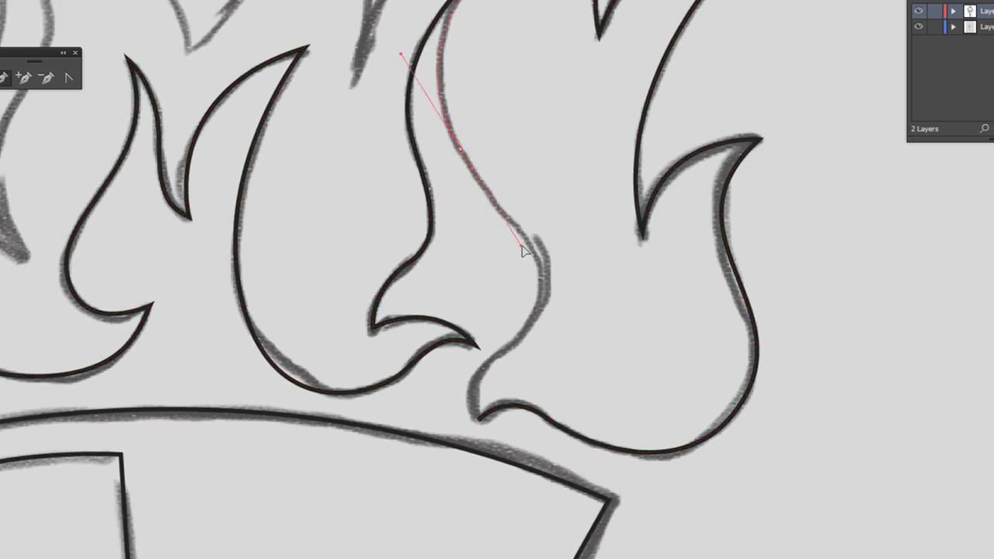
drag(511, 338, 455, 397)
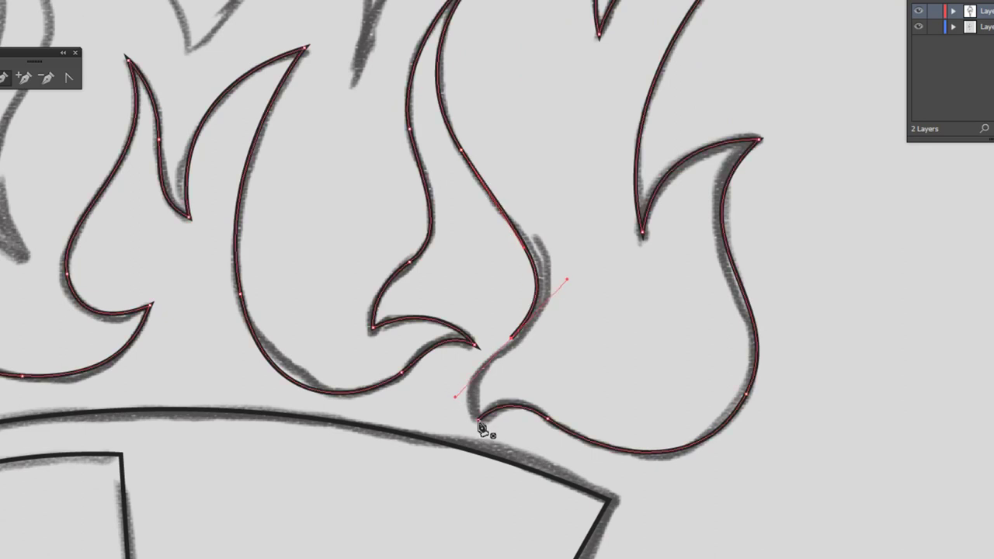
drag(526, 204, 541, 282)
drag(430, 139, 494, 275)
mouse_move(444, 214)
mouse_down()
mouse_move(557, 275)
mouse_move(506, 225)
mouse_move(505, 140)
mouse_up()
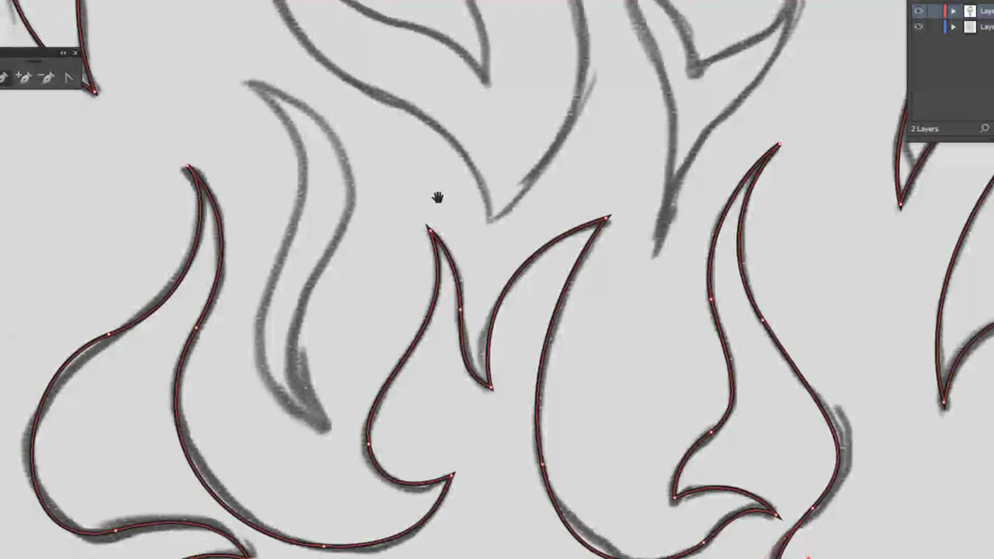
key(ctrl+minus)
key(ctrl+minus)
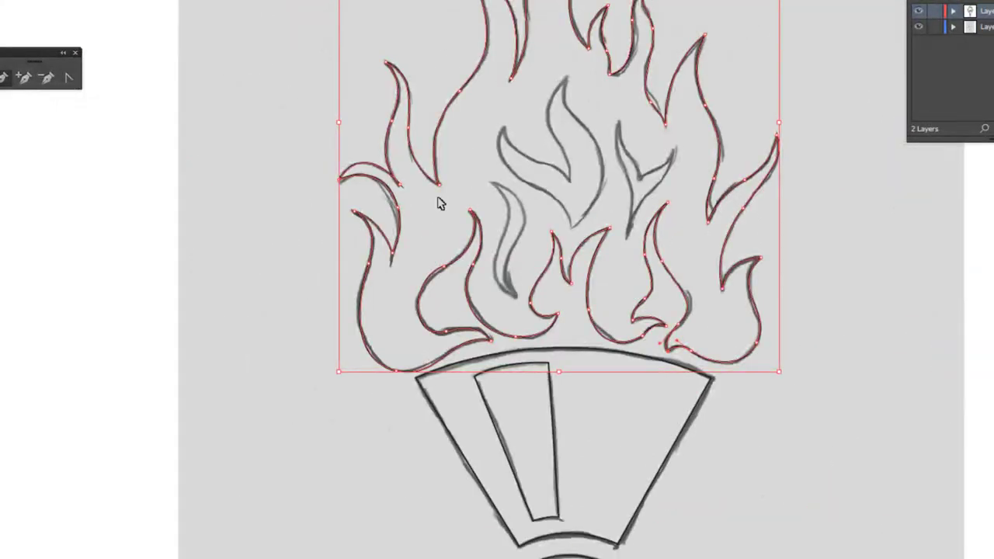
Trace the first inner flame as a closed path with a sharp top point
key(ctrl+plus)
key(ctrl+plus)
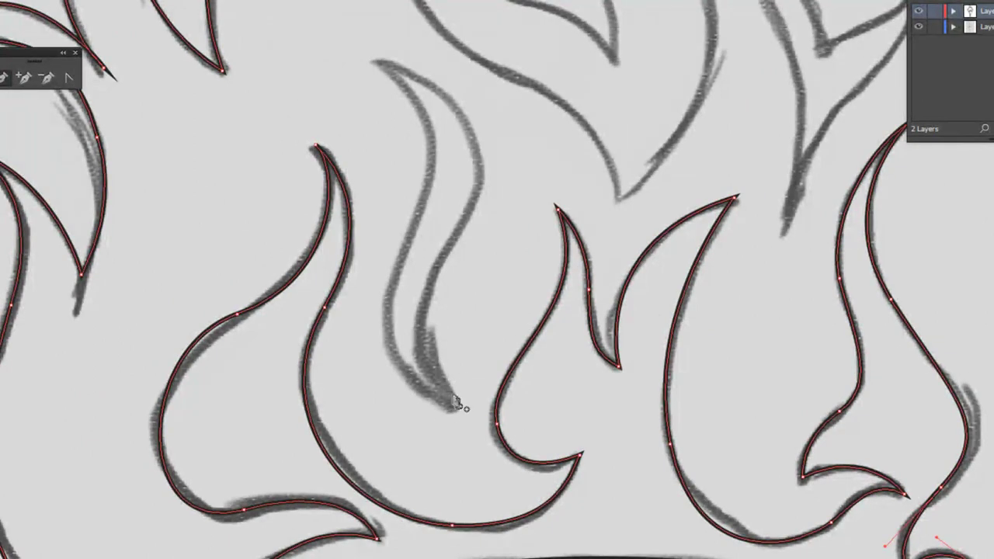
click(450, 412)
drag(395, 271, 429, 167)
drag(379, 60, 343, 31)
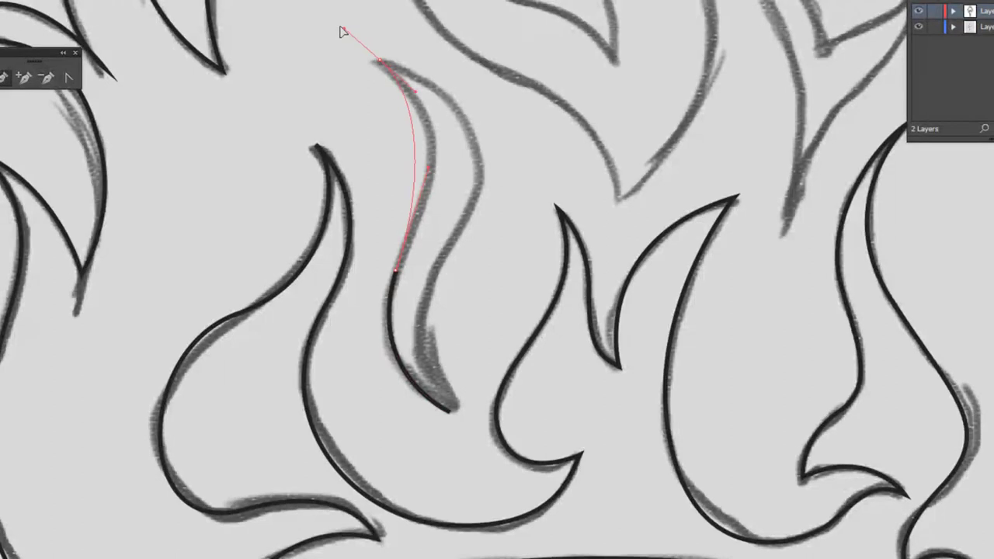
click(379, 62)
mouse_move(482, 194)
mouse_down()
mouse_move(463, 167)
mouse_move(442, 248)
mouse_up()
drag(431, 386, 500, 515)
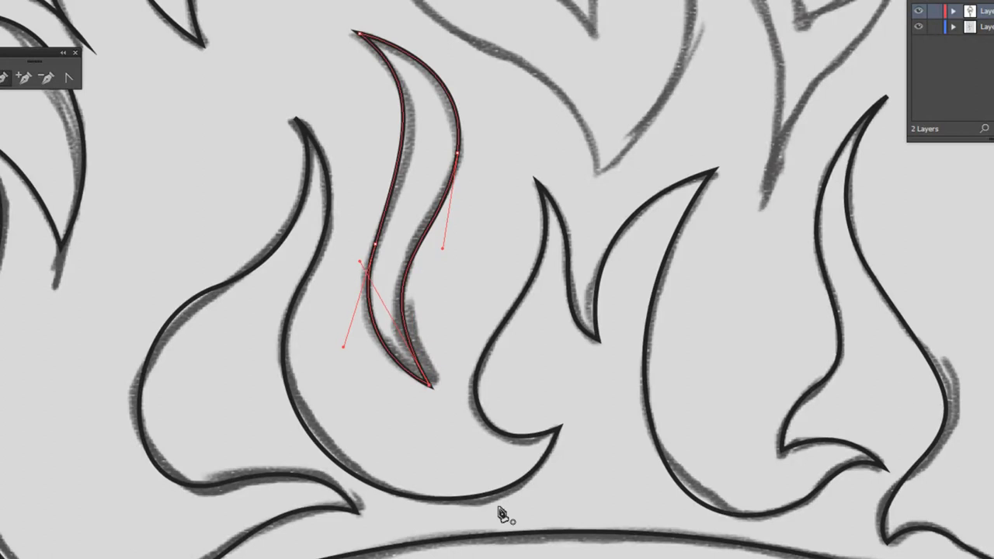
Start the second inner flame outline, curving up to a sharp tip and down its edge
scroll(501, 515, up, 5)
ctrl+click(544, 342)
click(528, 365)
drag(426, 241, 308, 182)
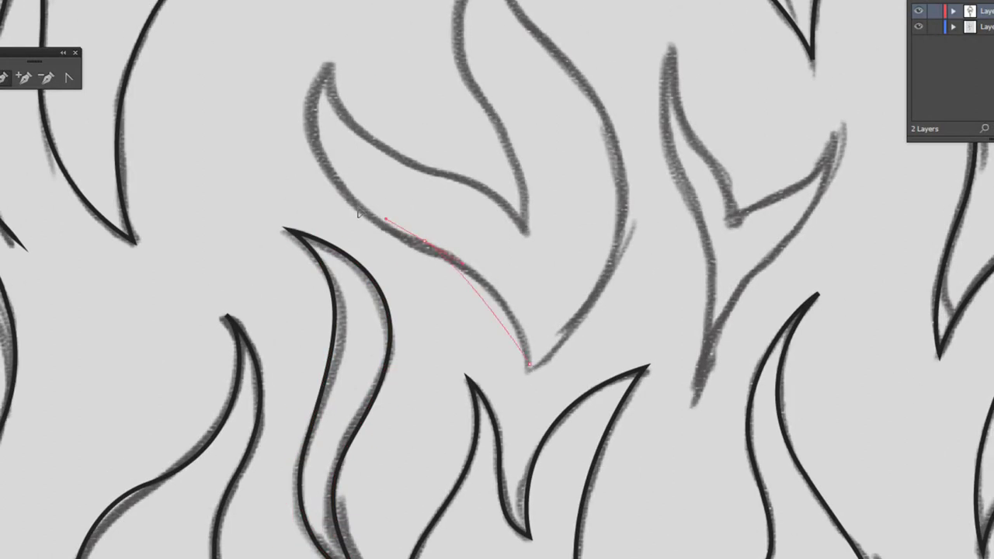
drag(329, 60, 351, 16)
click(329, 62)
drag(403, 158, 489, 185)
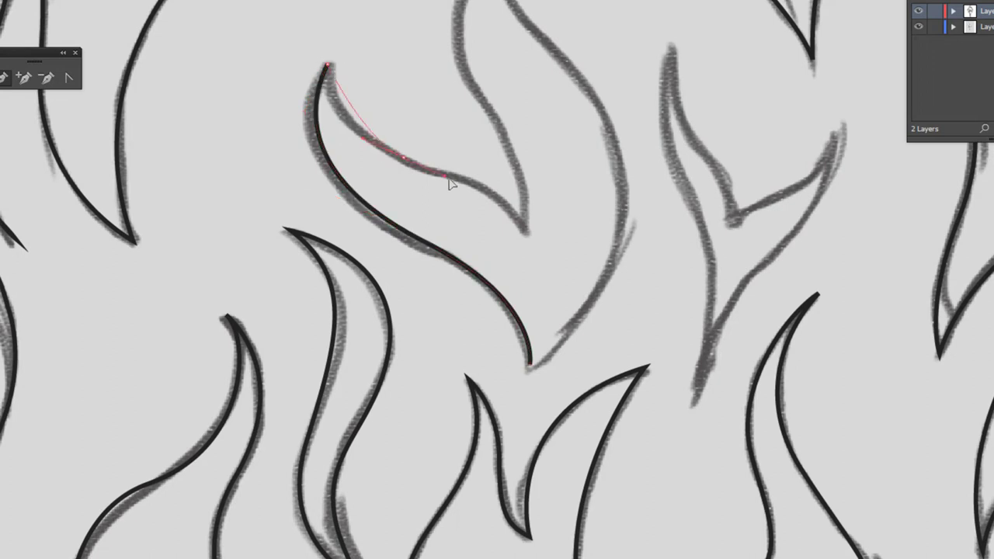
drag(527, 234, 536, 263)
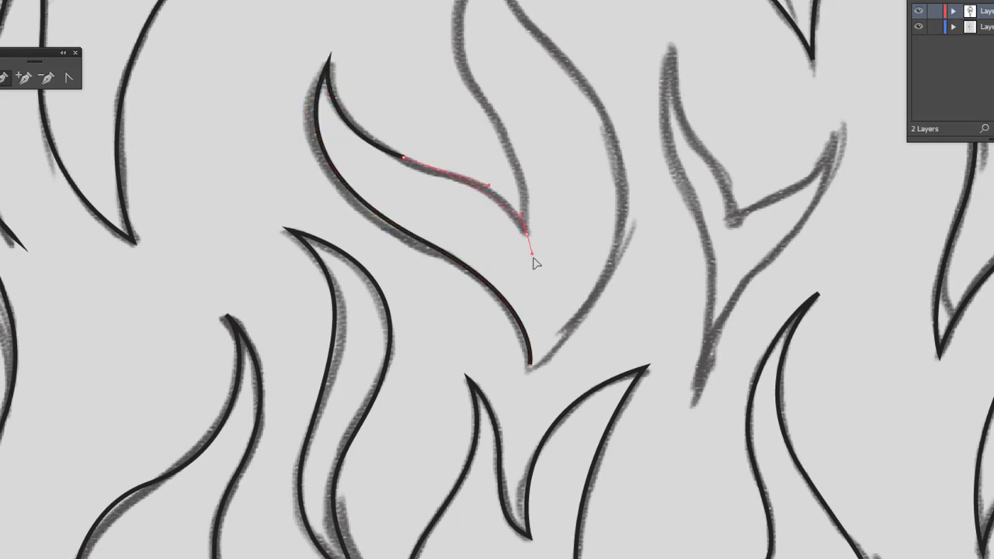
Trace the second inner flame's other side up to a sharp top and back toward its start
scroll(530, 242, up, 3)
drag(458, 201, 400, 122)
click(495, 18)
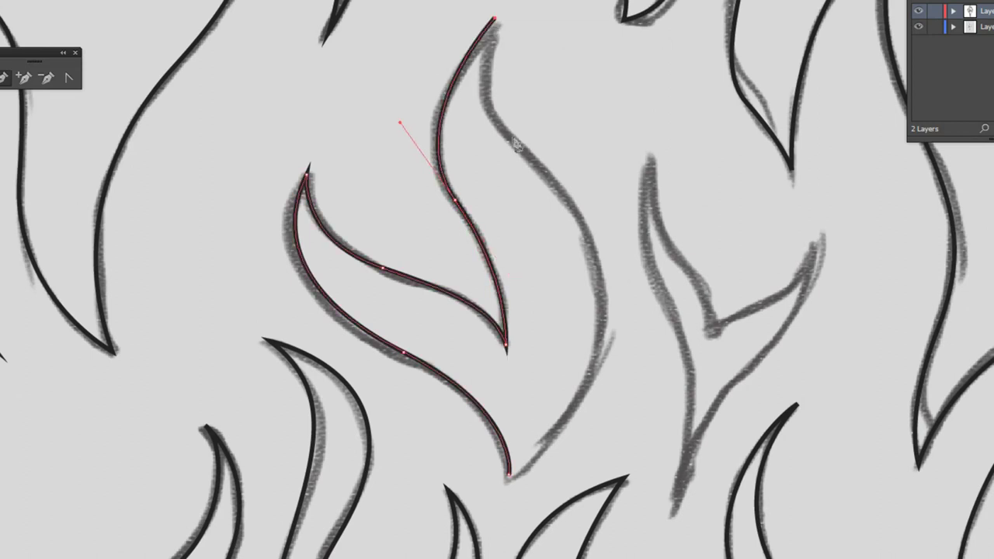
scroll(582, 233, down, 4)
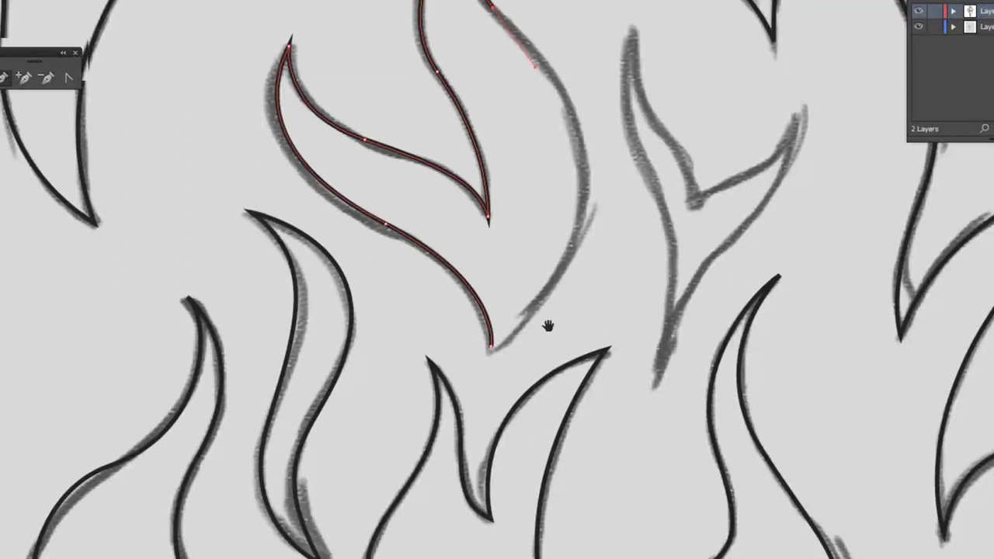
drag(547, 326, 550, 311)
mouse_move(568, 245)
mouse_down()
mouse_move(509, 363)
mouse_move(330, 440)
mouse_move(311, 461)
mouse_up()
Trace the forked inner flame with both tips and a sharp notch, closing the path
scroll(570, 238, right, 5)
scroll(570, 238, up, 2)
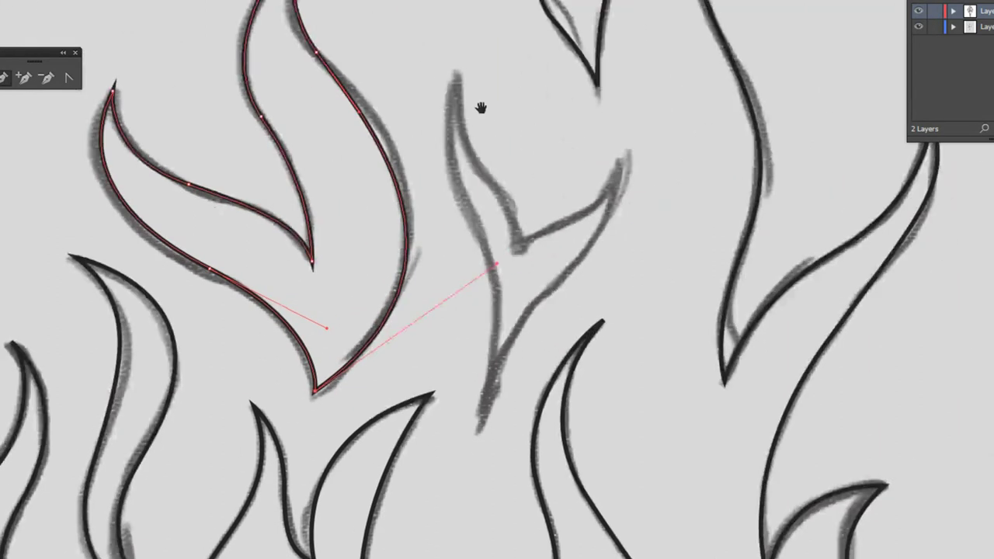
ctrl+click(508, 393)
click(485, 408)
drag(457, 173, 449, 151)
drag(455, 71, 465, 46)
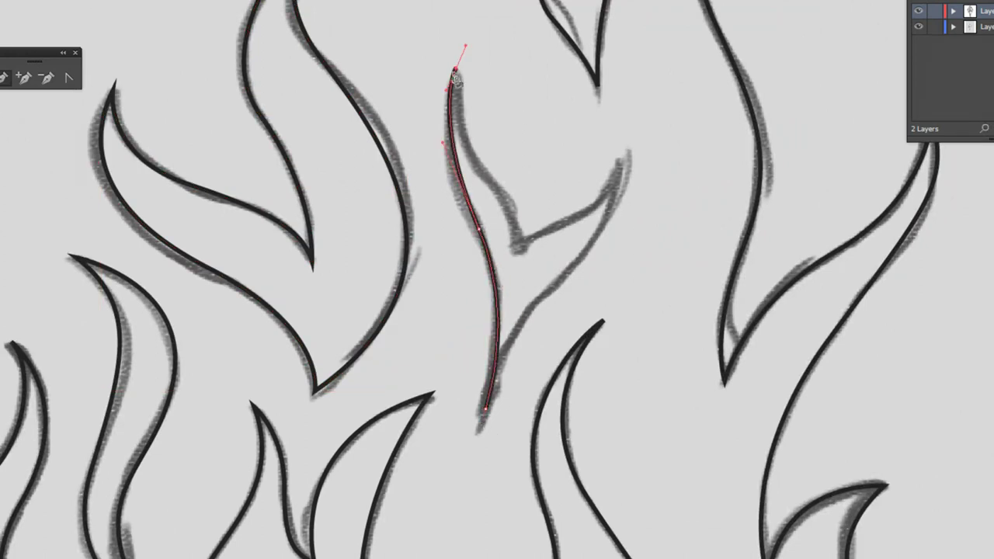
click(475, 159)
drag(520, 249, 522, 277)
alt+click(520, 247)
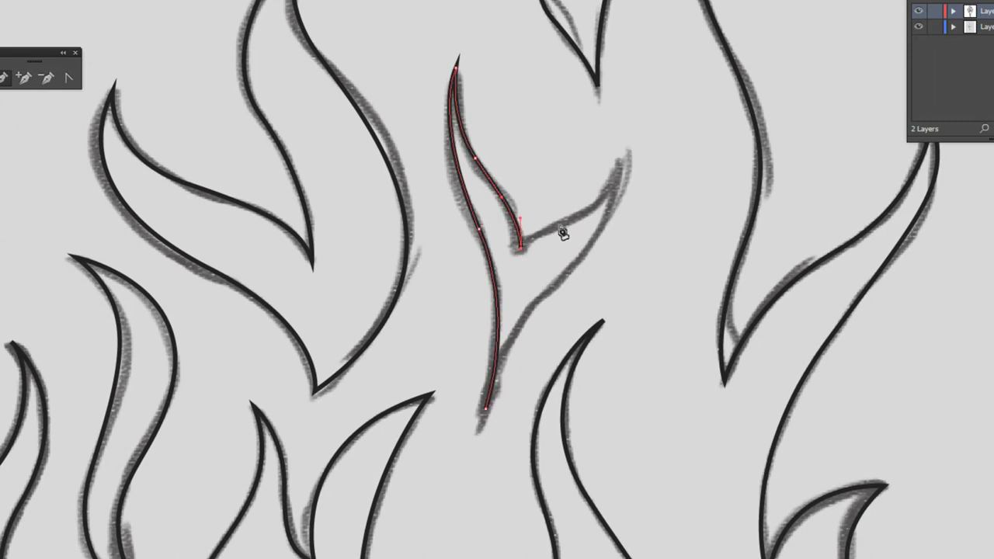
scroll(557, 225, right, 2)
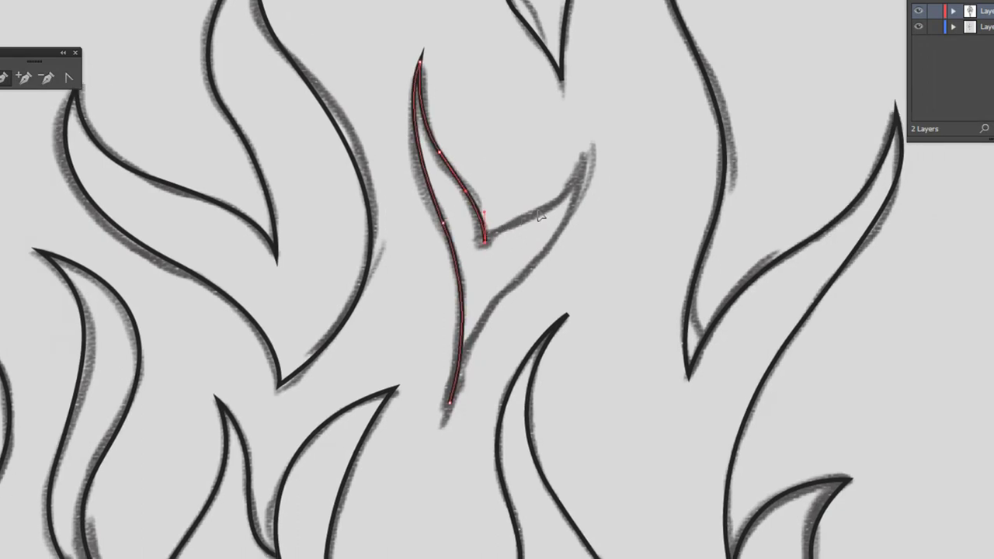
drag(584, 152, 592, 184)
mouse_move(562, 277)
mouse_down()
mouse_move(575, 163)
mouse_move(483, 233)
mouse_up()
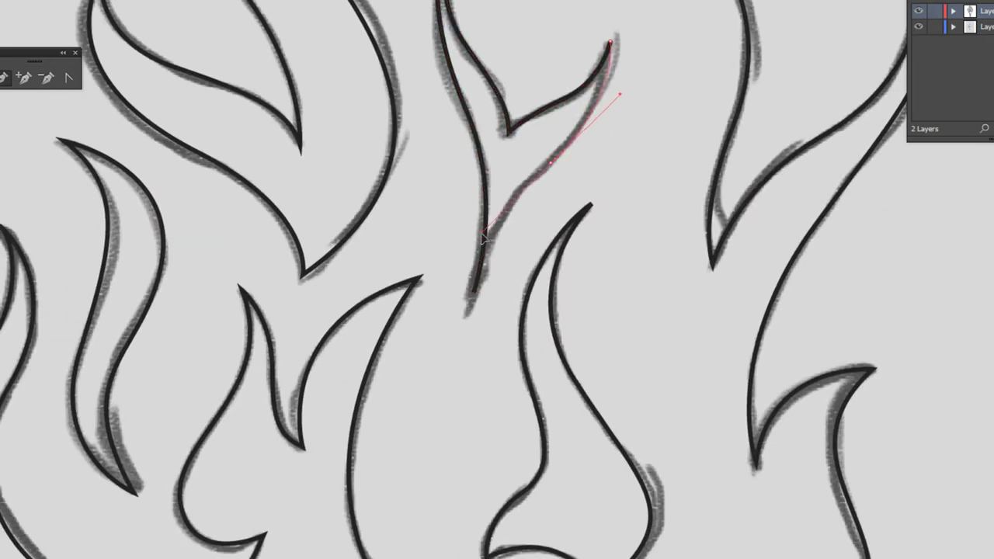
click(476, 295)
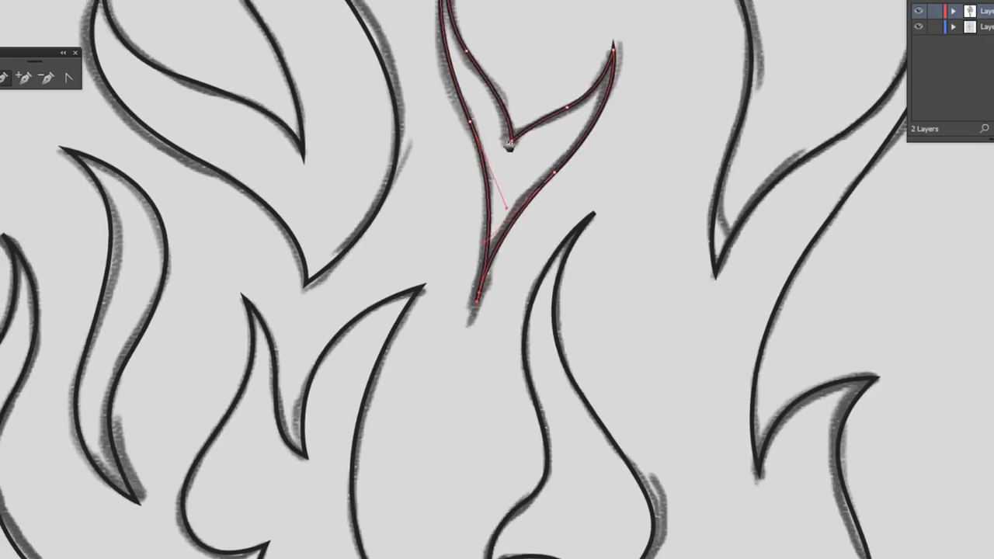
Zoom out to the whole torch and deselect the finished flame path
scroll(358, 109, up, 3)
scroll(359, 108, left, 2)
key(ctrl+0)
click(661, 140)
Bring the Layers panel into view and hide the sketch layer, Layer 1
drag(661, 140, 573, 136)
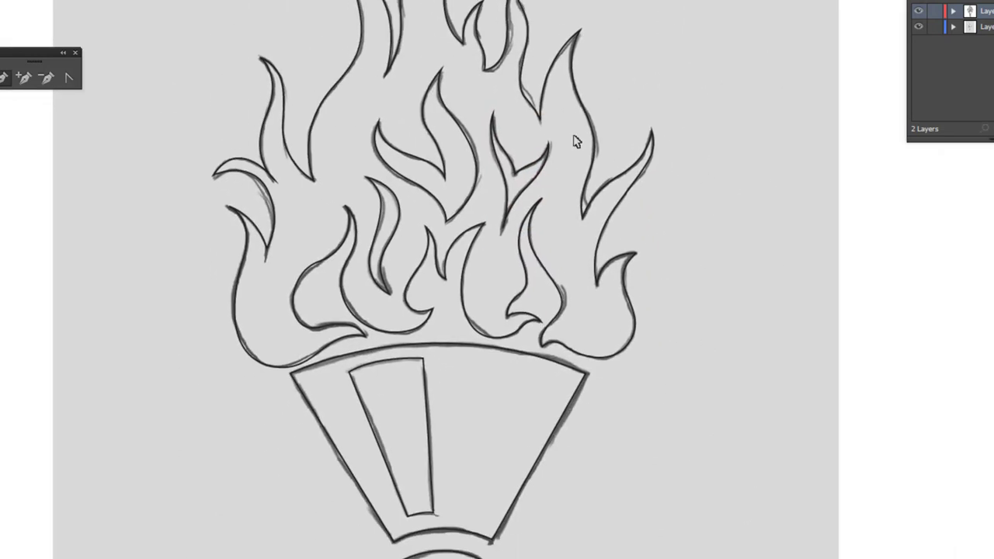
scroll(497, 194, down, 3)
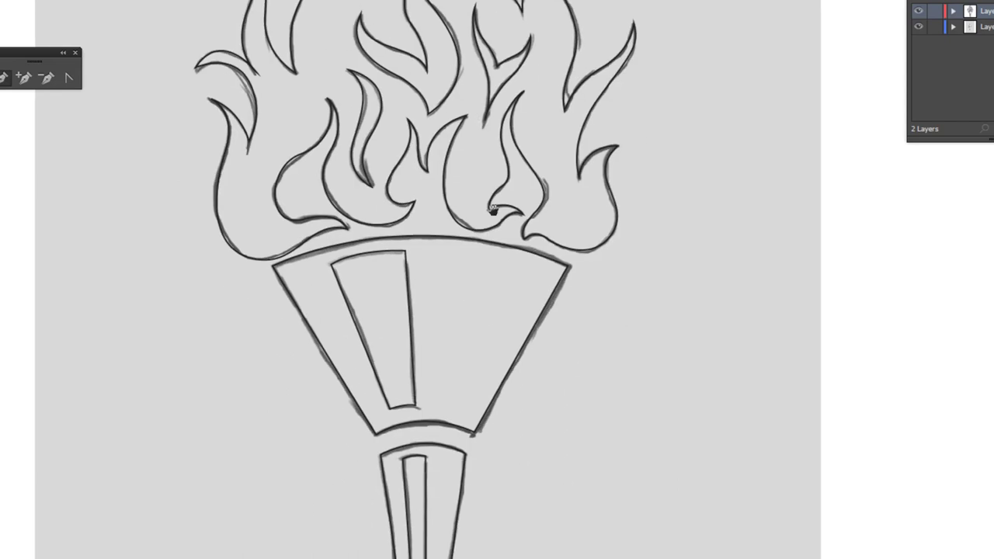
drag(493, 209, 500, 225)
drag(987, 3, 894, 31)
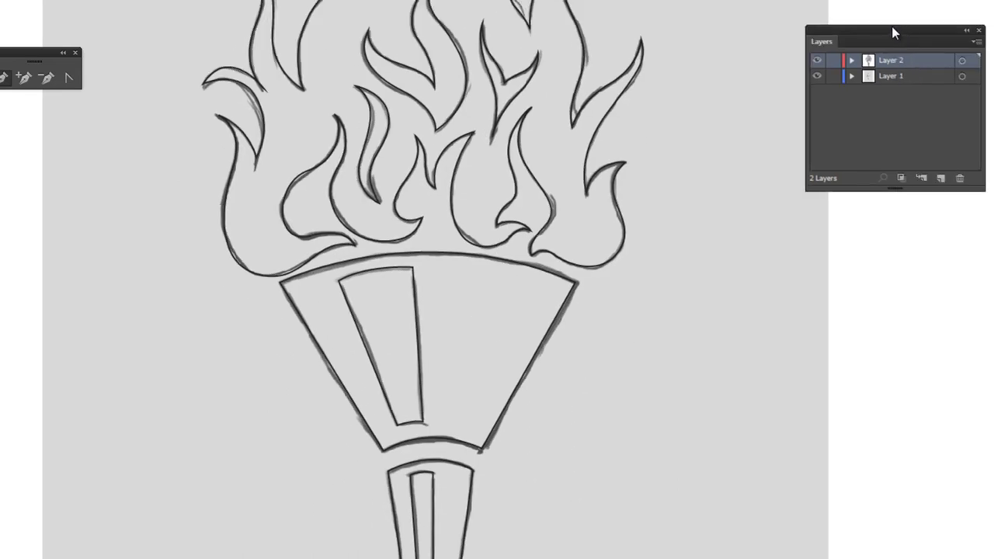
mouse_move(673, 302)
mouse_down()
mouse_move(657, 63)
mouse_move(694, 277)
mouse_up()
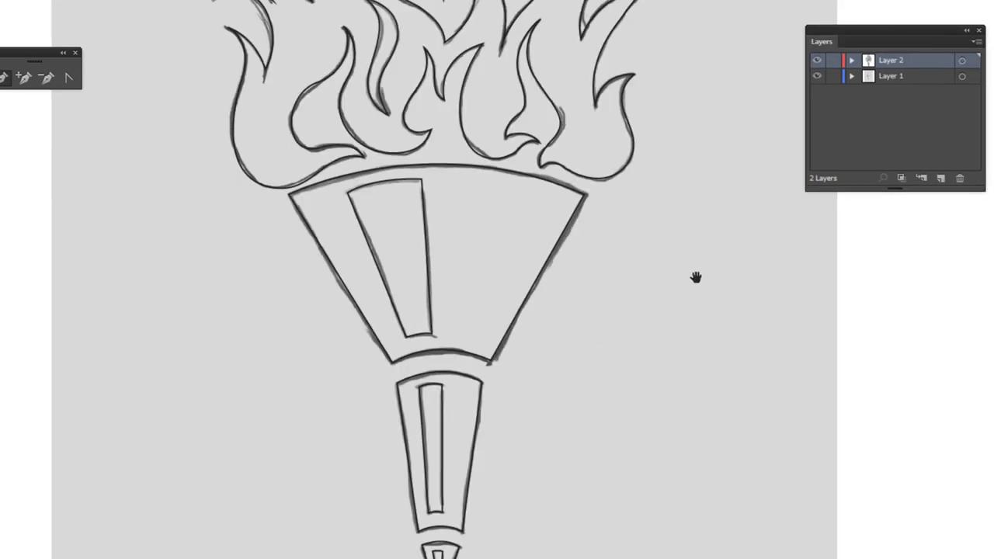
click(817, 76)
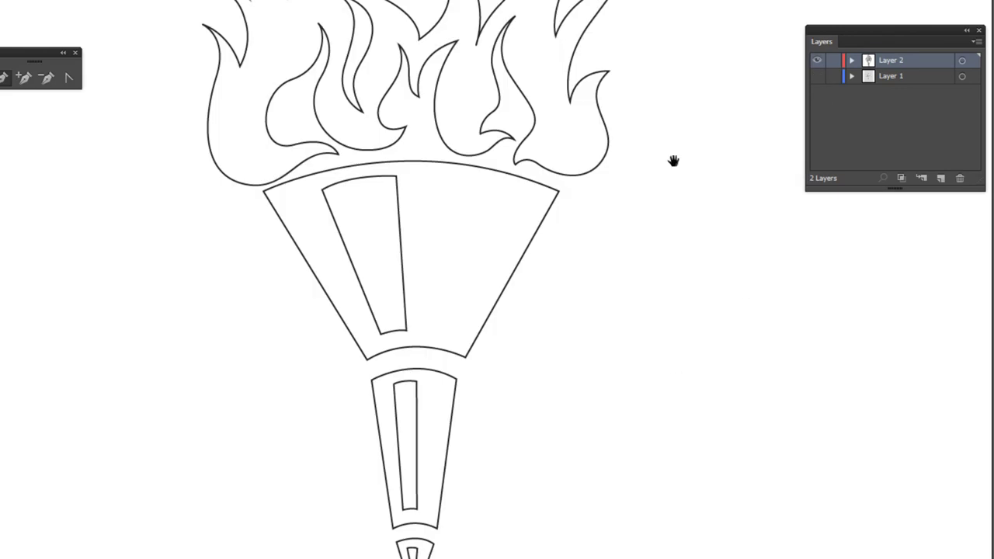
Pan around the torch and flames to inspect the clean outlines without the sketch
drag(673, 160, 640, 389)
scroll(567, 178, down, 3)
scroll(566, 178, up, 2)
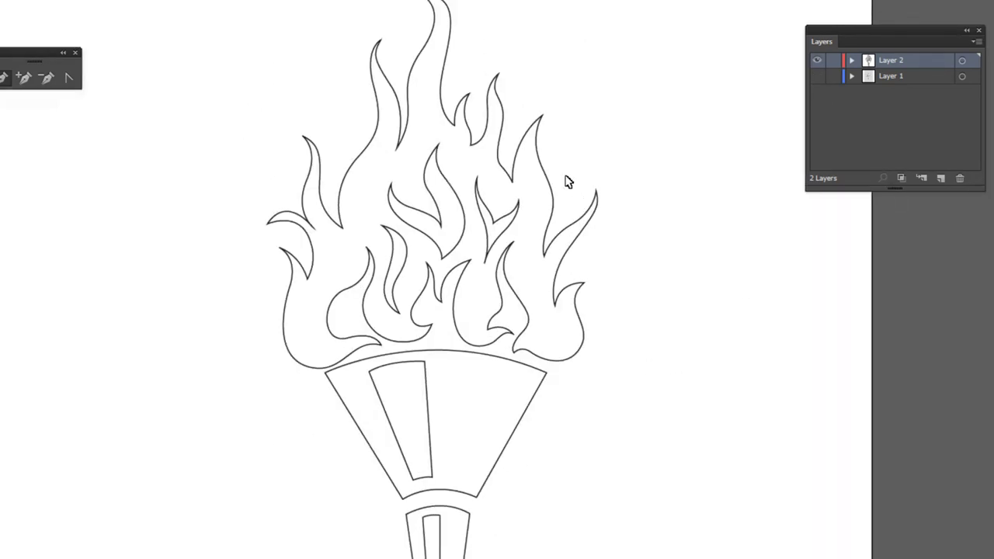
scroll(566, 178, up, 1)
drag(404, 324, 386, 178)
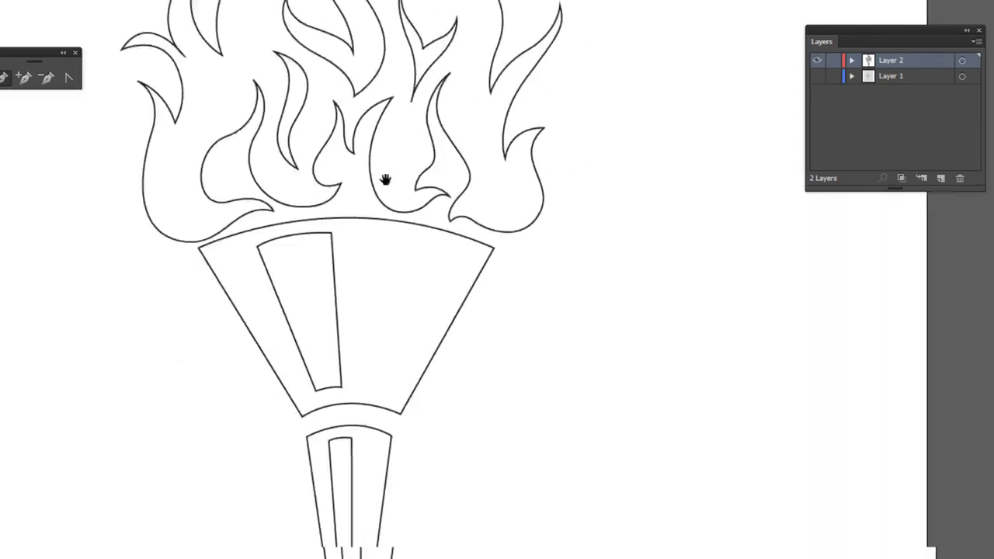
drag(425, 372, 403, 248)
drag(426, 109, 426, 204)
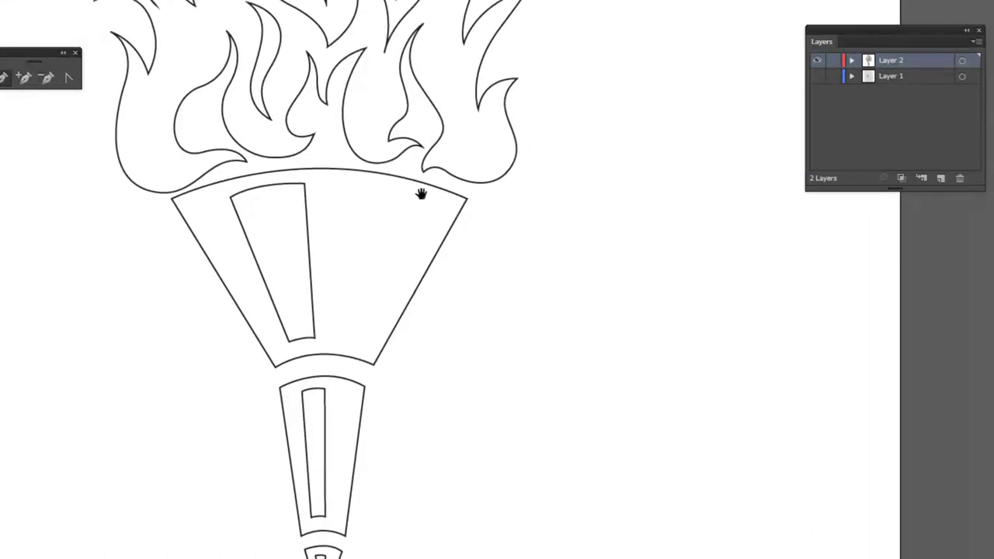
mouse_move(380, 126)
mouse_down()
mouse_move(417, 344)
mouse_move(435, 236)
mouse_up()
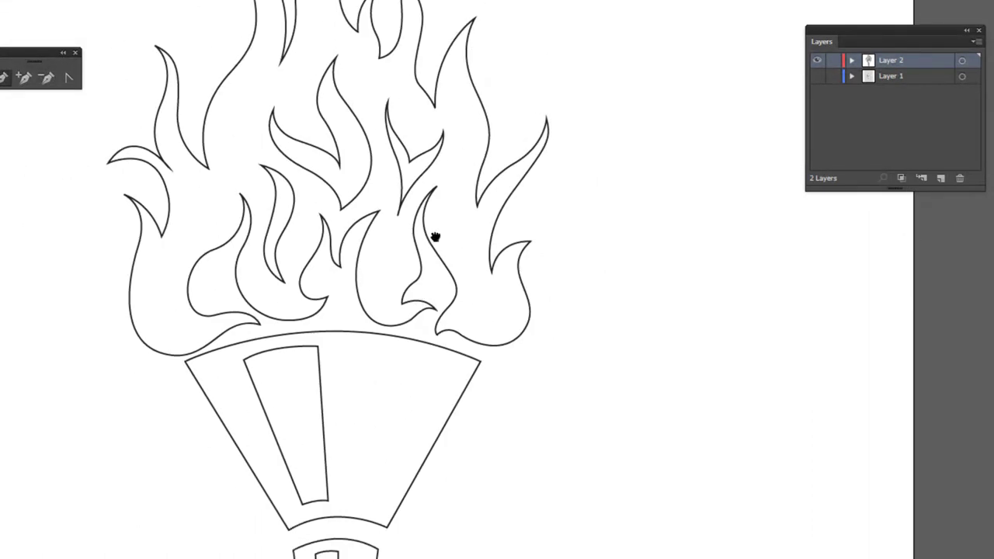
drag(434, 283, 448, 203)
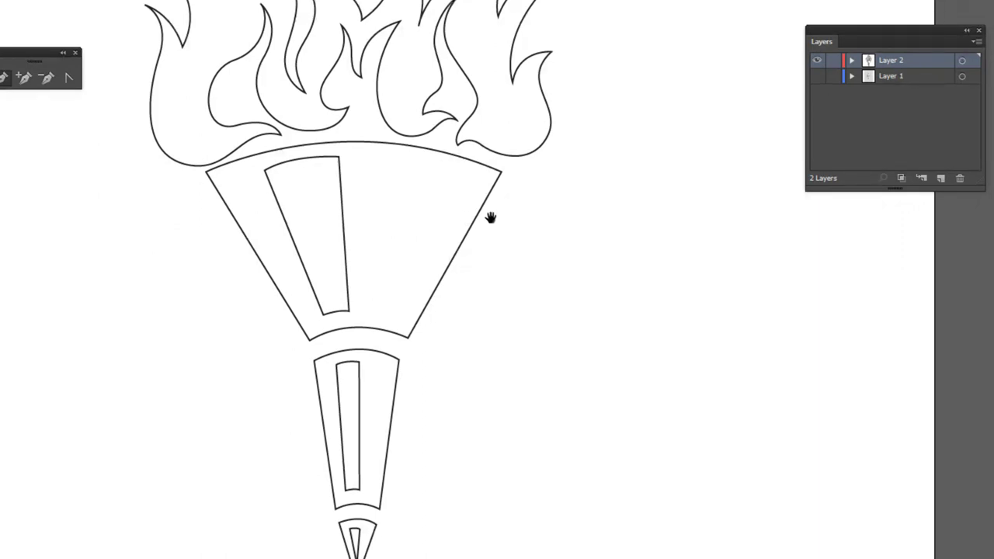
drag(475, 217, 477, 229)
Switch to the Selection tool, zoom in on the torch cup and select the trapezoid cup shape
scroll(391, 120, up, 2)
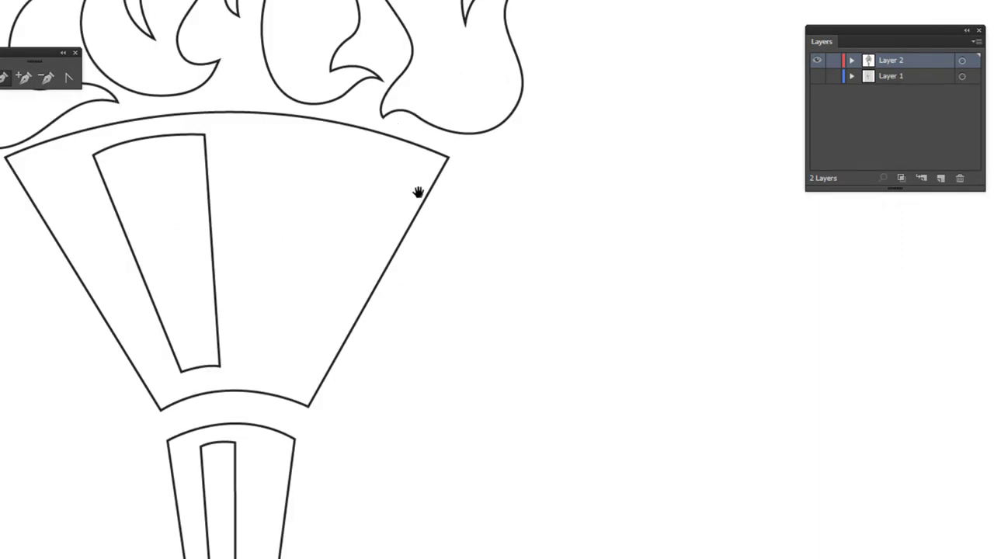
scroll(418, 193, left, 2)
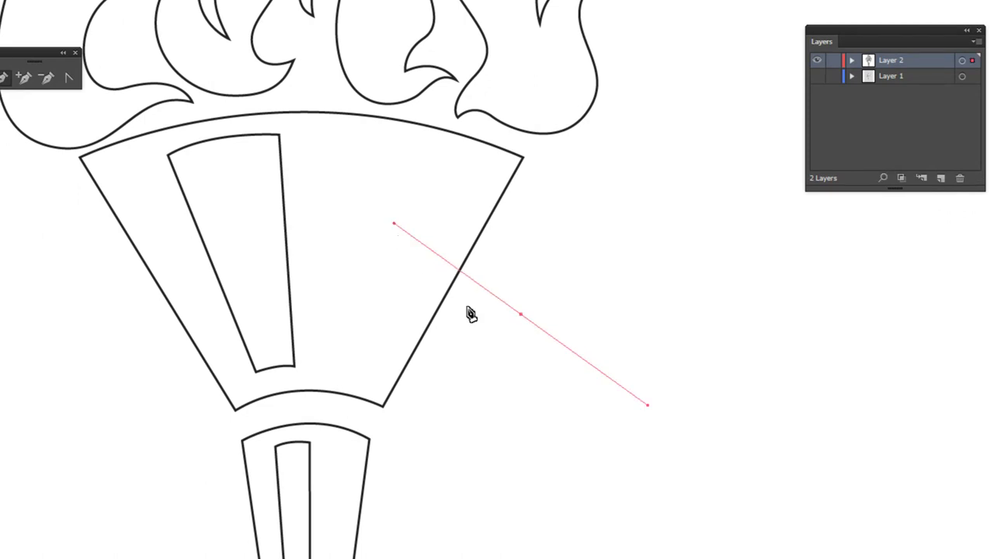
key(v)
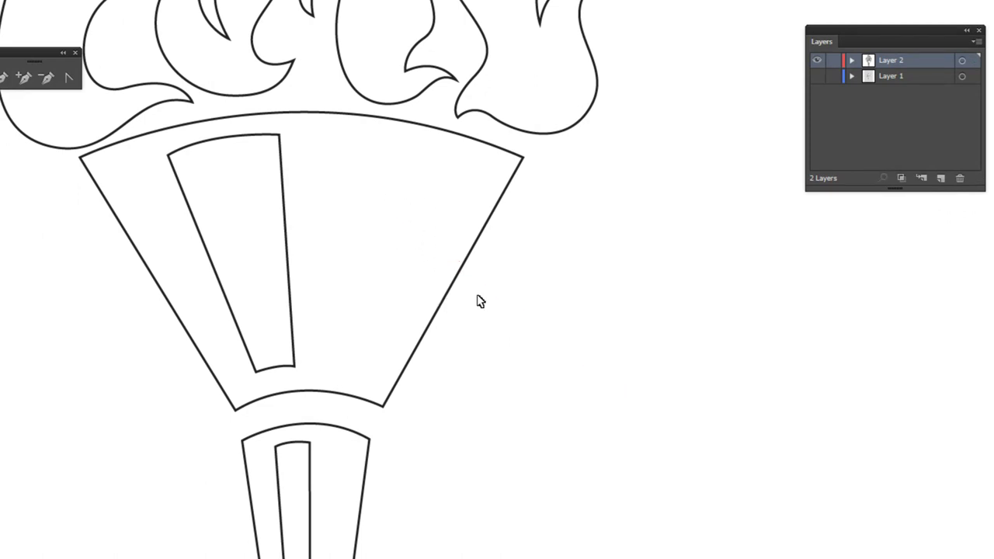
click(460, 277)
click(480, 319)
key(ctrl+plus)
key(ctrl+plus)
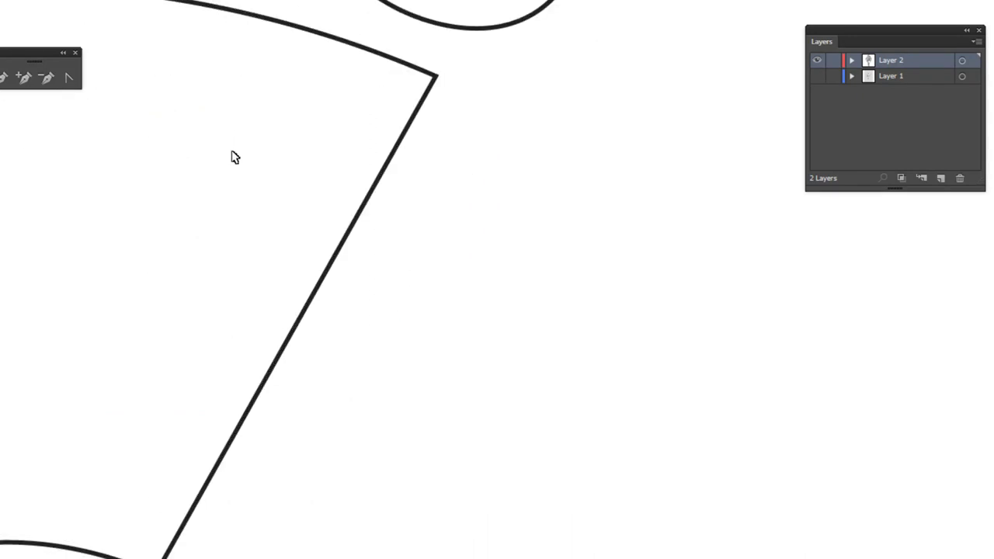
click(208, 181)
mouse_move(277, 310)
mouse_down()
mouse_move(297, 308)
mouse_move(322, 373)
mouse_up()
Select the lower handle shape, then the large fan-shaped cup
scroll(389, 327, down, 2)
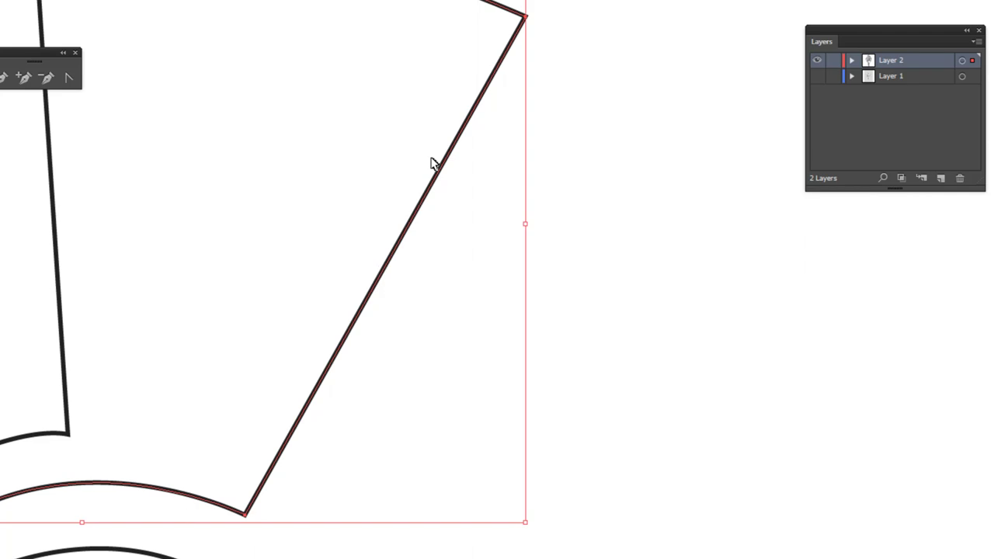
scroll(323, 396, down, 5)
click(308, 398)
scroll(350, 195, up, 5)
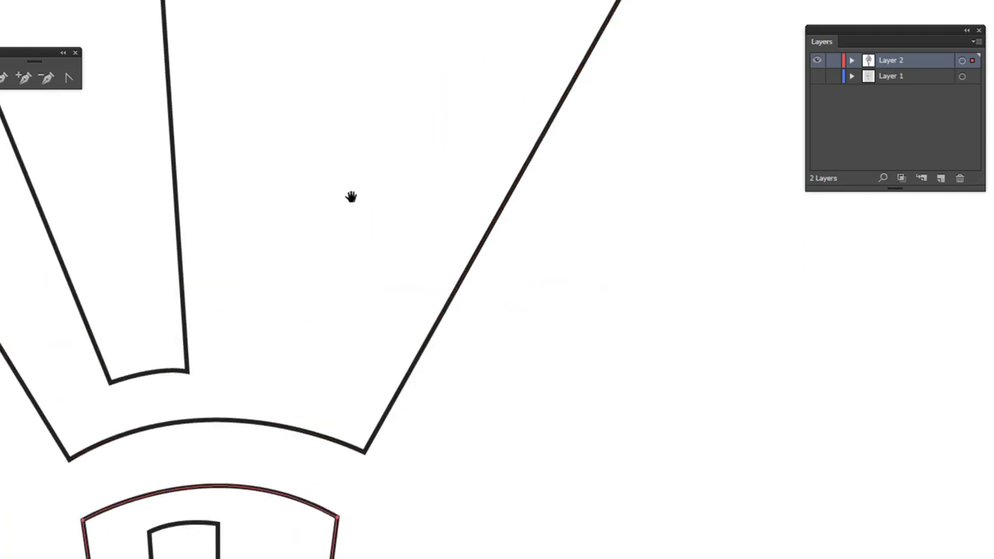
scroll(488, 159, left, 1)
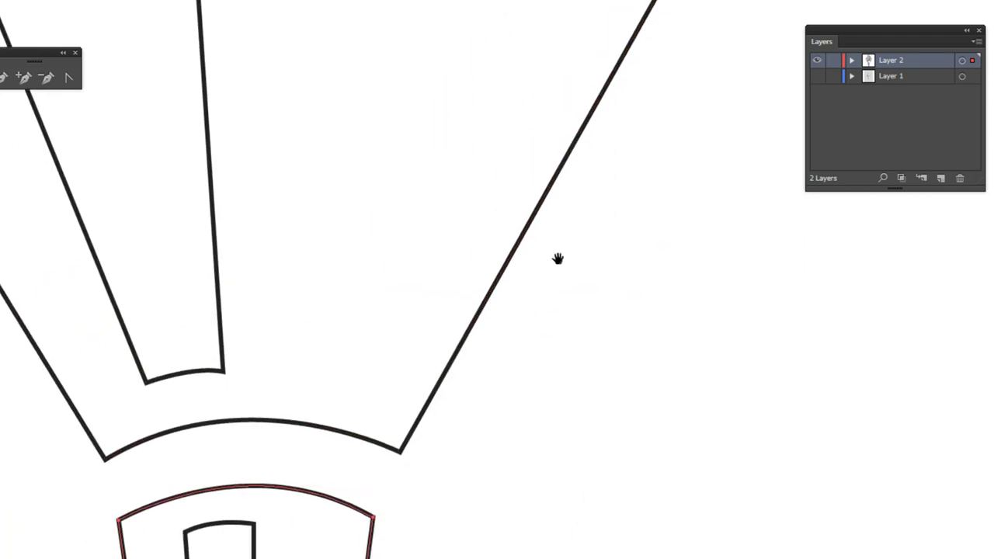
scroll(557, 259, up, 2)
scroll(549, 232, down, 1)
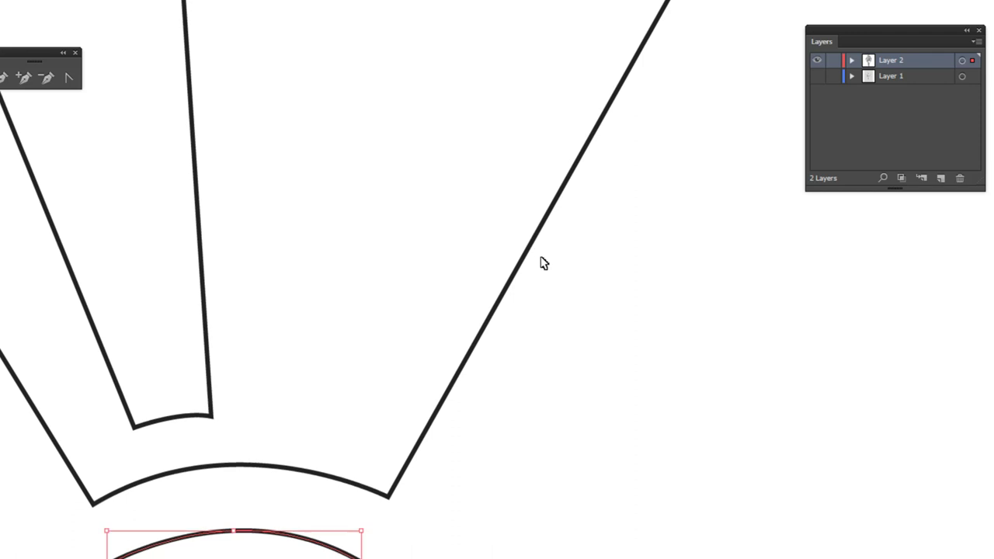
click(437, 154)
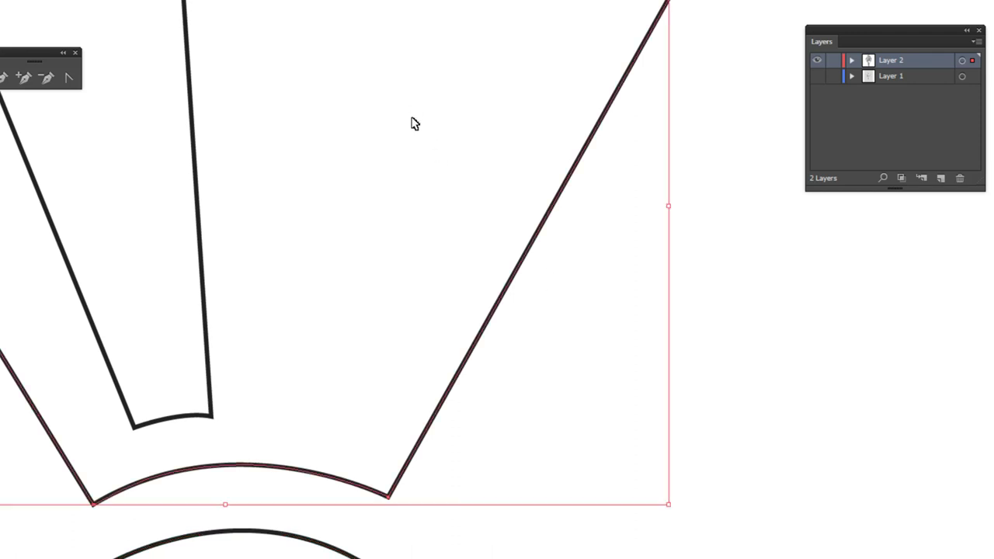
click(565, 302)
Swap the fan-shaped cup's black stroke into a solid black fill with Shift+X
scroll(554, 318, right, 2)
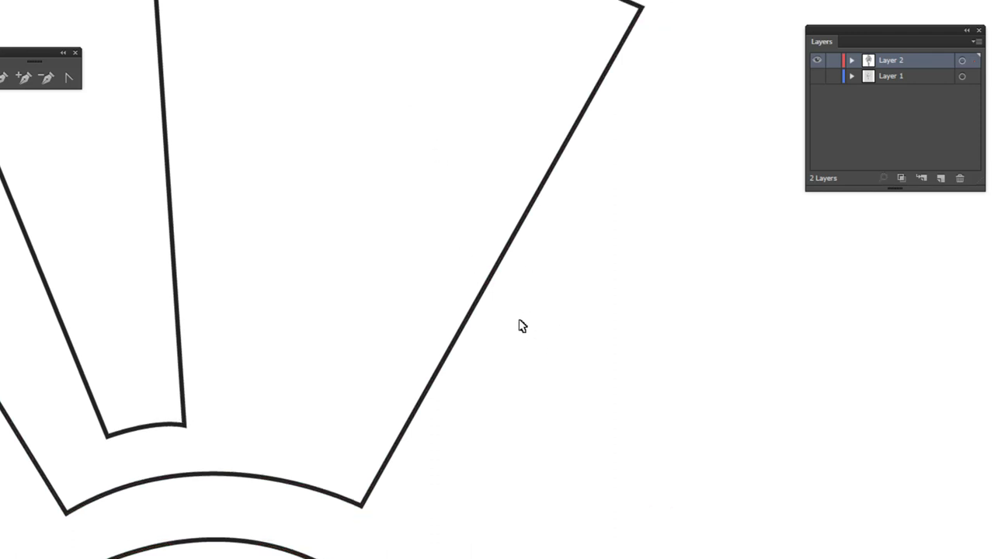
drag(522, 327, 570, 310)
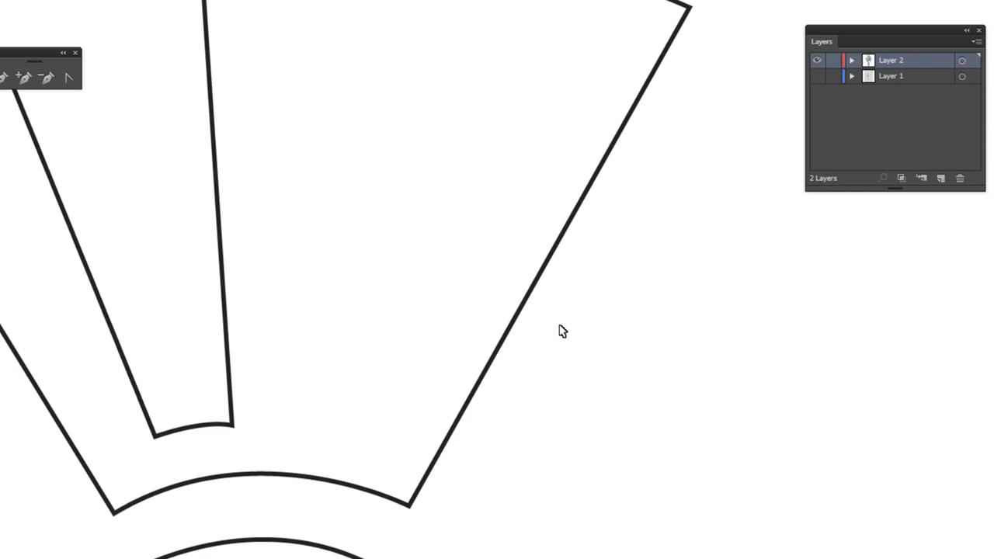
click(533, 250)
drag(590, 311, 522, 228)
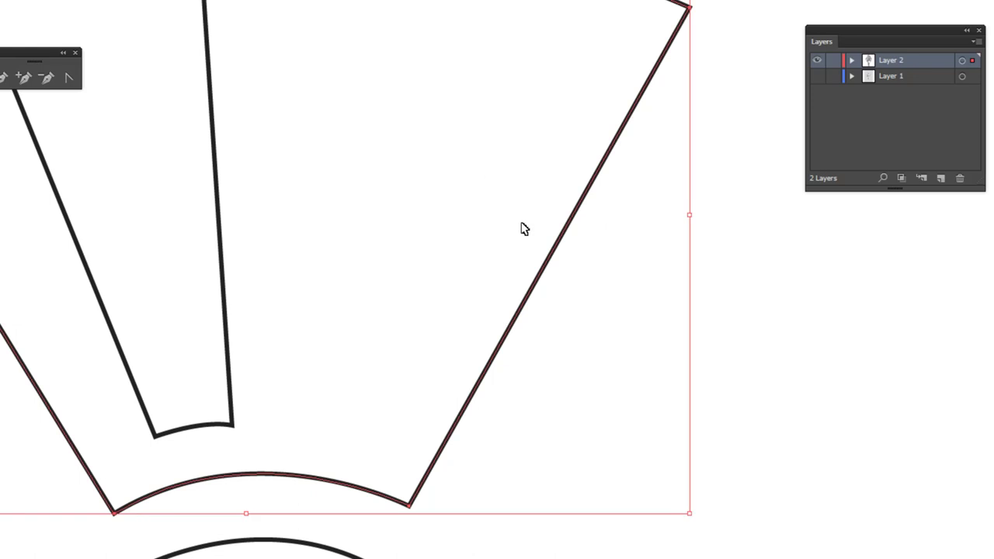
key(shift+x)
scroll(493, 271, down, 5)
click(414, 280)
Give the torch handle a solid black fill
key(shift+x)
click(479, 222)
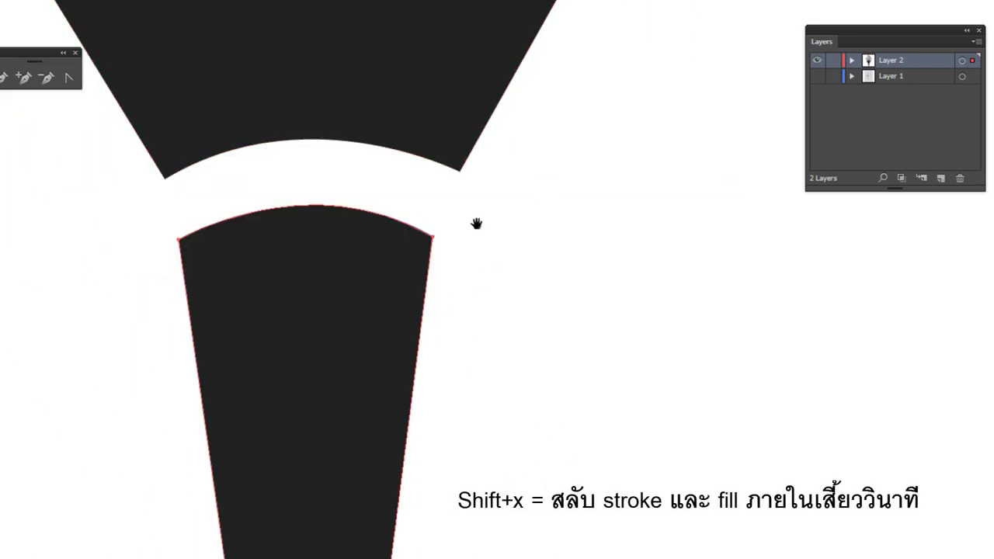
drag(506, 340, 470, 150)
drag(373, 465, 458, 239)
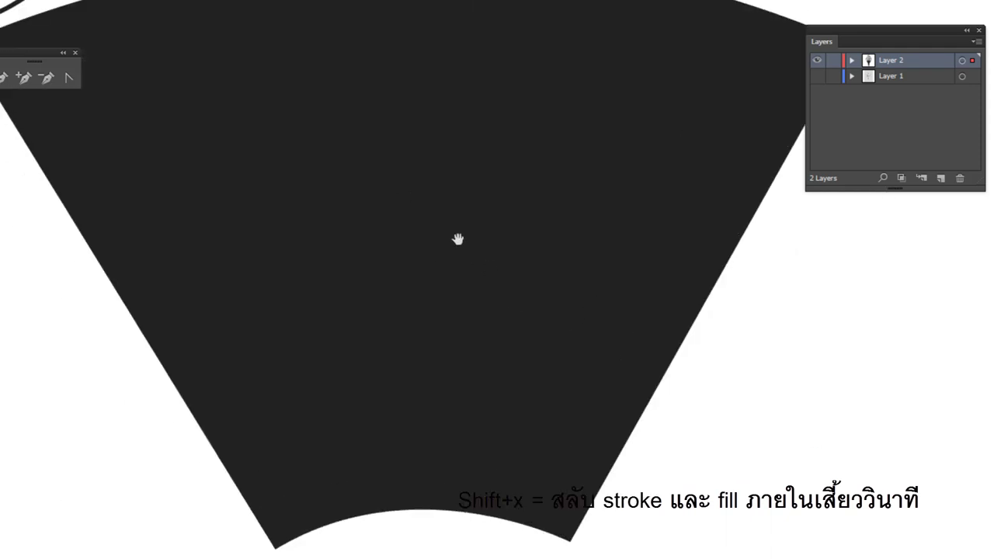
Fill the narrow inner slot of the cup with white
key(shift+x)
click(381, 258)
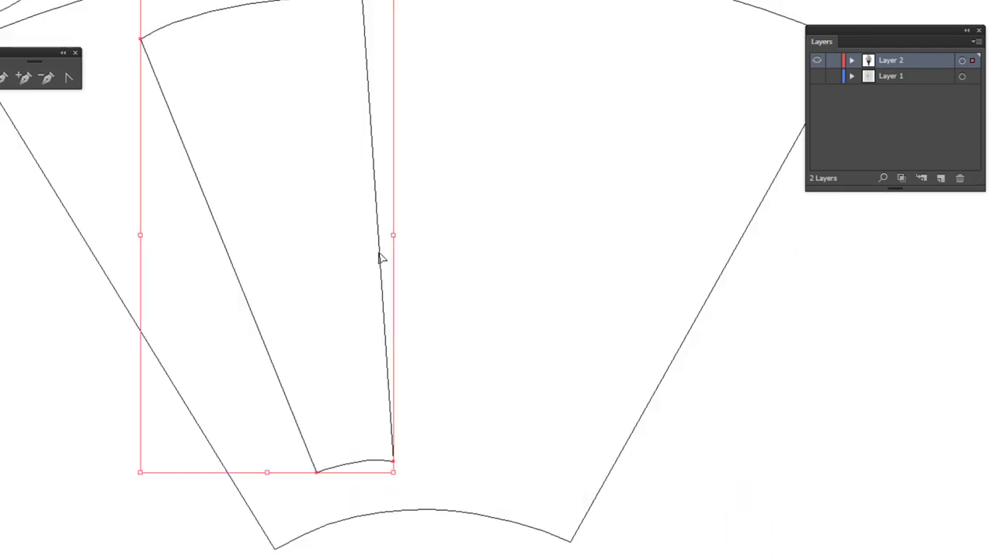
scroll(393, 331, down, 3)
scroll(381, 303, down, 2)
scroll(411, 312, up, 5)
key(ctrl+y)
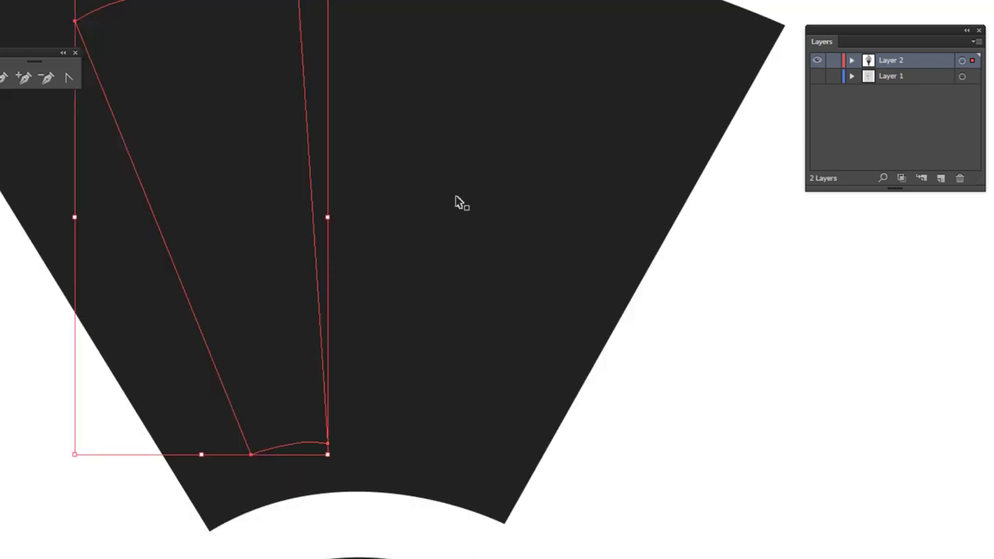
drag(457, 202, 492, 193)
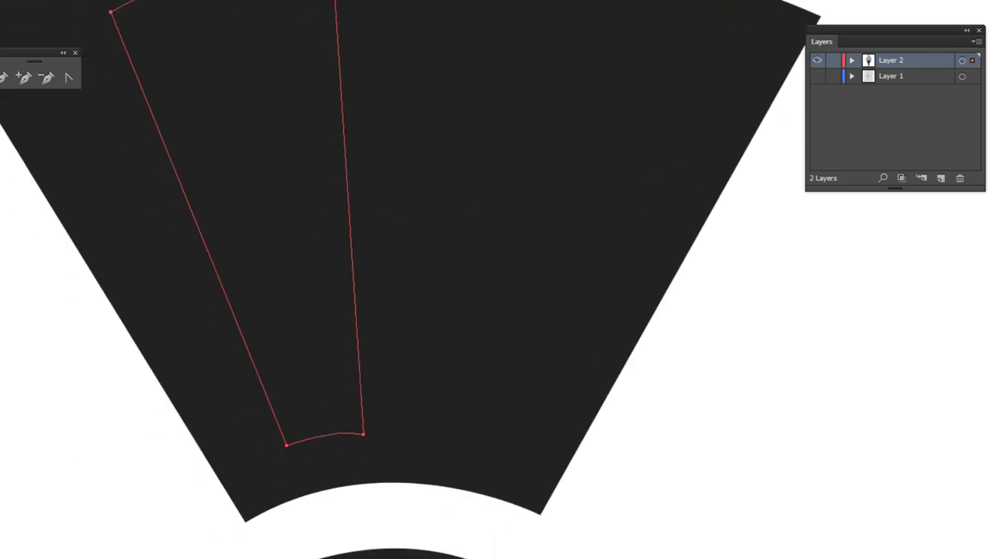
key(v)
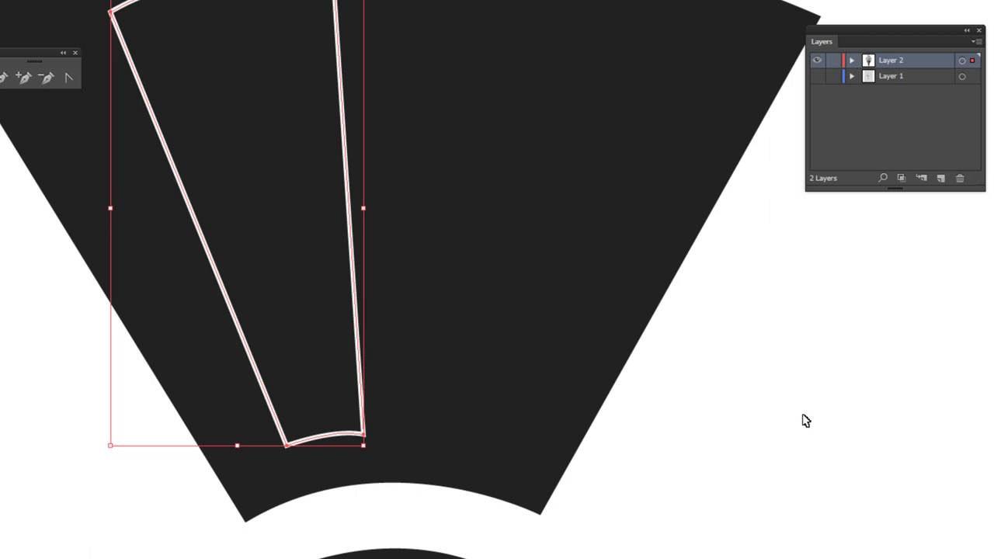
key(shift+x)
Fill the handle's inner slot with white
scroll(701, 222, down, 2)
scroll(467, 251, down, 3)
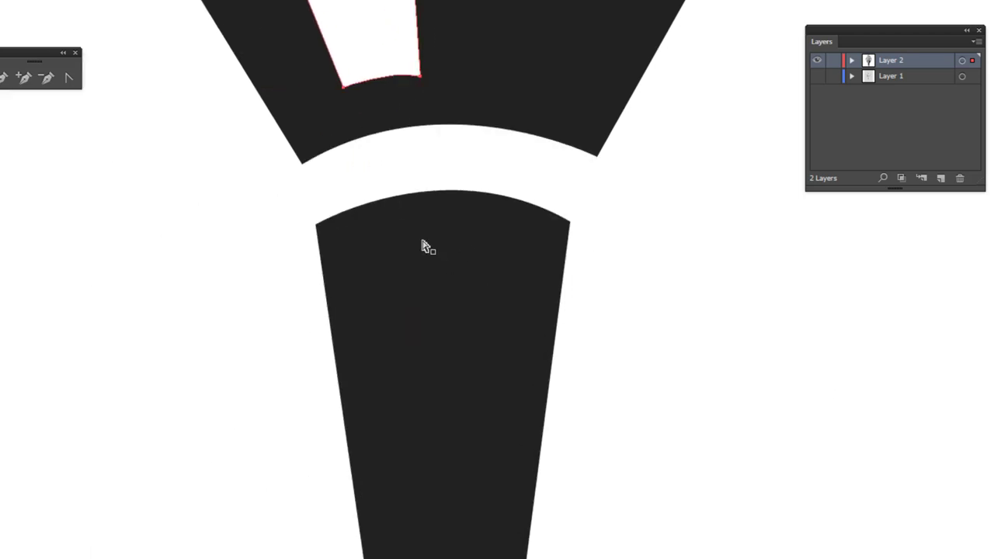
key(ctrl+y)
click(451, 339)
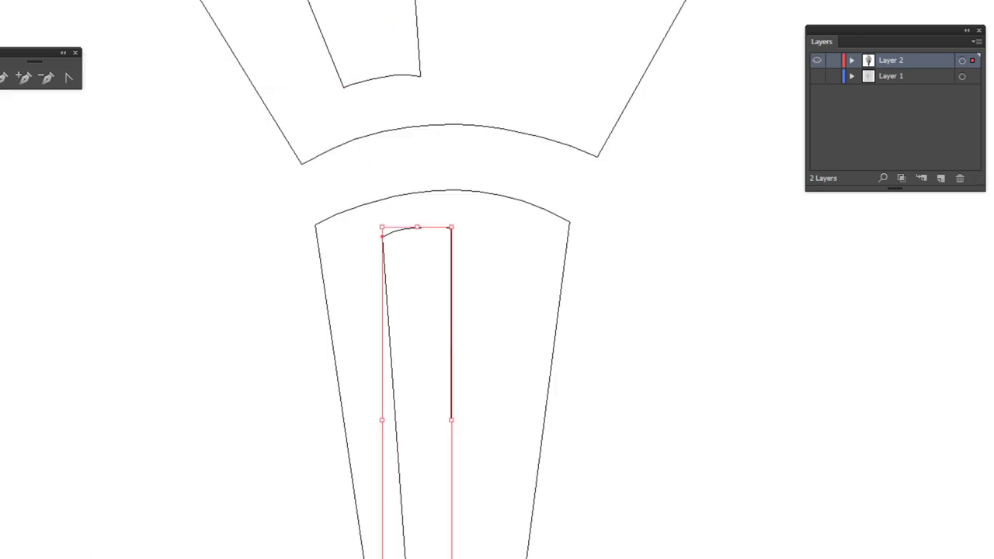
key(a)
key(ctrl+y)
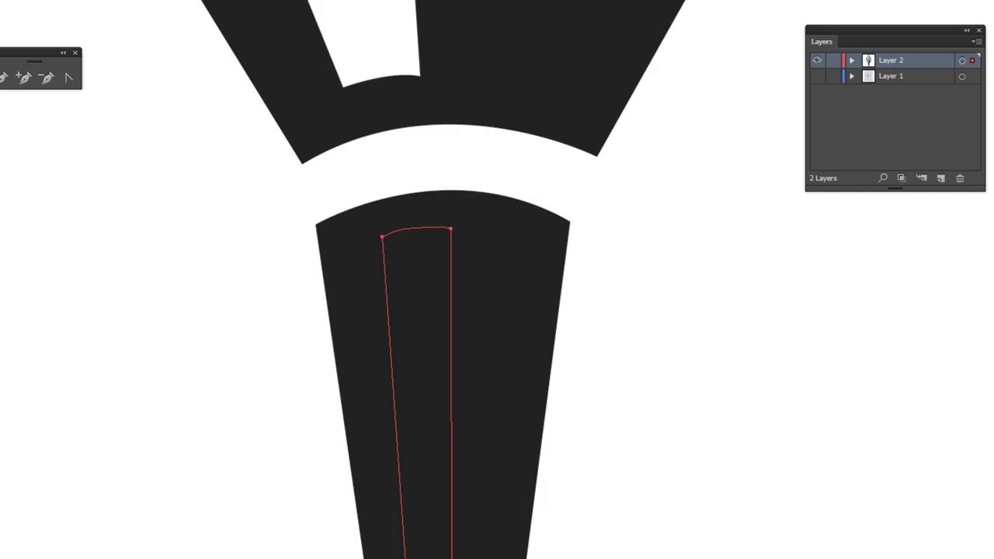
drag(554, 340, 537, 184)
key(v)
key(shift+x)
Make the torch tip solid black with a white inner triangle
scroll(501, 336, down, 4)
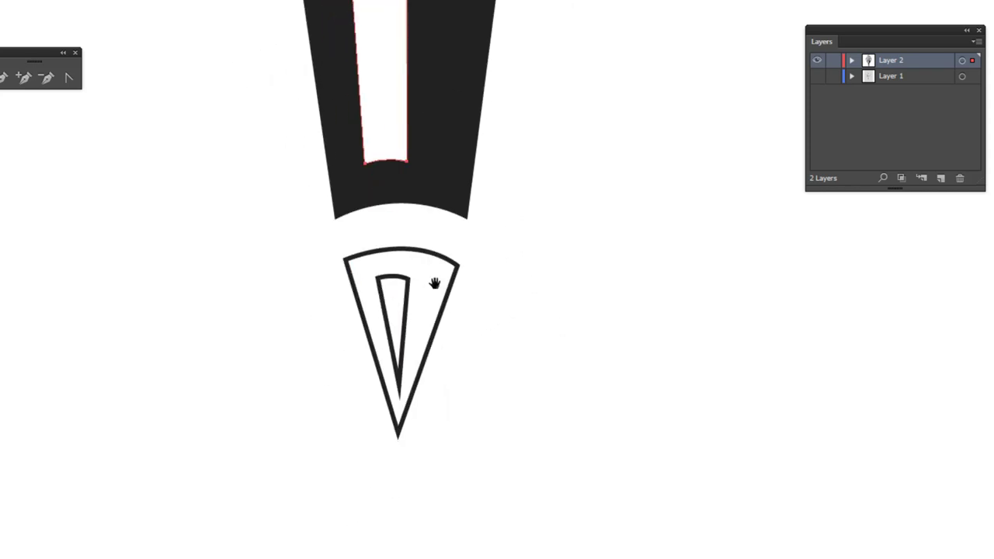
click(454, 294)
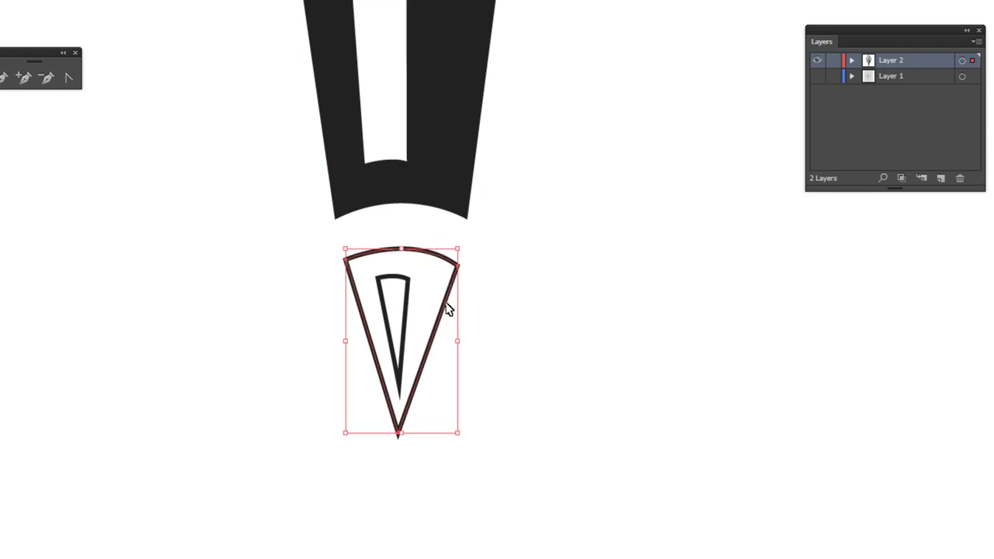
key(shift+x)
click(479, 350)
key(ctrl+y)
click(406, 309)
key(ctrl+y)
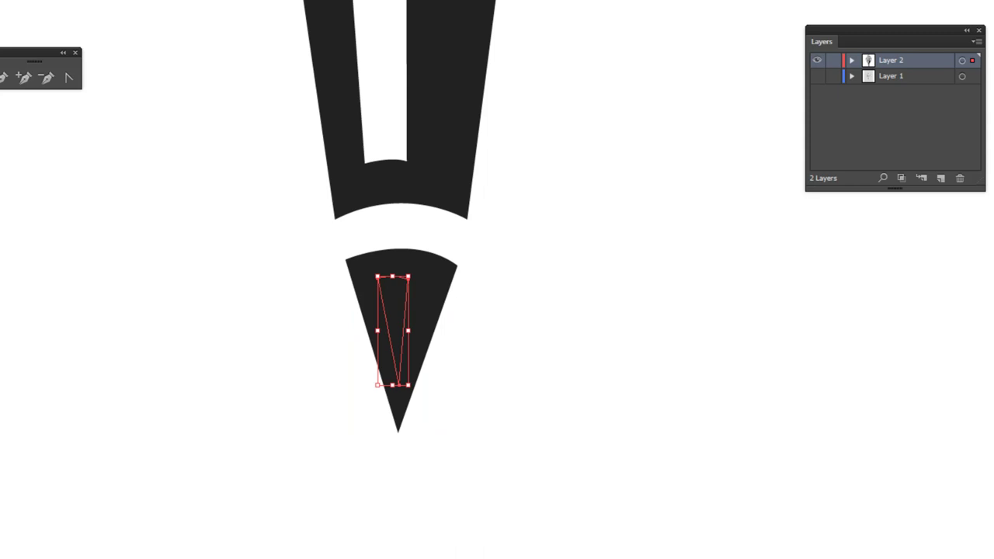
key(shift+x)
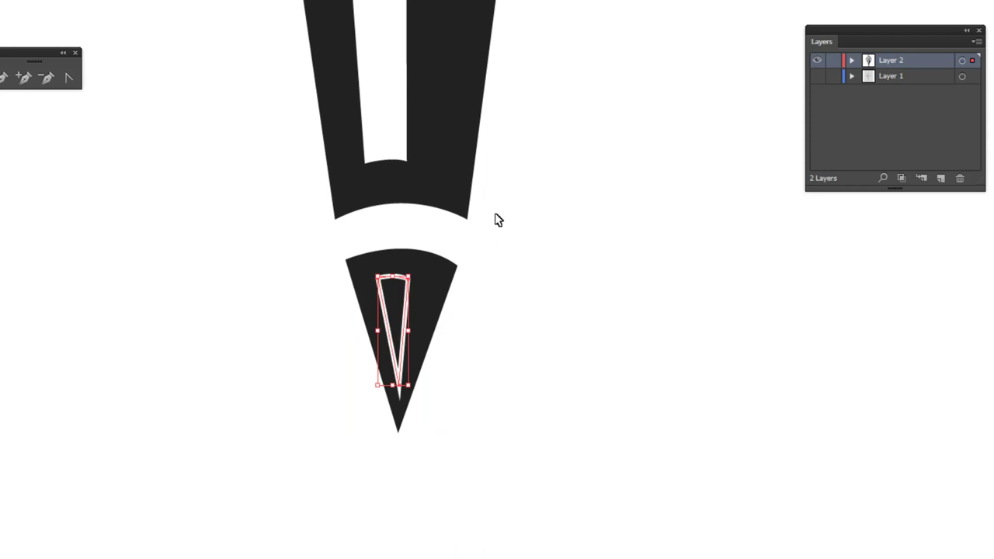
Widen the tops of the cup's and handle's white slots by dragging their anchors
scroll(459, 181, down, 5)
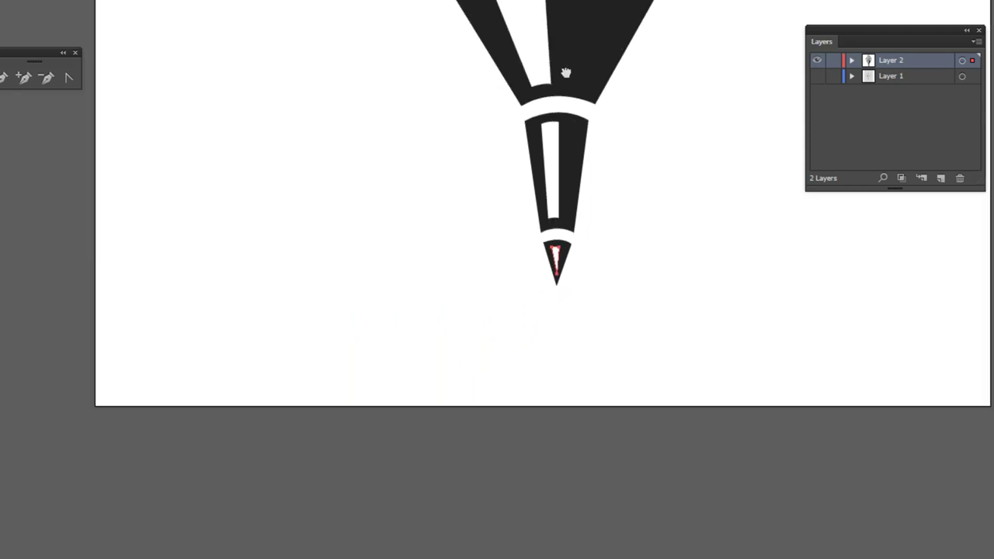
drag(503, 245, 511, 218)
scroll(466, 207, up, 2)
scroll(464, 209, up, 1)
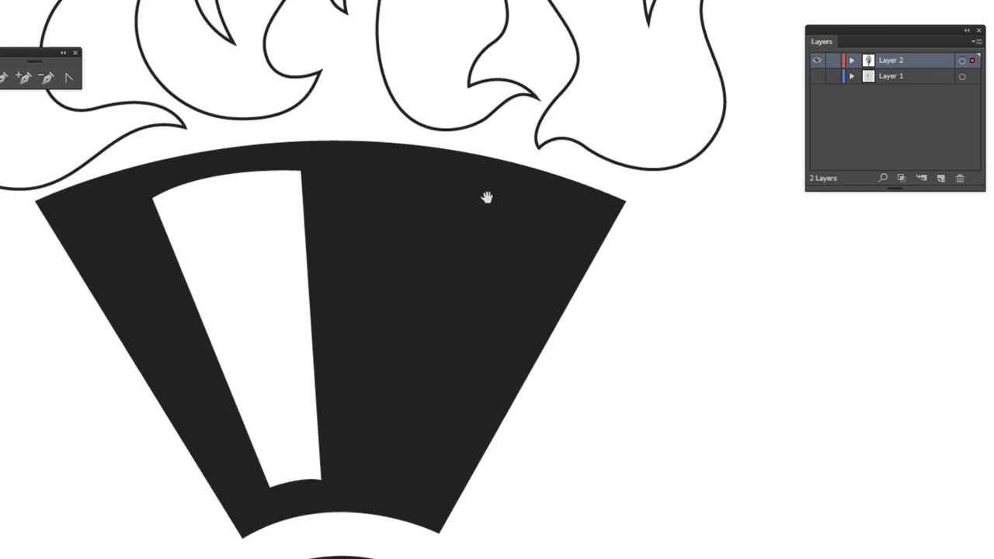
scroll(486, 197, up, 1)
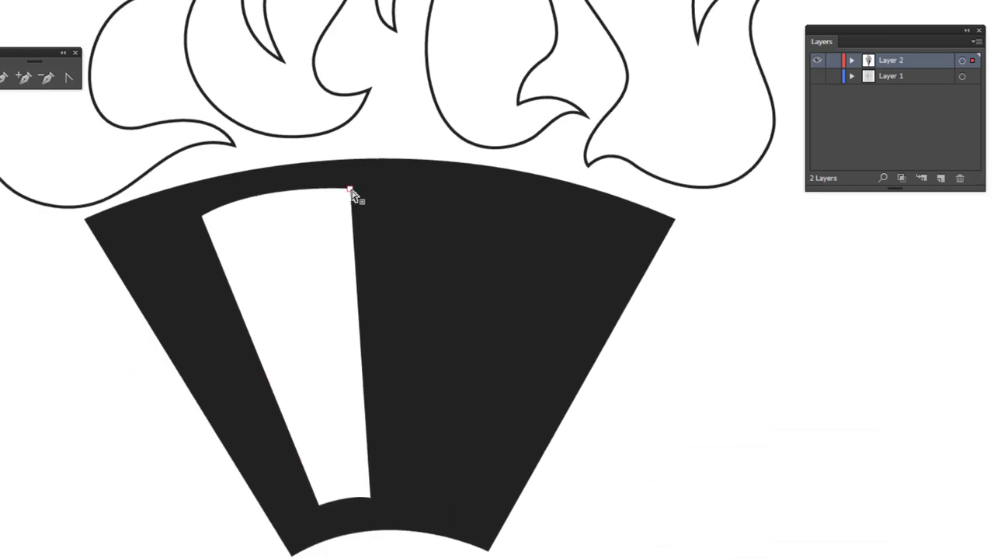
drag(349, 189, 362, 190)
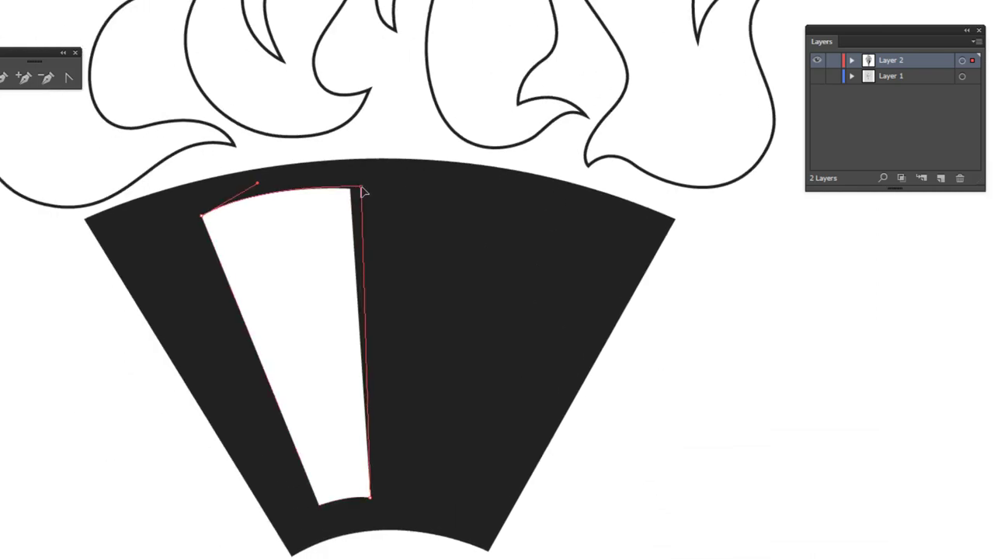
scroll(362, 327, down, 5)
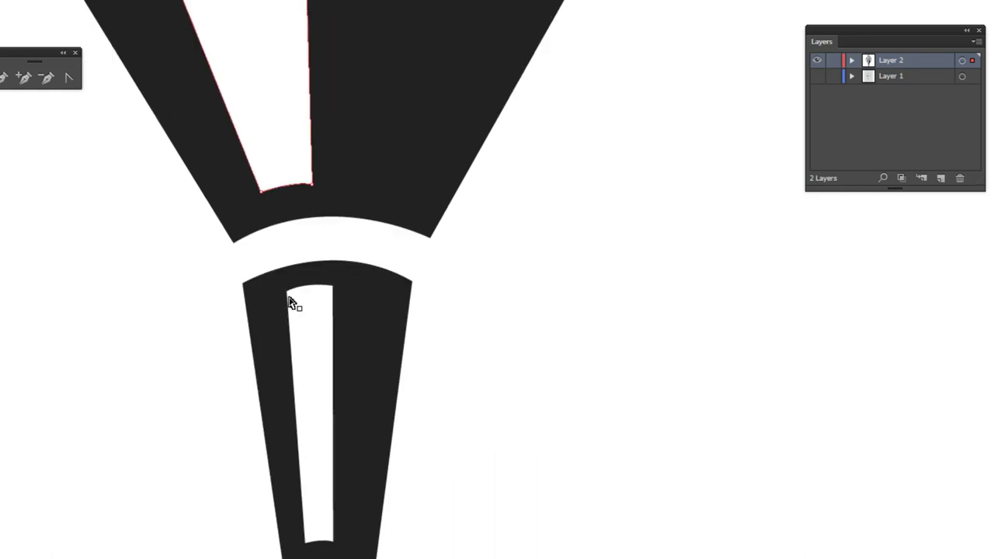
drag(289, 296, 283, 288)
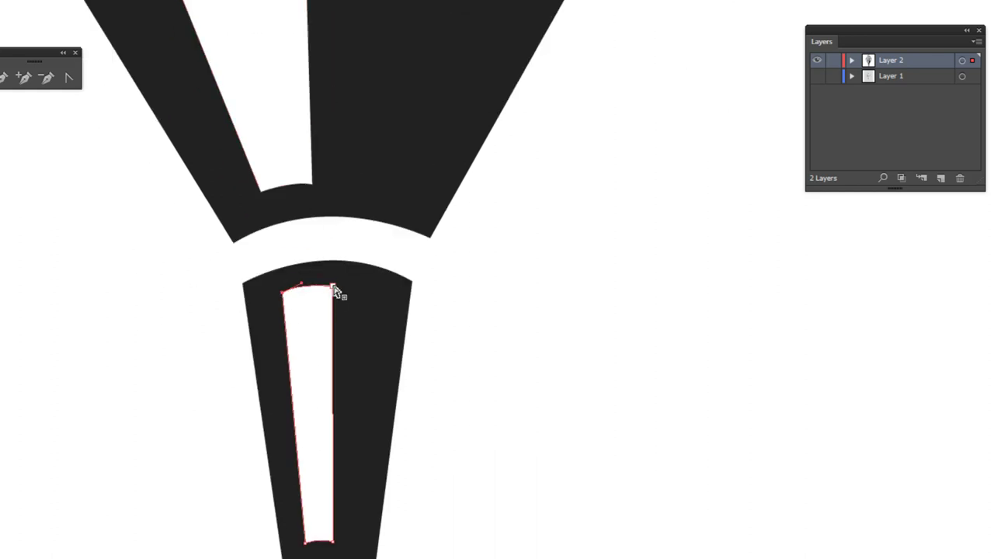
Shift the flames slightly down and to the right
scroll(339, 348, down, 5)
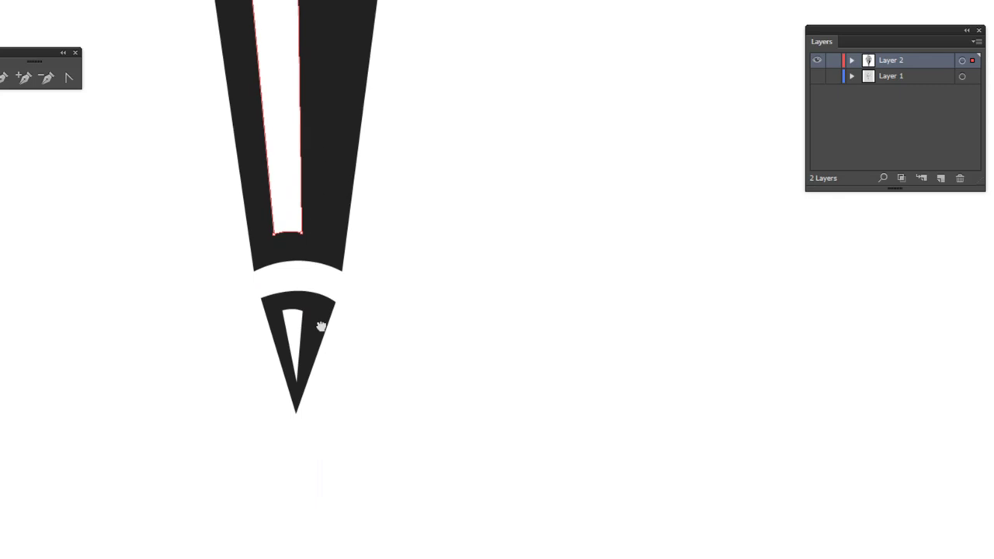
scroll(321, 326, up, 10)
scroll(438, 255, up, 2)
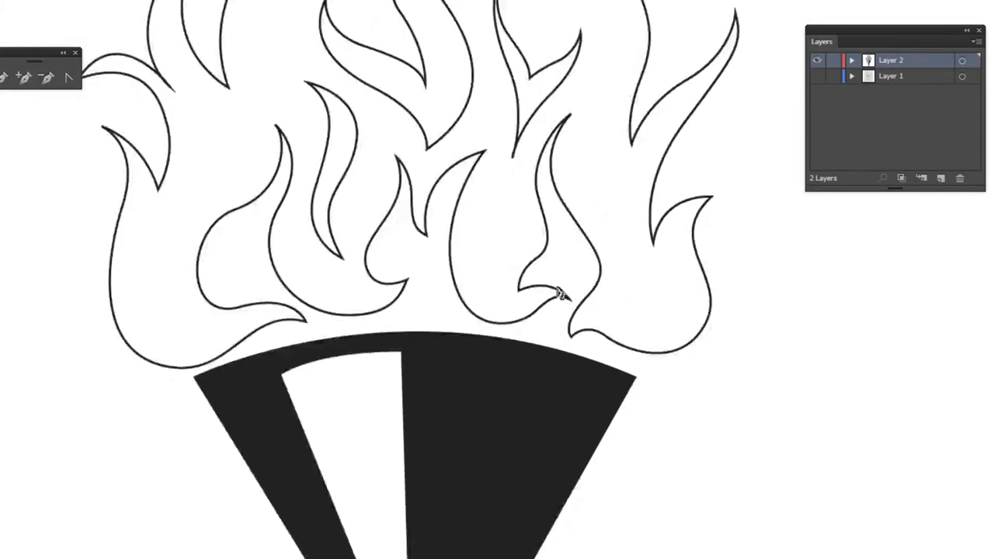
scroll(557, 294, up, 2)
drag(673, 252, 712, 280)
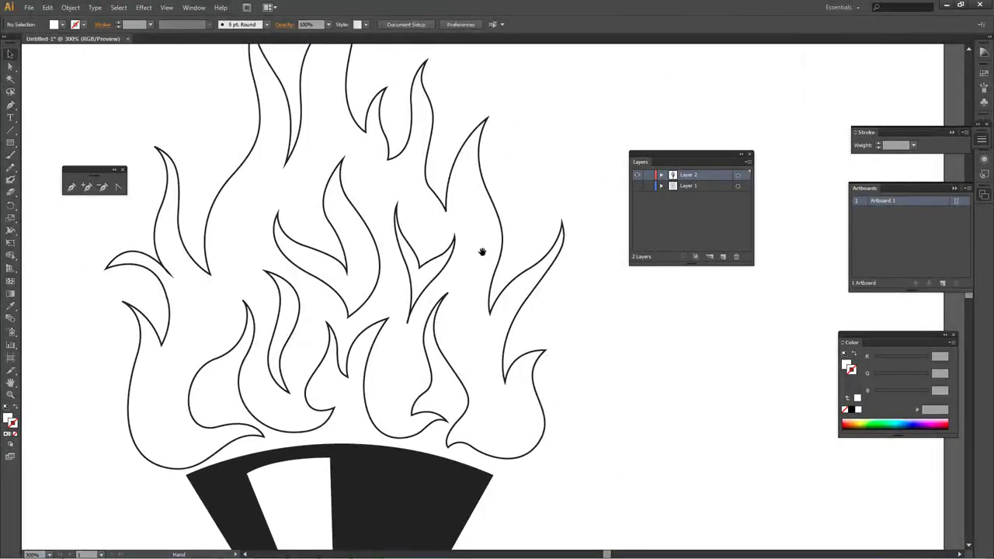
Give the outer flame a solid black fill
drag(482, 251, 435, 259)
drag(528, 306, 480, 202)
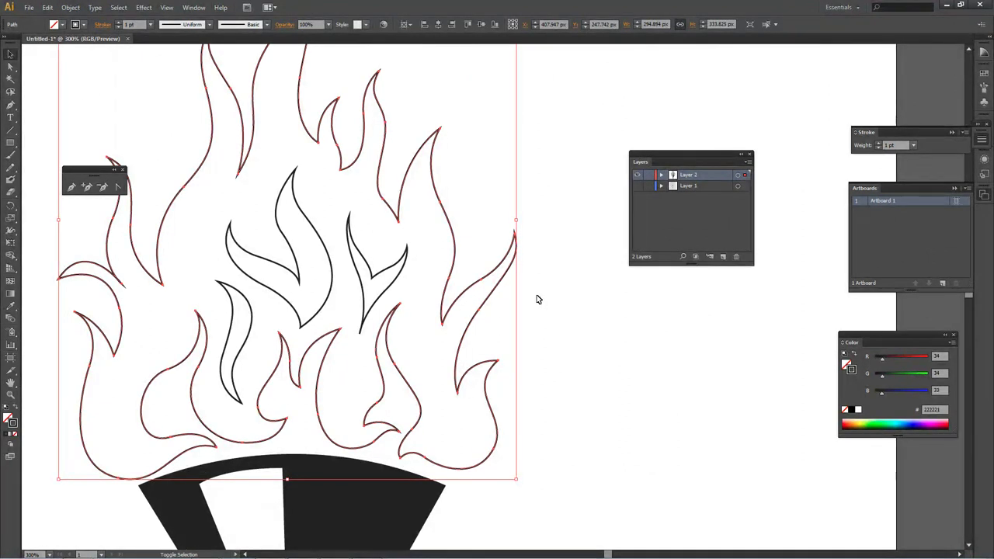
key(shift+x)
click(560, 320)
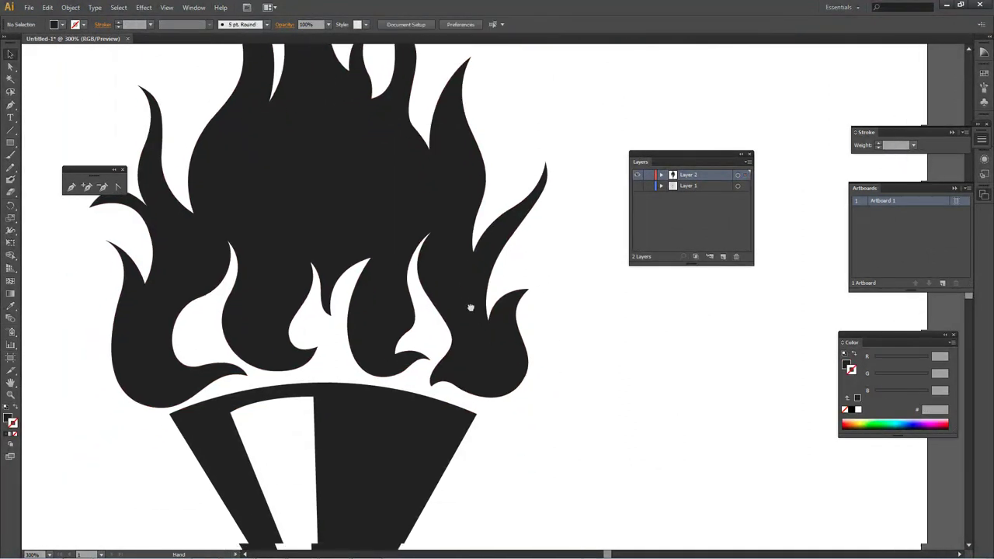
Turn the three inner flame paths white by setting white and swapping fill and stroke
drag(341, 309, 383, 286)
key(ctrl+y)
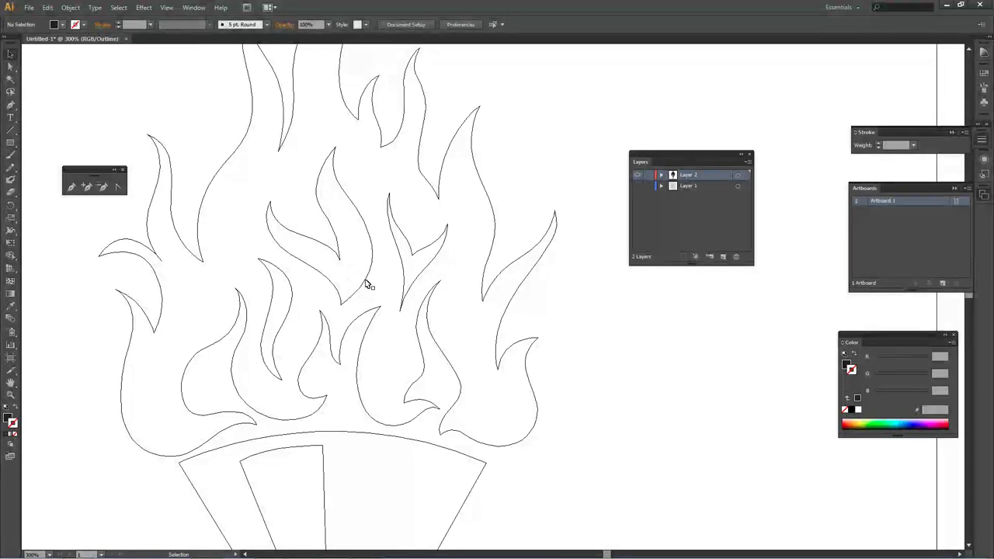
click(370, 285)
shift+click(403, 287)
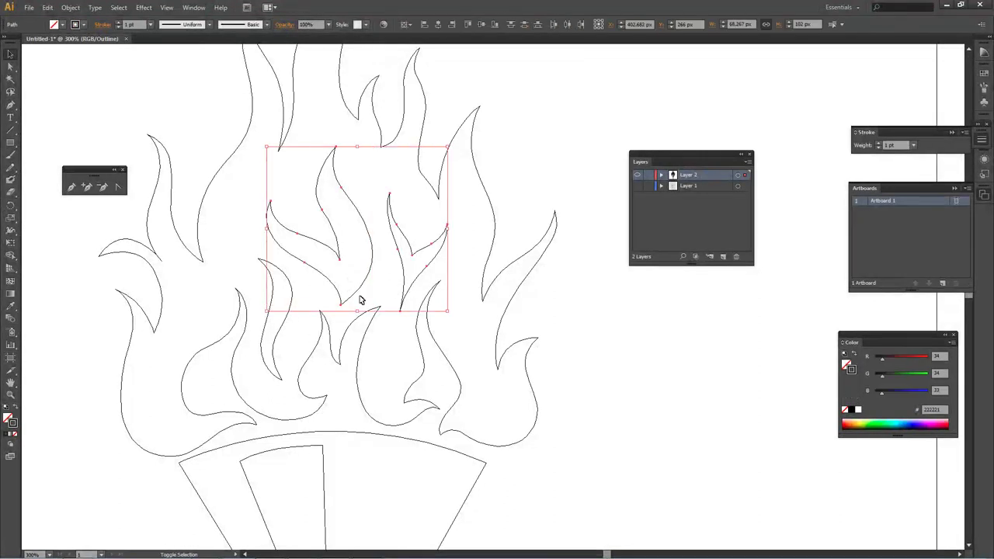
shift+click(282, 334)
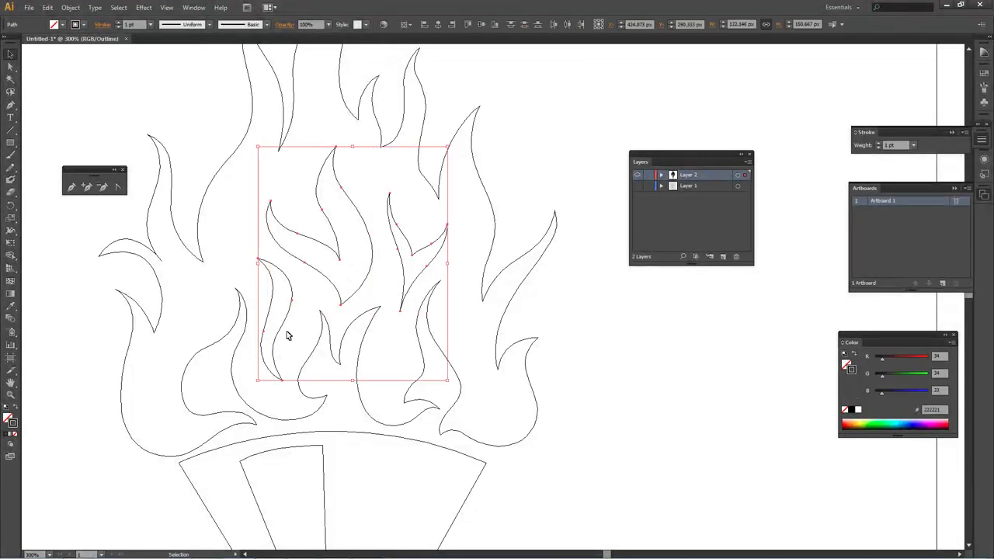
key(ctrl+y)
drag(500, 243, 495, 250)
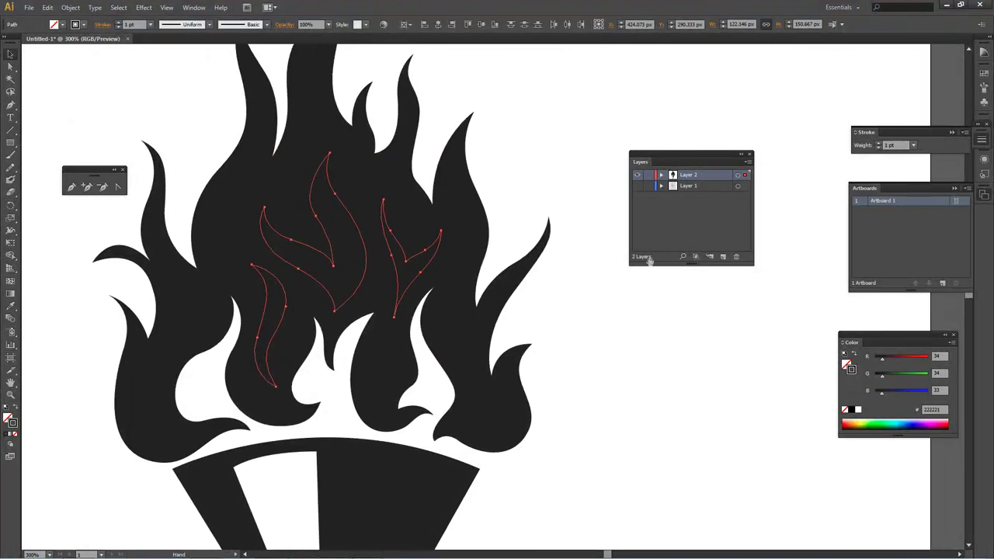
click(857, 410)
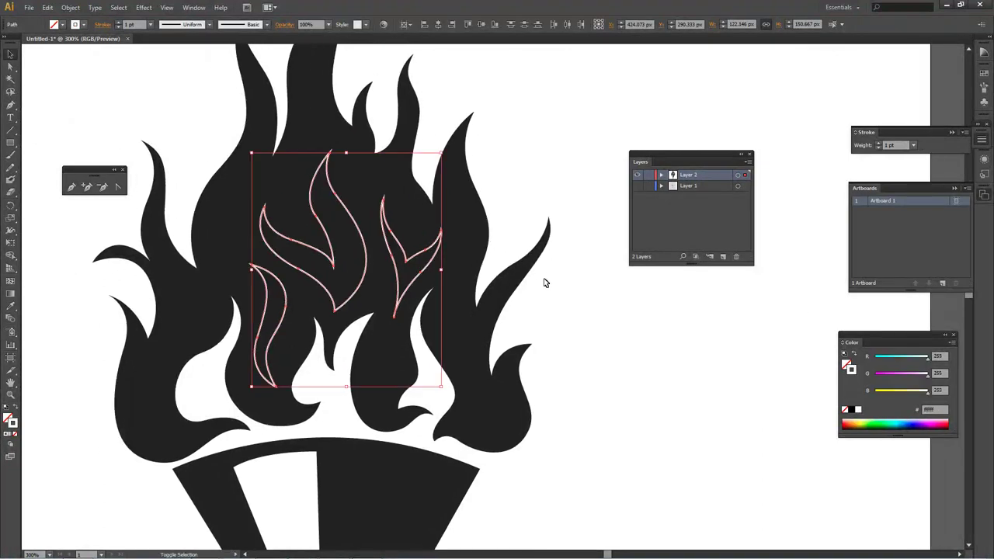
key(shift+x)
key(ctrl+shift+a)
Zoom and pan to frame the whole torch
key(ctrl+1)
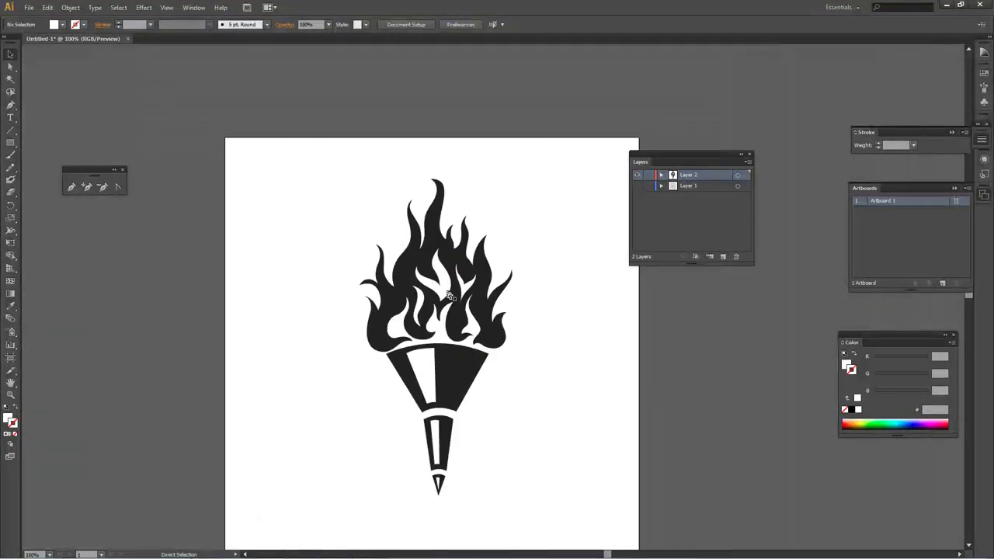
key(ctrl+equal)
key(ctrl+equal)
drag(475, 221, 456, 286)
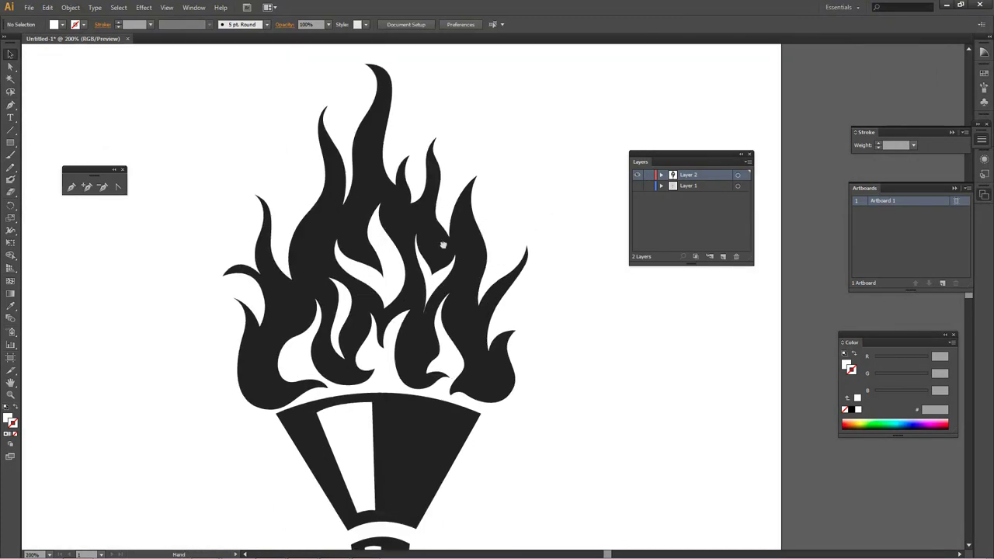
key(ctrl+equal)
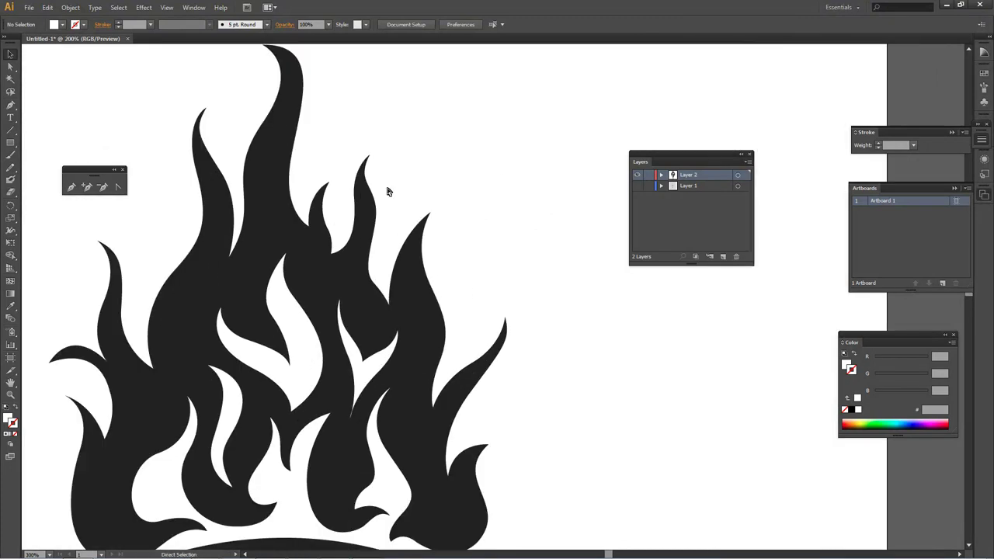
key(ctrl+minus)
drag(420, 393, 416, 332)
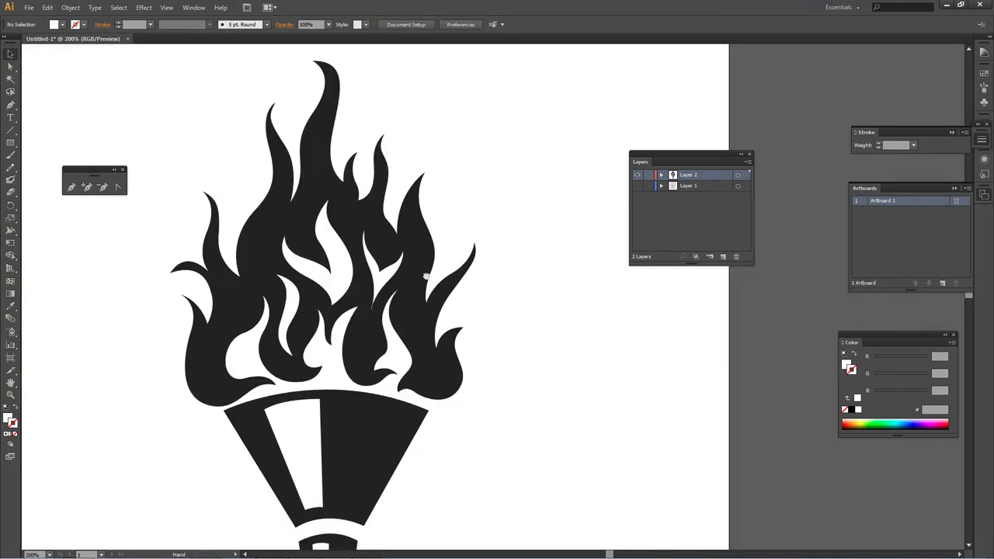
drag(431, 304, 416, 309)
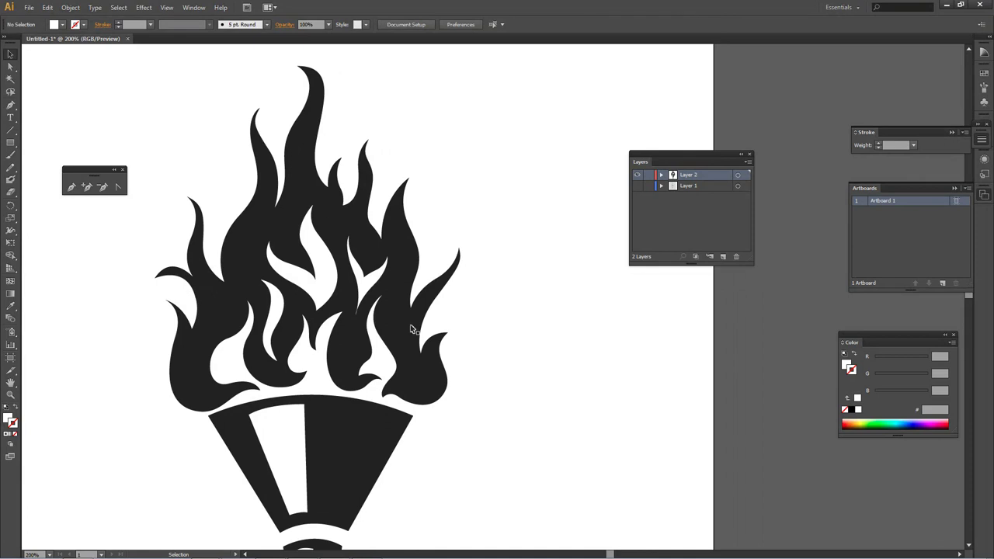
Fill the outer flames with an orange swatch from the floating Swatches palette
click(411, 329)
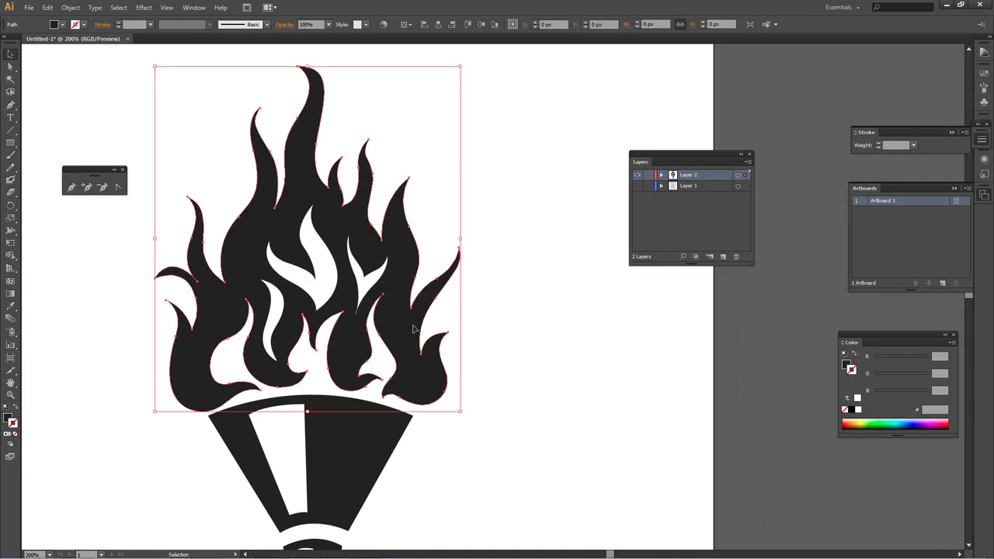
click(982, 73)
drag(864, 68, 497, 100)
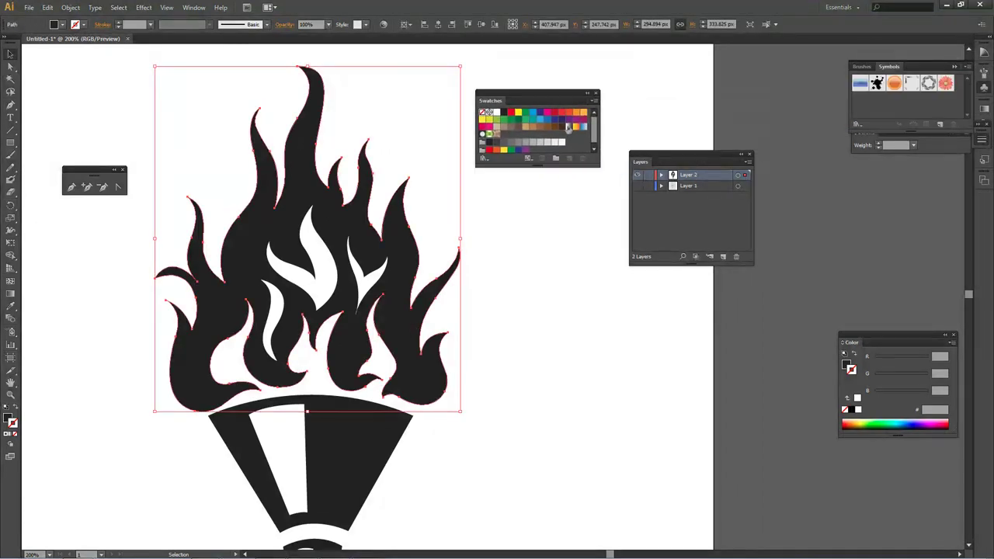
click(575, 113)
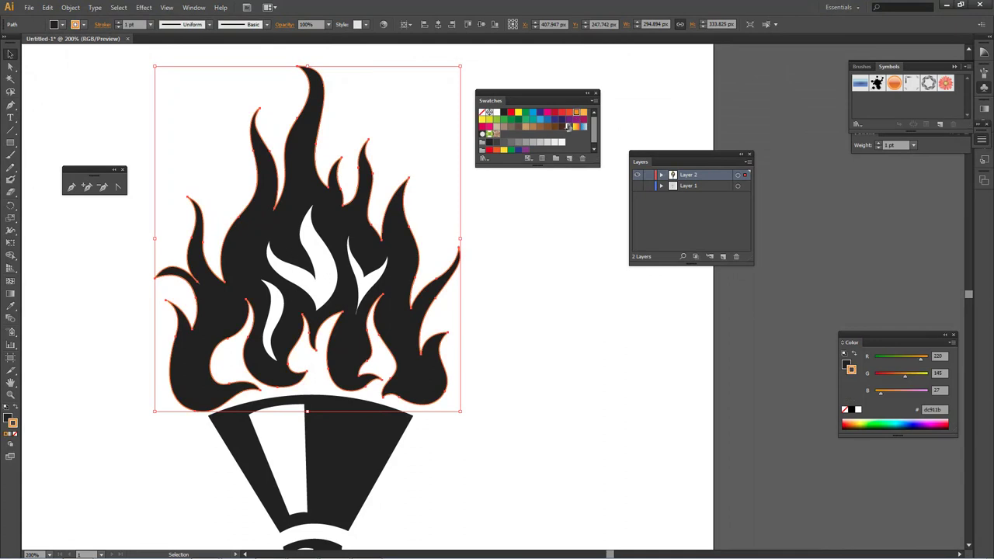
key(ctrl+z)
click(11, 421)
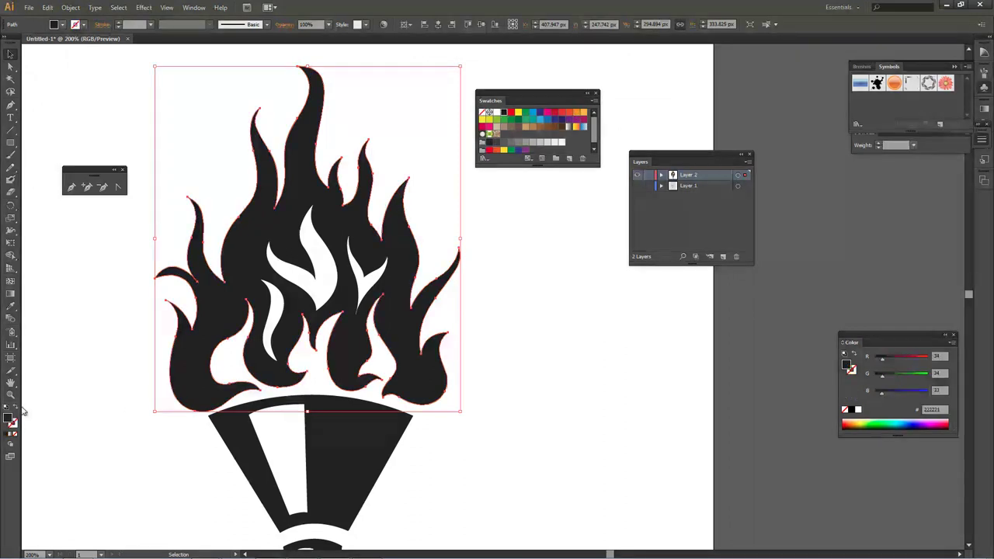
click(576, 113)
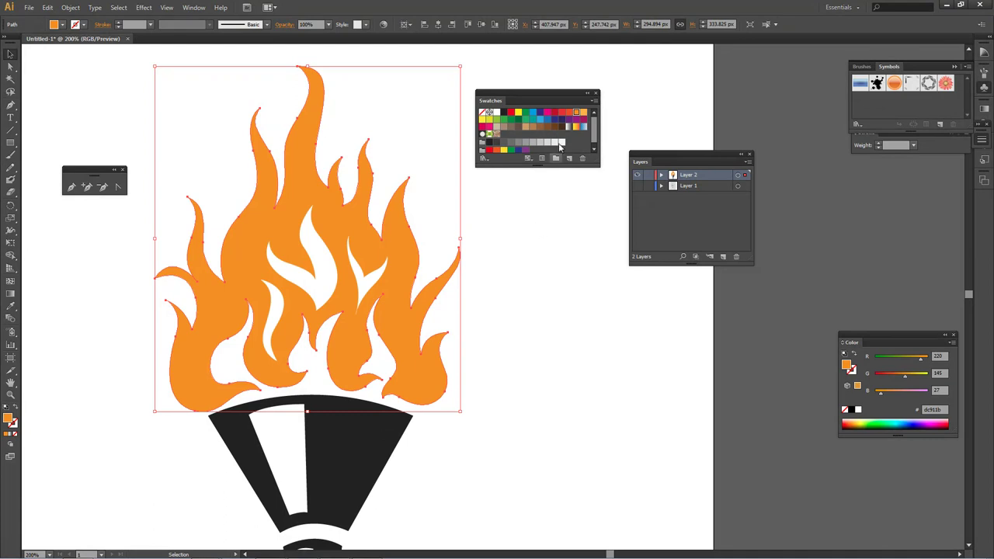
Fill the inner flames with a yellow swatch
click(502, 235)
scroll(506, 264, down, 1)
click(505, 264)
click(334, 272)
shift+click(283, 289)
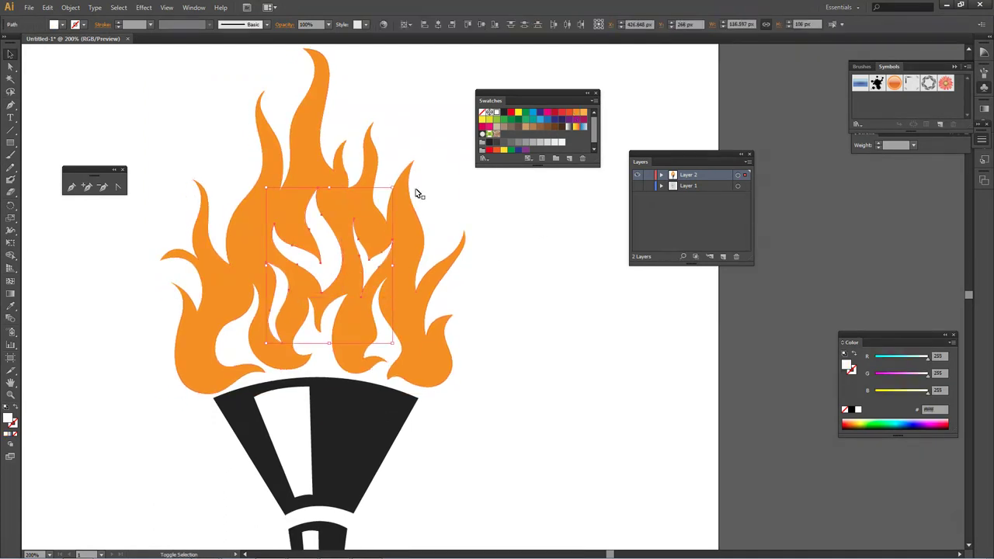
click(482, 119)
click(525, 267)
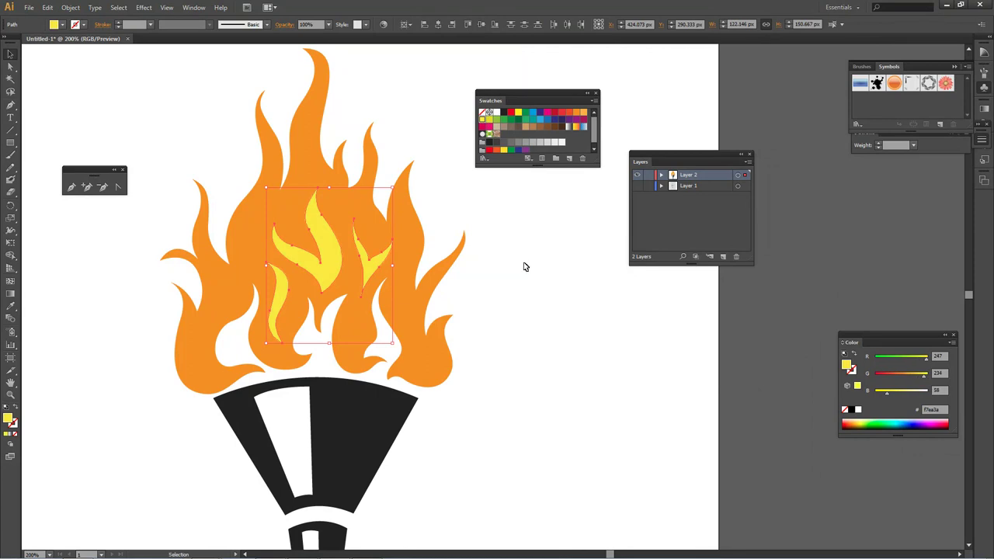
mouse_move(448, 264)
mouse_down()
mouse_move(444, 317)
mouse_move(430, 178)
mouse_move(470, 407)
mouse_move(362, 344)
mouse_move(334, 249)
mouse_move(435, 54)
mouse_up()
key(ctrl+minus)
key(ctrl+plus)
key(ctrl+plus)
key(ctrl+plus)
drag(324, 285, 324, 207)
Convert the handle tip's bottom anchor into a sharp corner with no curve handles
key(ctrl+plus)
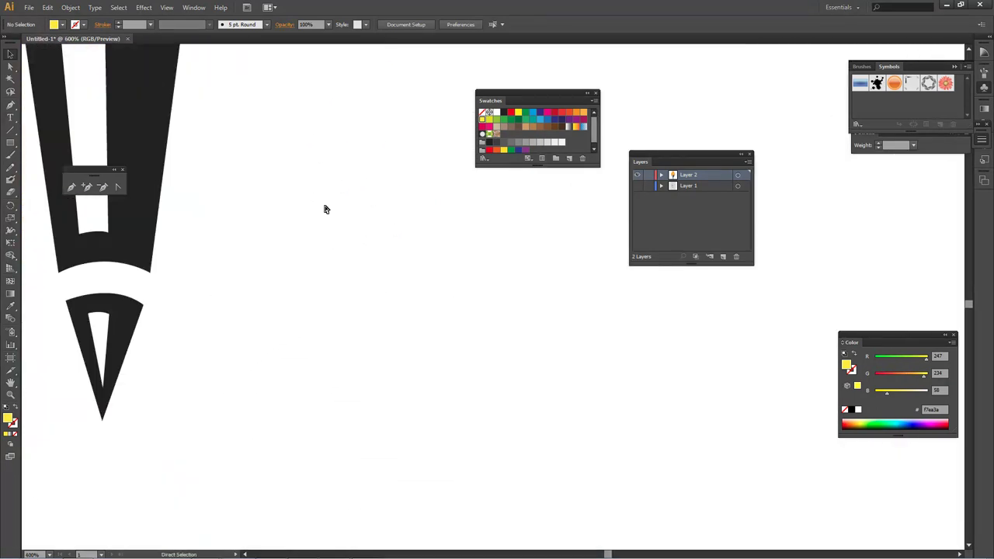
key(ctrl+plus)
drag(272, 350, 279, 358)
click(11, 67)
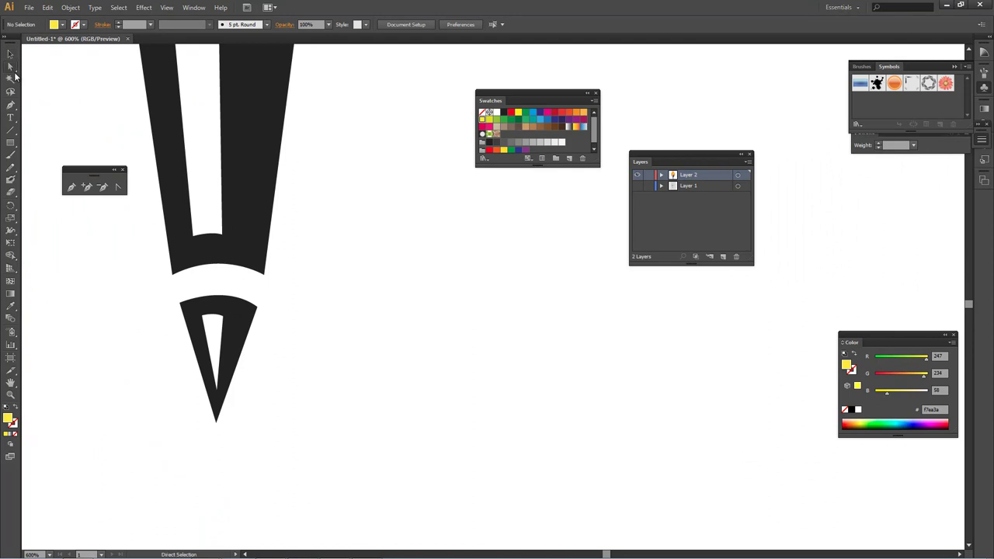
click(258, 310)
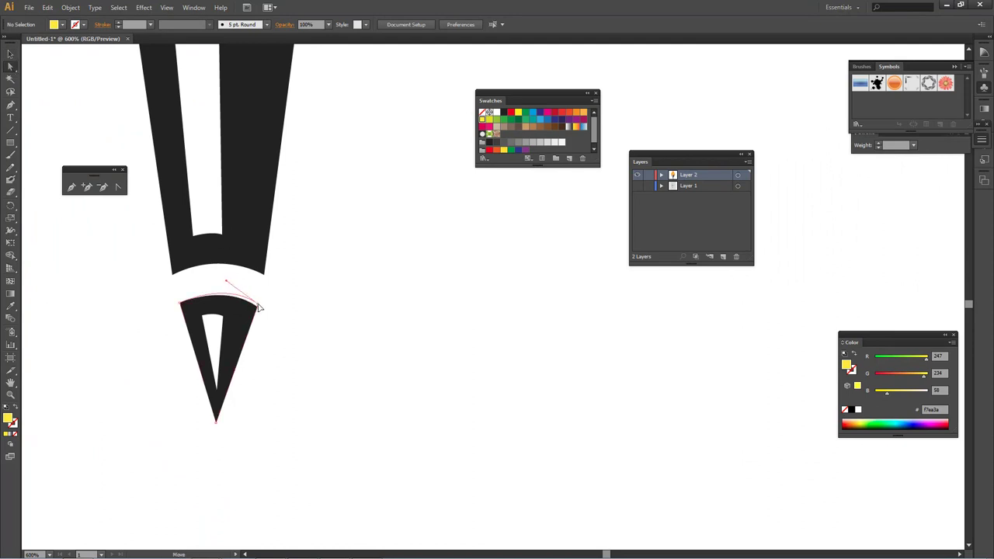
click(119, 189)
drag(233, 376, 204, 374)
click(233, 375)
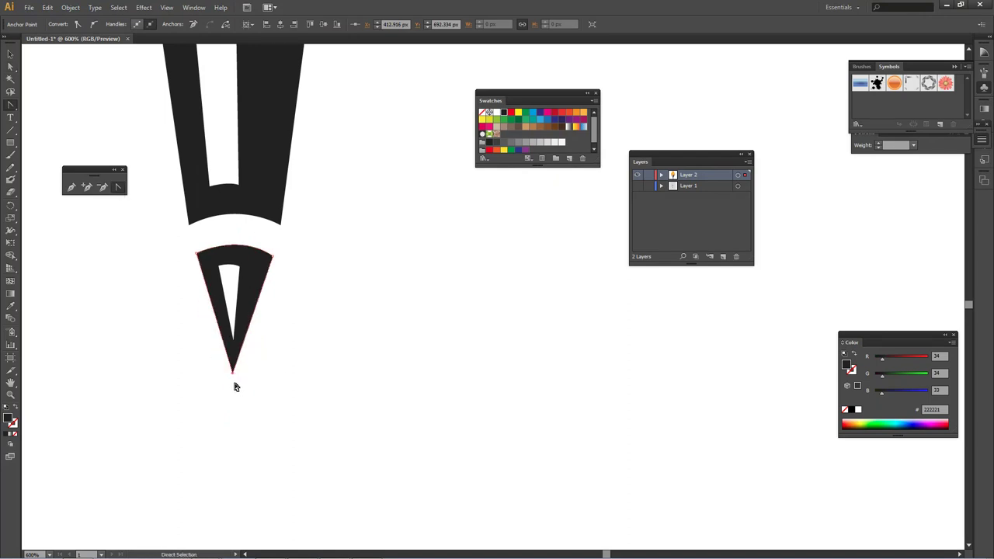
click(10, 53)
click(233, 311)
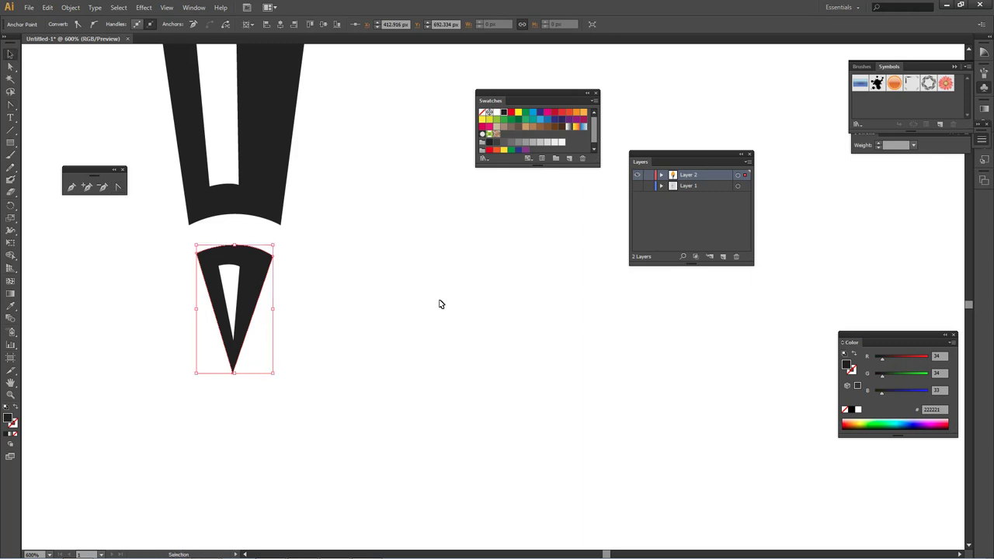
click(440, 303)
key(ctrl+minus)
key(ctrl+minus)
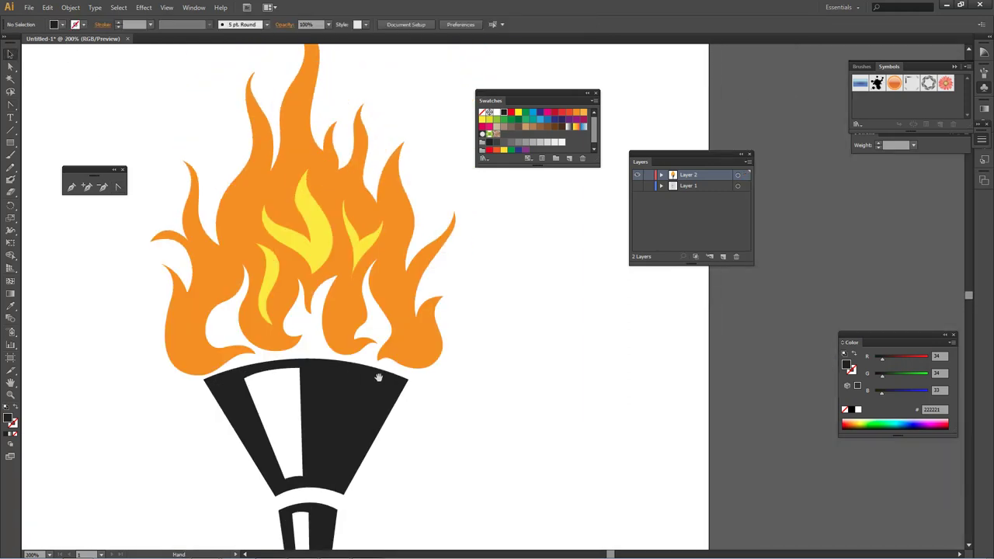
drag(377, 78, 376, 258)
drag(387, 303, 344, 381)
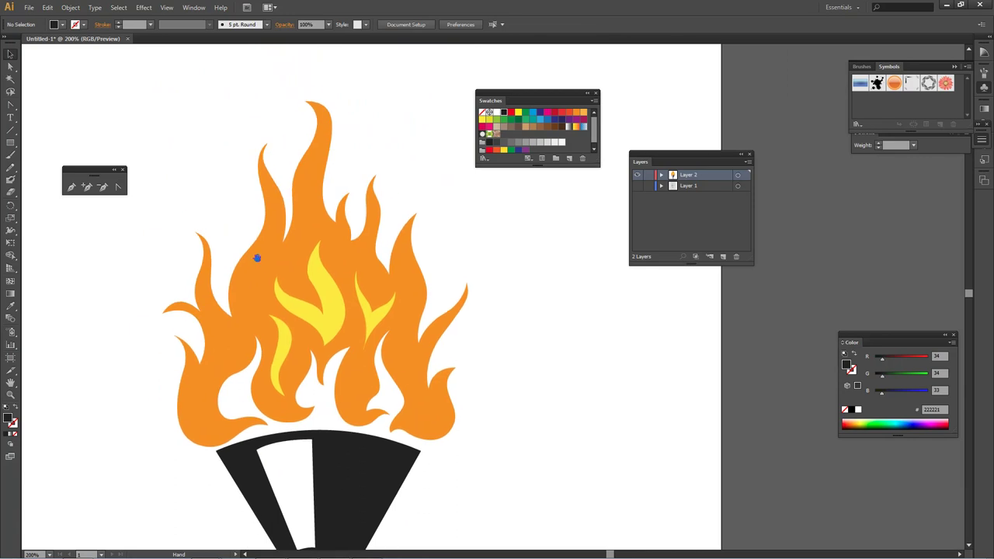
key(ctrl+minus)
key(ctrl+plus)
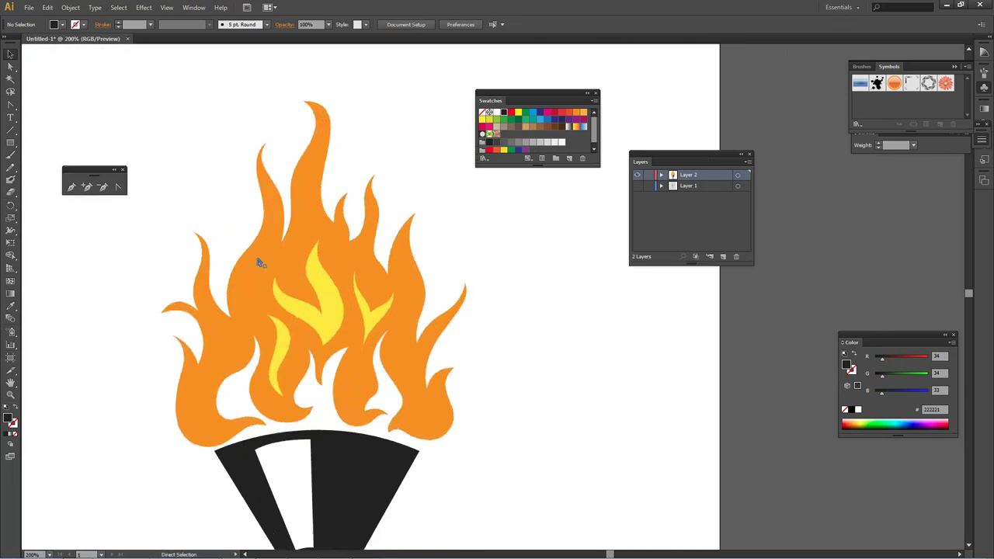
key(ctrl+plus)
drag(313, 303, 419, 319)
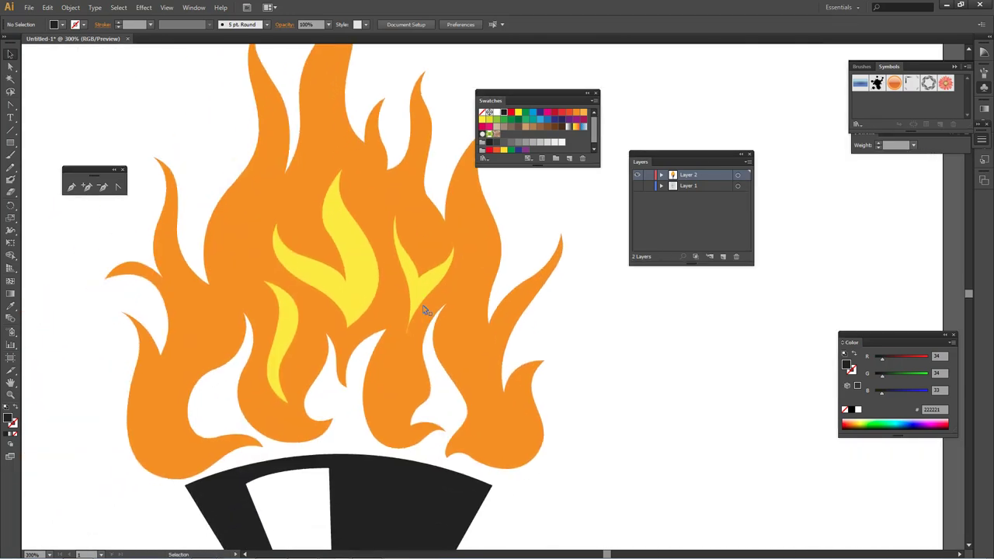